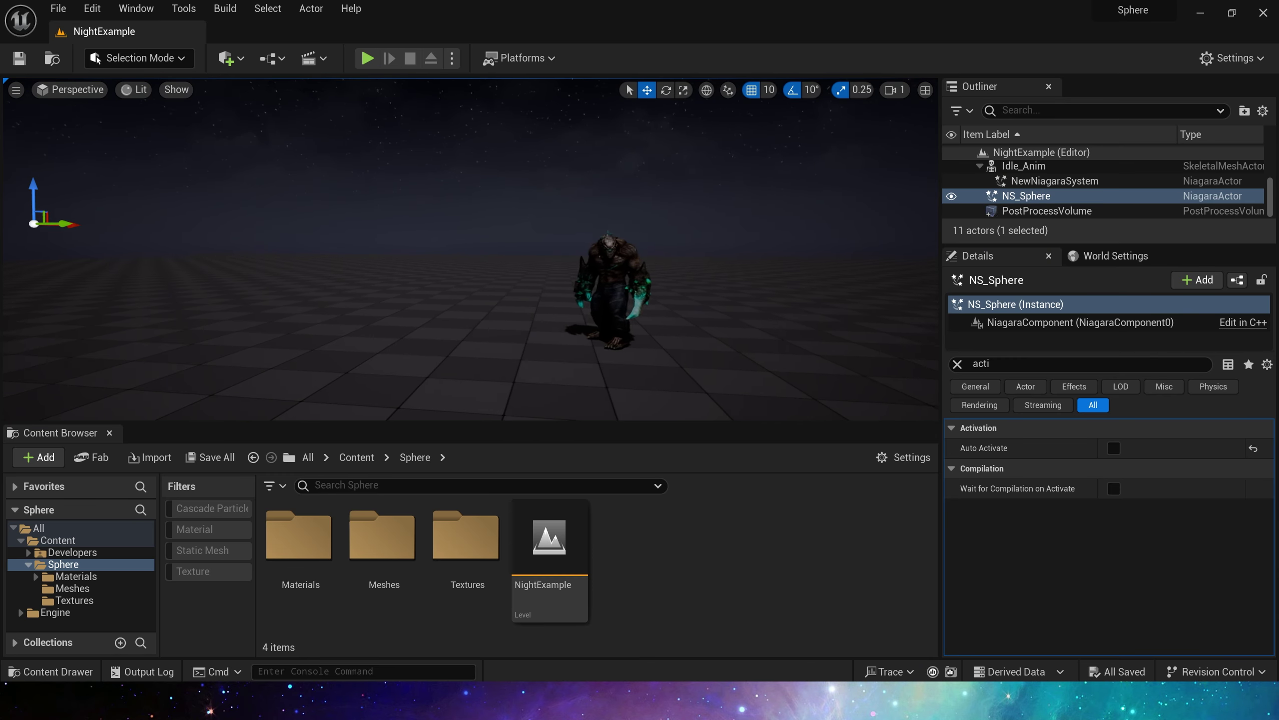
Look through the Sphere project's content folders, including the assets in Meshes
right_drag(471, 250, 453, 246)
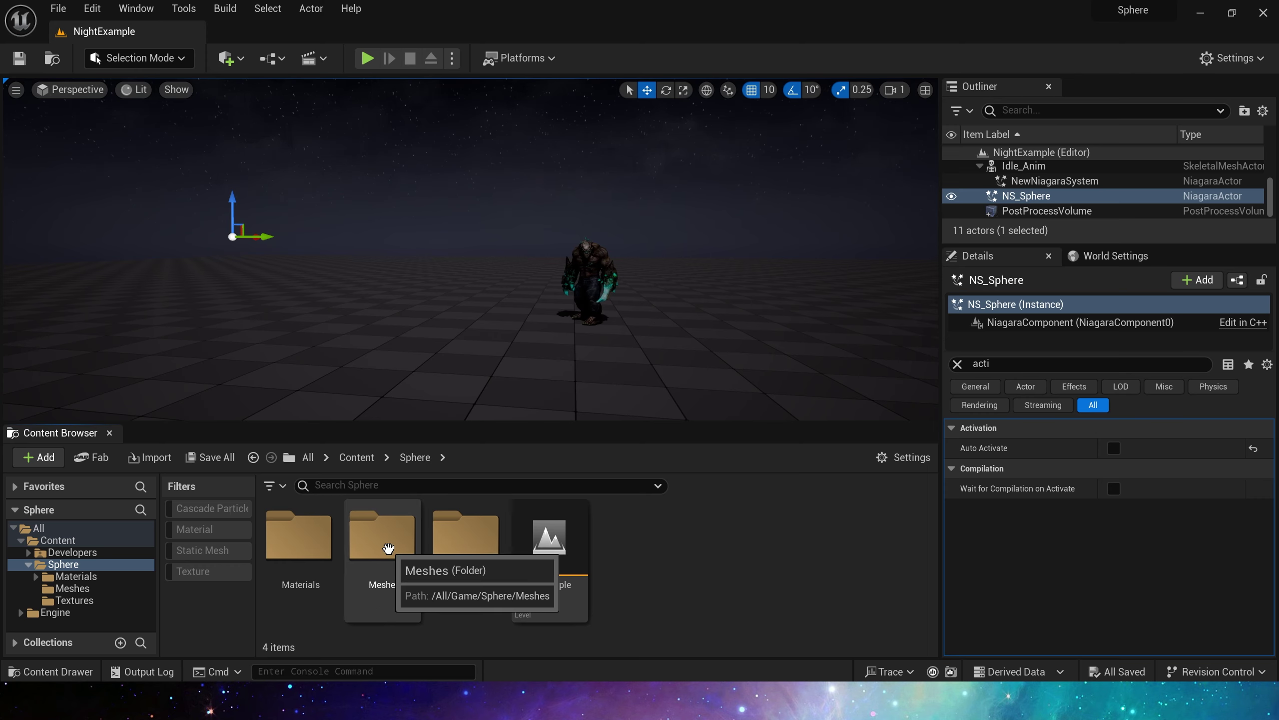
click(450, 572)
double_click(450, 575)
click(416, 458)
double_click(394, 550)
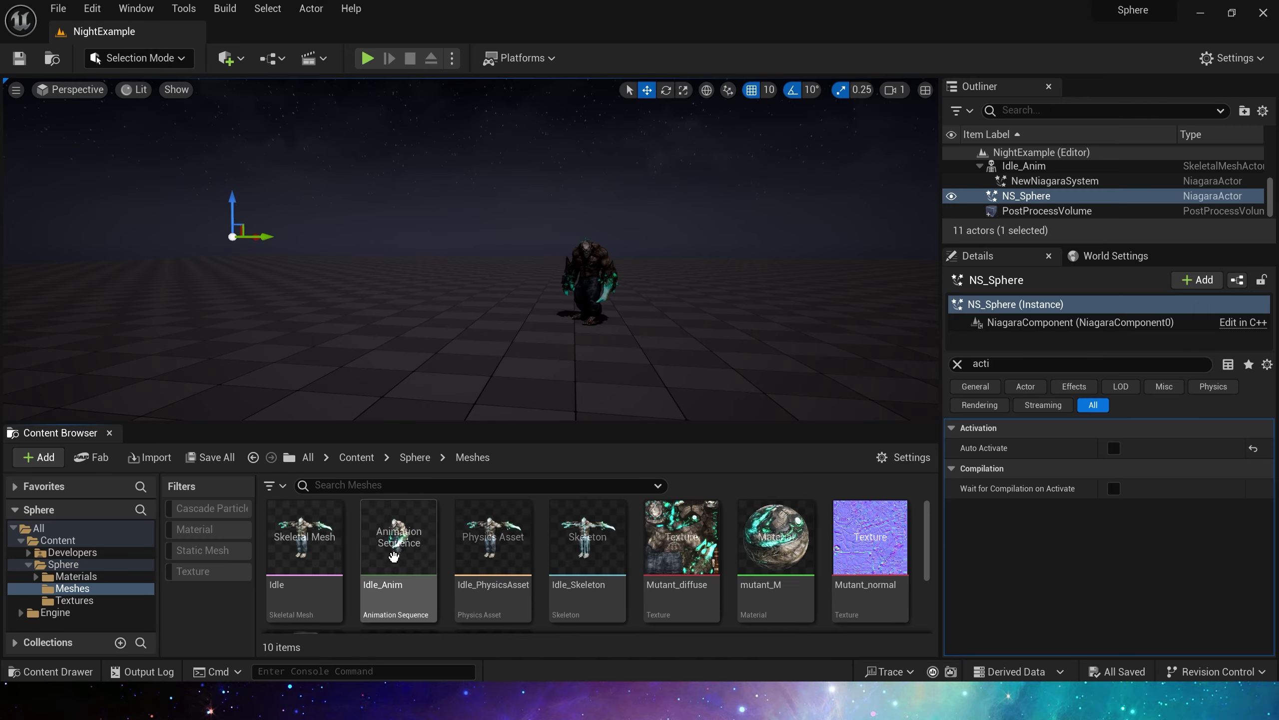
scroll(403, 564, down, 3)
click(359, 458)
double_click(406, 542)
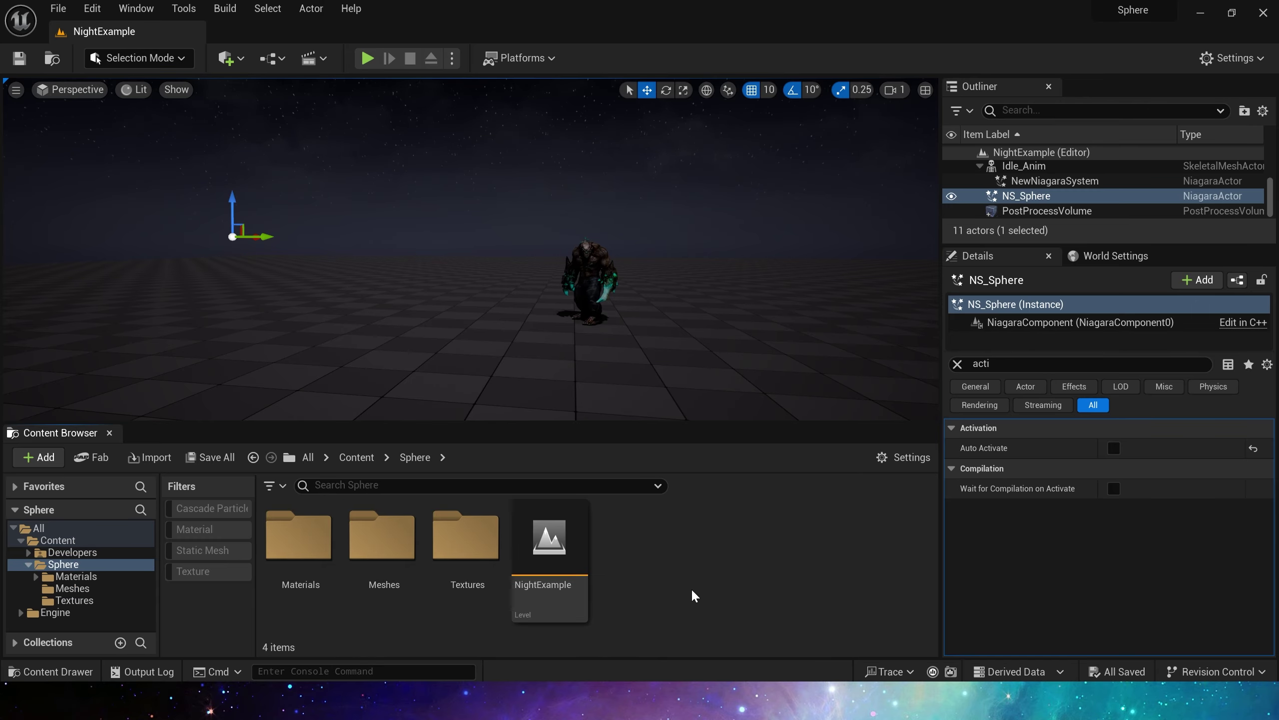
Create a new Niagara system named NS_MagicSphere in the Sphere folder and open it for editing
right_click(655, 580)
click(704, 269)
click(633, 474)
click(745, 572)
text(NS_MagicSo)
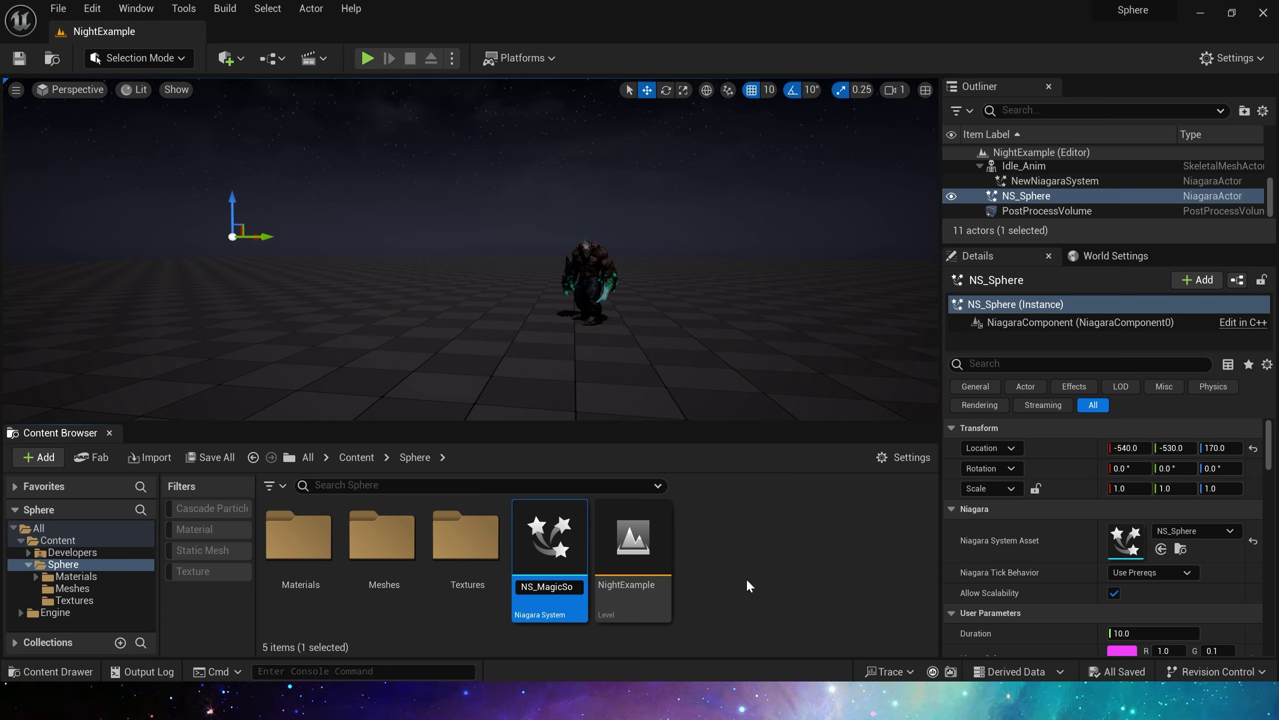
key(BackSpace)
text(phere)
key(Return)
double_click(636, 549)
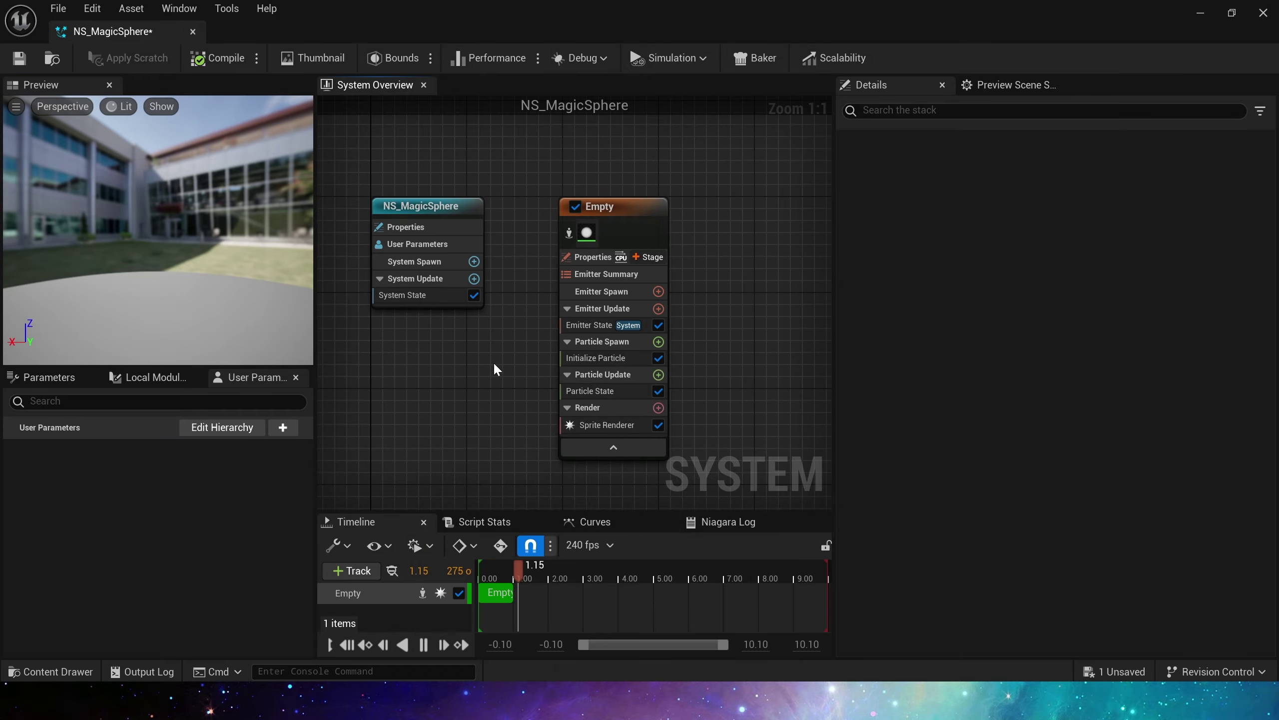
Rename the Empty emitter as SphereSpawn
click(651, 211)
key(F2)
text(SphereSpawn)
key(Return)
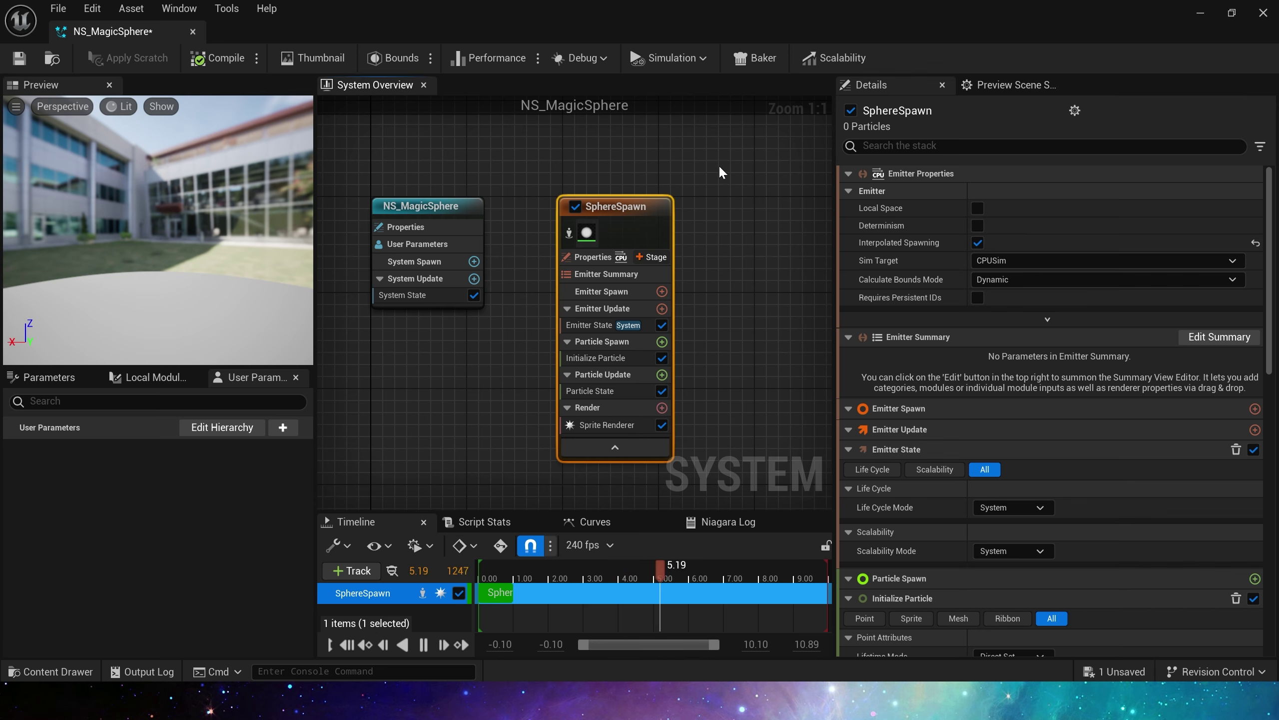
Replace the emitter's Sprite Renderer with a Mesh Renderer that uses the SM_Buff_Sphere mesh
click(606, 425)
key(Delete)
click(662, 407)
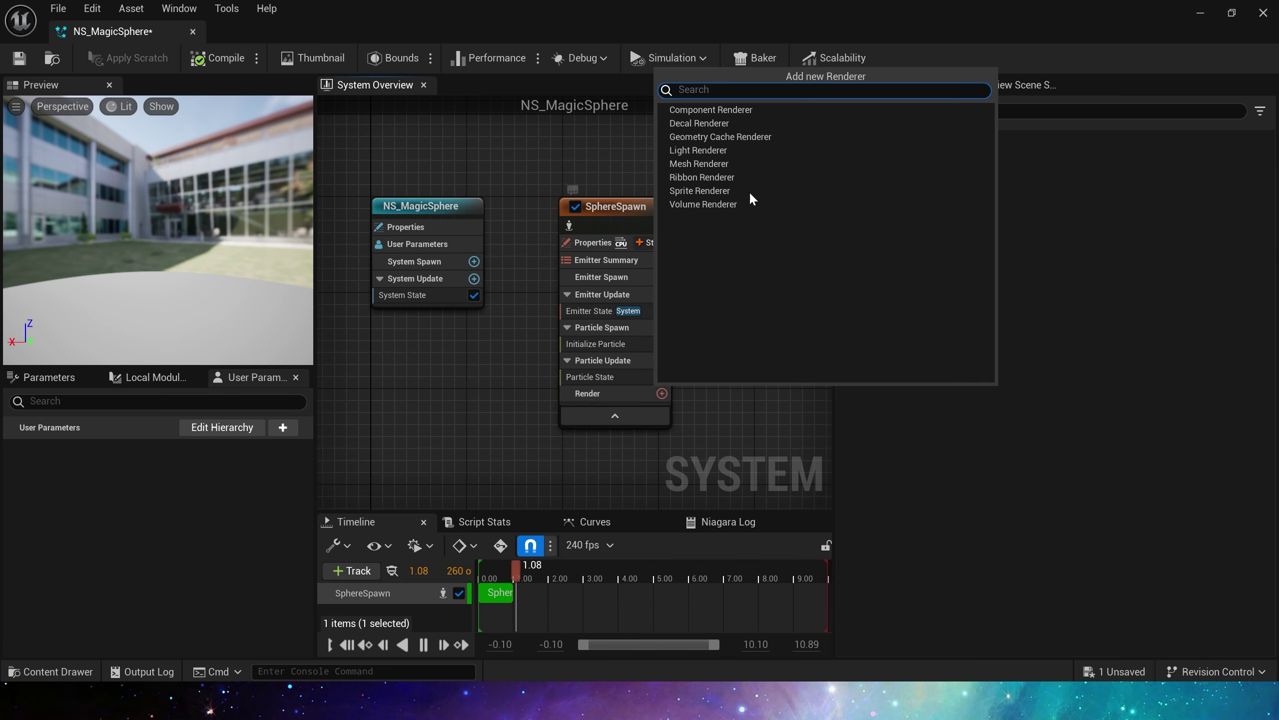
click(717, 168)
key(Delete)
click(662, 407)
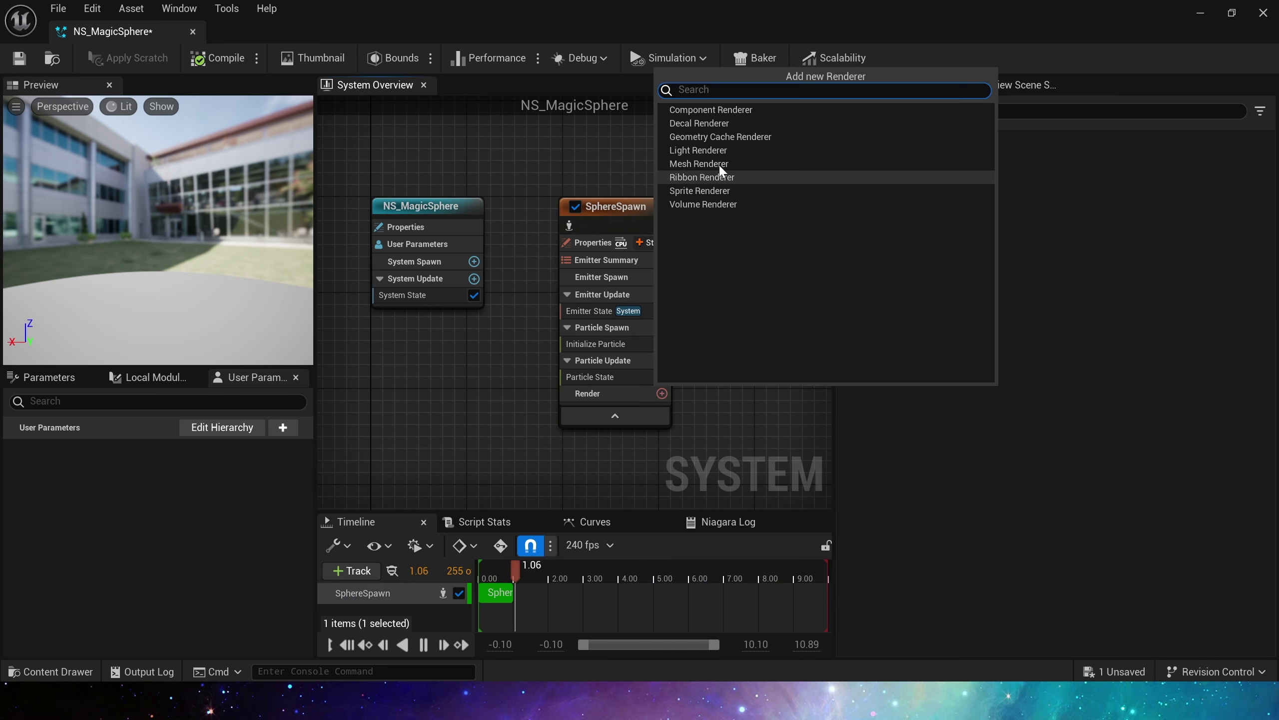
click(703, 154)
click(848, 212)
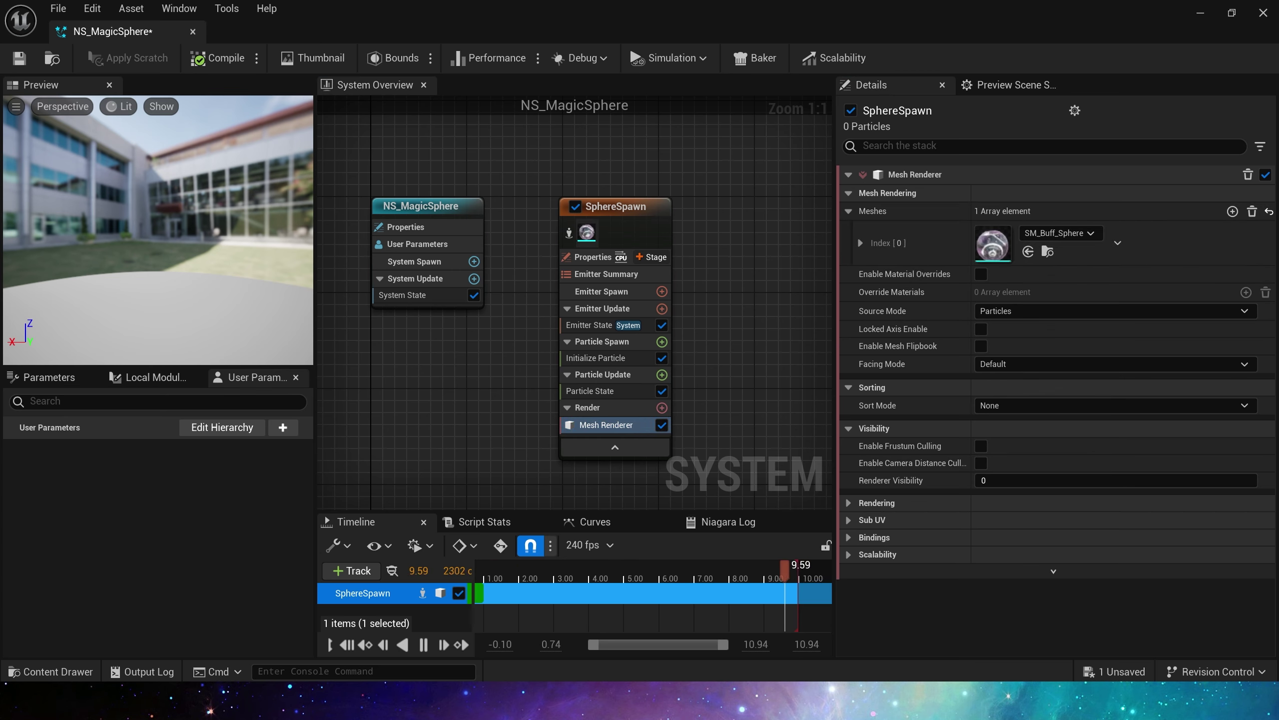
Enable material overrides on the Mesh Renderer and assign M_Buff_Sphere_Heart as the explicit override material
click(980, 274)
click(849, 292)
click(860, 313)
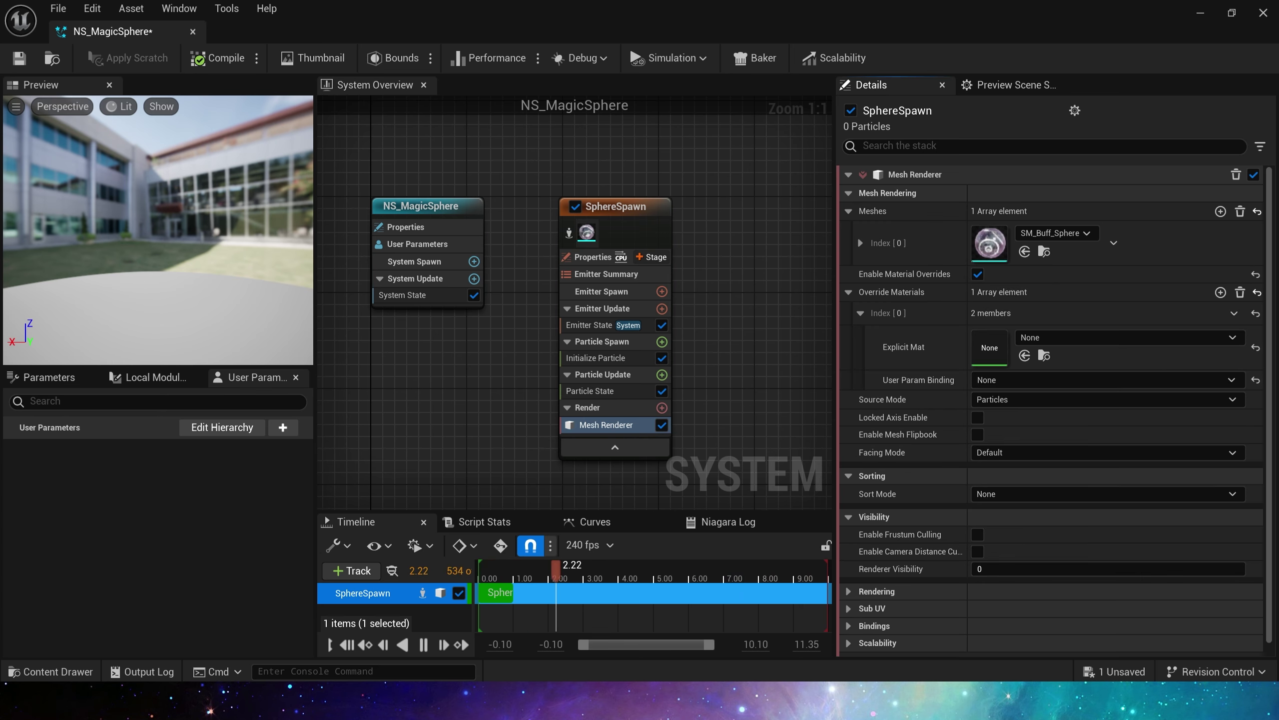
click(1025, 356)
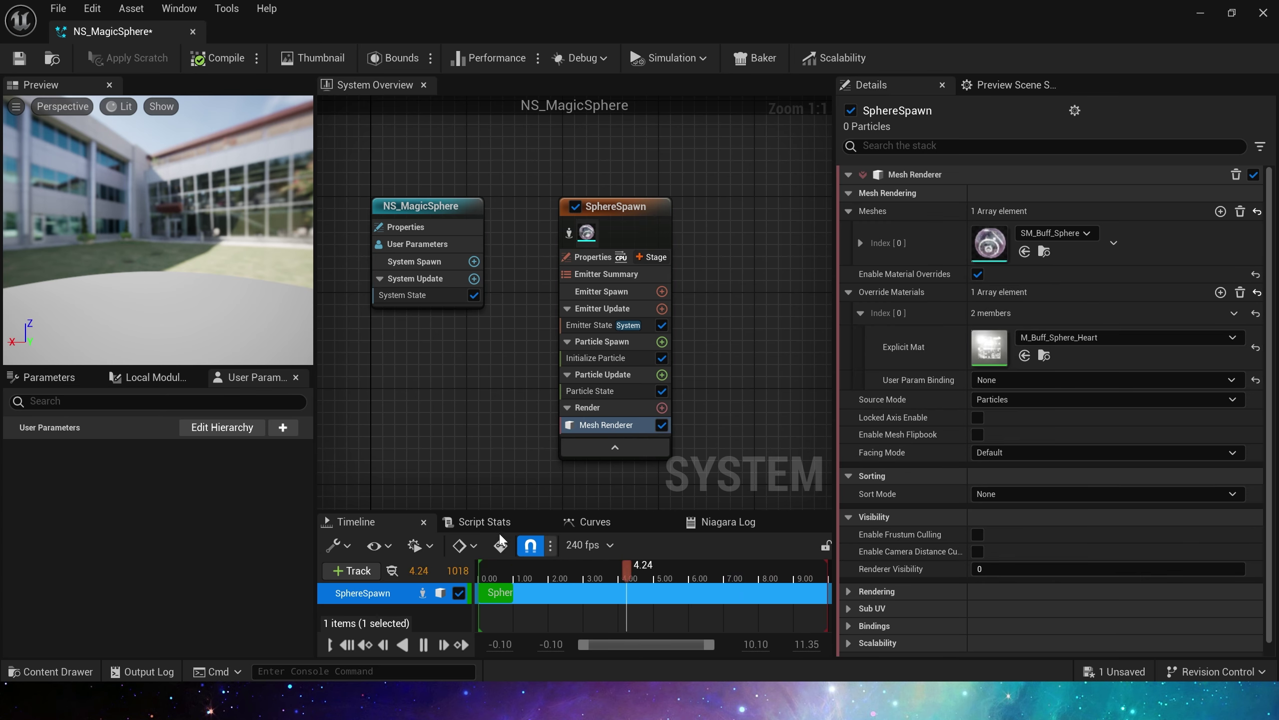
Set the Emitter State's Life Cycle Mode to Self and its Loop Behavior to Once
click(584, 325)
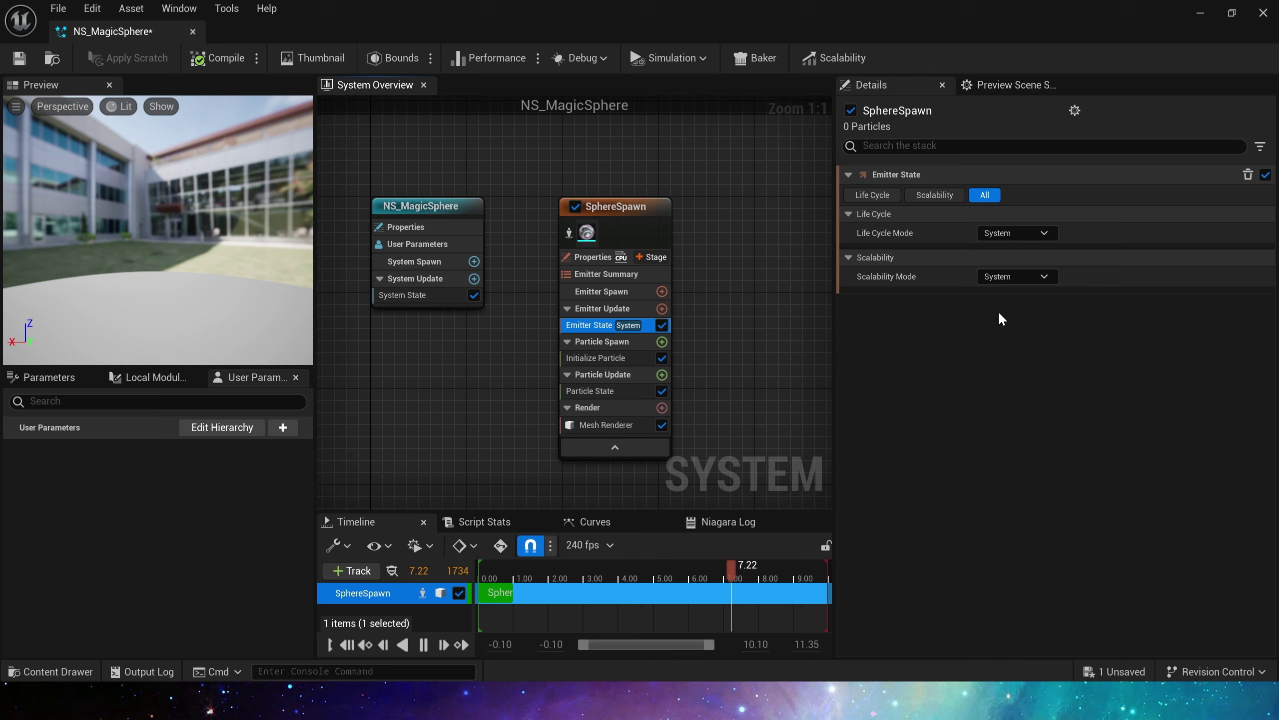
click(1015, 233)
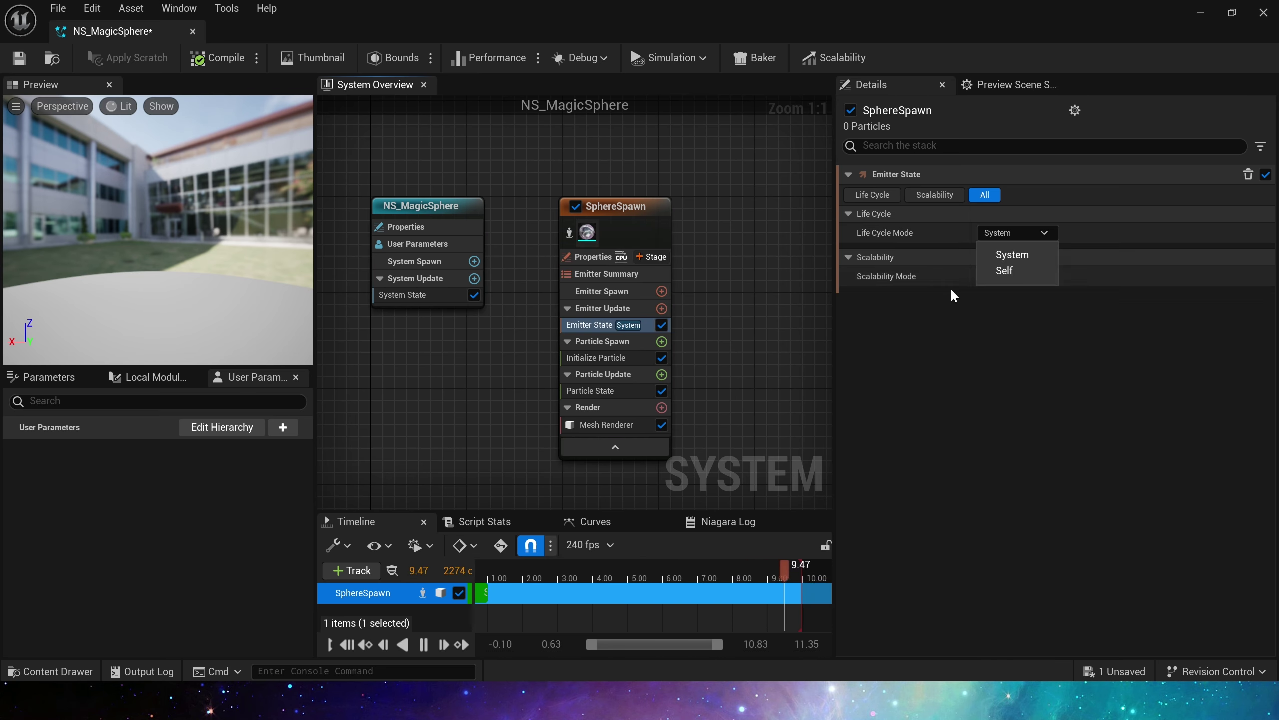
click(1005, 273)
click(1015, 275)
click(1007, 294)
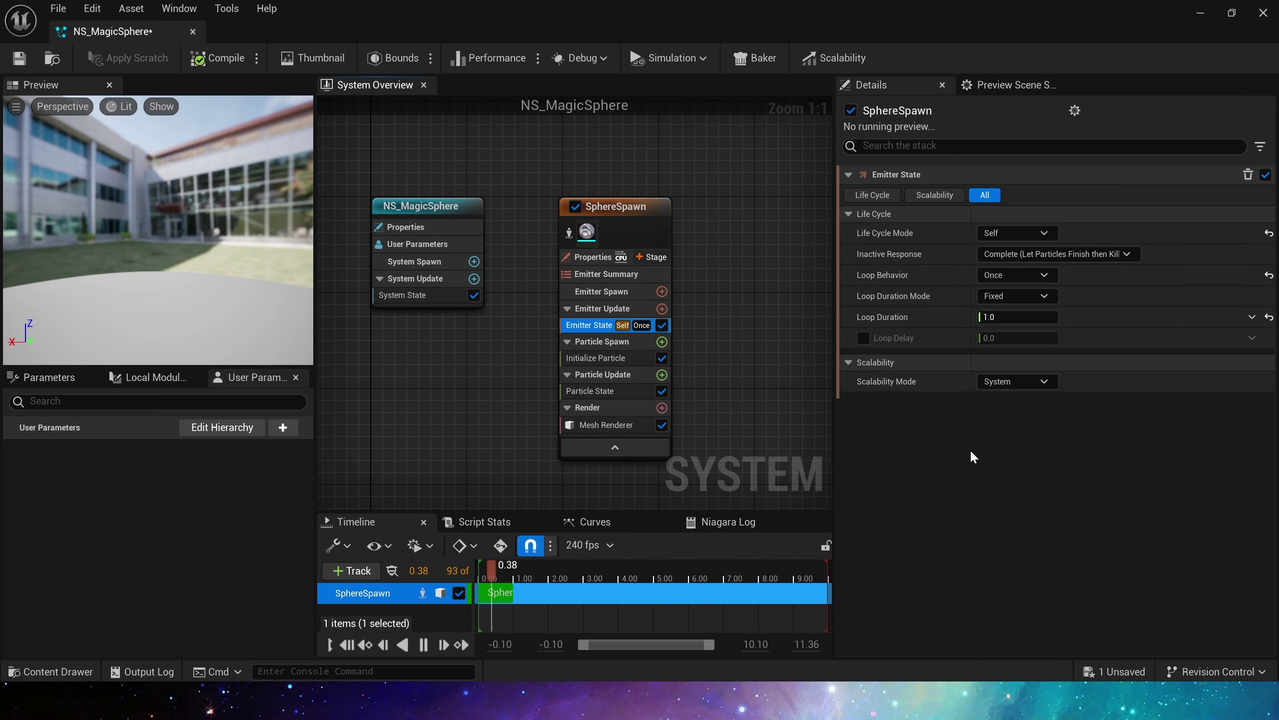
Add a Spawn Burst Instantaneous module to Emitter Update and inspect the sphere in the preview
right_drag(736, 405, 742, 319)
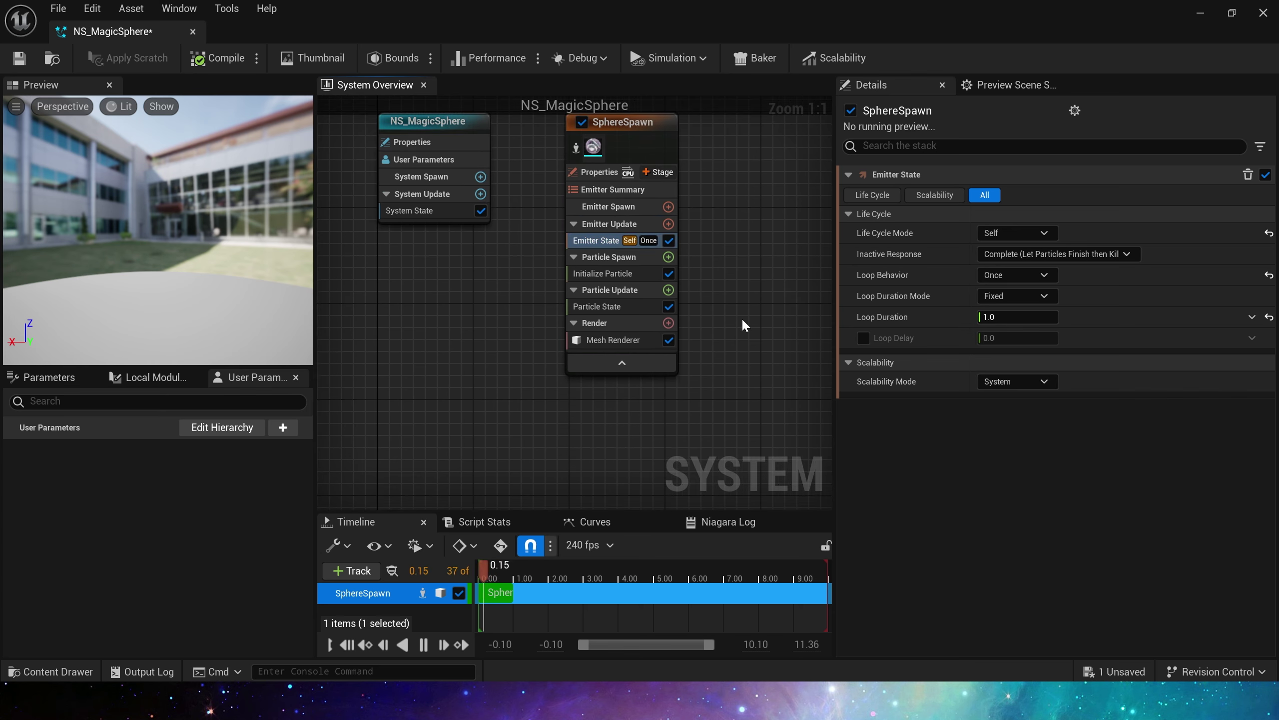
click(667, 224)
click(444, 359)
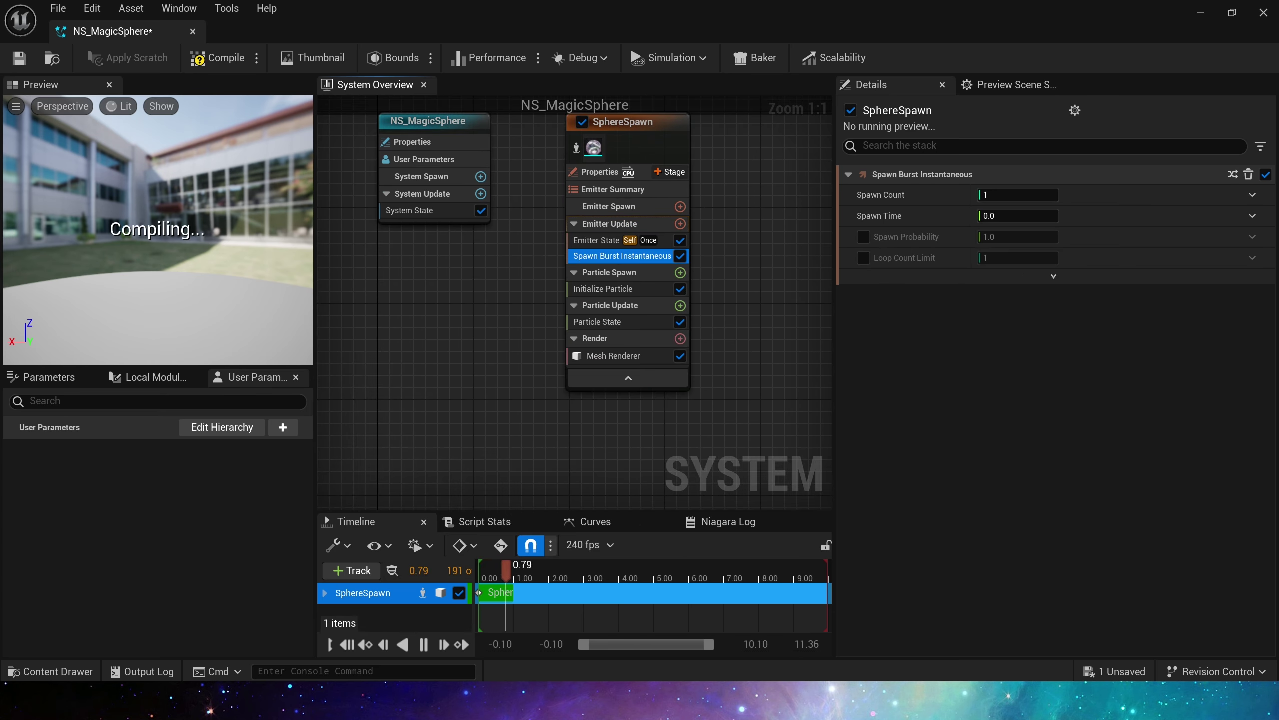
scroll(192, 167, up, 6)
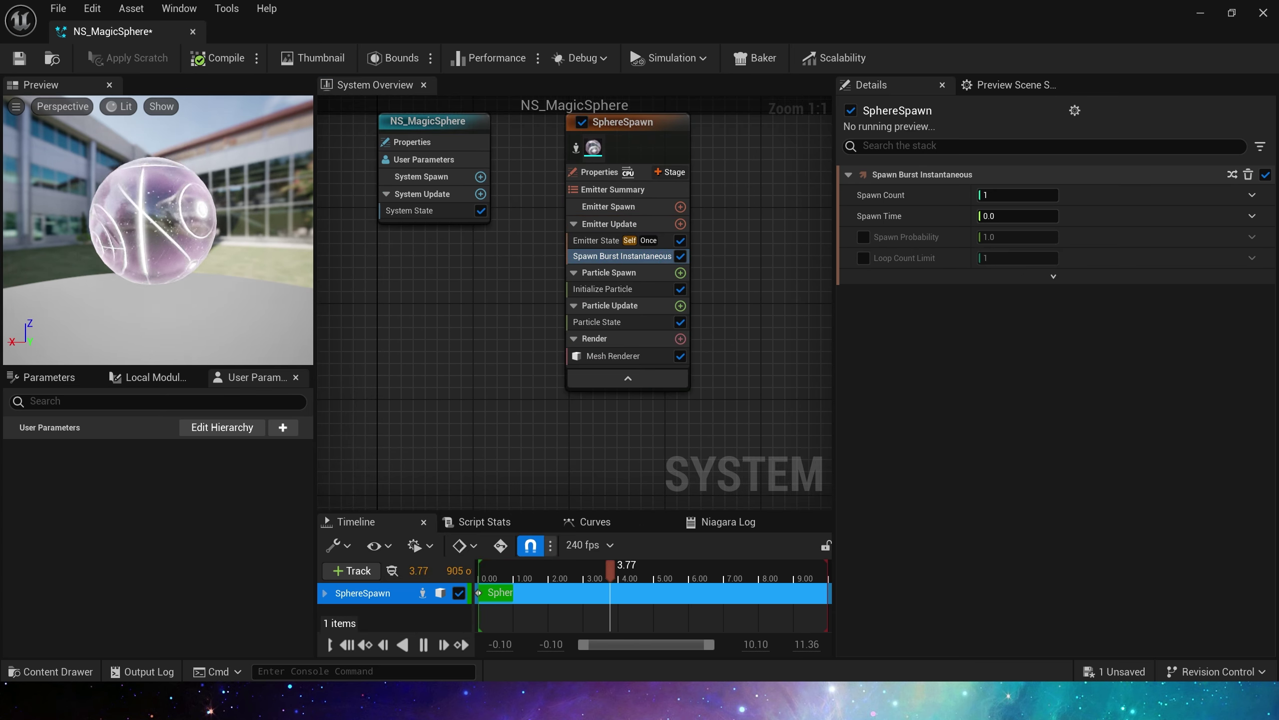
drag(193, 167, 192, 212)
drag(245, 267, 245, 221)
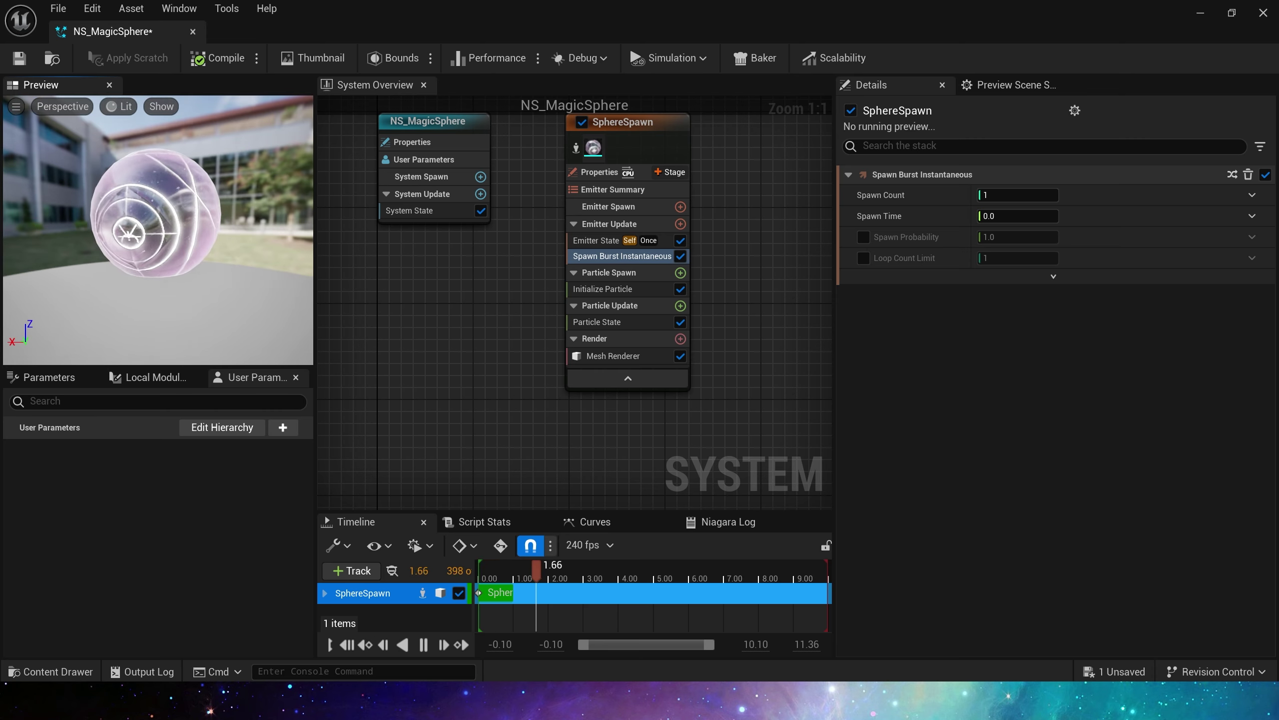
In Initialize Particle, set the Lifetime to 0.3 and the Color Mode to Direct Set
click(602, 289)
click(1028, 254)
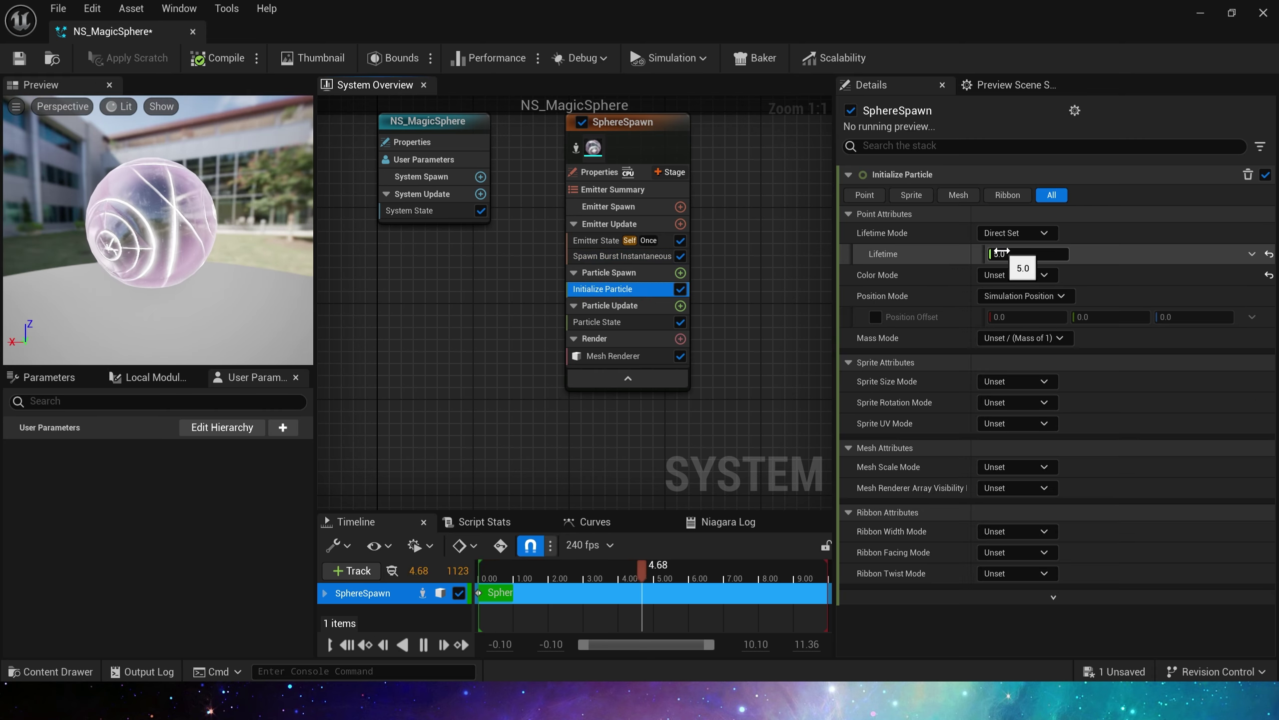
text(0.3)
key(Tab)
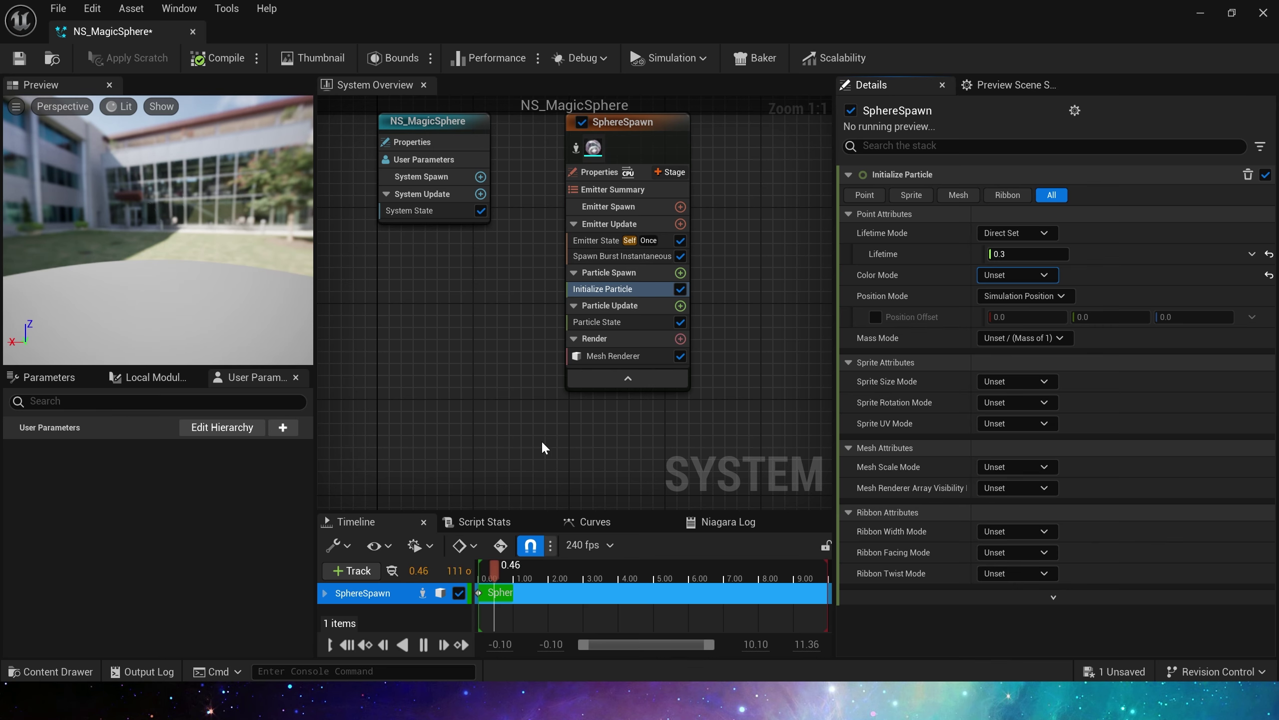
click(1016, 274)
click(1002, 305)
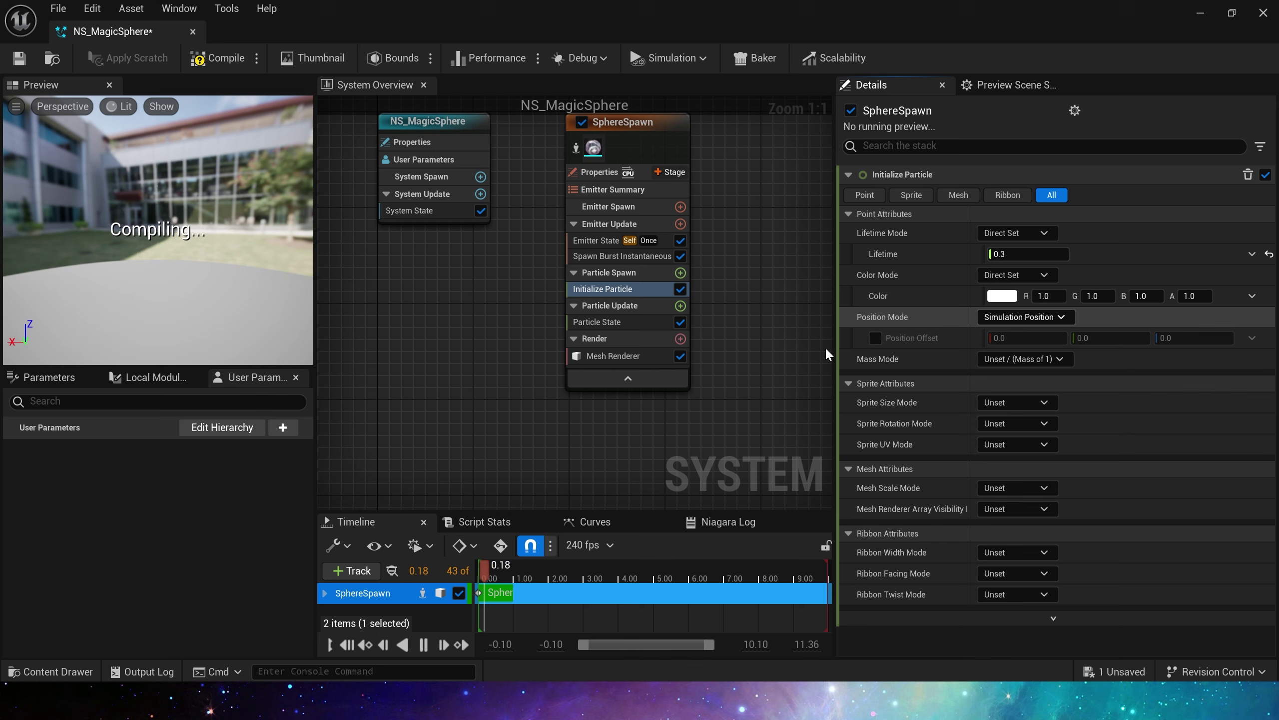
Create a Linear Color user parameter and bind it to the Color input of Initialize Particle
click(283, 427)
text(color)
click(349, 490)
key(Return)
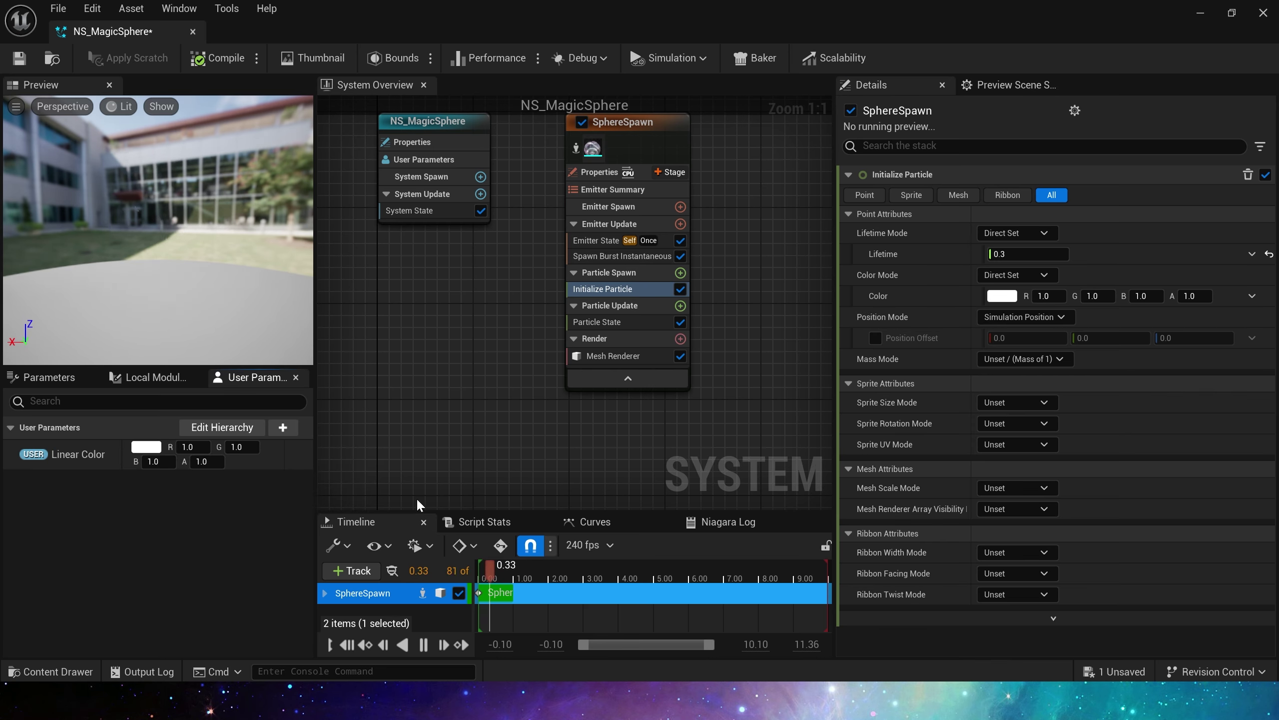
drag(98, 455, 1052, 297)
Make the Linear Color user parameter red by setting both its green and blue channels to 0
click(246, 447)
text(0)
key(Tab)
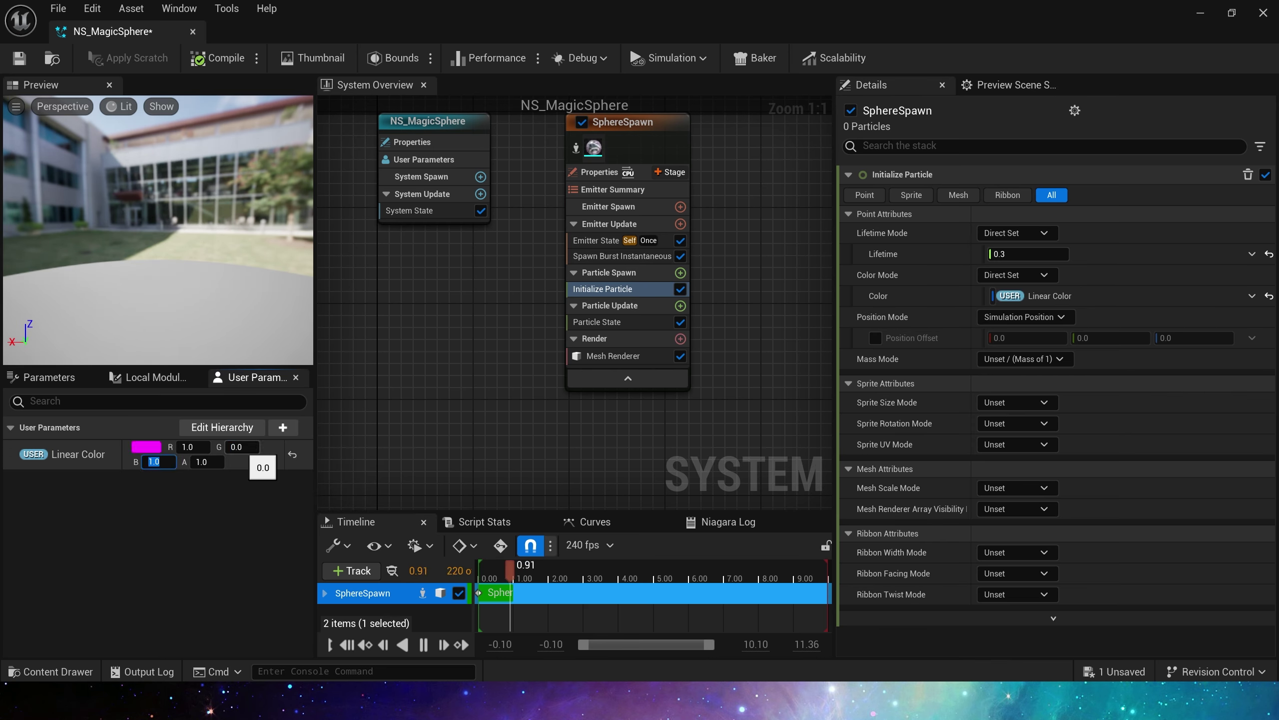
text(0)
key(Tab)
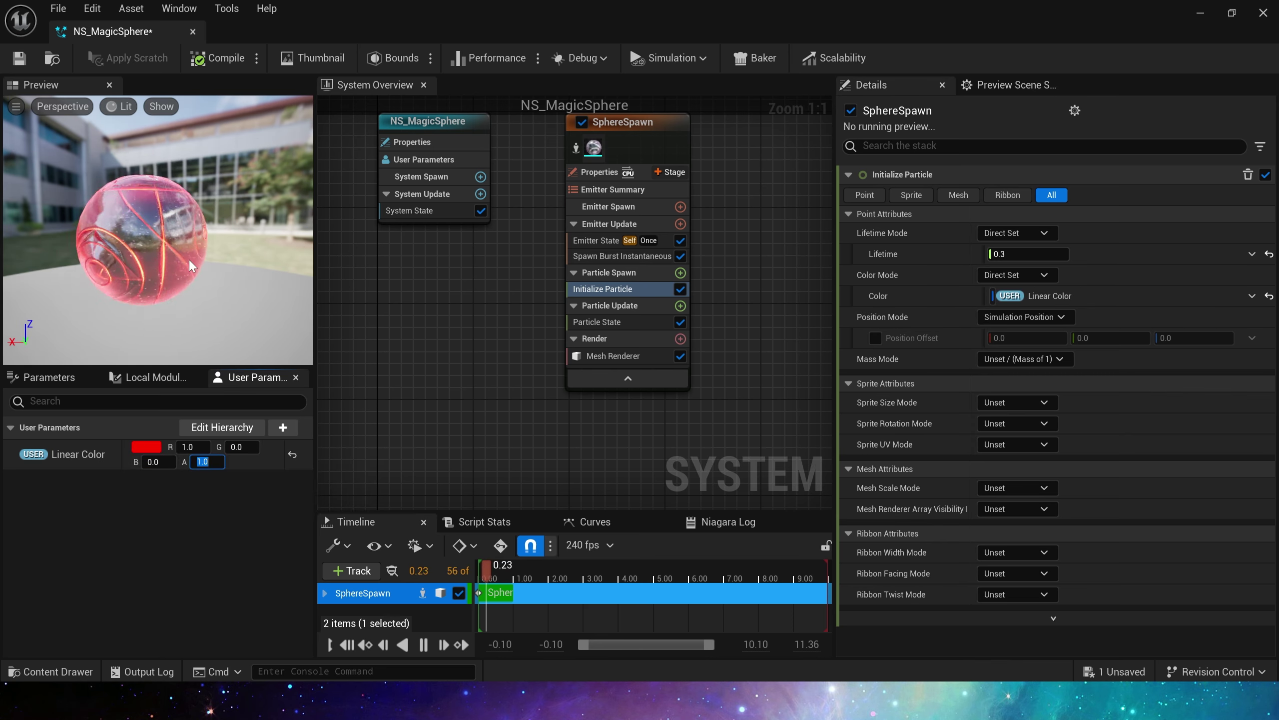
Set the Mesh Scale Mode to Uniform and add a Scale Mesh Size module to Particle Update
click(1014, 487)
click(1009, 523)
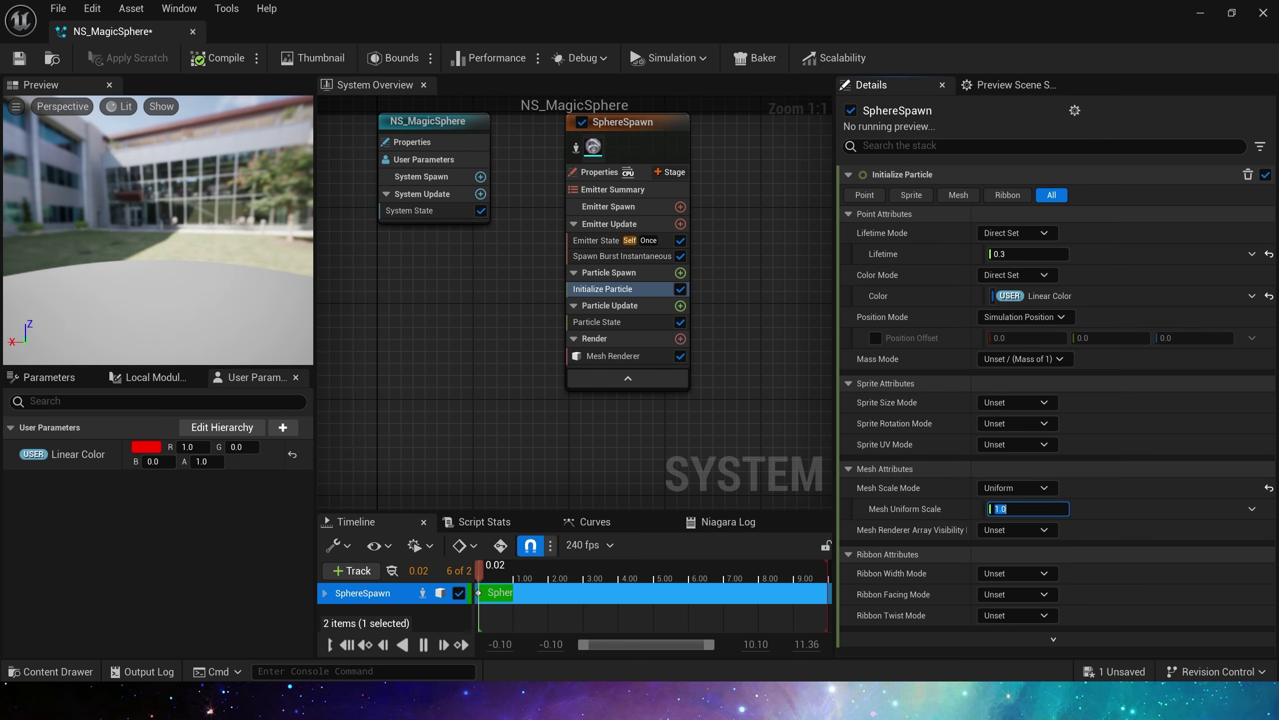
click(680, 306)
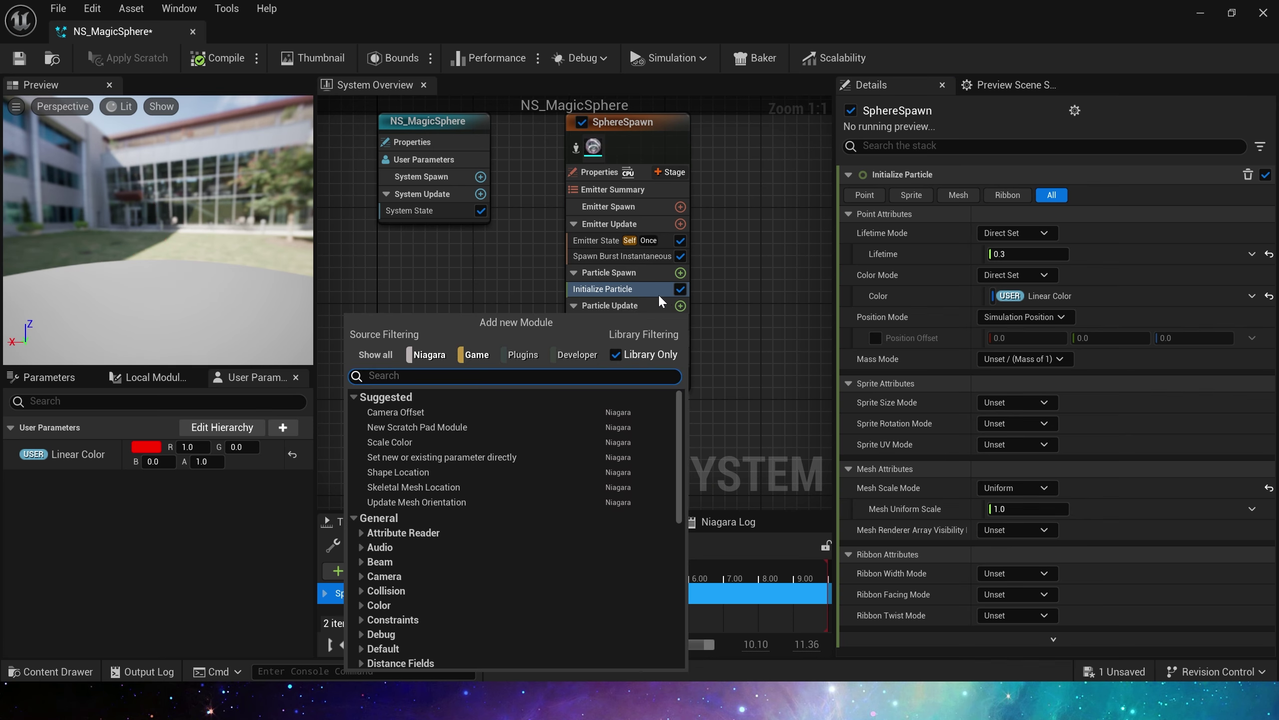
text(sca)
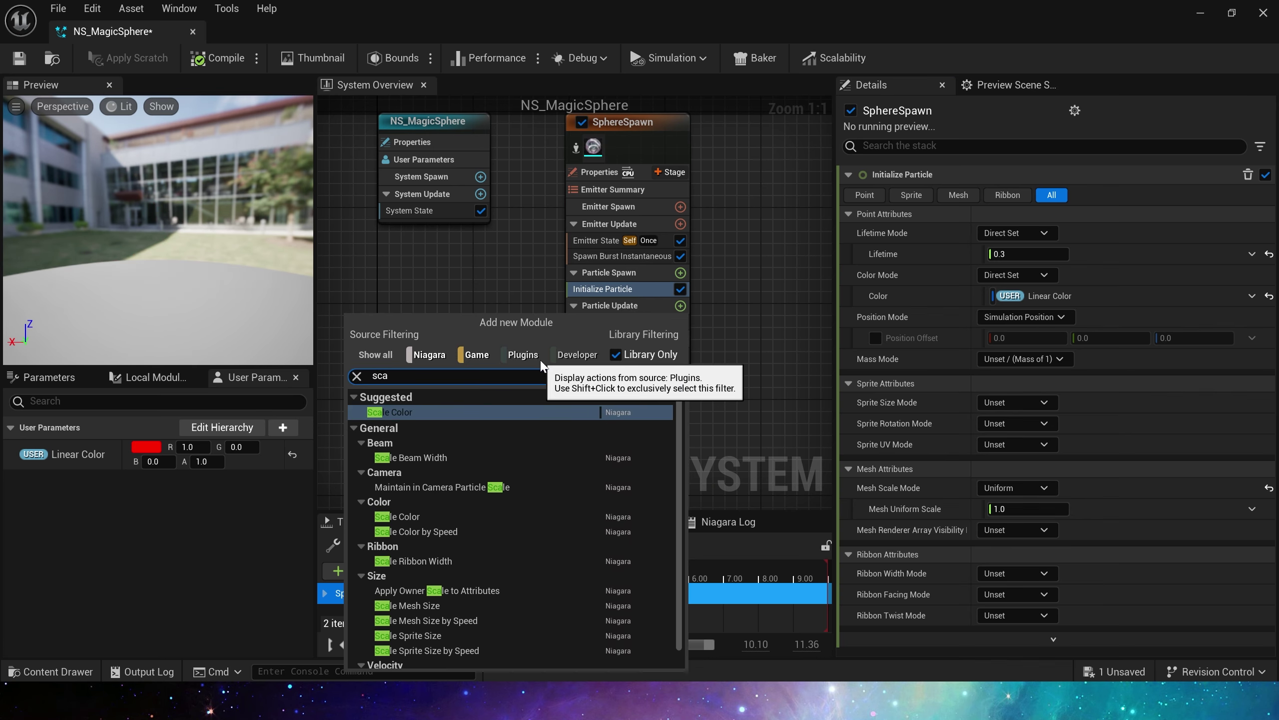
click(419, 606)
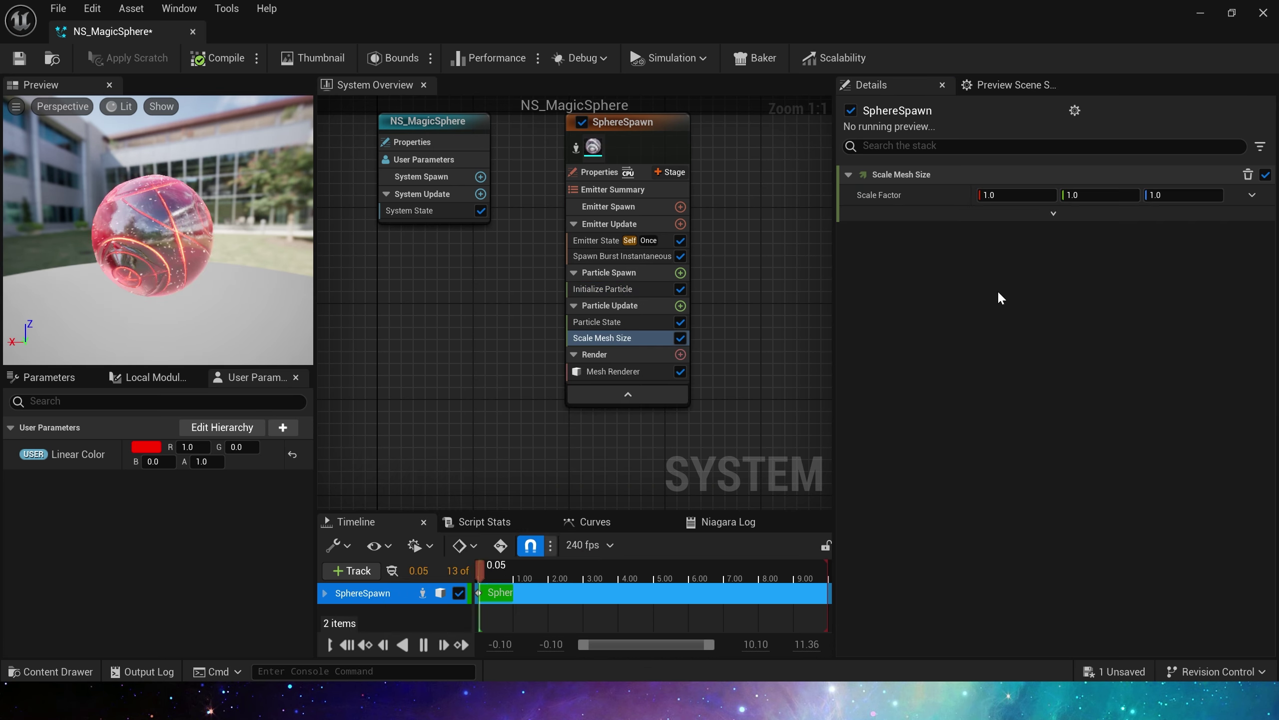
Drive the Scale Mesh Size factor with Vector from Float, using Float from Curve as its value
click(1253, 195)
text(fl)
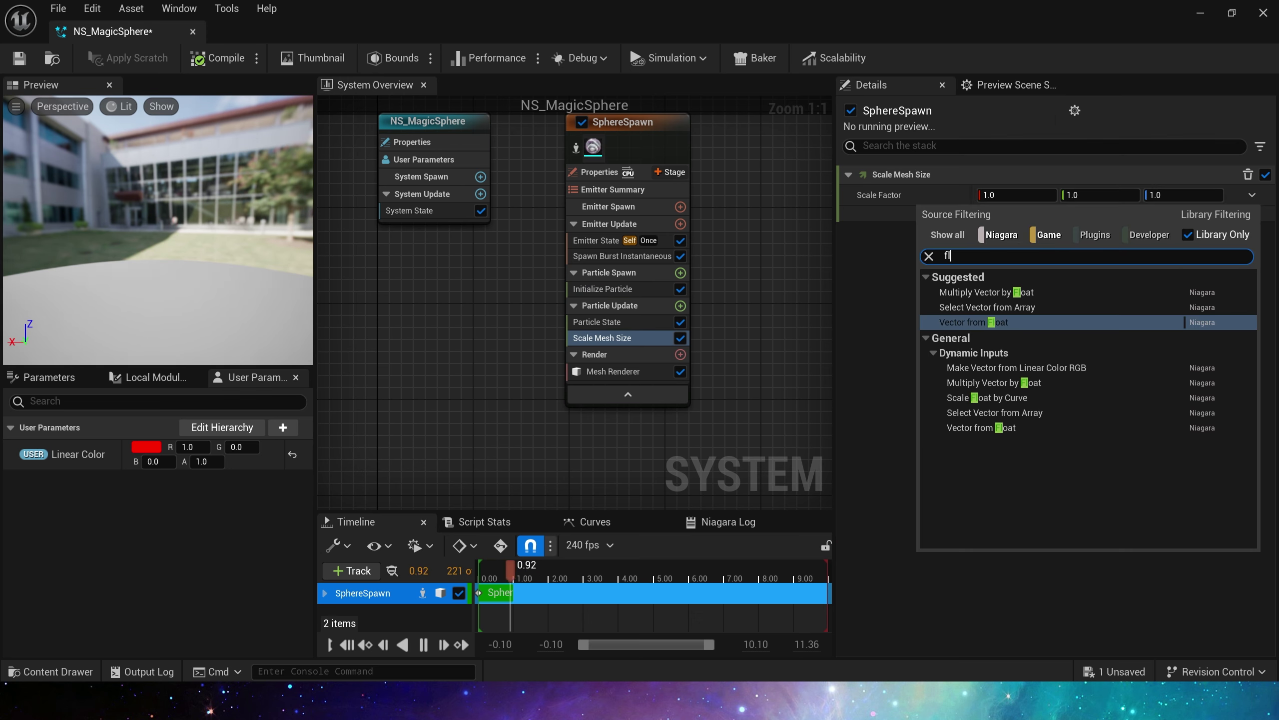
click(1003, 321)
click(1252, 216)
text(cur)
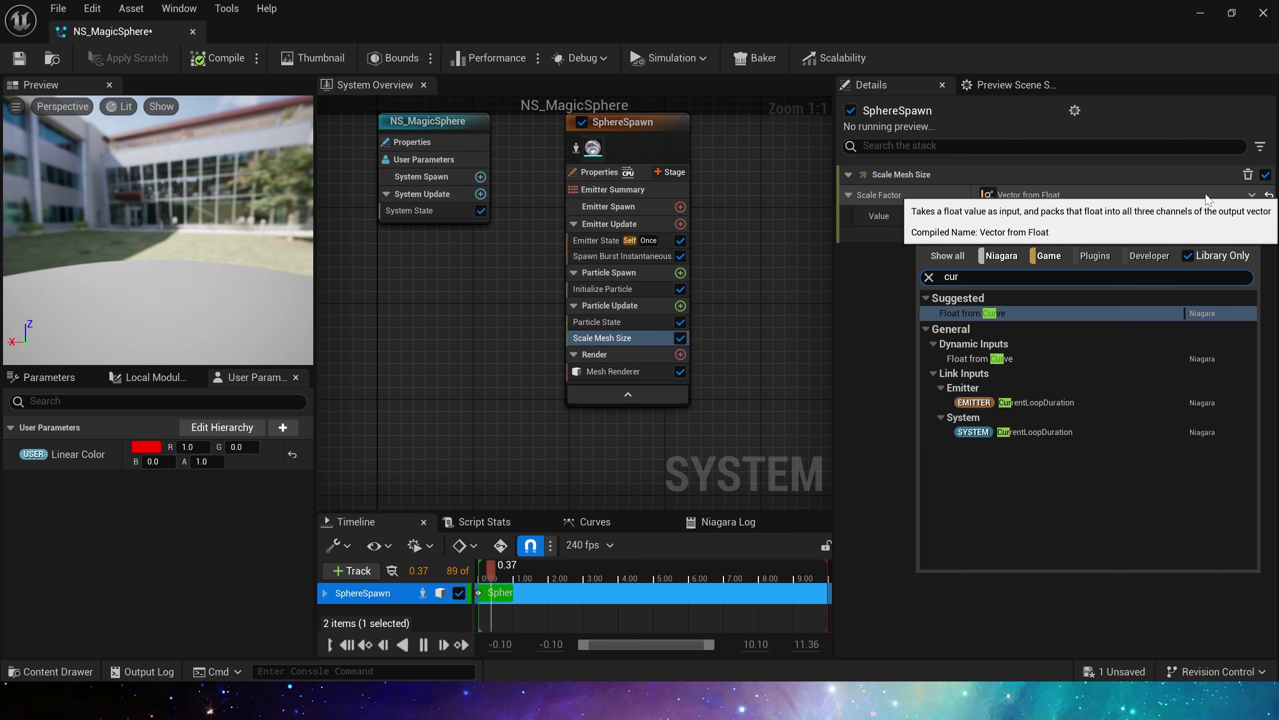
click(1010, 313)
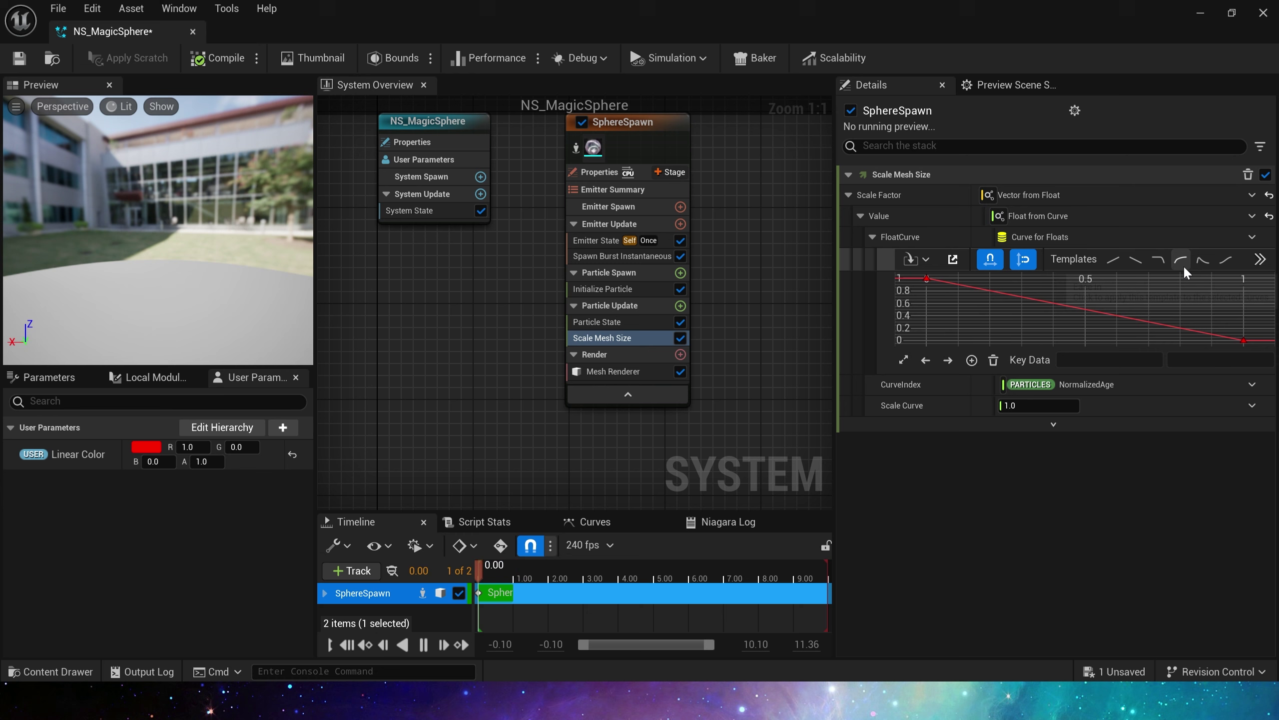
Apply the rising S-shaped template to the scale curve, add a key at time 0.6, raise it to about 1.225, and select all keys
click(1219, 260)
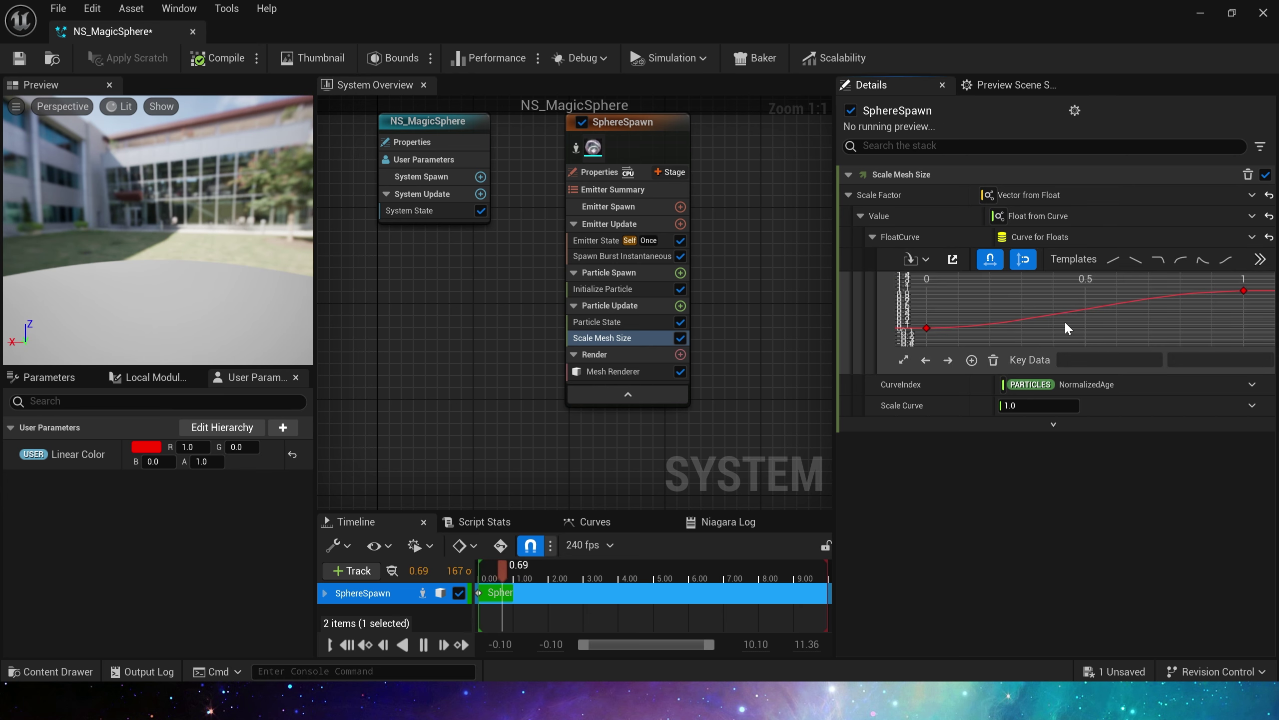
click(1113, 308)
middle_click(1114, 306)
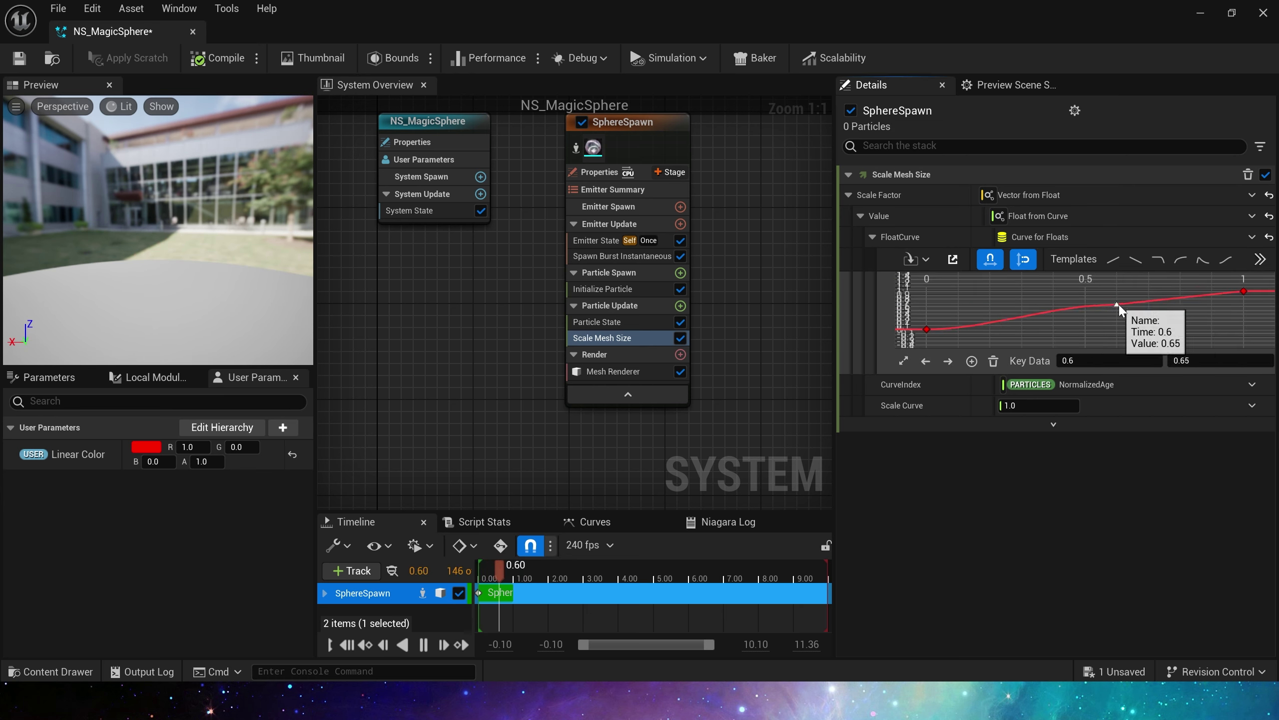
drag(1117, 303, 1118, 286)
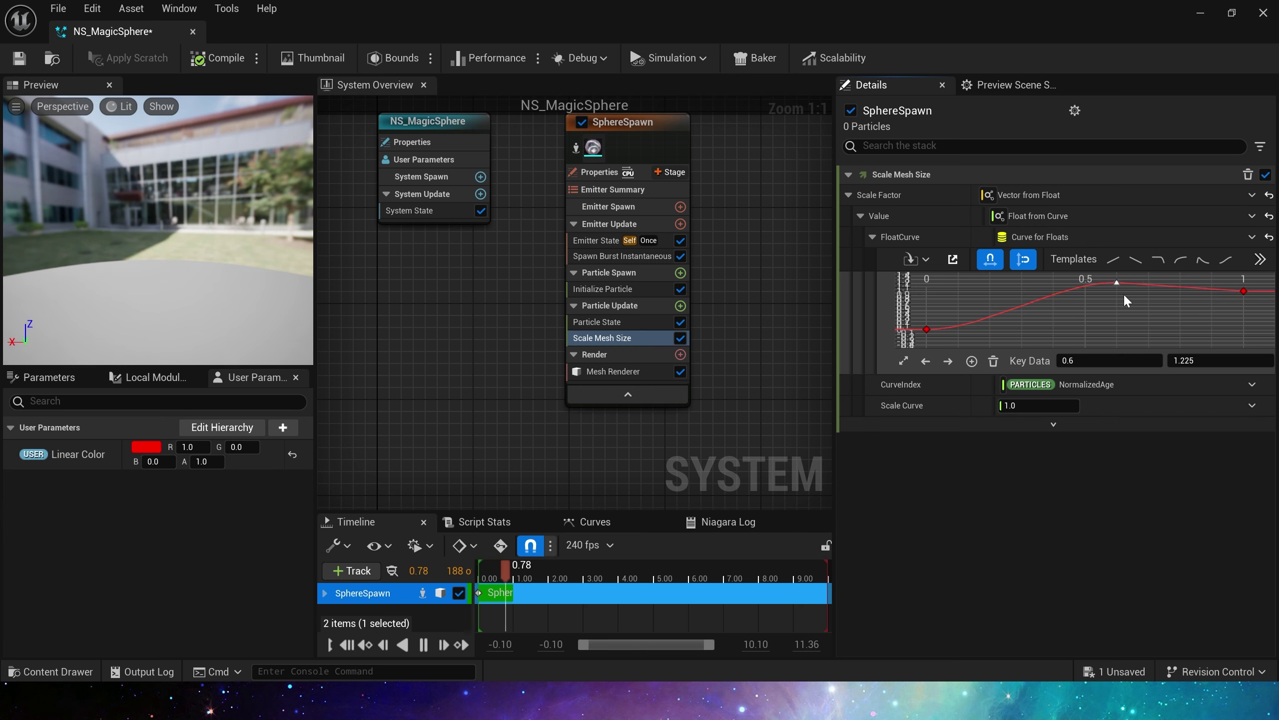
scroll(1122, 297, down, 3)
drag(943, 282, 1237, 339)
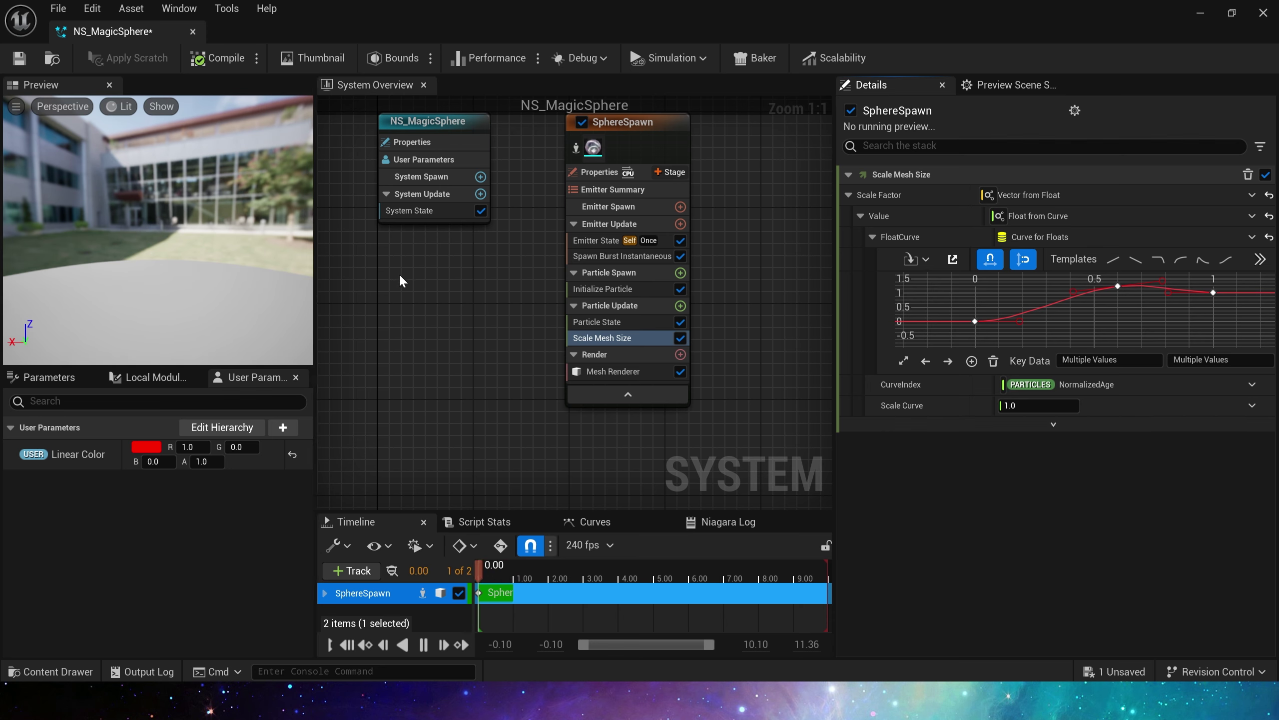
Add a Scale Color module to SphereSpawn's Particle Update and drive Scale RGB with Vector from Float, using Float from Curve as its value
click(607, 409)
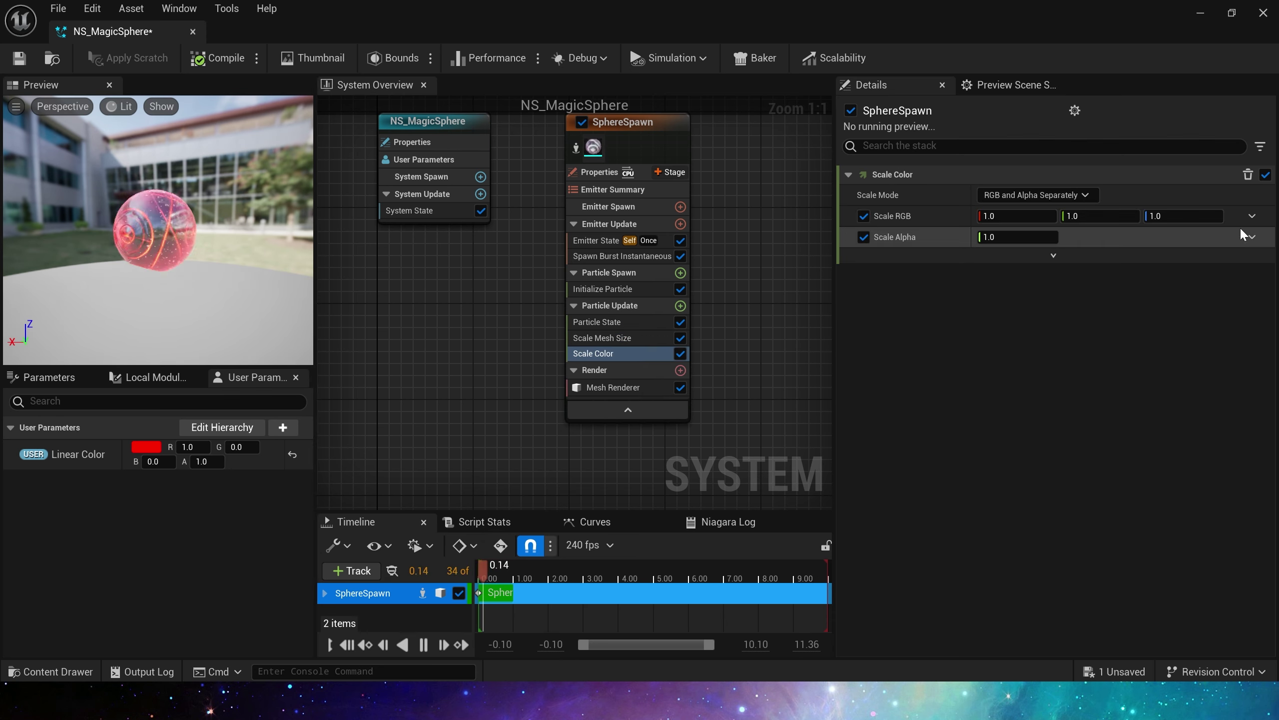
click(1251, 217)
key(Return)
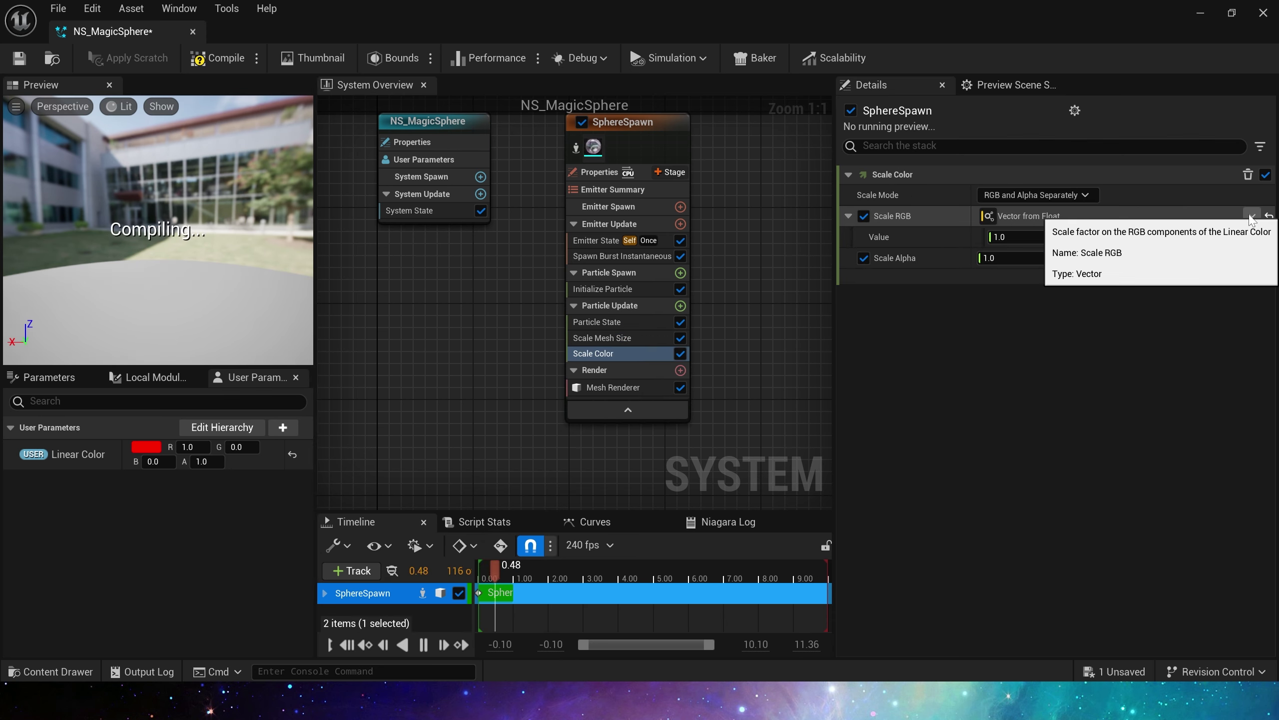
click(1253, 237)
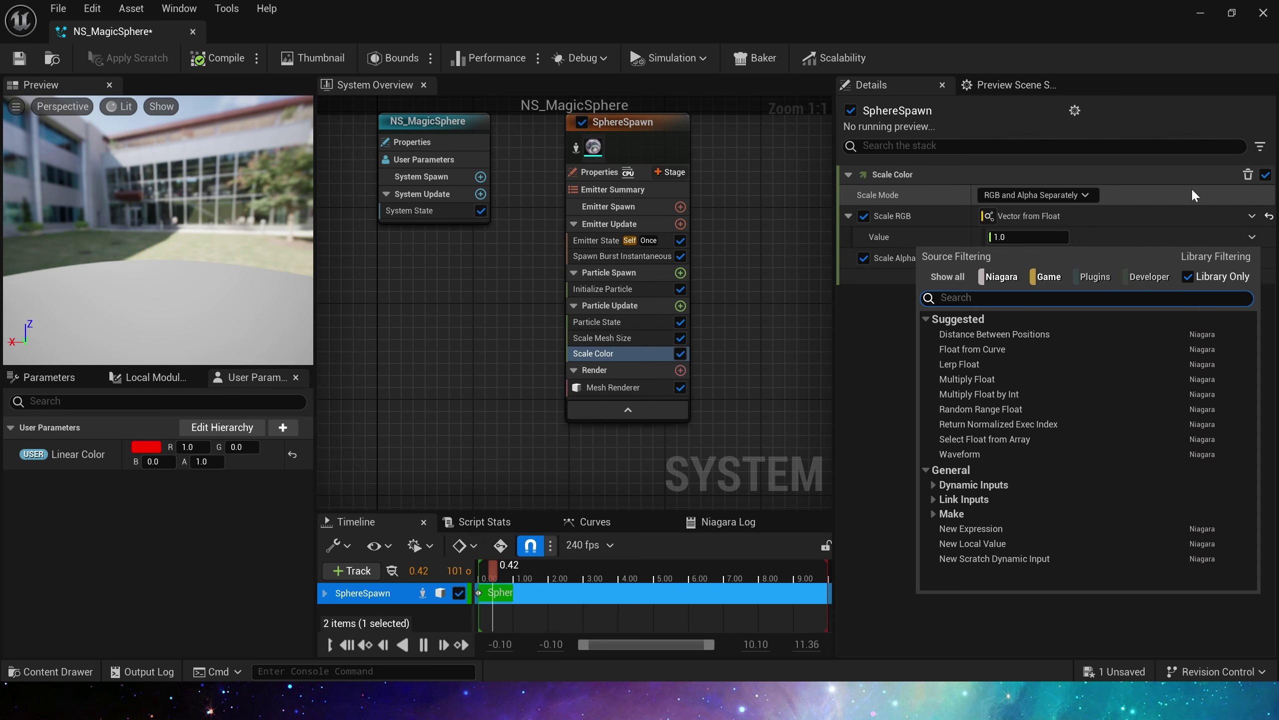
text(cur)
key(Return)
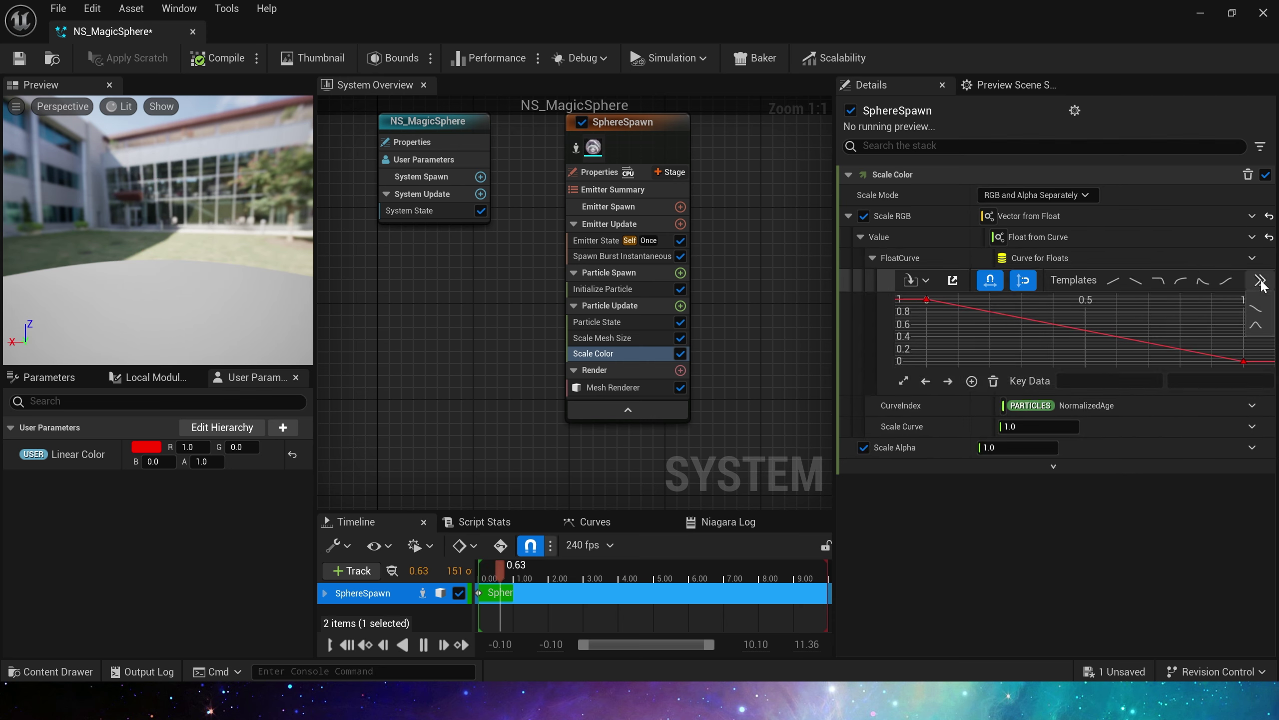
Apply the falling S-shaped template to the Scale RGB curve and set its Scale Curve to 5
click(1261, 280)
click(1257, 307)
click(1030, 426)
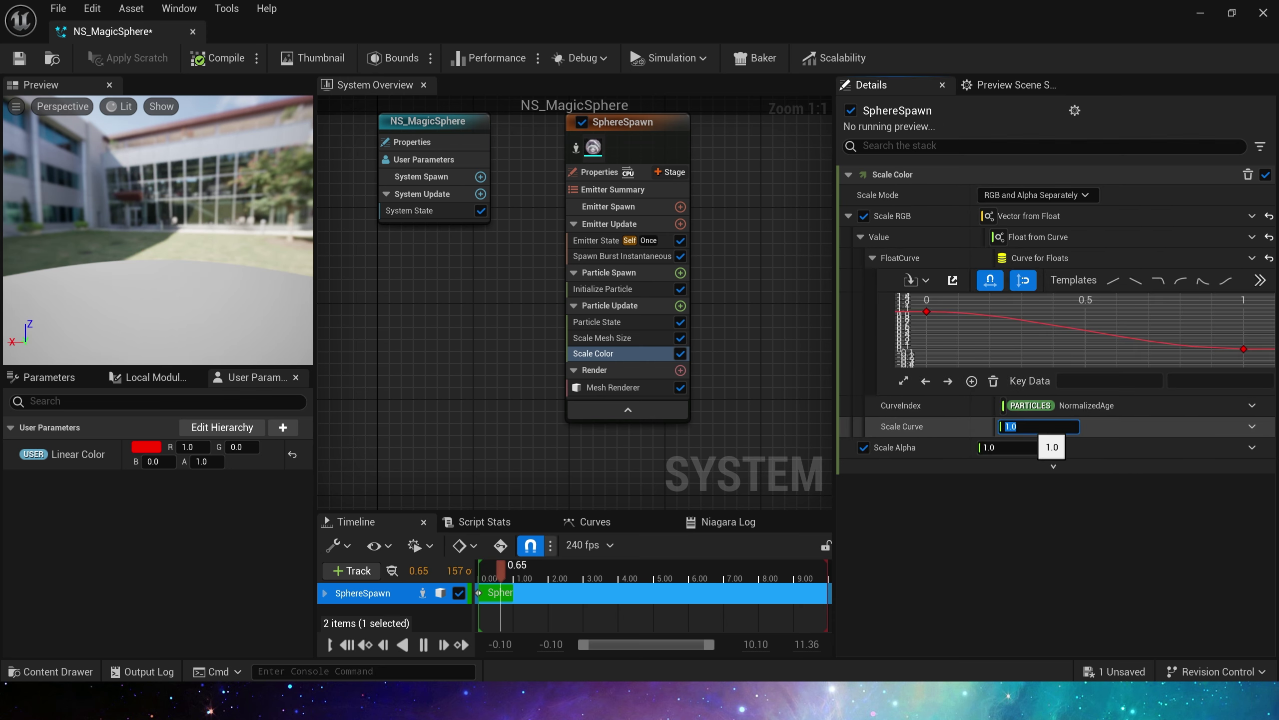
text(5)
key(Tab)
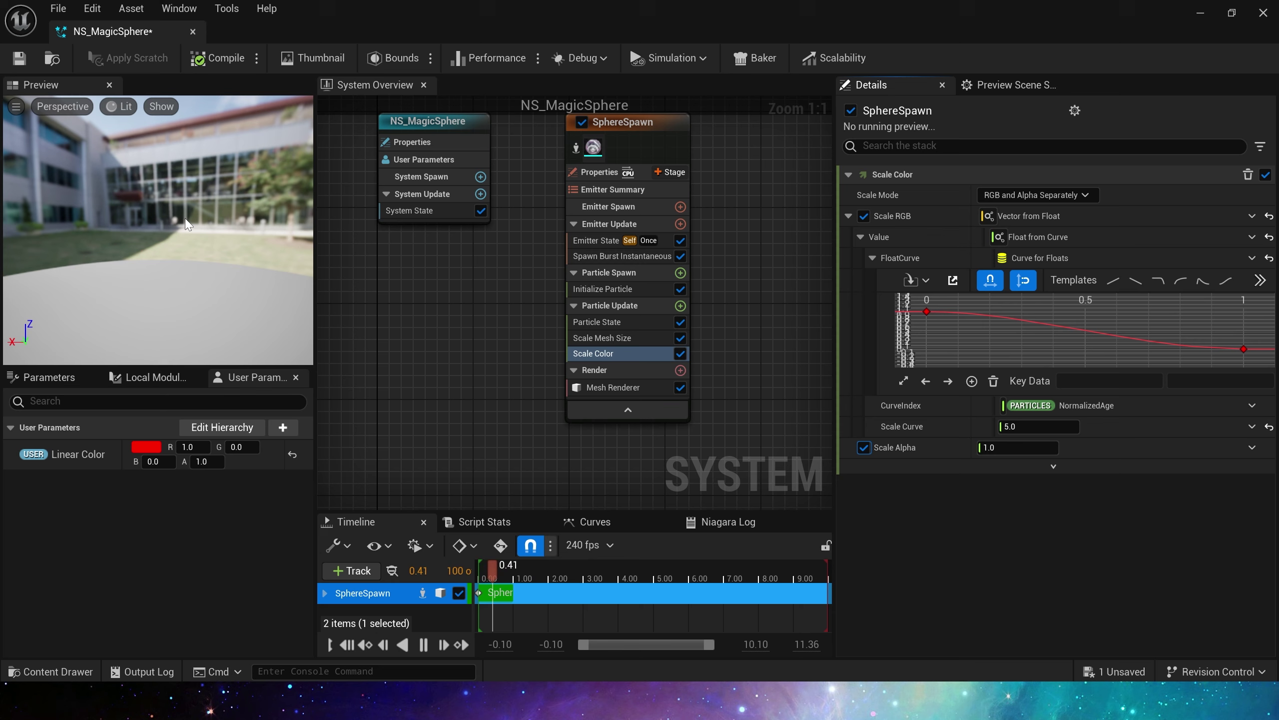
Set the Scale RGB curve's last key, at time 1, to 0.2 and fit the curve in the graph
click(1243, 348)
click(1243, 382)
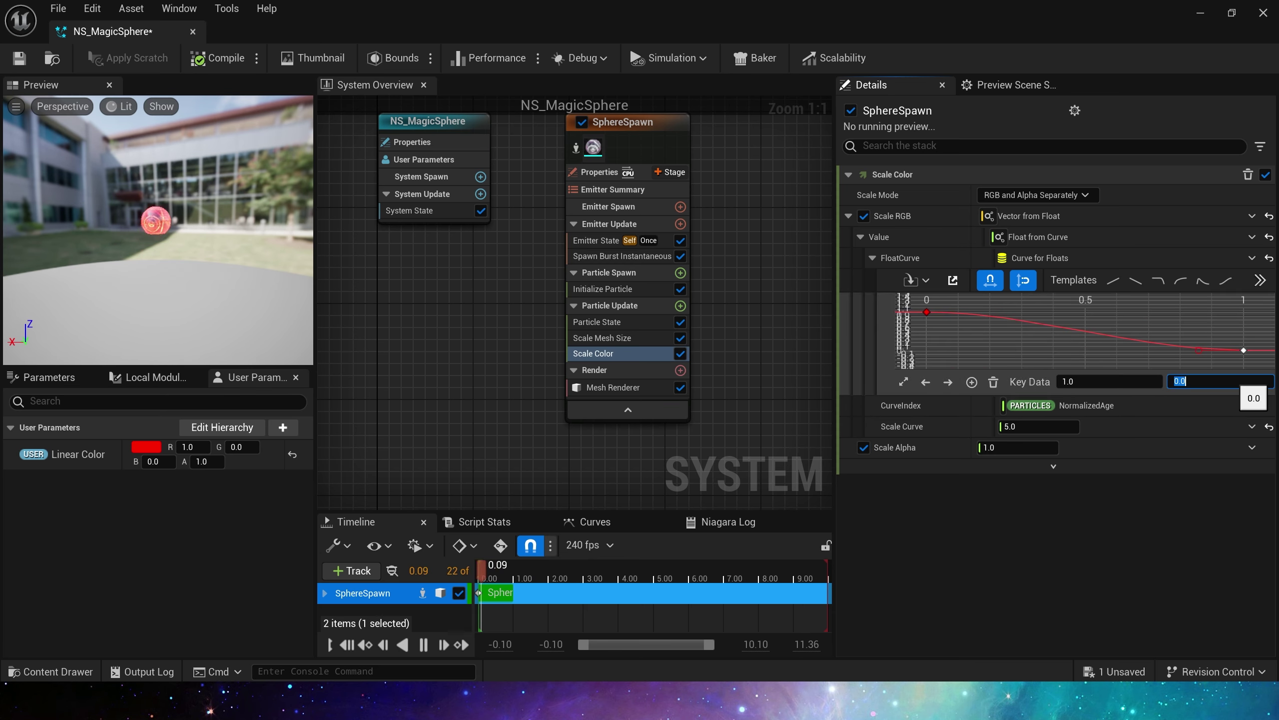
text(.2)
key(Return)
click(904, 382)
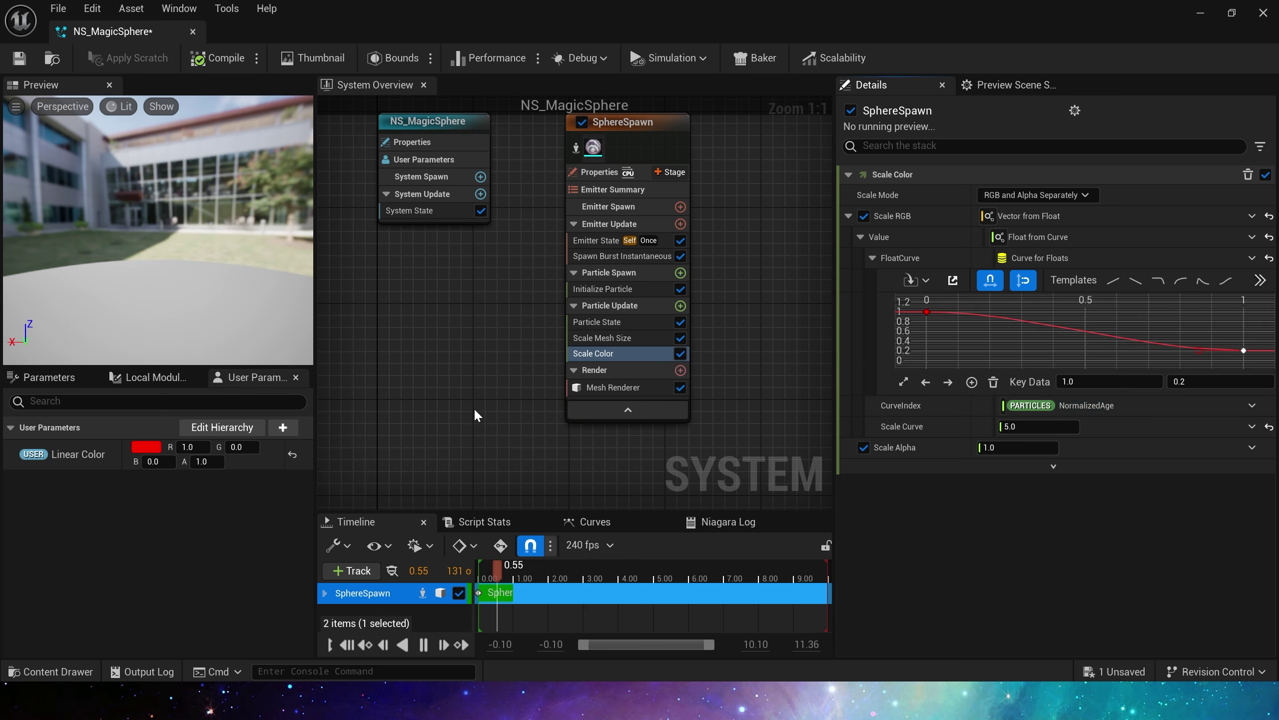
Drive Scale Alpha with Float from Curve and apply the rising S-shaped template to its curve
right_drag(761, 474, 739, 393)
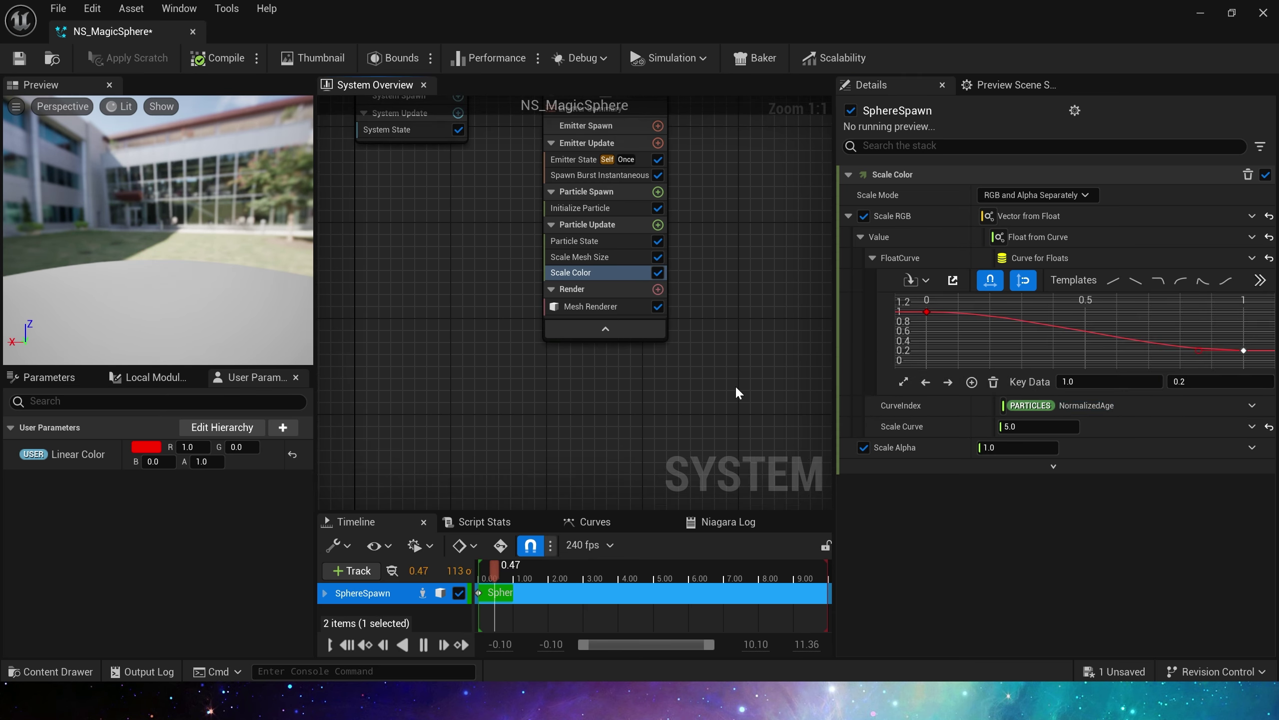
click(1252, 447)
text(c)
key(Return)
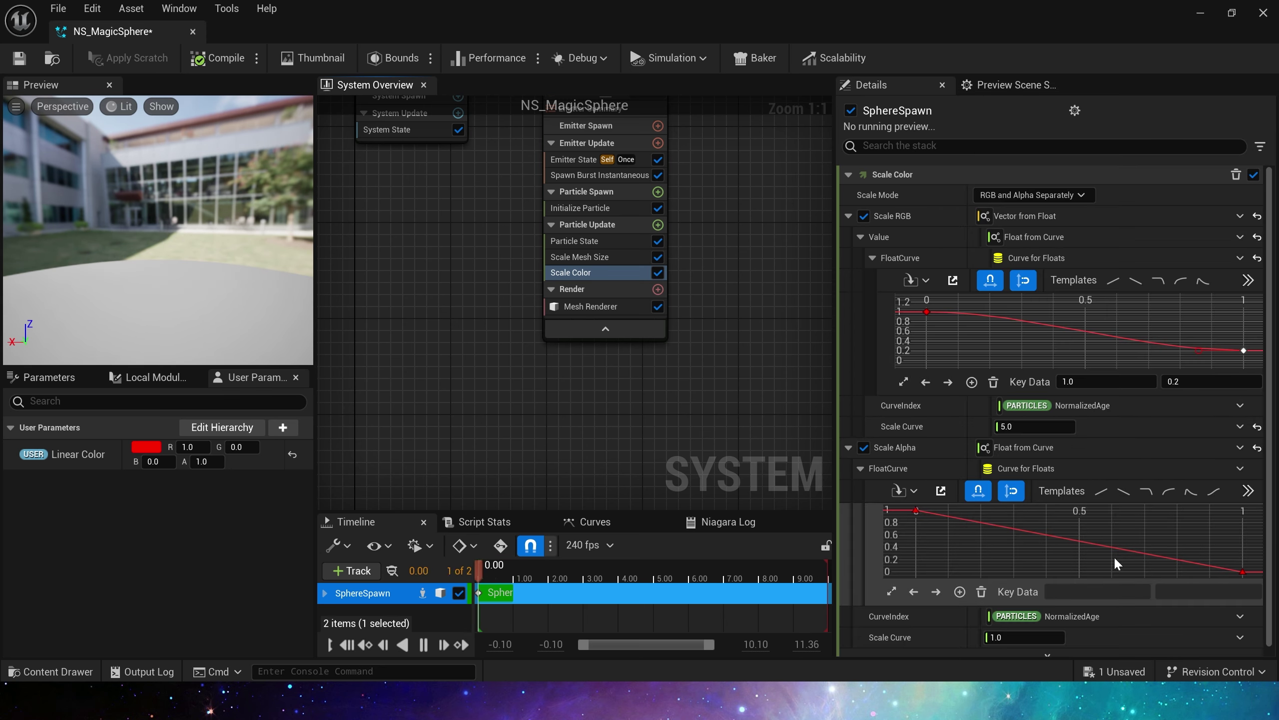
click(1169, 491)
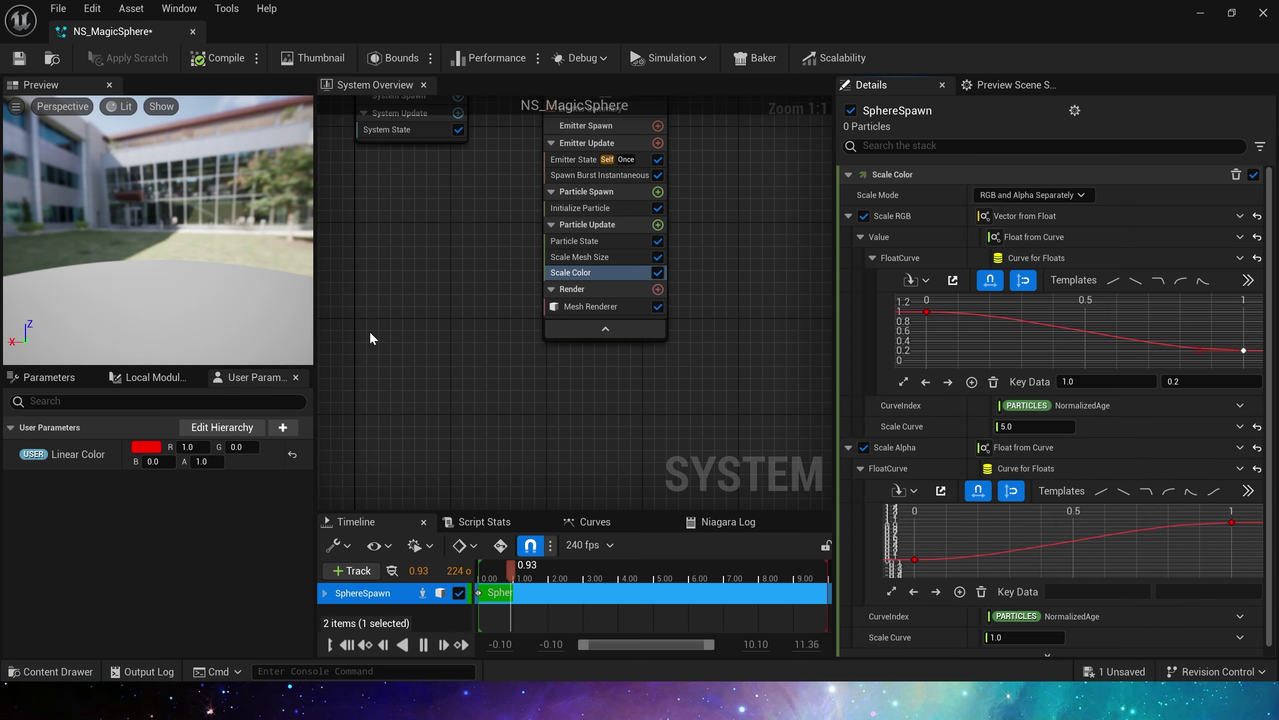
Duplicate the SphereSpawn emitter and rename the copy as SphereLoop
right_drag(614, 383, 613, 421)
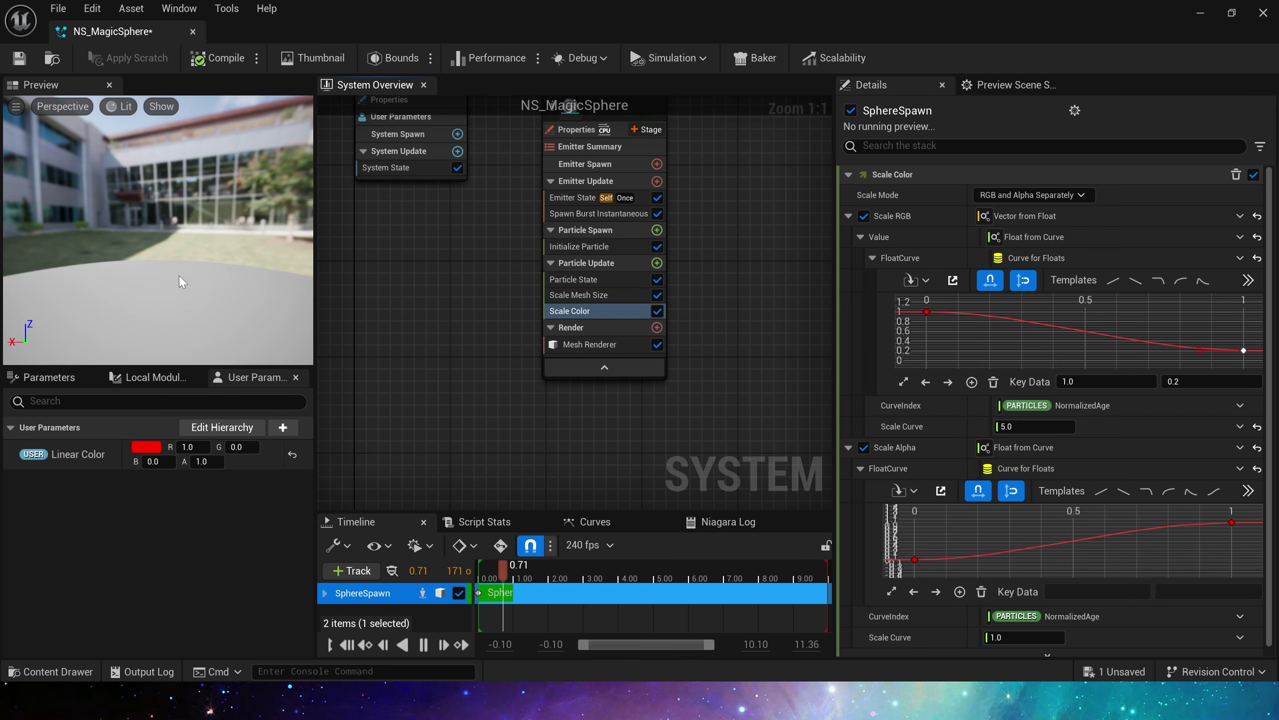
right_drag(503, 307, 486, 371)
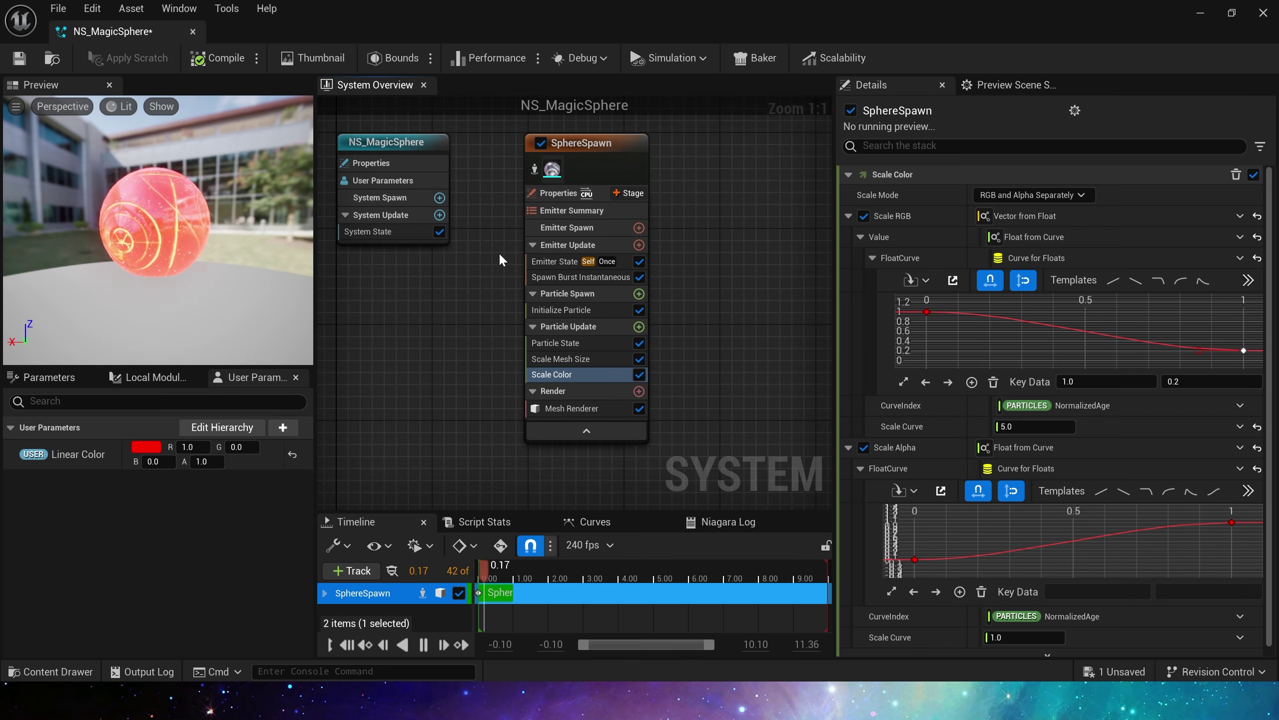
right_drag(499, 253, 376, 310)
click(483, 193)
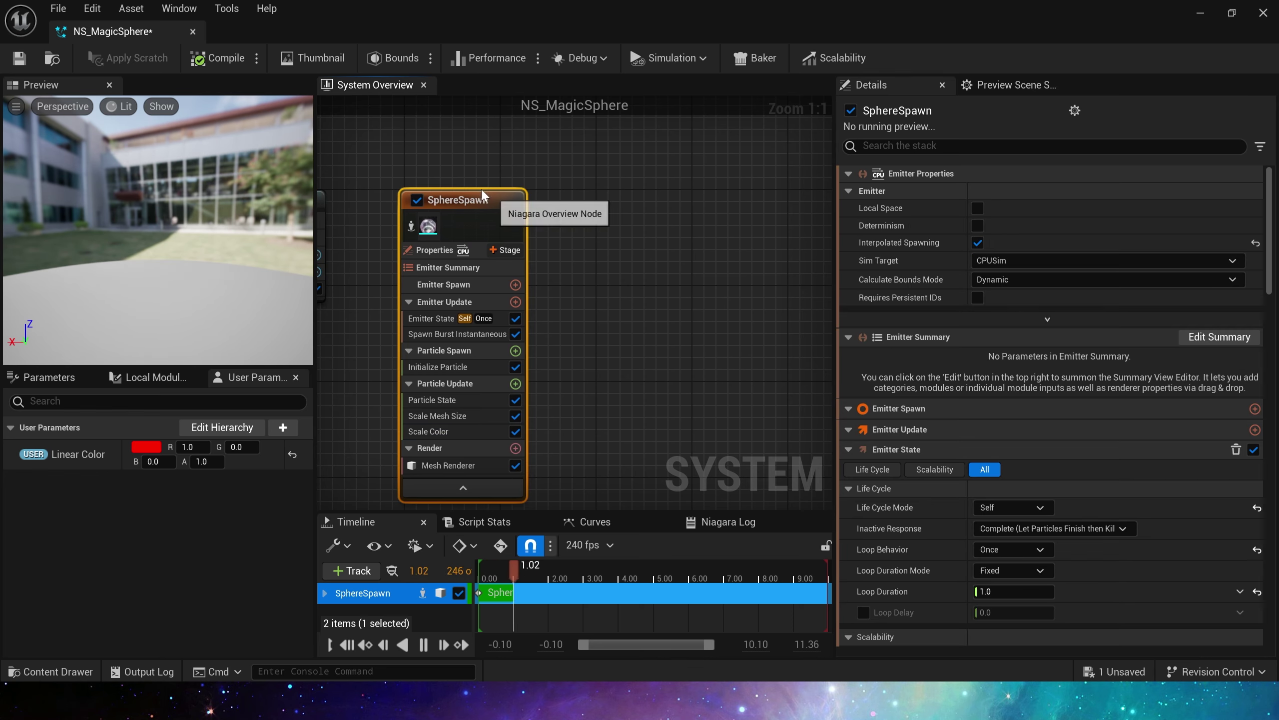
key(ctrl+v)
click(688, 222)
key(F2)
key(Right)
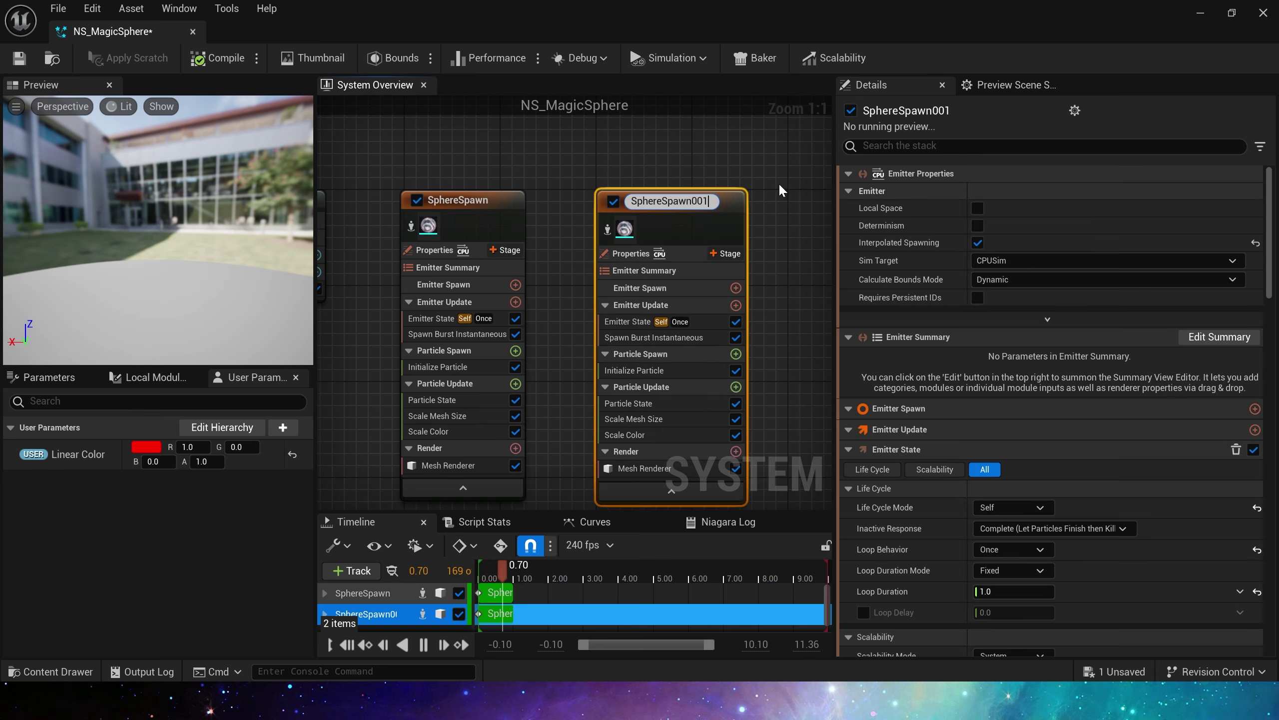
key(BackSpace)
key(BackSpace)
key(BackSpace)
key(BackSpace)
key(BackSpace)
key(BackSpace)
key(BackSpace)
key(BackSpace)
key(BackSpace)
text(eLoop)
key(Return)
Select SphereLoop's Emitter State and add a float user parameter named Duration
right_drag(778, 181, 739, 95)
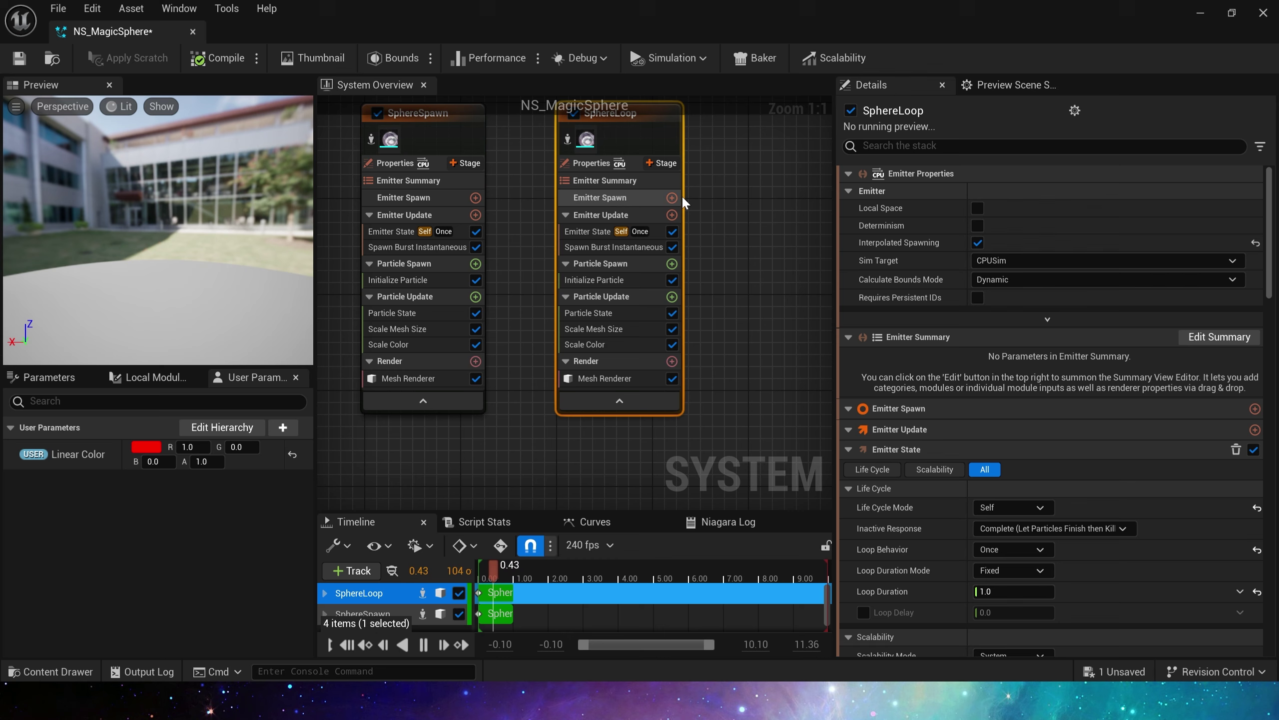
right_drag(681, 195, 680, 242)
click(585, 278)
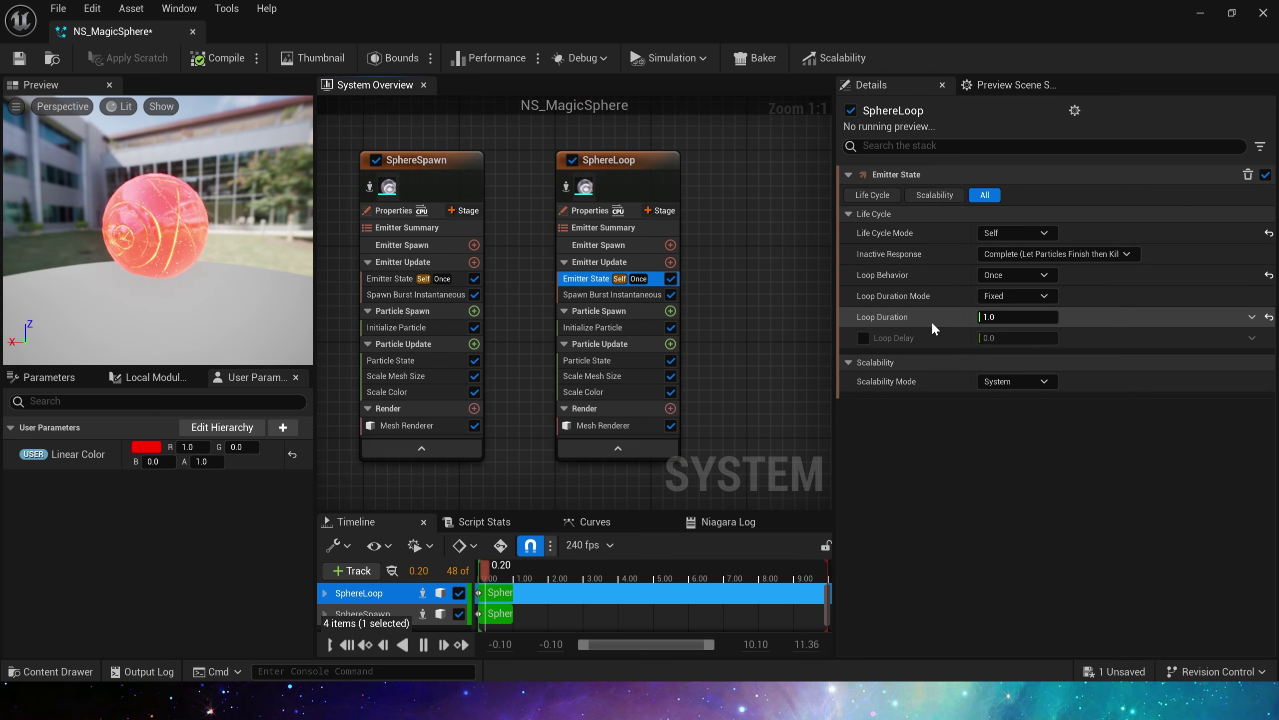
click(283, 427)
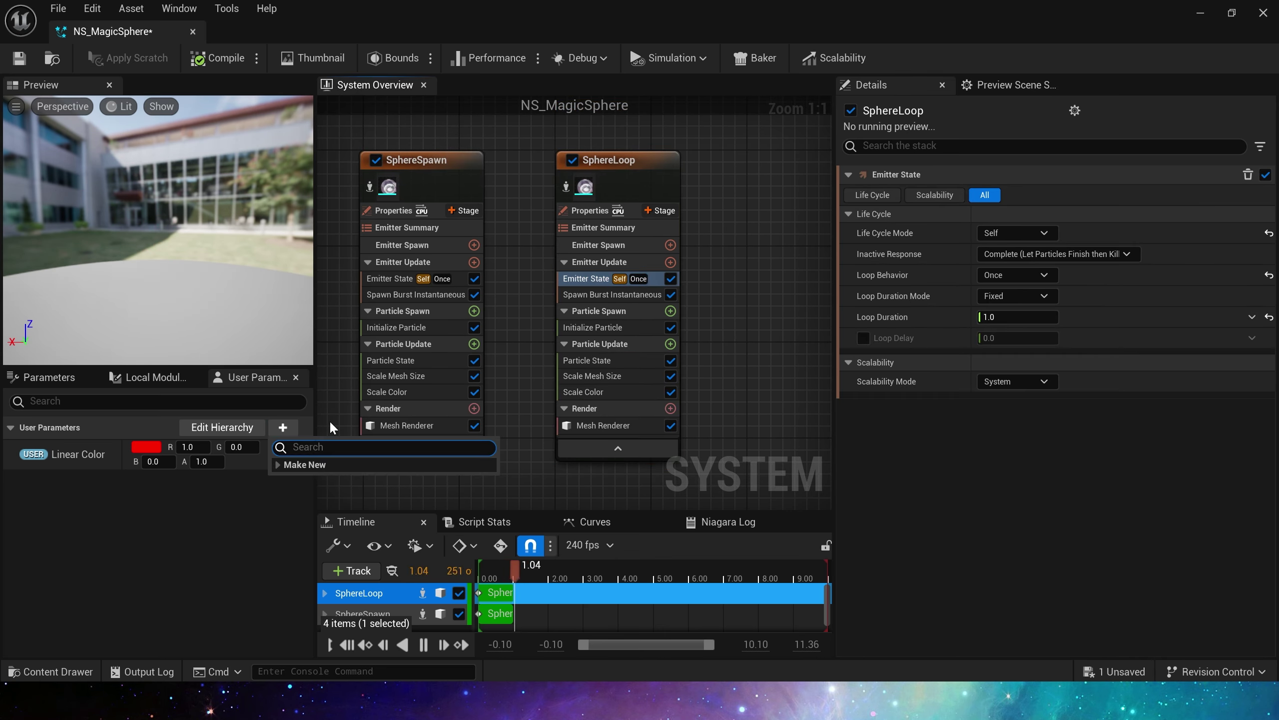
text(fl)
key(Return)
text(Duration)
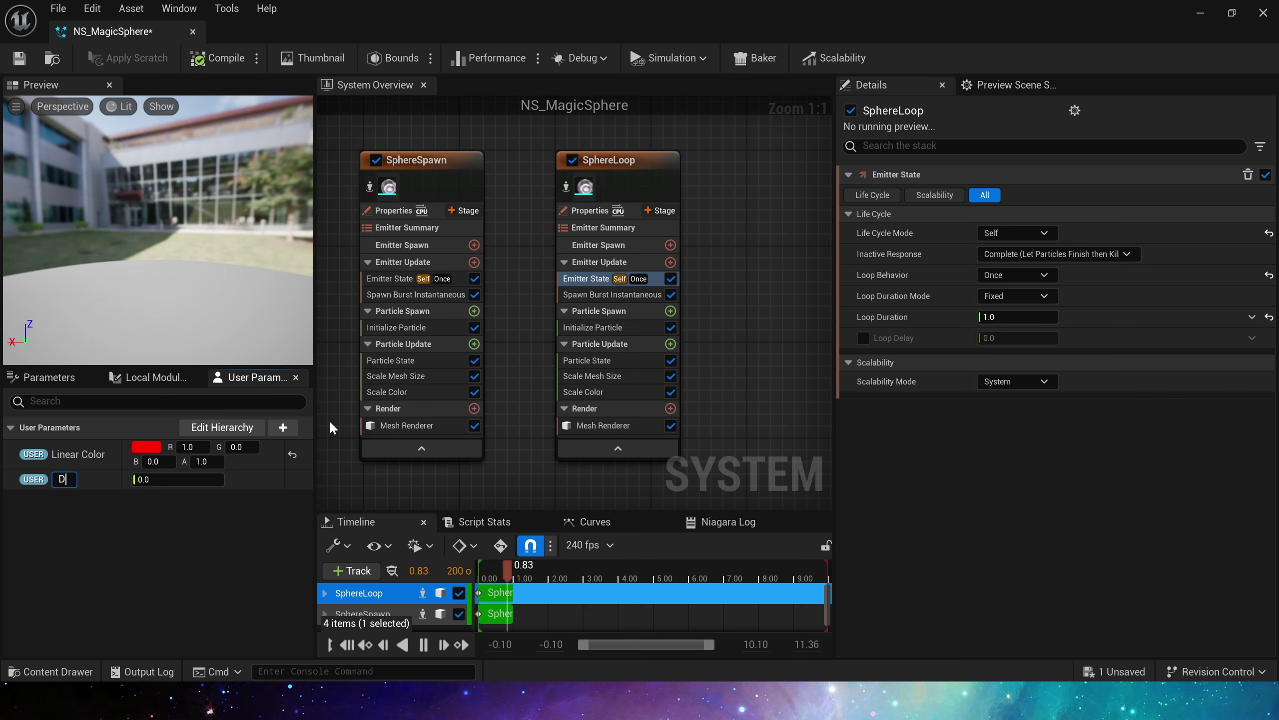
key(Return)
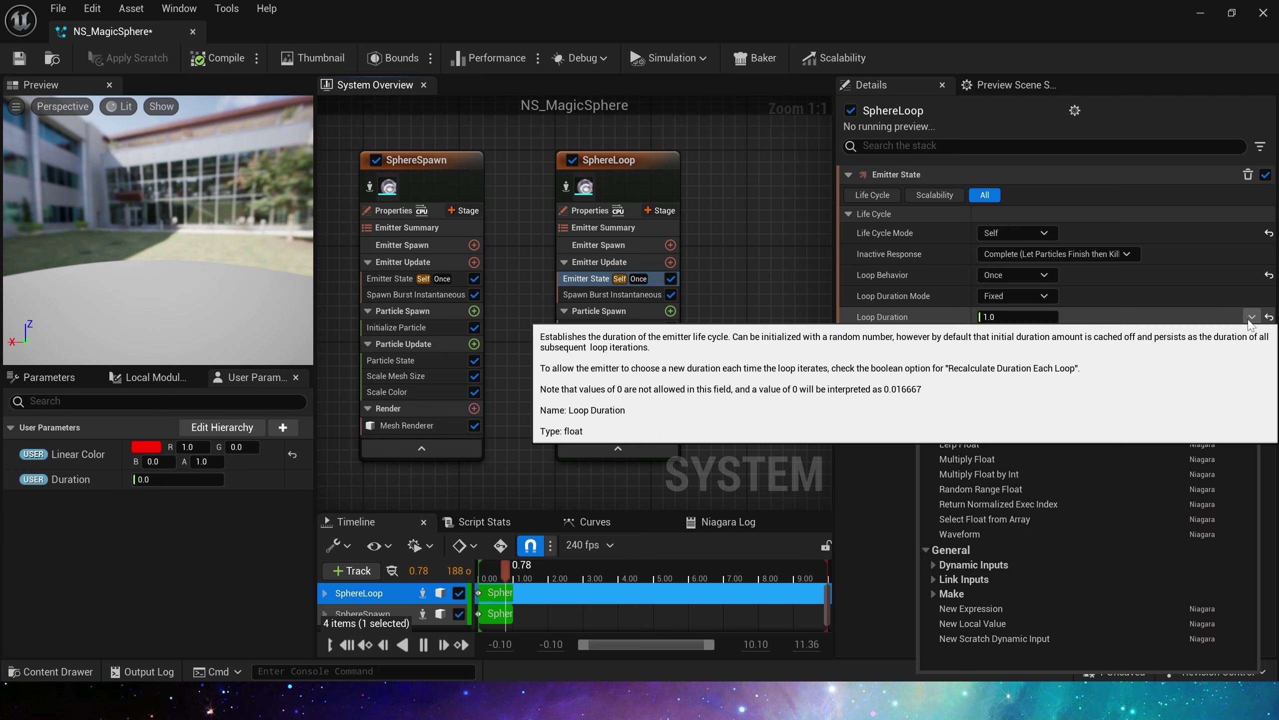
Drive SphereLoop's Loop Duration with Add Float, setting A to 0.3 and linking B to the Duration user parameter
click(1252, 316)
text(add)
click(1037, 417)
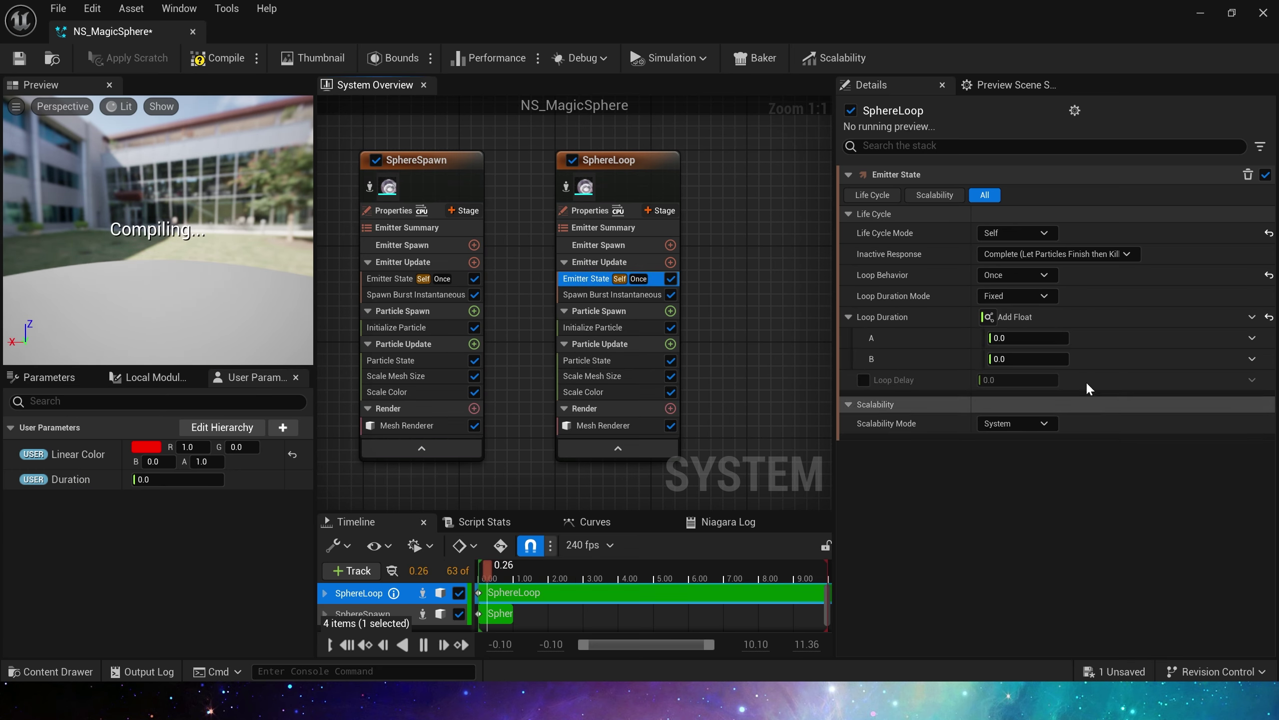
click(428, 162)
click(396, 326)
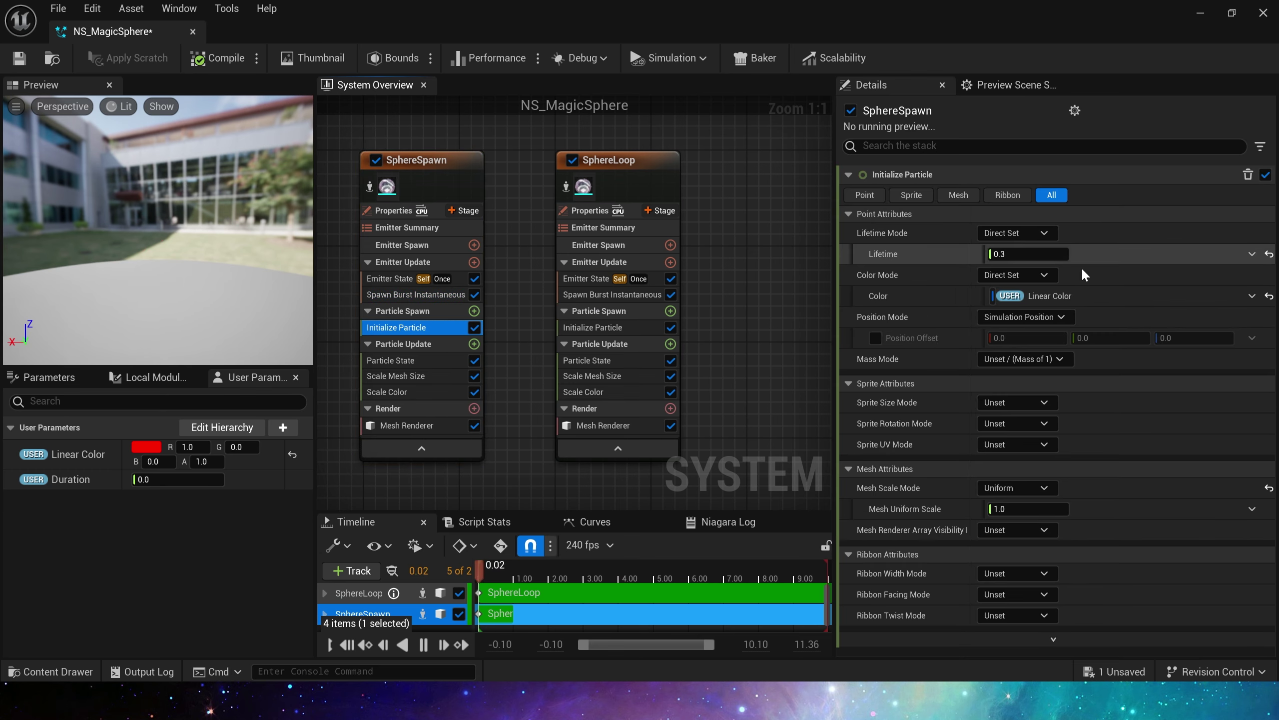
click(584, 294)
click(602, 279)
click(1027, 338)
text(0.3)
key(Return)
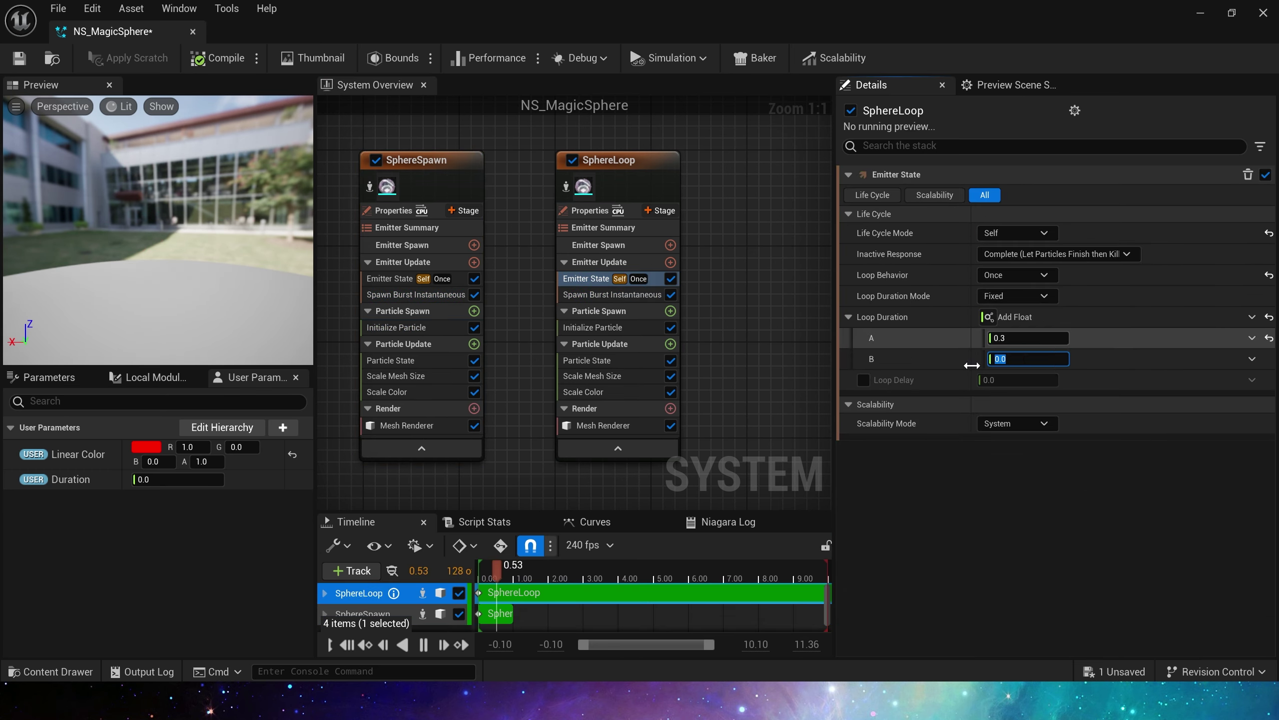
drag(70, 479, 1039, 366)
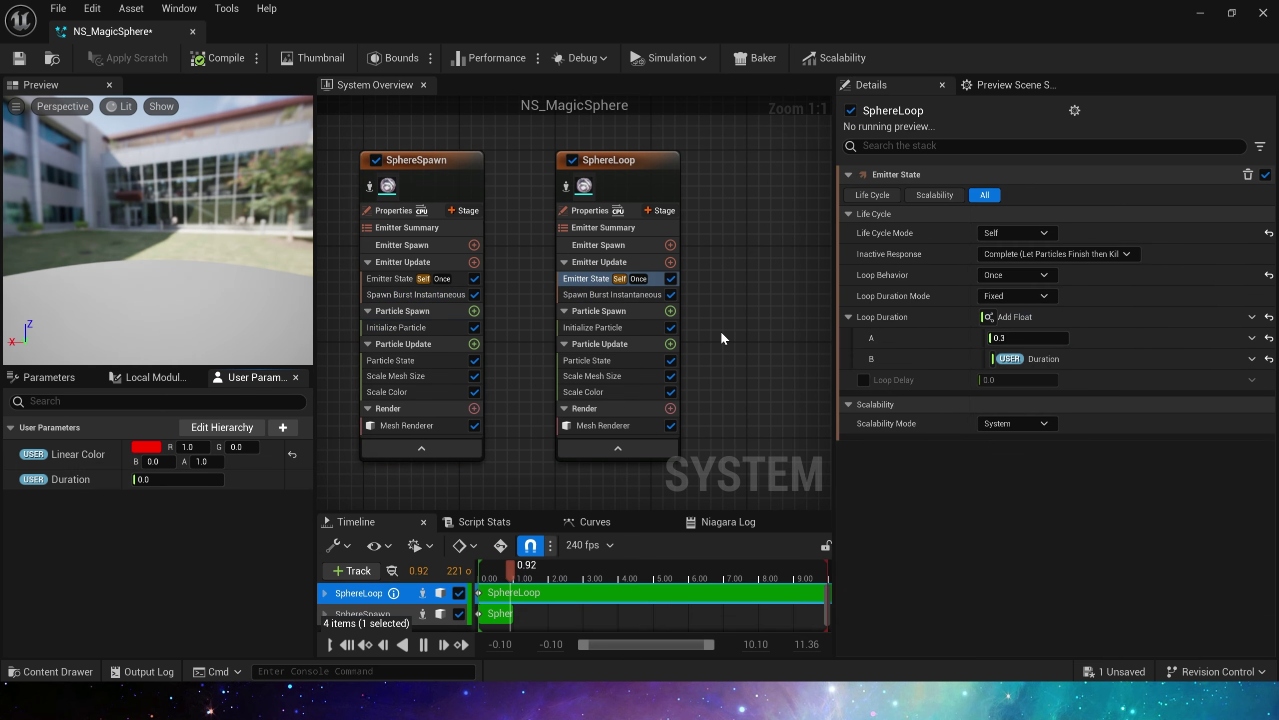
Link the particle Lifetime in SphereLoop's Initialize Particle to the Duration user parameter and set Duration to 2
click(593, 327)
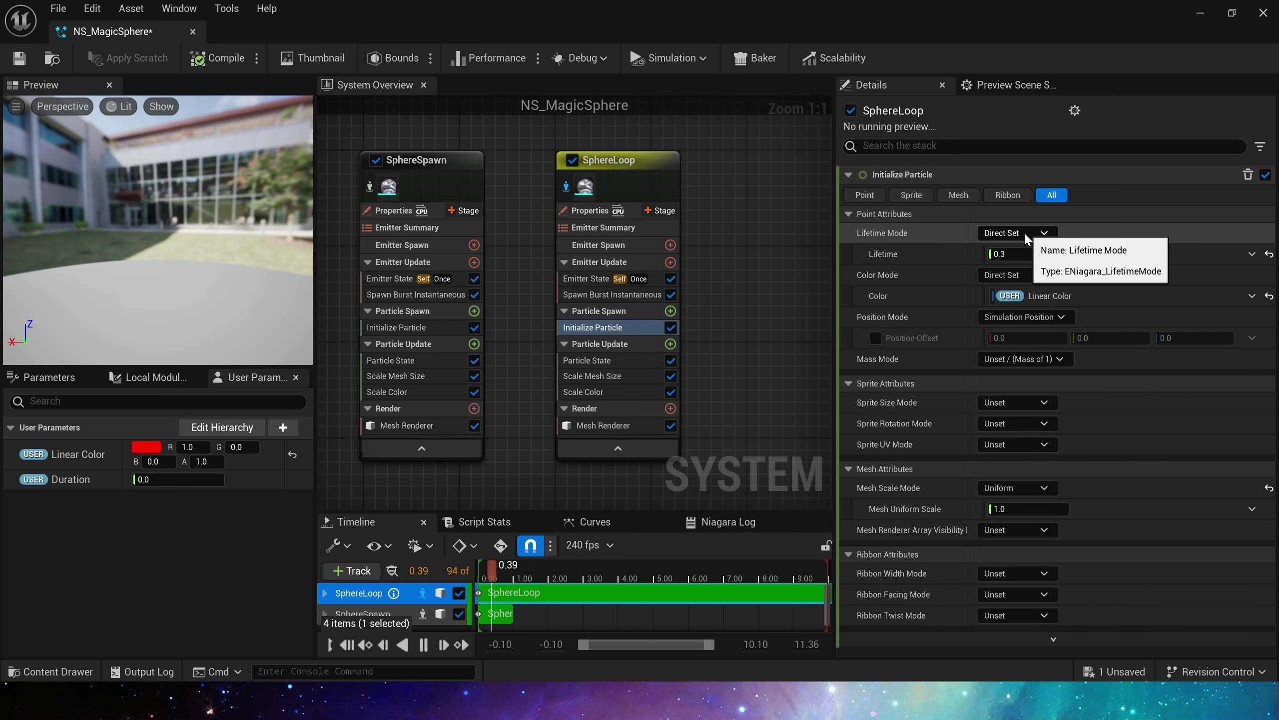
drag(70, 485, 1028, 253)
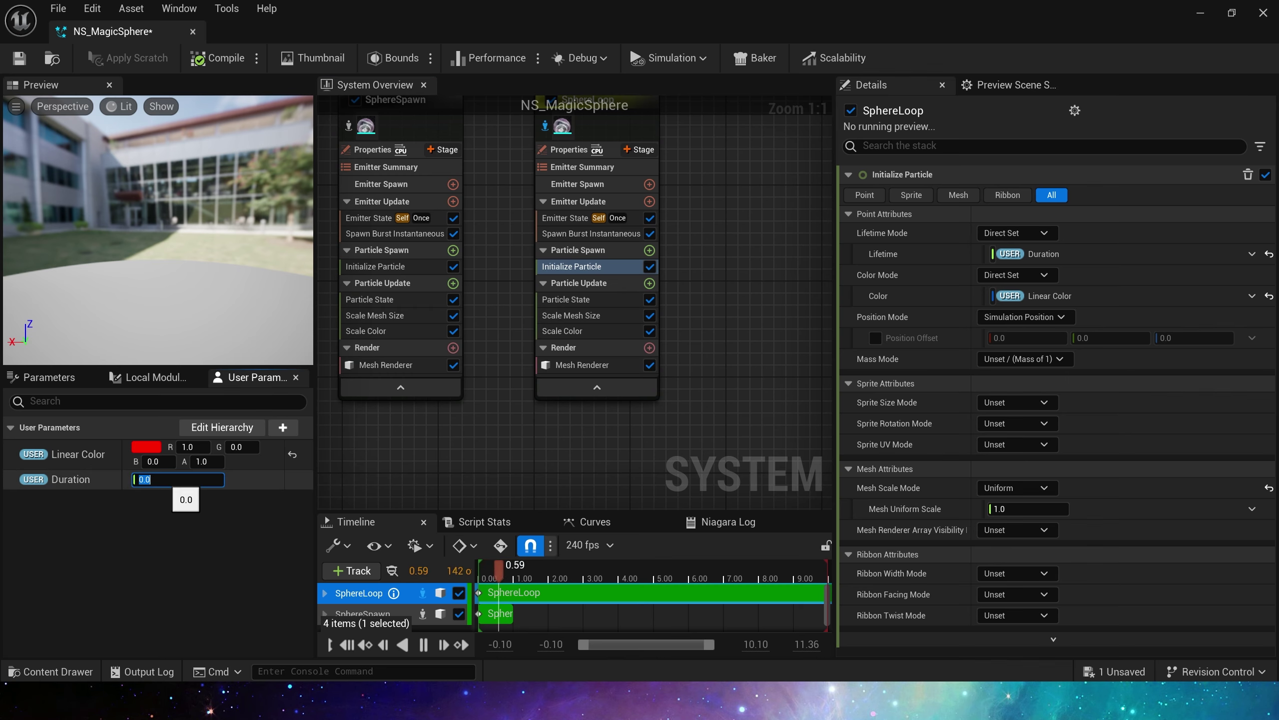
text(2)
key(Return)
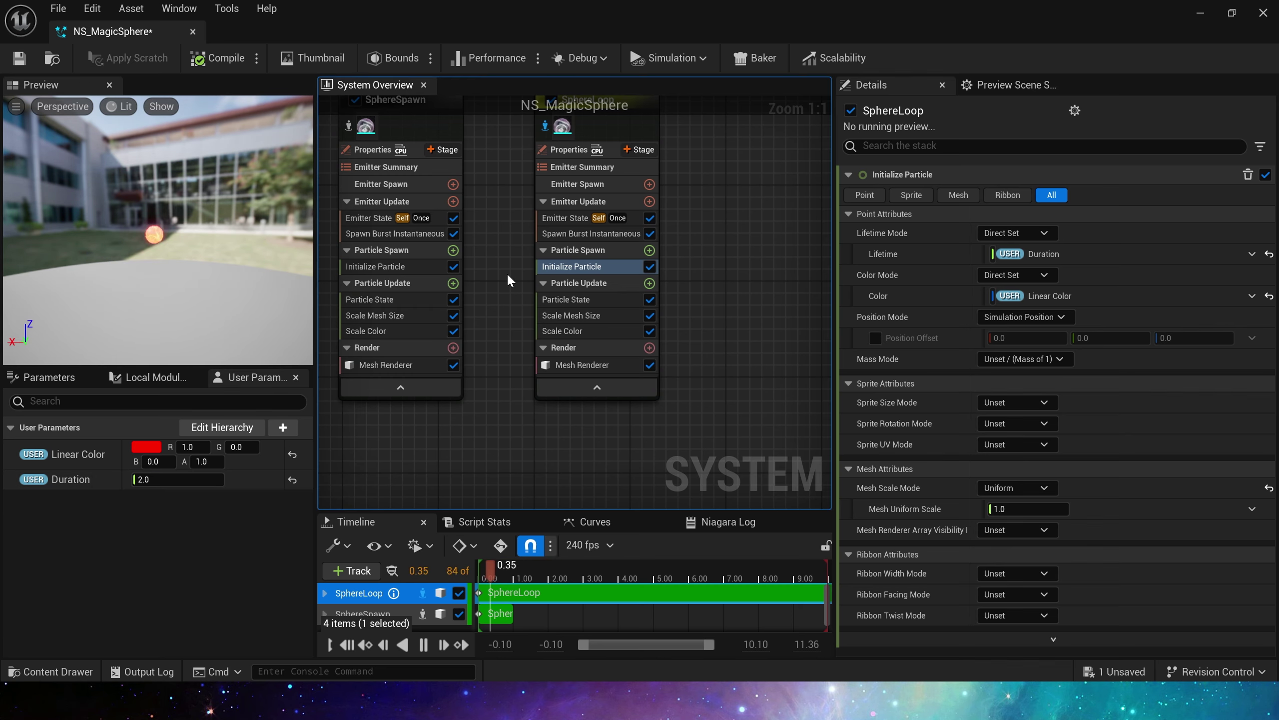
Reset the Scale Mesh Size factor in SphereLoop to its default and delete the emitter's Scale Color module
click(589, 316)
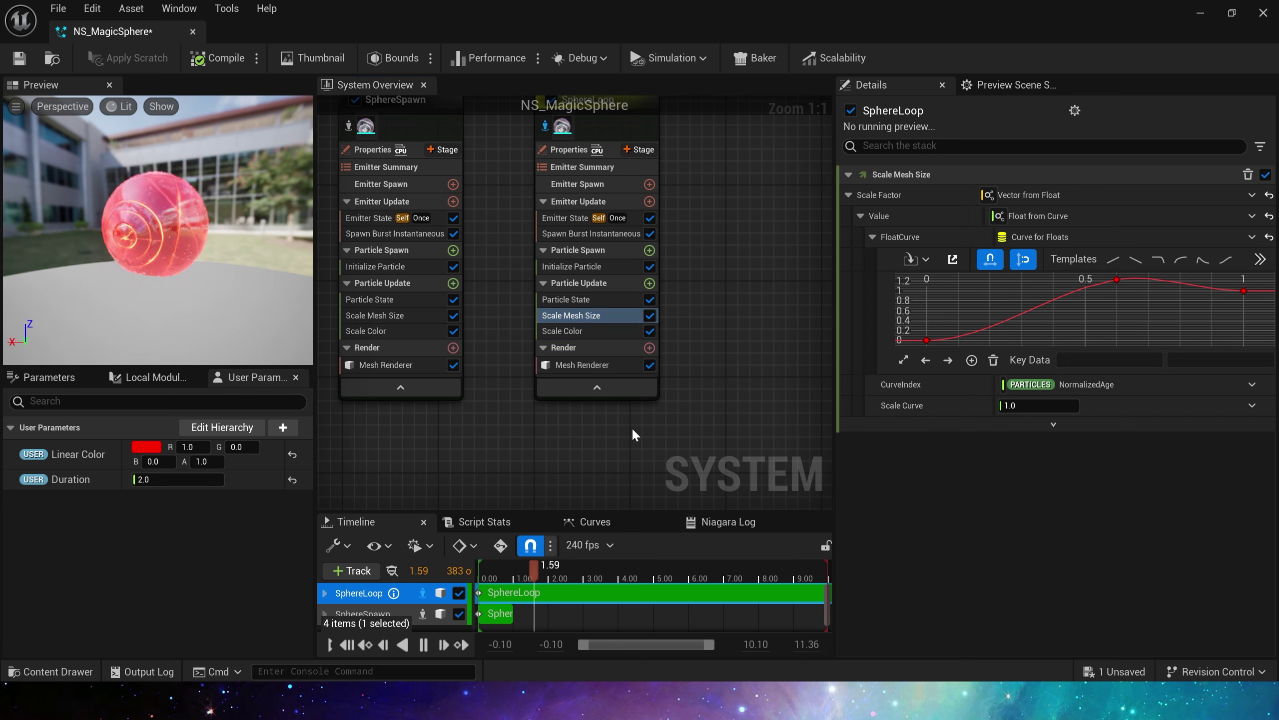
click(1269, 195)
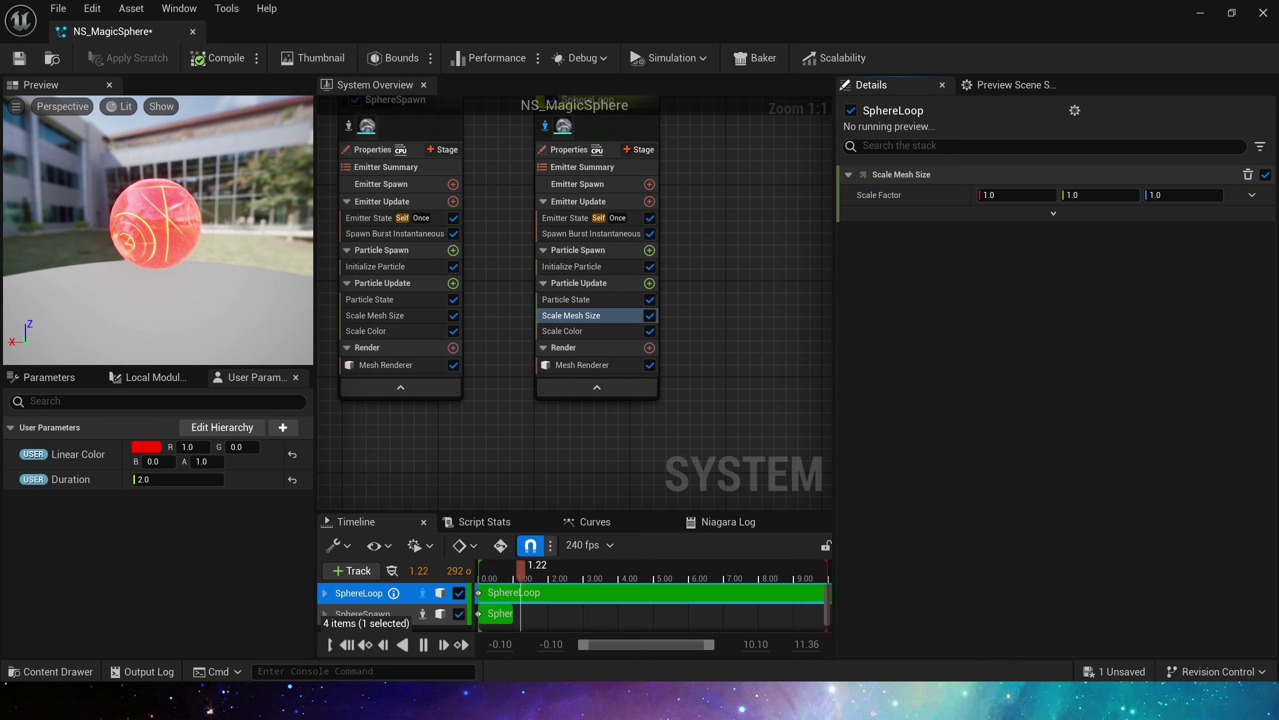
click(584, 333)
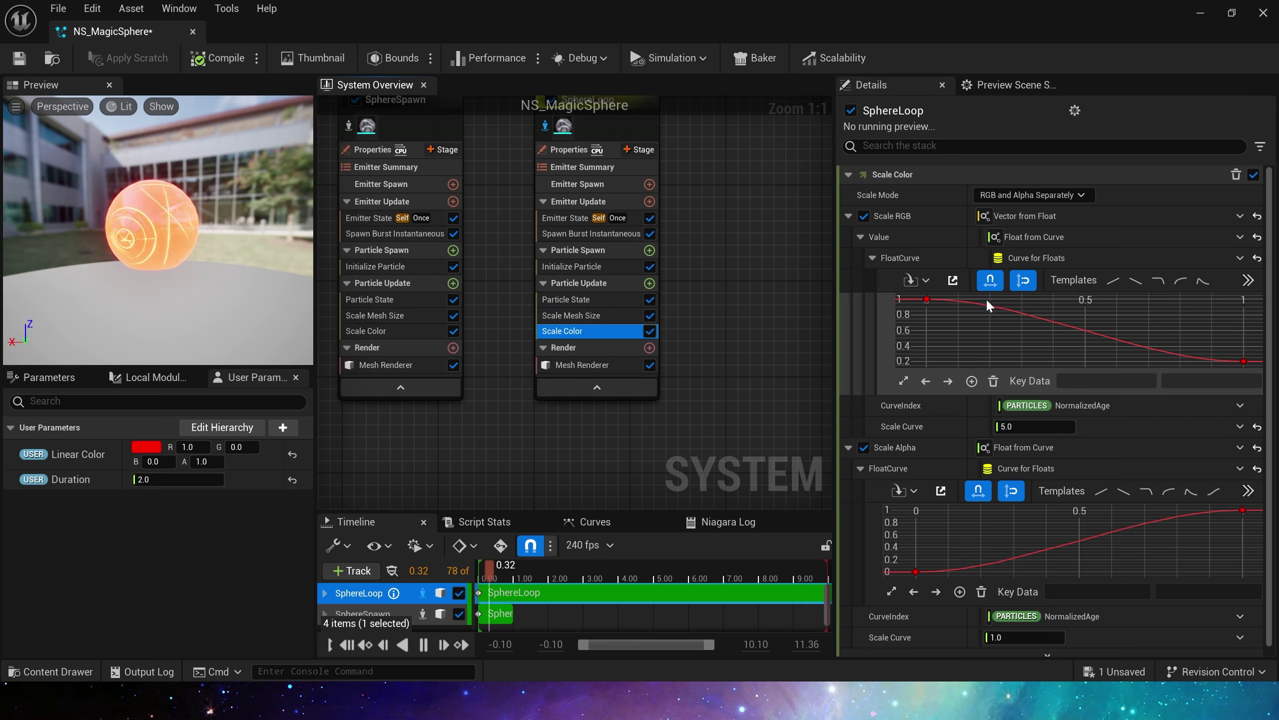
click(1235, 174)
Add an Update Mesh Orientation module to SphereLoop's Particle Update and set its Rotation Vector to Random Vector
click(649, 283)
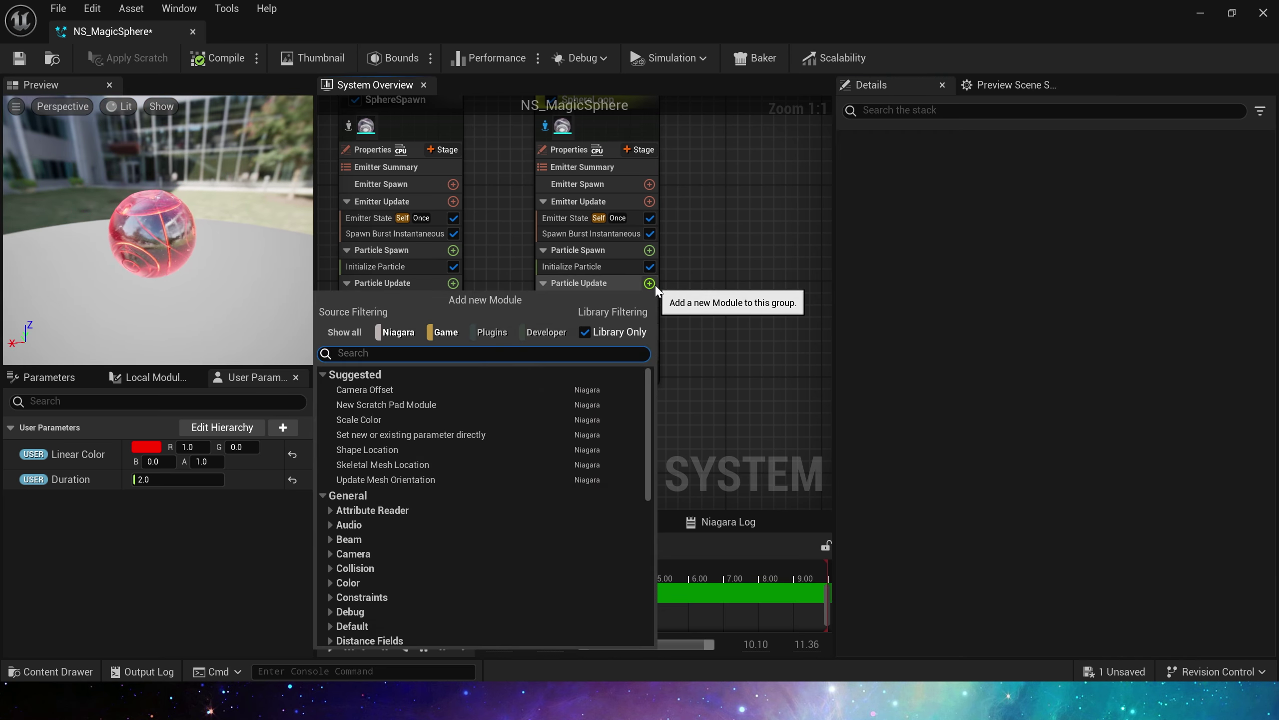
text(orient)
click(378, 390)
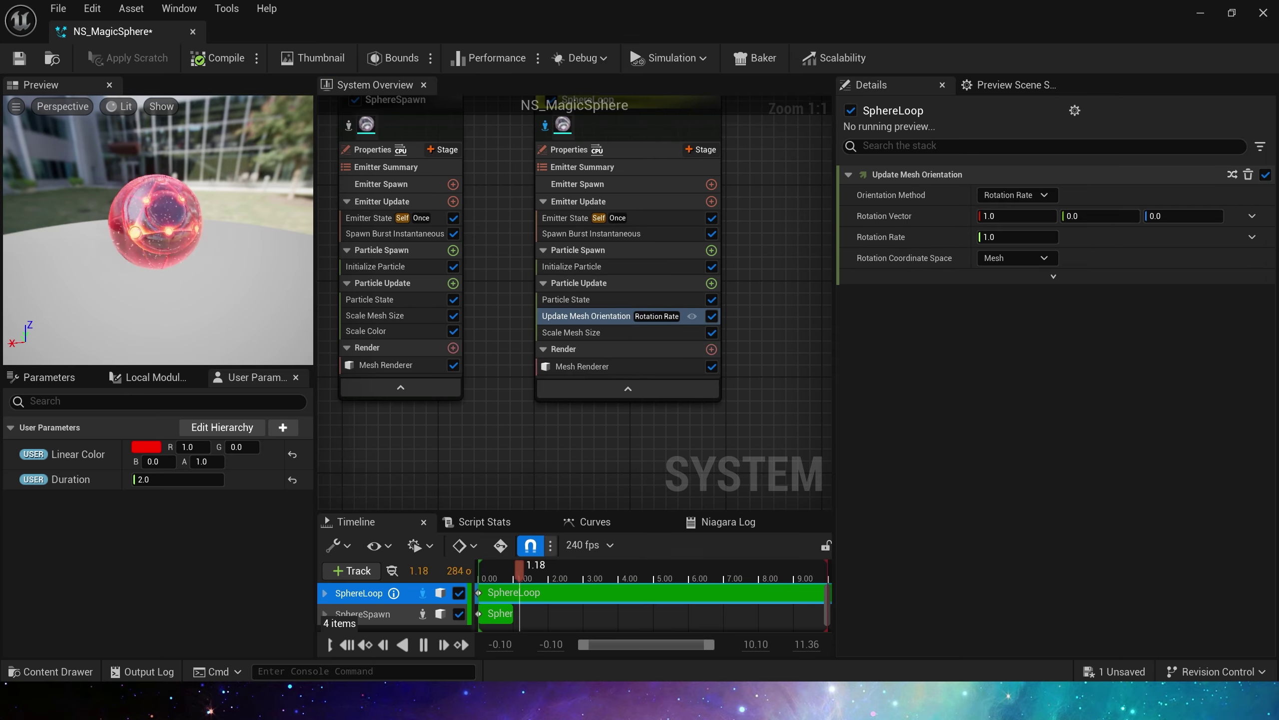
click(1252, 215)
click(1002, 326)
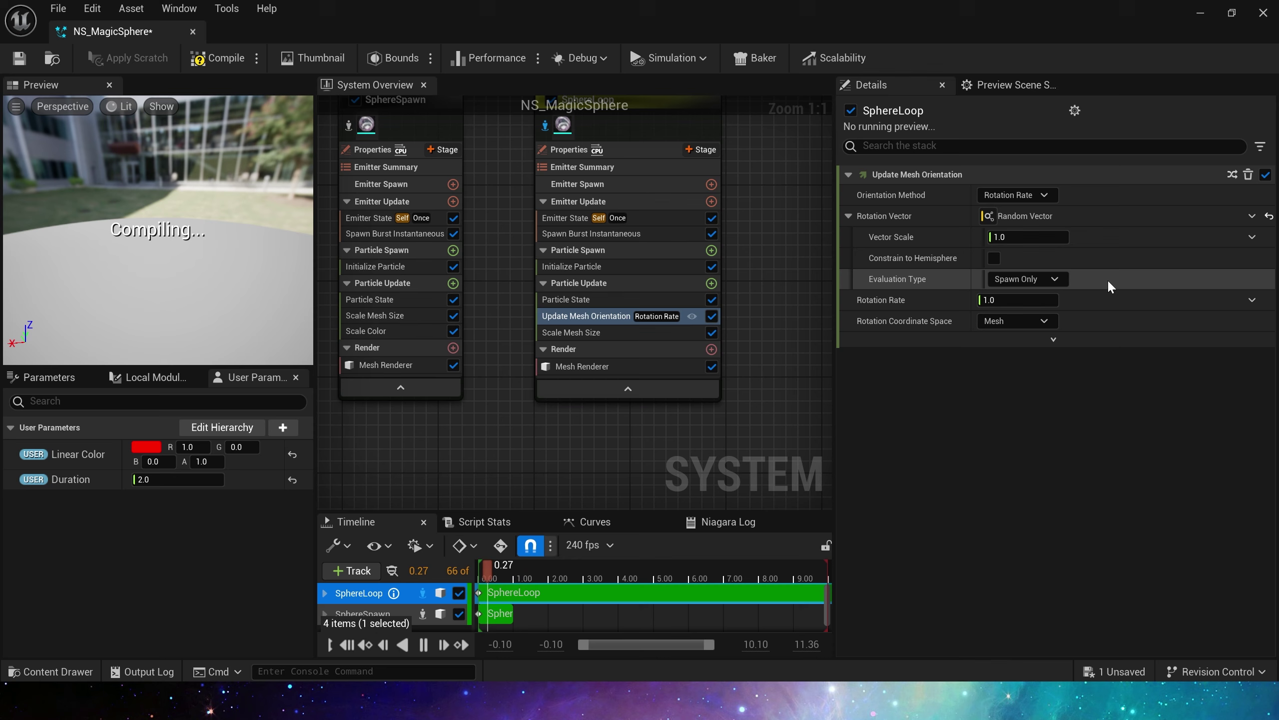
Set the Rotation Rate of SphereLoop's Update Mesh Orientation module to 0.1
click(1013, 301)
text(0.1)
key(Tab)
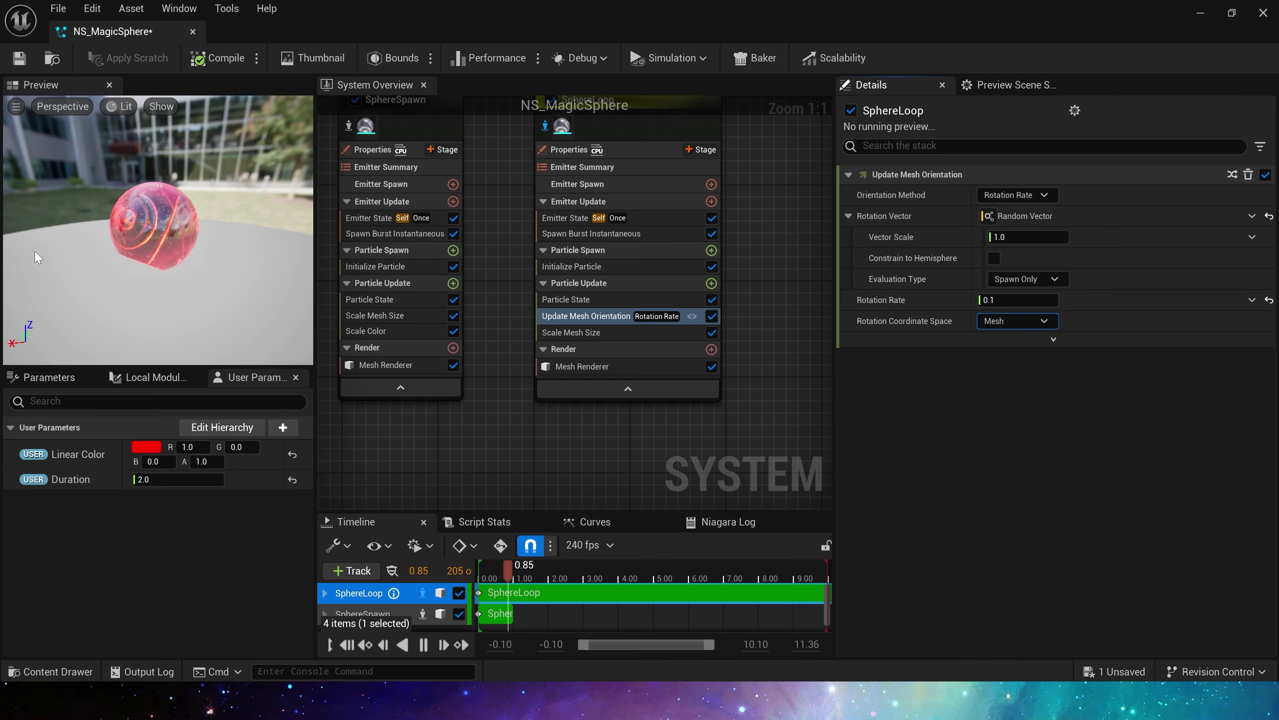
scroll(613, 409, down, 1)
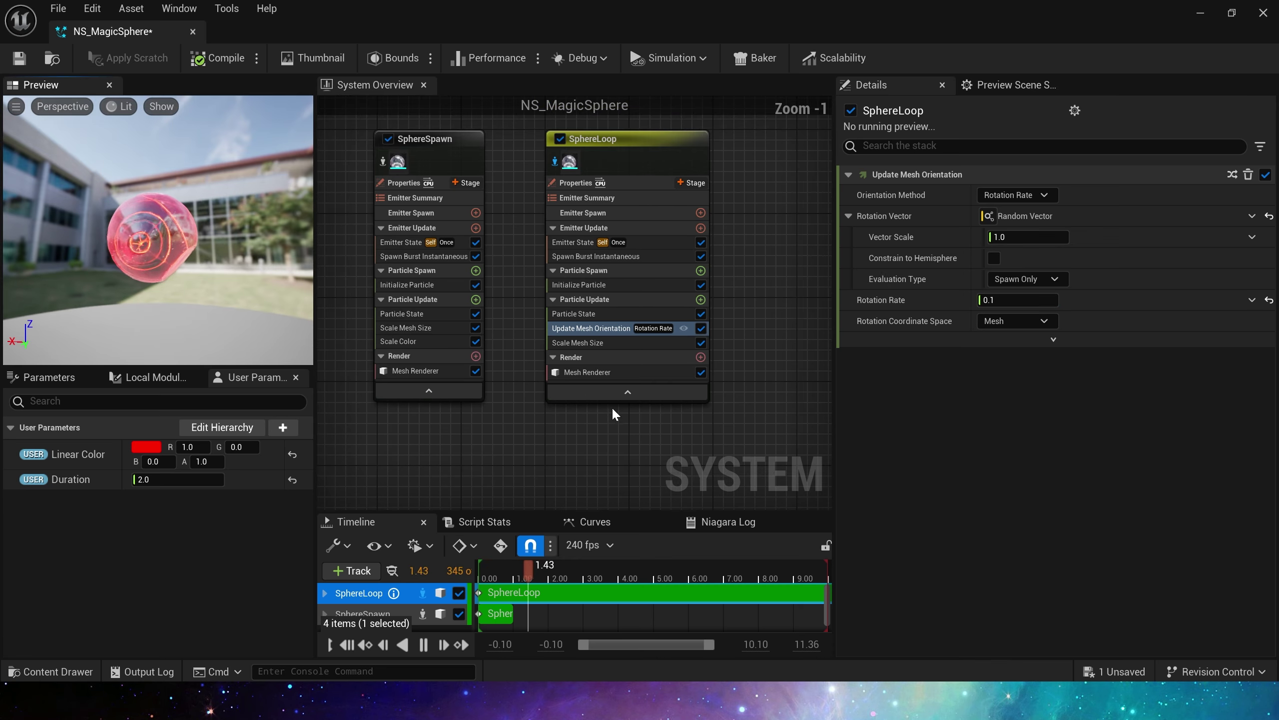
Set the Spawn Time of SphereLoop's Spawn Burst Instantaneous module to 0.25
click(601, 257)
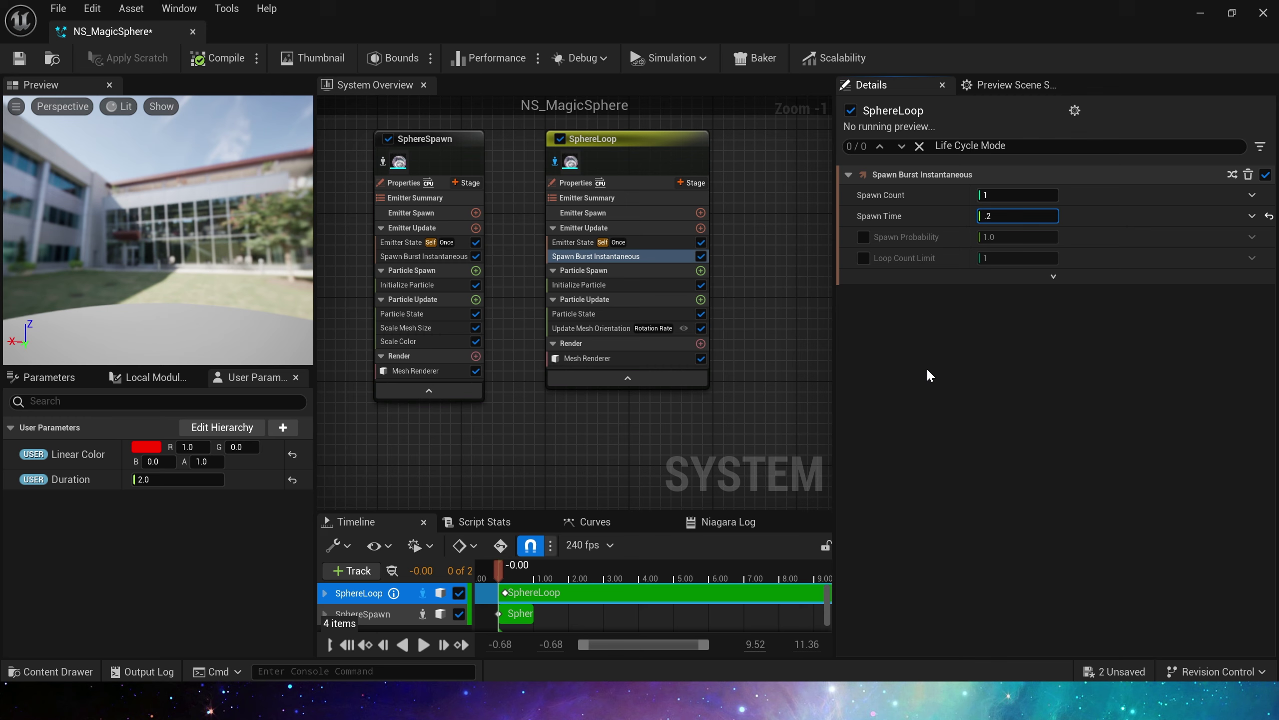
text(5)
key(Tab)
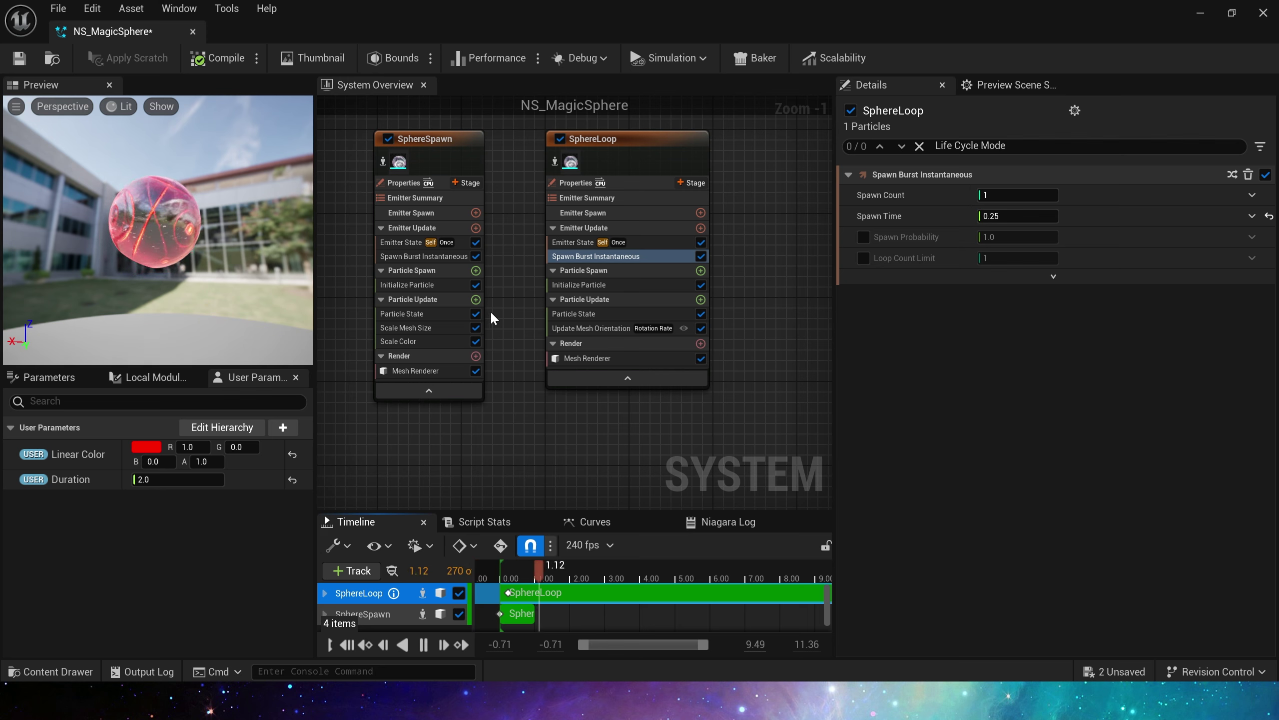
Set the Duration user parameter to 5, try a value of 1, and set it back to 5
text(5)
key(Return)
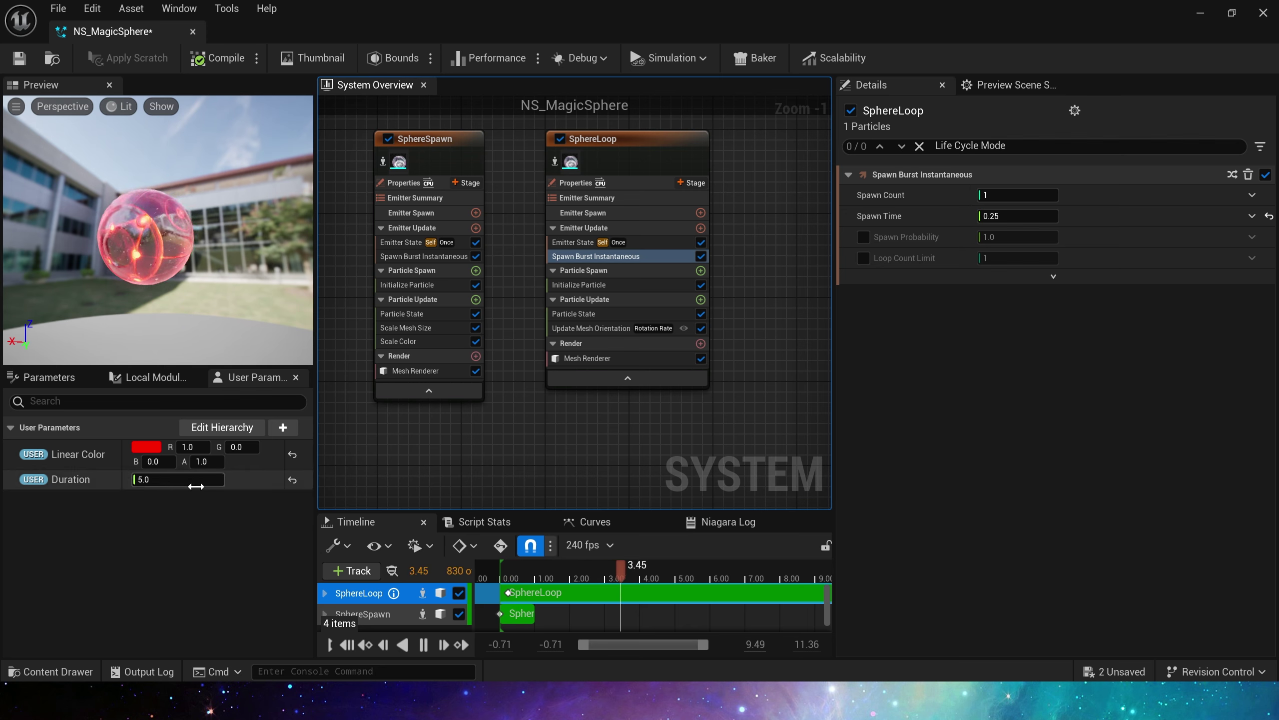
click(190, 481)
text(1)
key(Return)
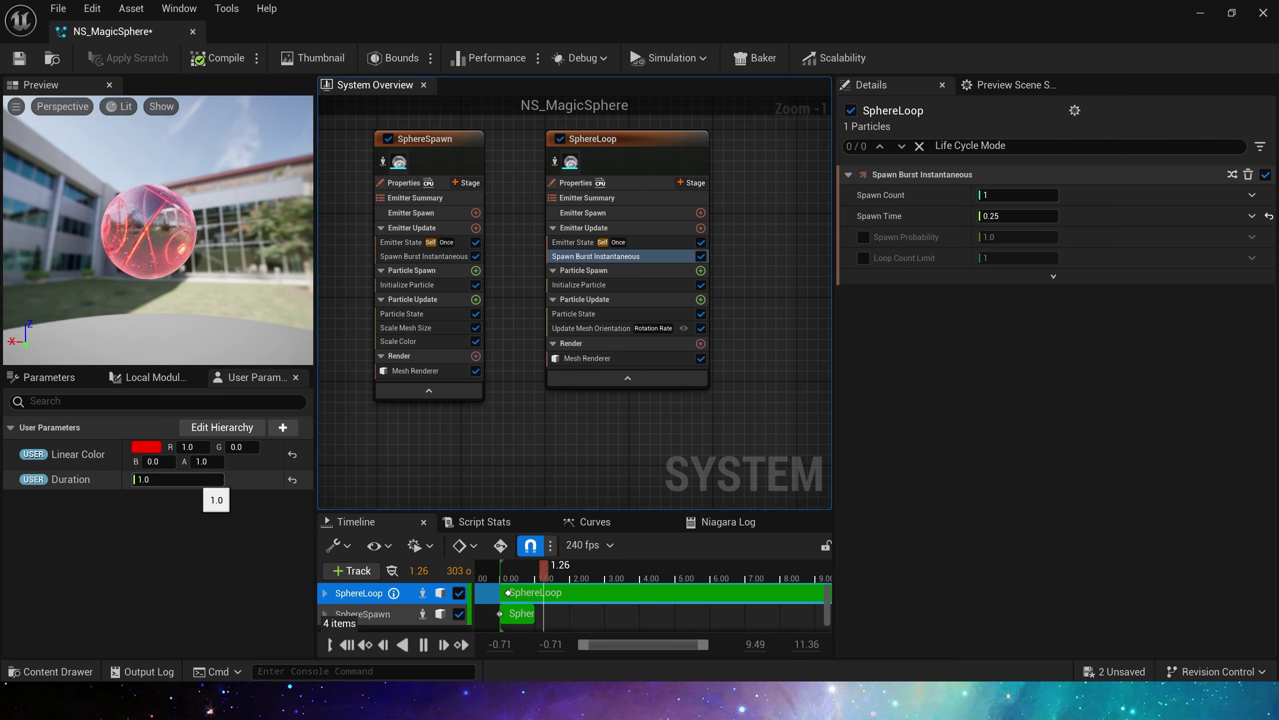
click(195, 480)
text(5)
key(Return)
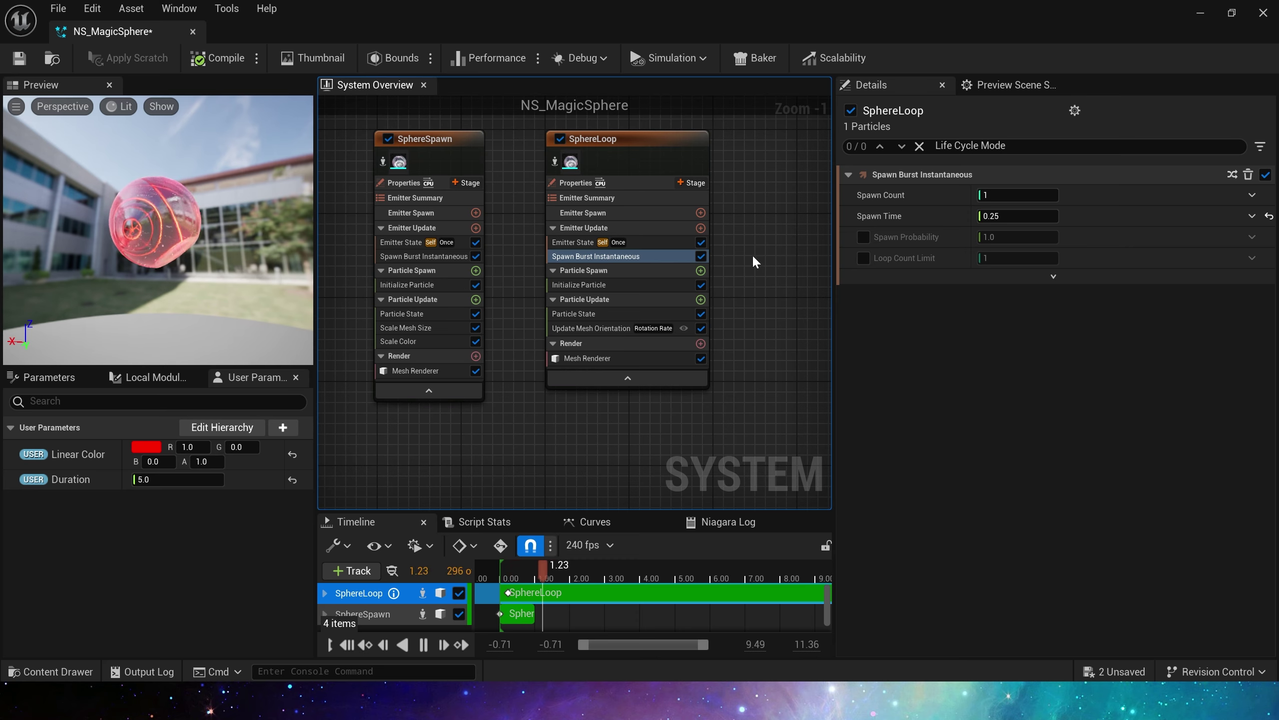
Copy the SphereSpawn emitter and paste the duplicate next to SphereLoop
right_drag(760, 243, 686, 265)
right_drag(718, 263, 766, 227)
click(439, 186)
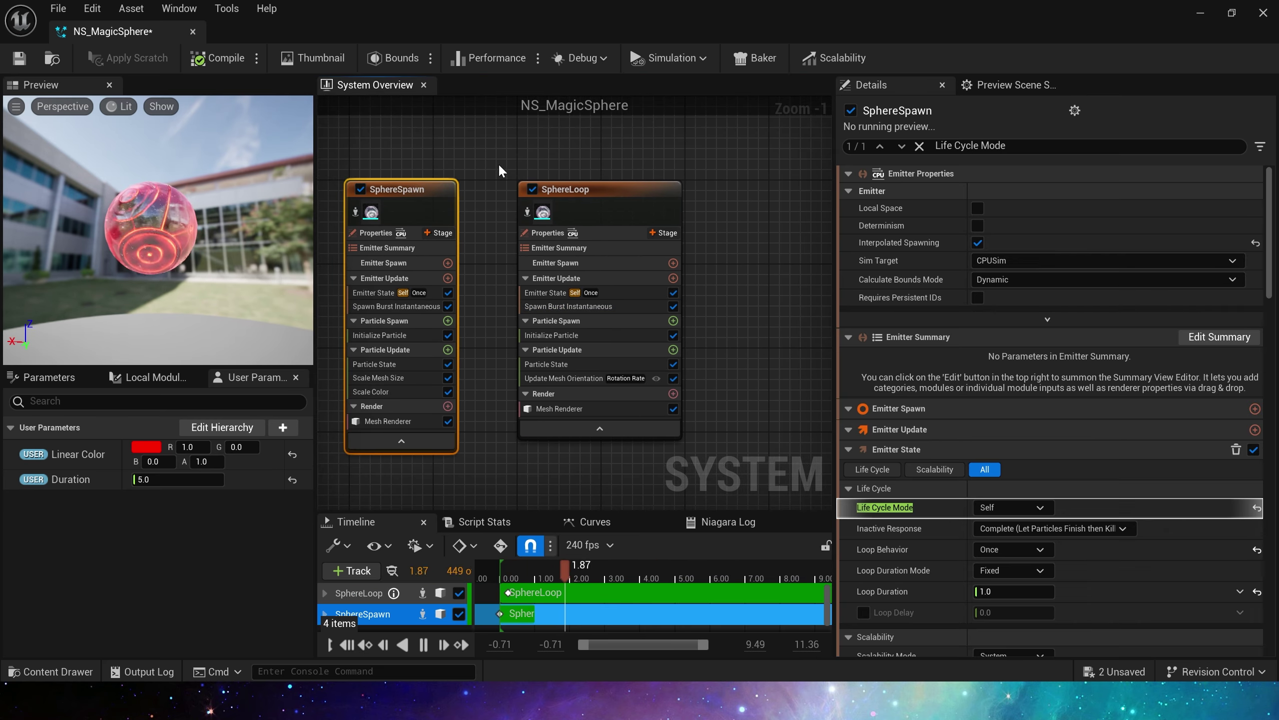
key(ctrl+x)
key(ctrl+v)
Rename the pasted copy of the SphereSpawn emitter to SphereEnd
double_click(673, 205)
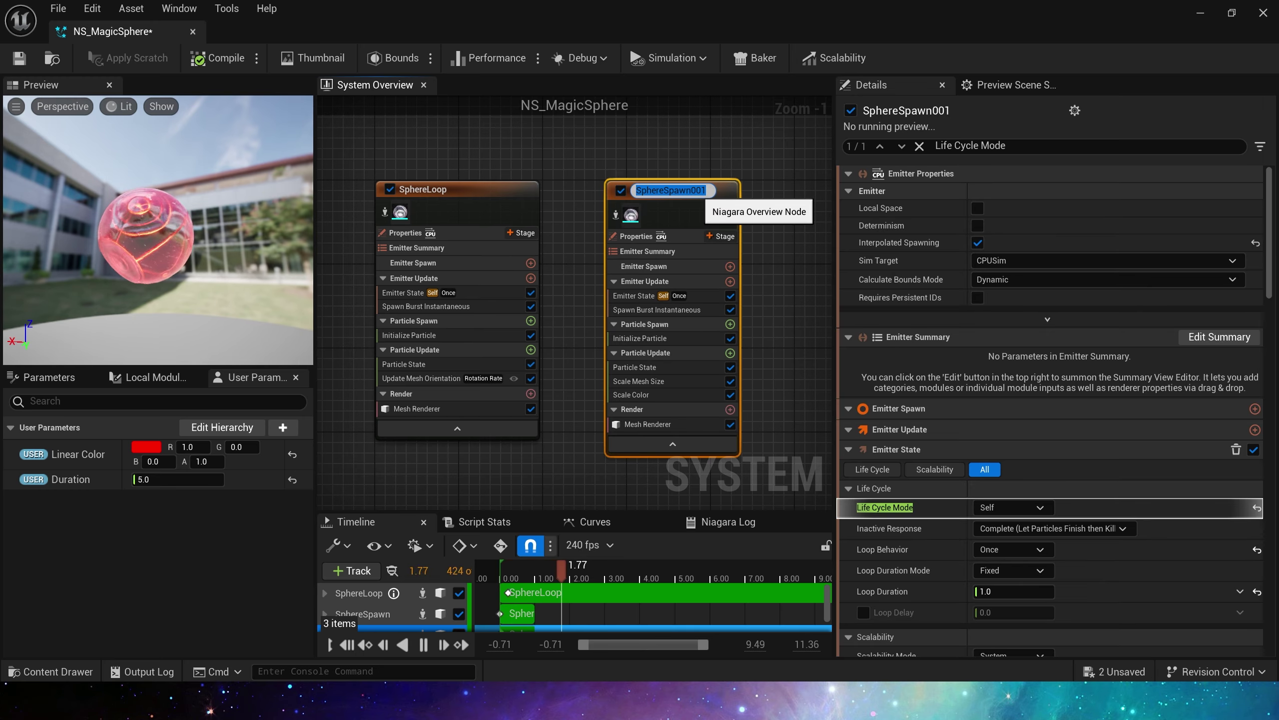
key(BackSpace)
key(BackSpace)
key(BackSpace)
key(BackSpace)
key(BackSpace)
key(BackSpace)
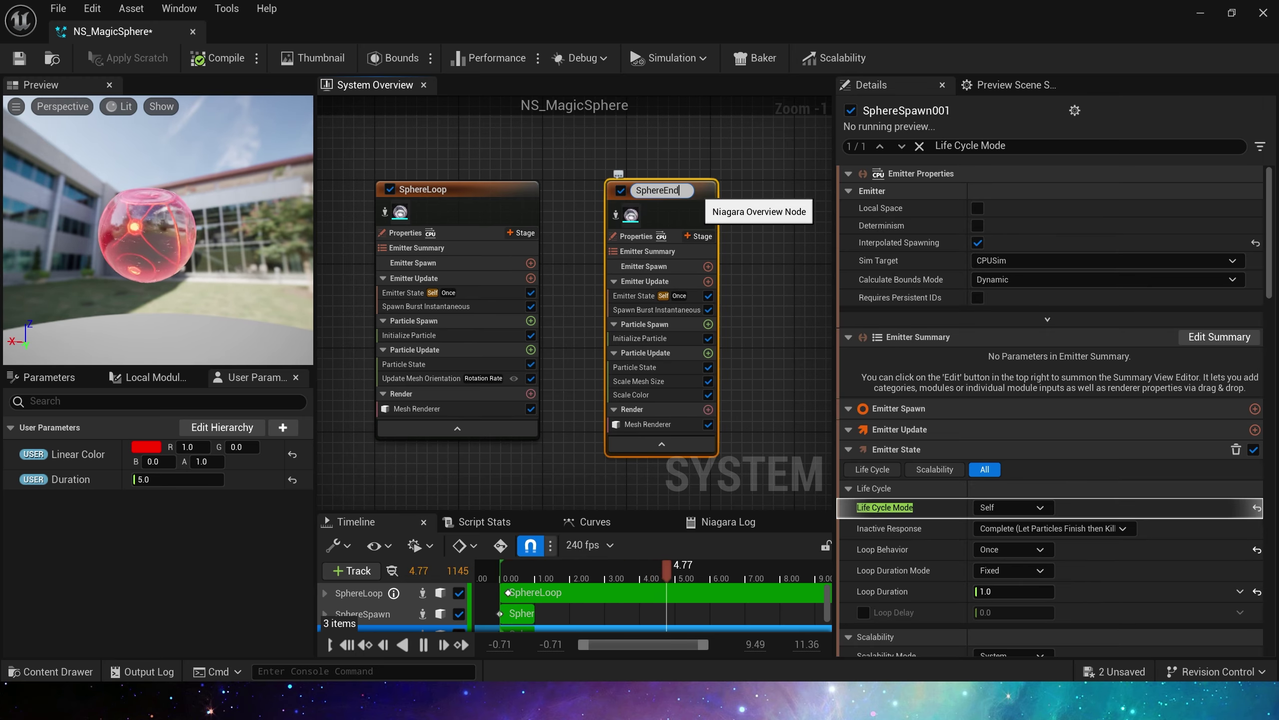
key(Return)
Reshape SphereEnd's Scale Mesh Size curve with keys of 1 at time 0, 1.25 at 0.4 and 0 at 1
click(653, 379)
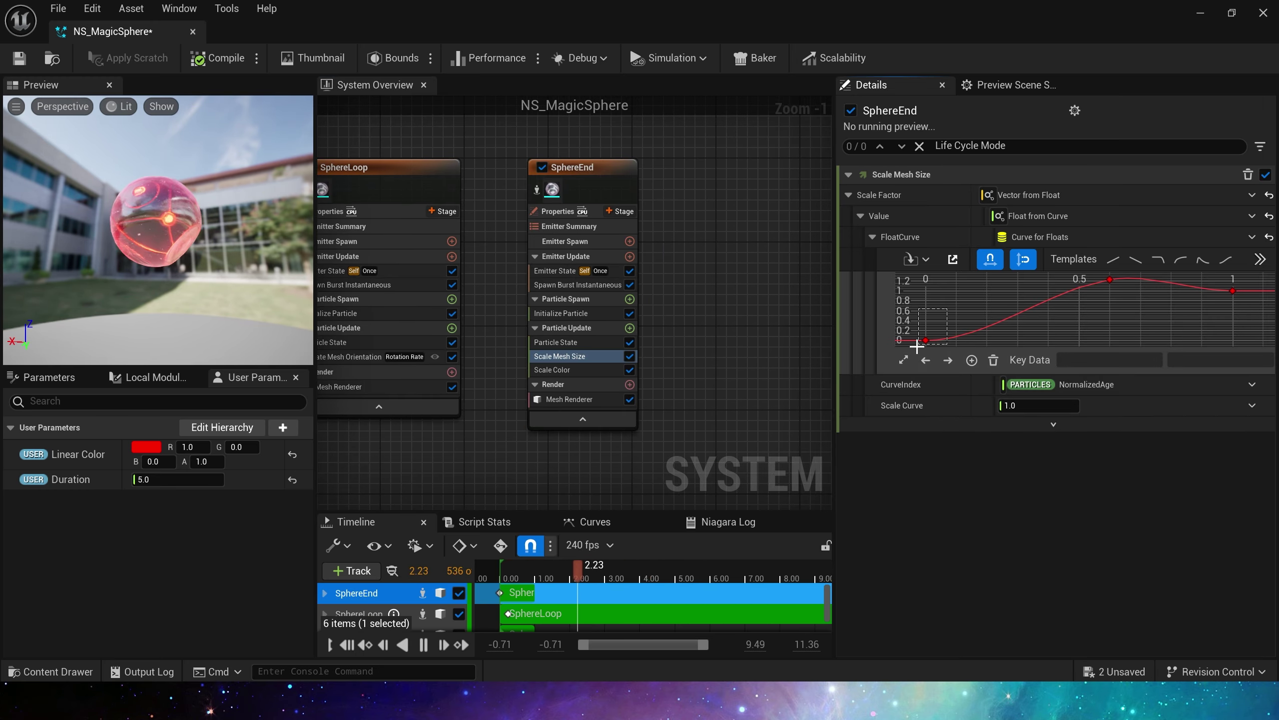
drag(917, 346, 917, 347)
text(1)
key(Return)
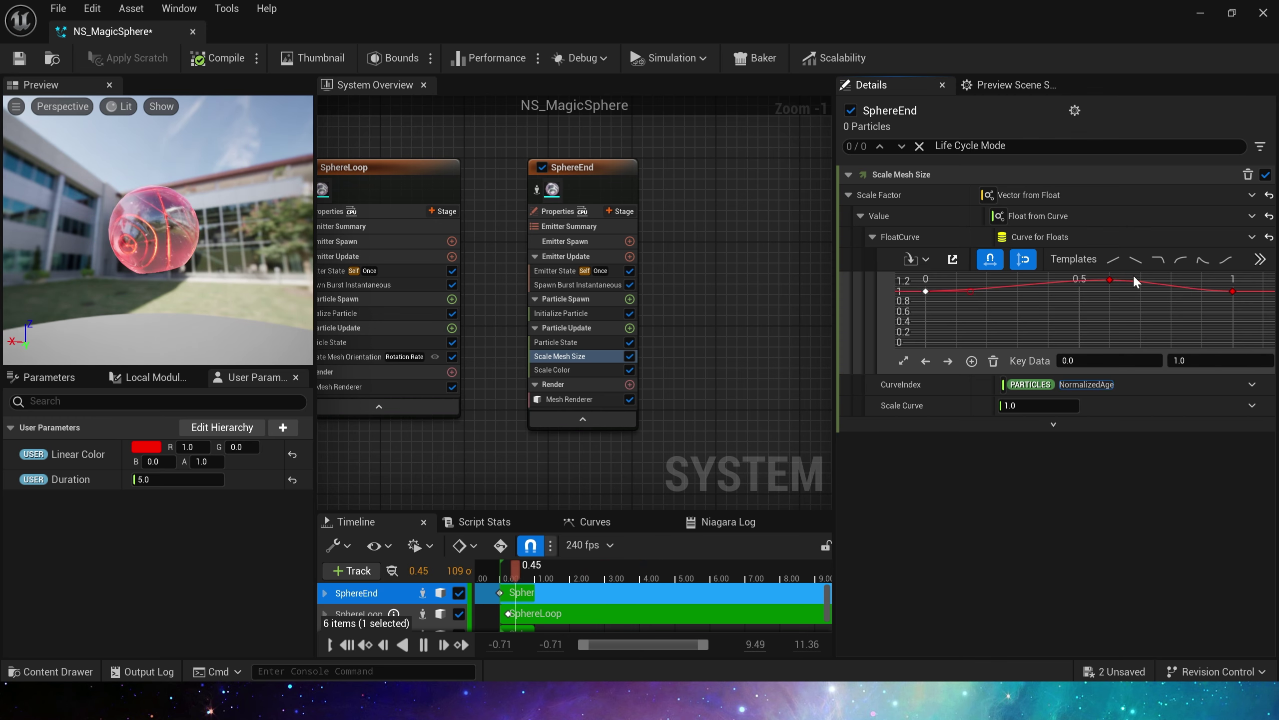
drag(1117, 290, 986, 286)
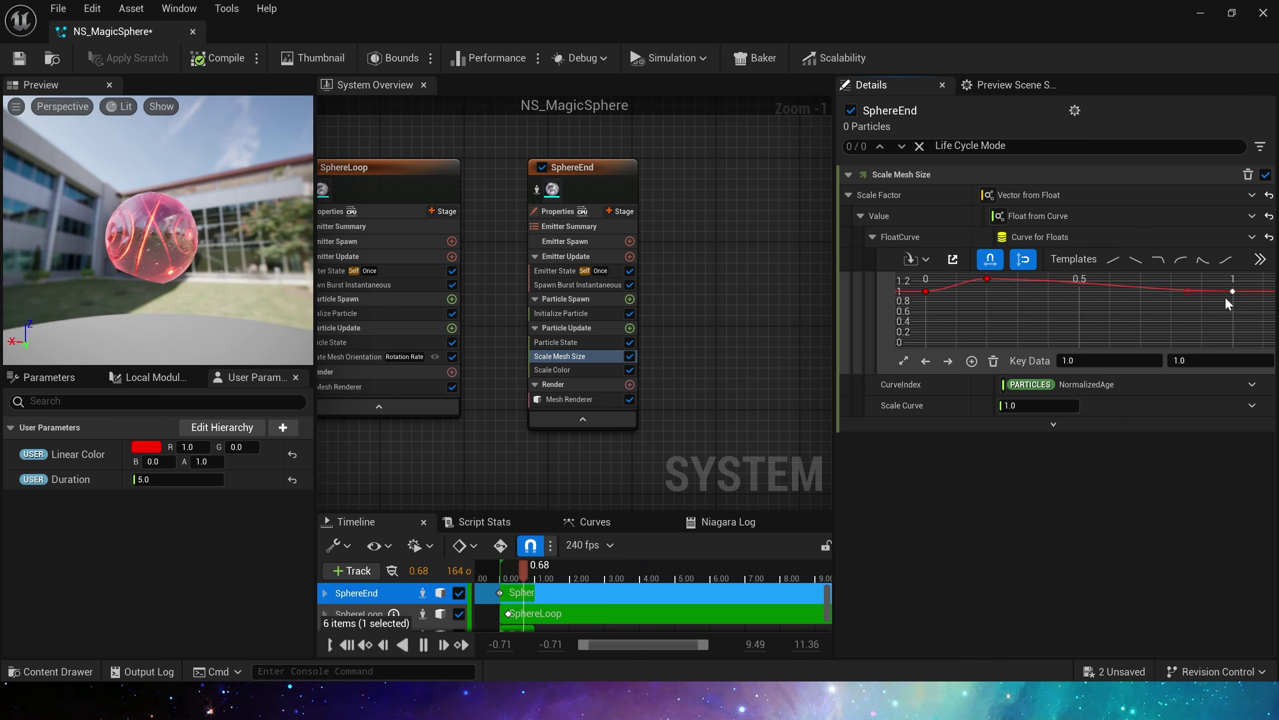
drag(1231, 291, 1228, 355)
text(0)
key(Return)
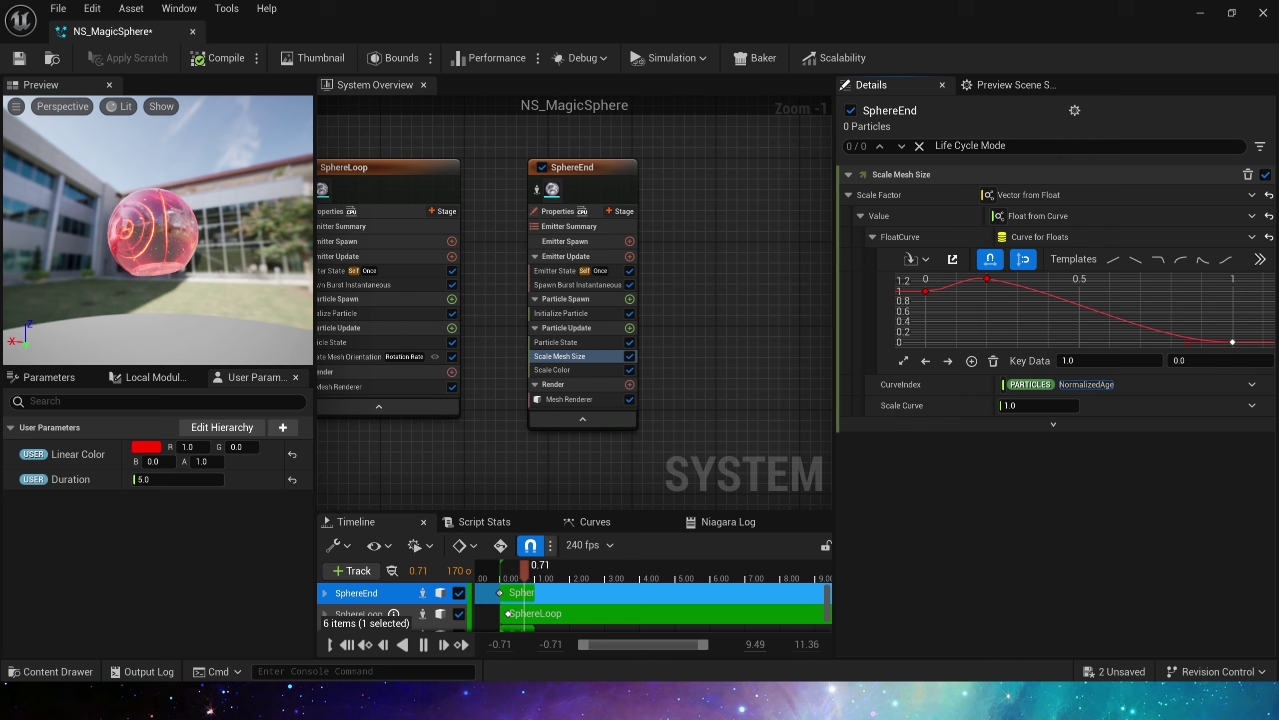
drag(988, 284, 1042, 286)
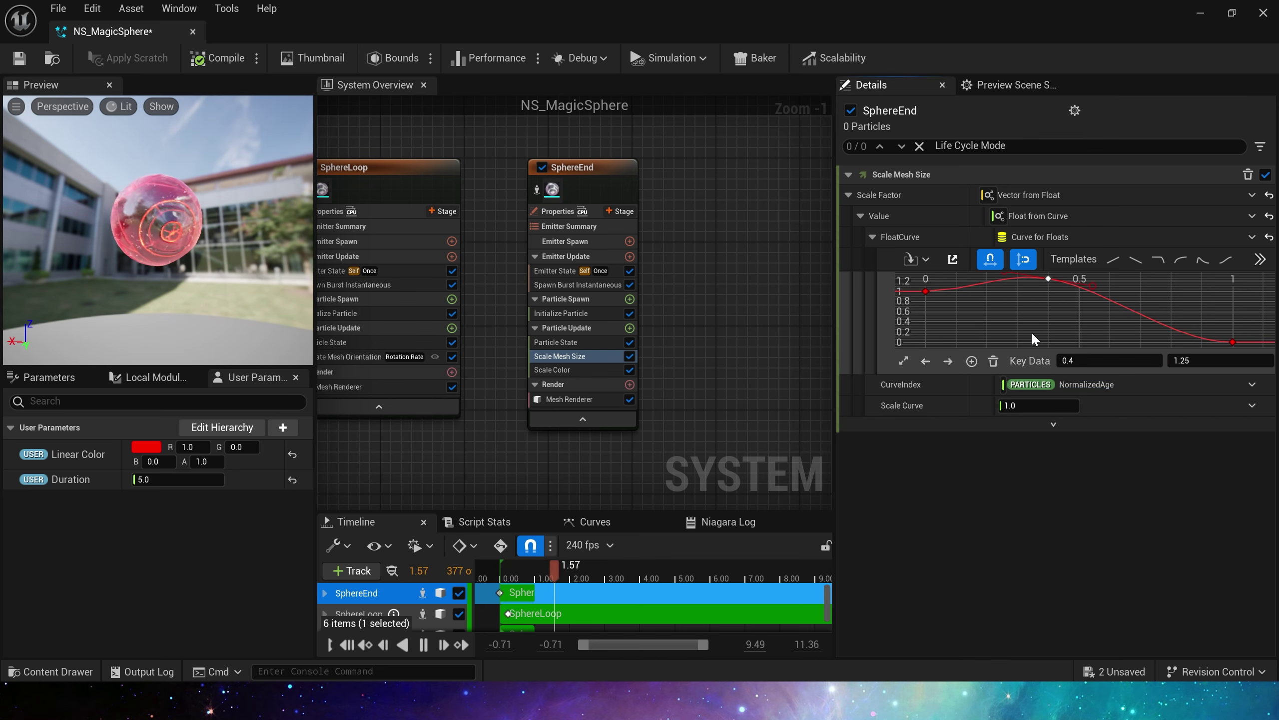
Inspect the first Scale RGB key in SphereEnd's Scale Color module and look through the emitter's spawn modules
right_drag(668, 399, 677, 362)
click(564, 334)
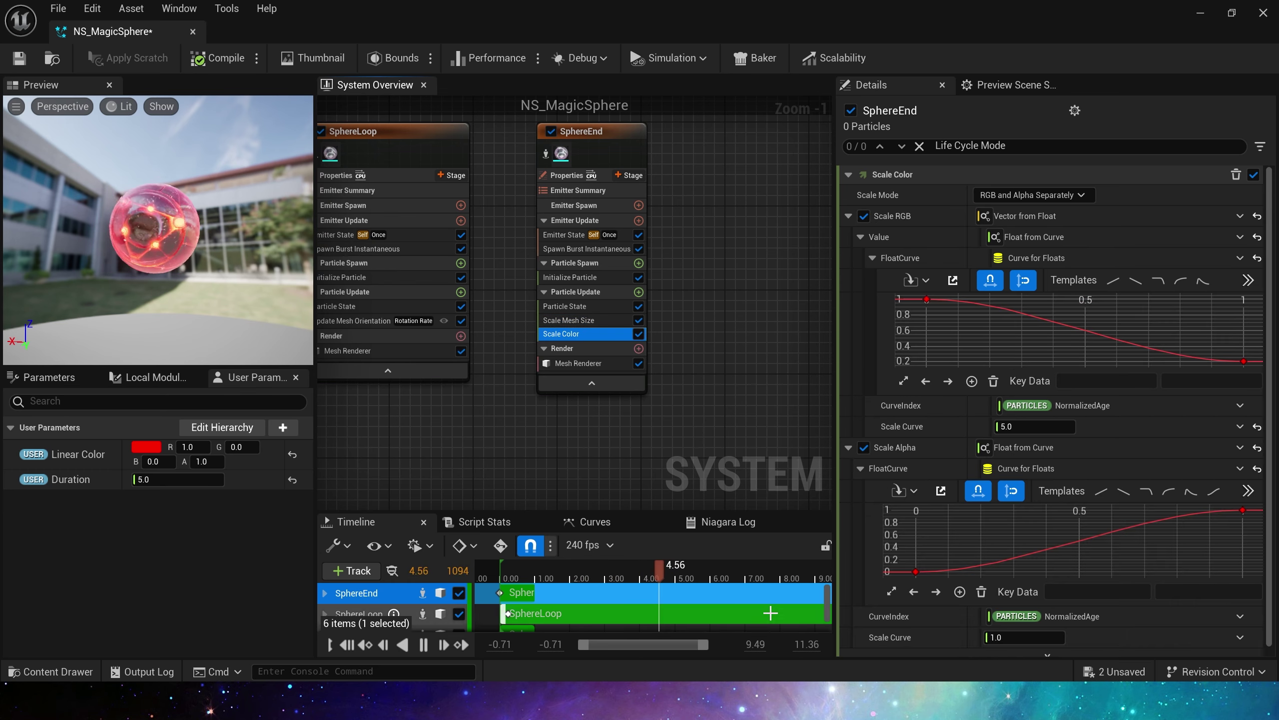
click(926, 300)
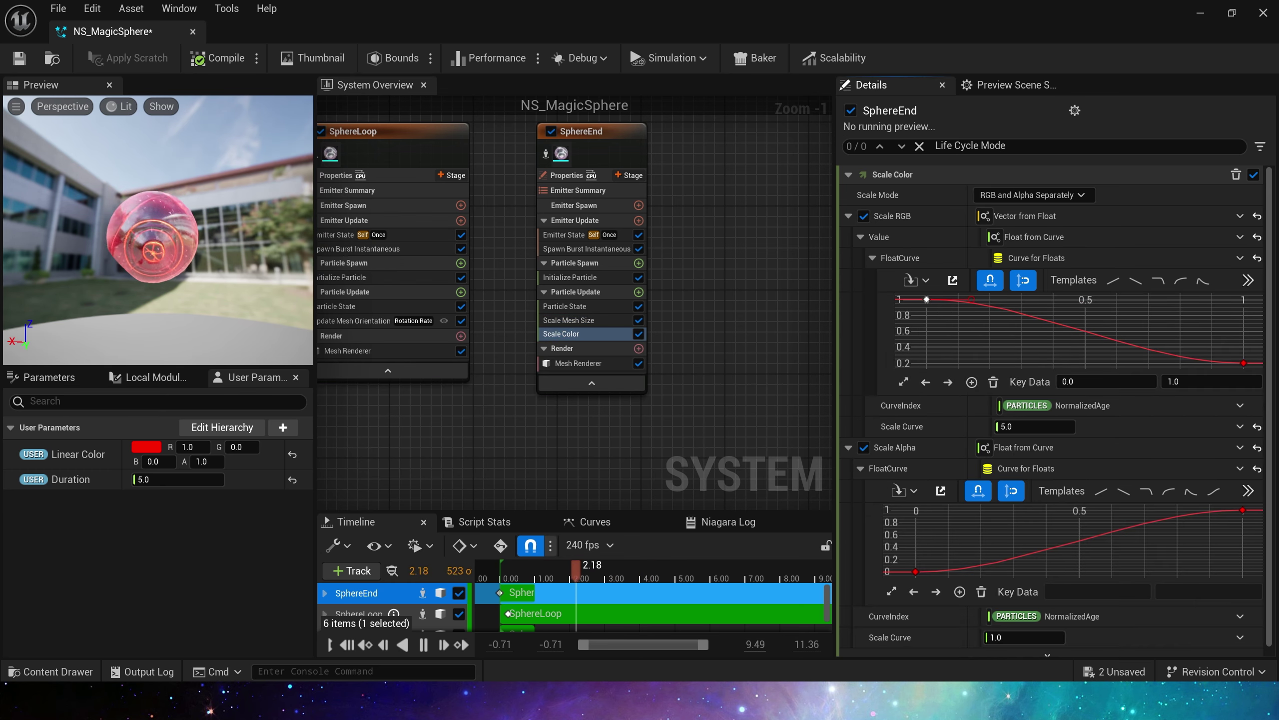
click(569, 278)
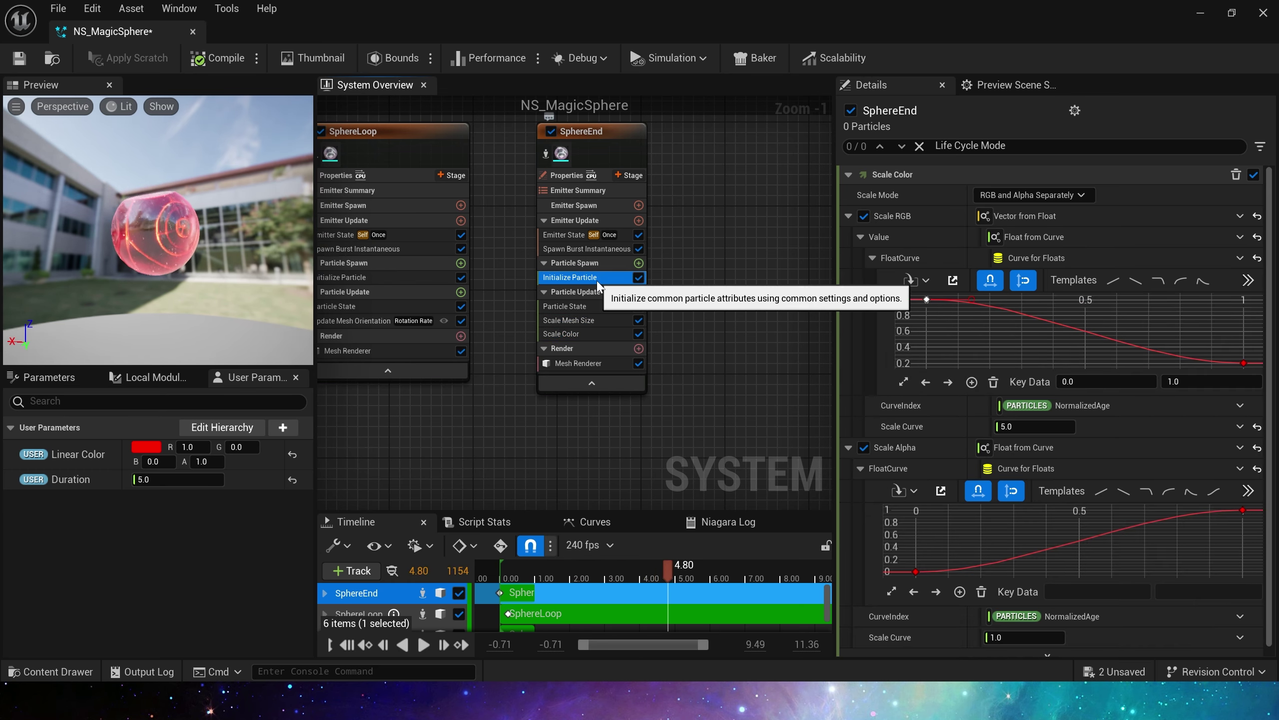
click(574, 249)
Make SphereEnd's Loop Duration an Add Float of the Duration user parameter and 0.6
click(567, 235)
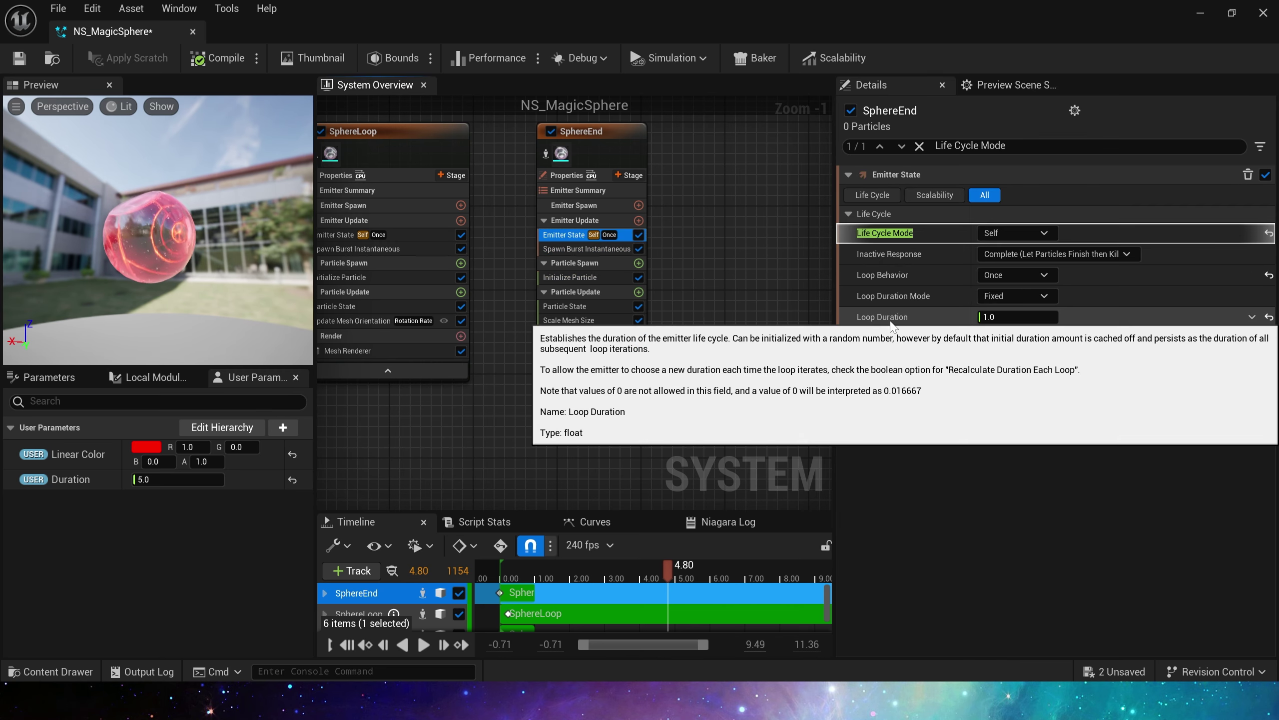
click(1253, 316)
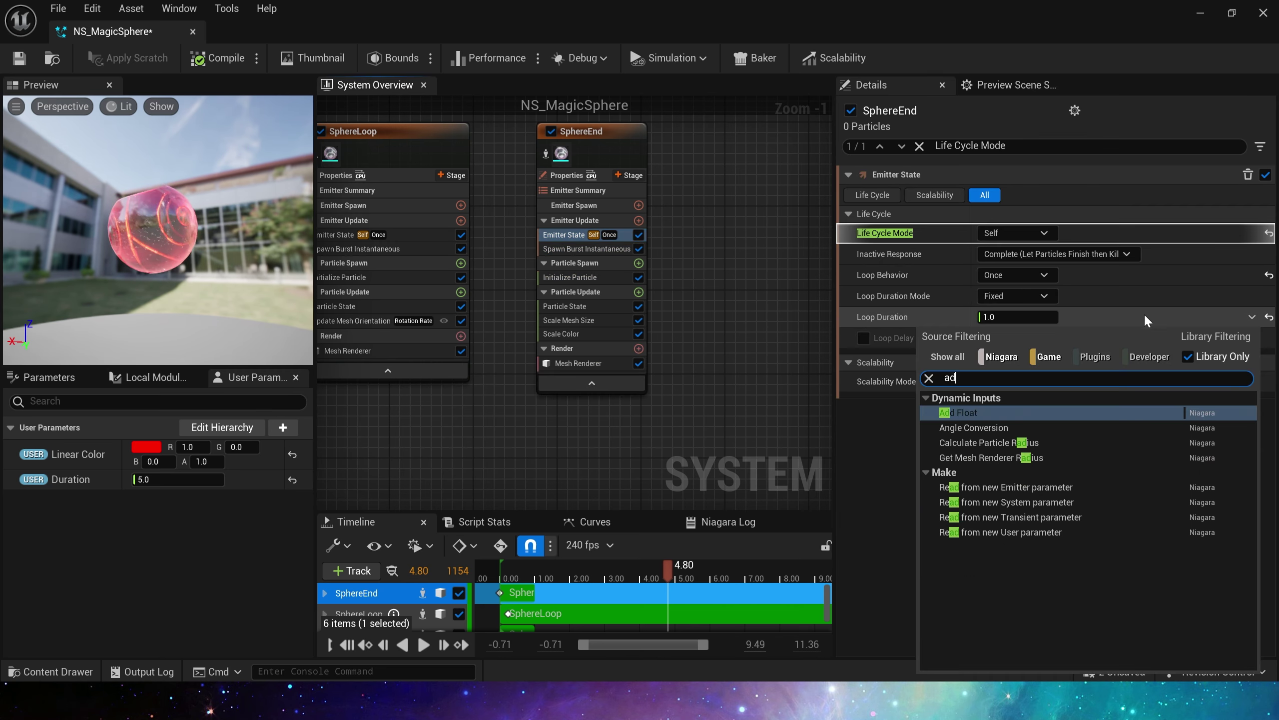
click(987, 409)
drag(107, 488, 1022, 338)
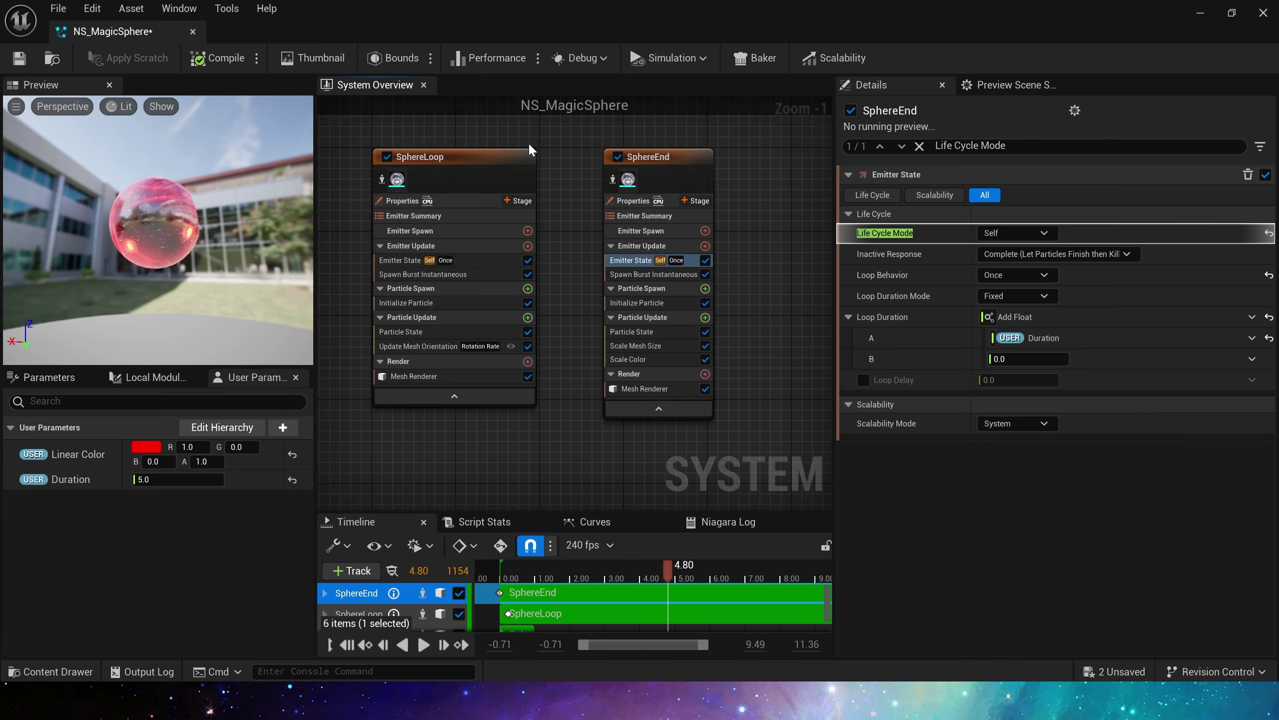
click(1028, 359)
text(0.6)
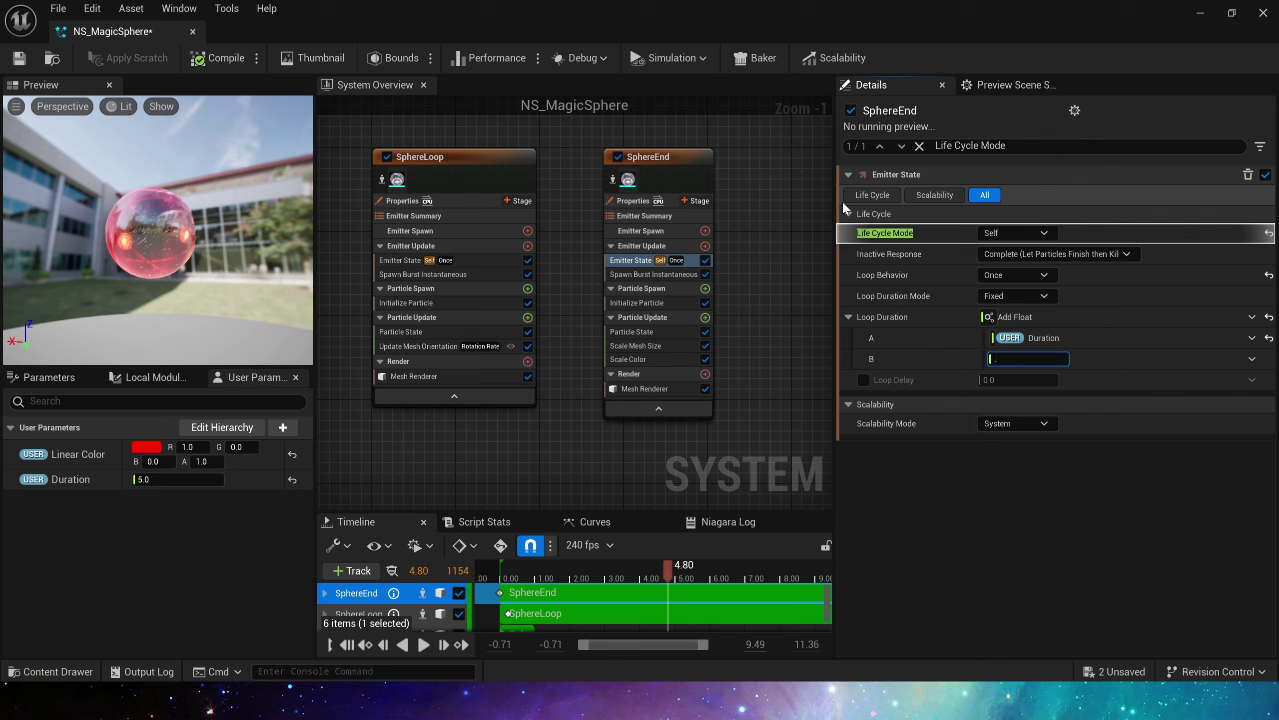
key(Return)
Make the Spawn Time of SphereEnd's Spawn Burst Instantaneous an Add Float of the Duration user parameter and 0.1
click(655, 275)
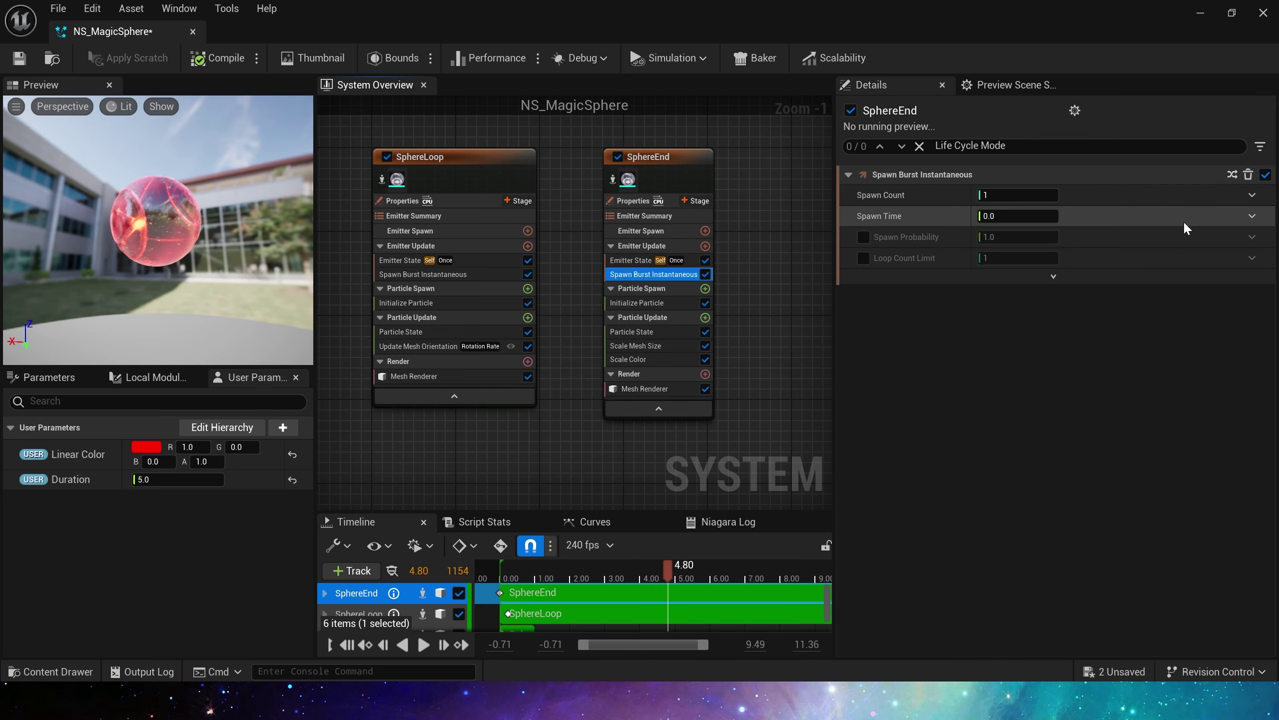
click(1252, 216)
text(add)
click(970, 313)
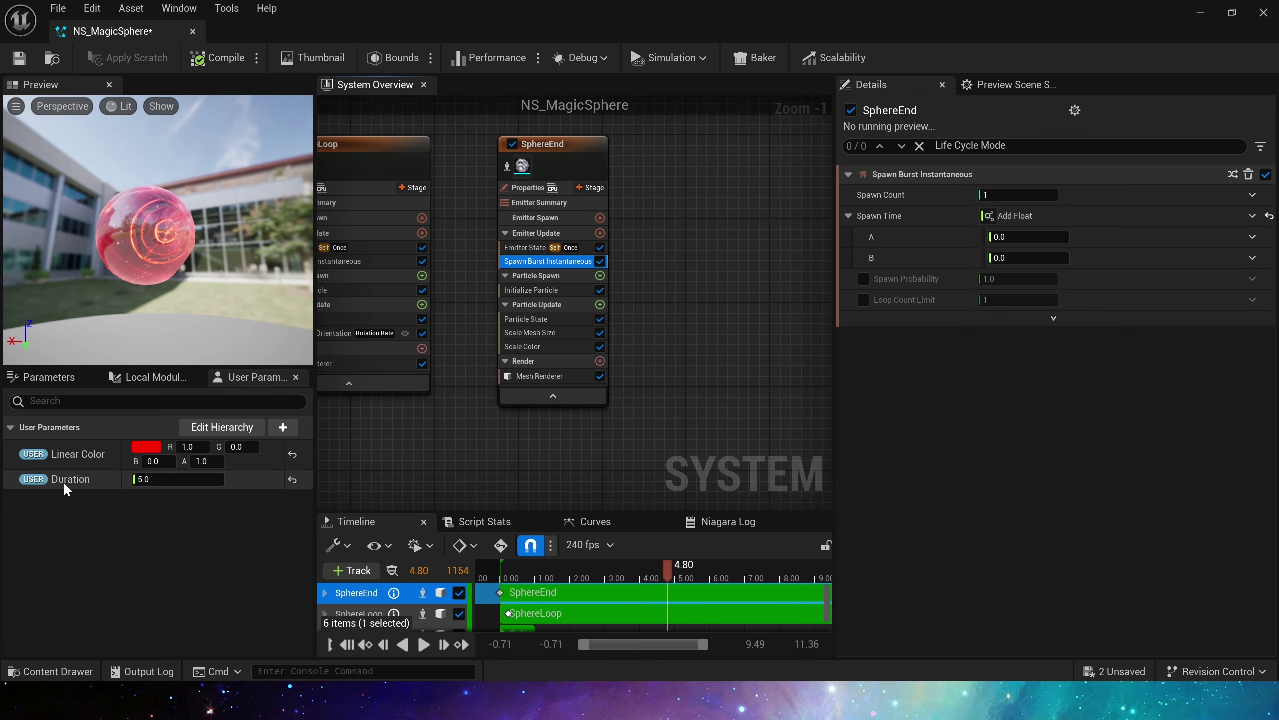
drag(64, 482, 999, 242)
drag(1000, 242, 1001, 239)
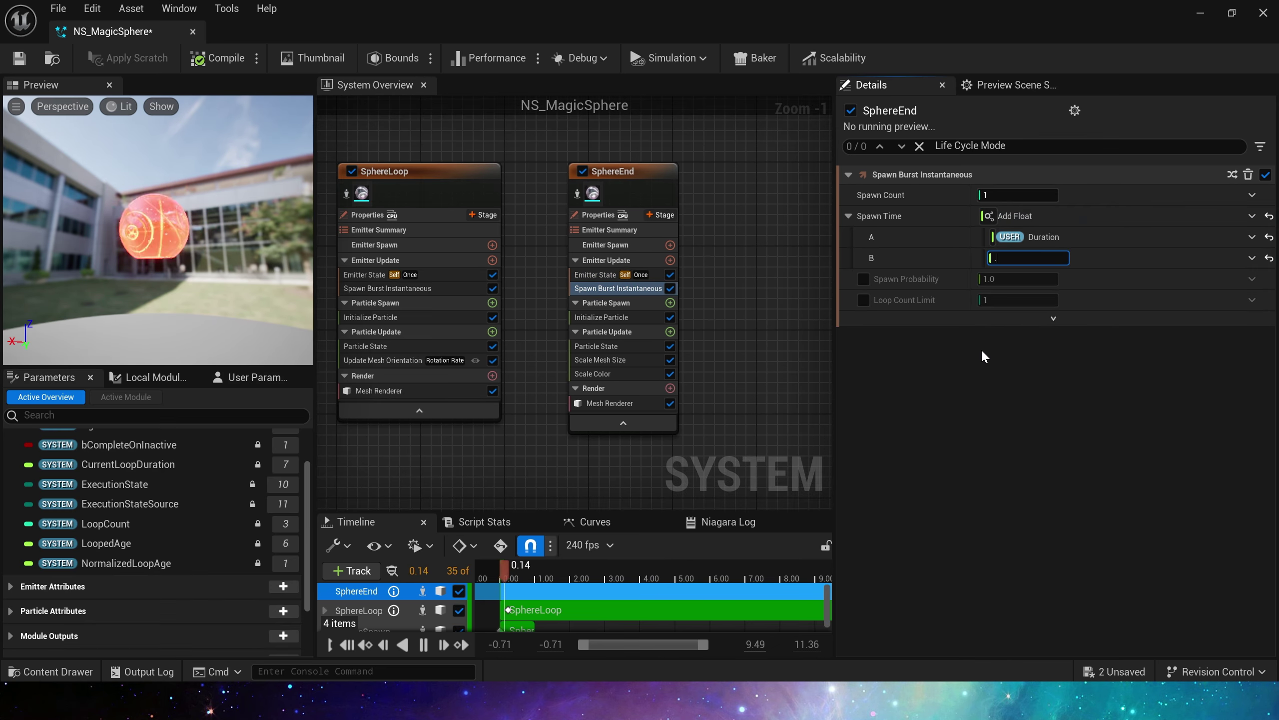
text(1)
key(Tab)
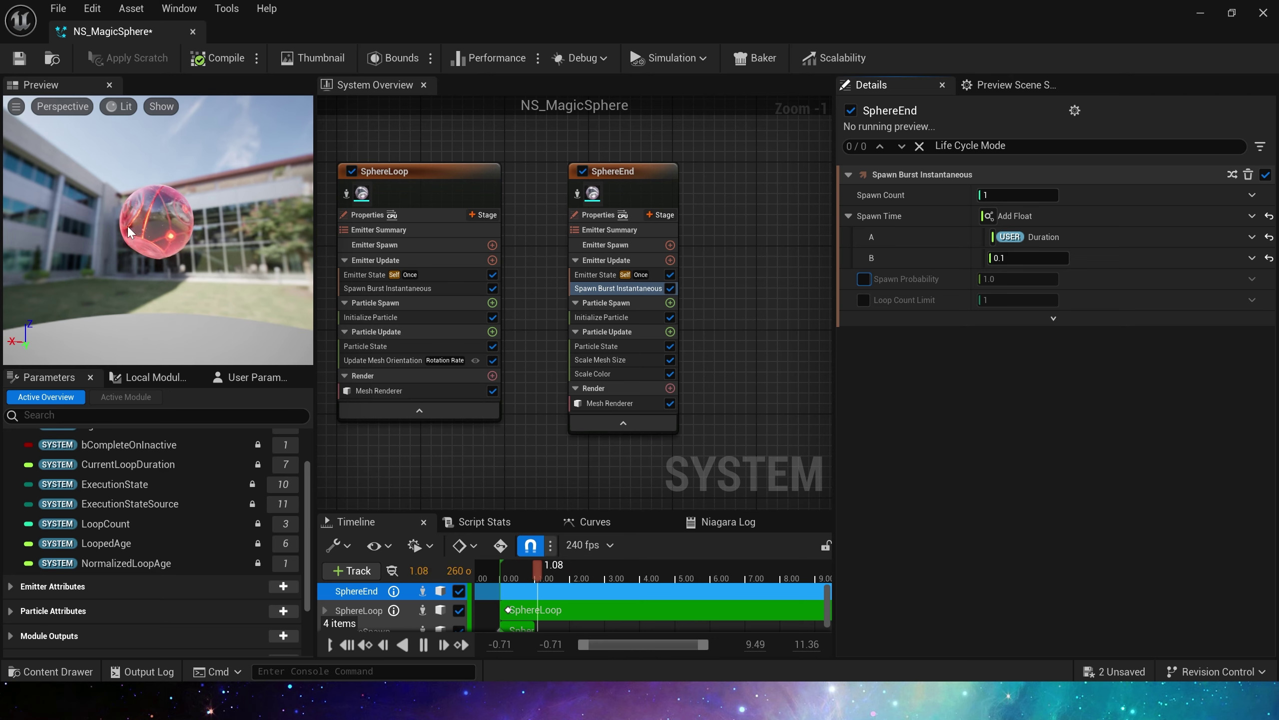
Set the Rotation Coordinate Space of SphereLoop's Update Mesh Orientation to Local and show SphereEnd's Mesh Renderer settings
click(368, 360)
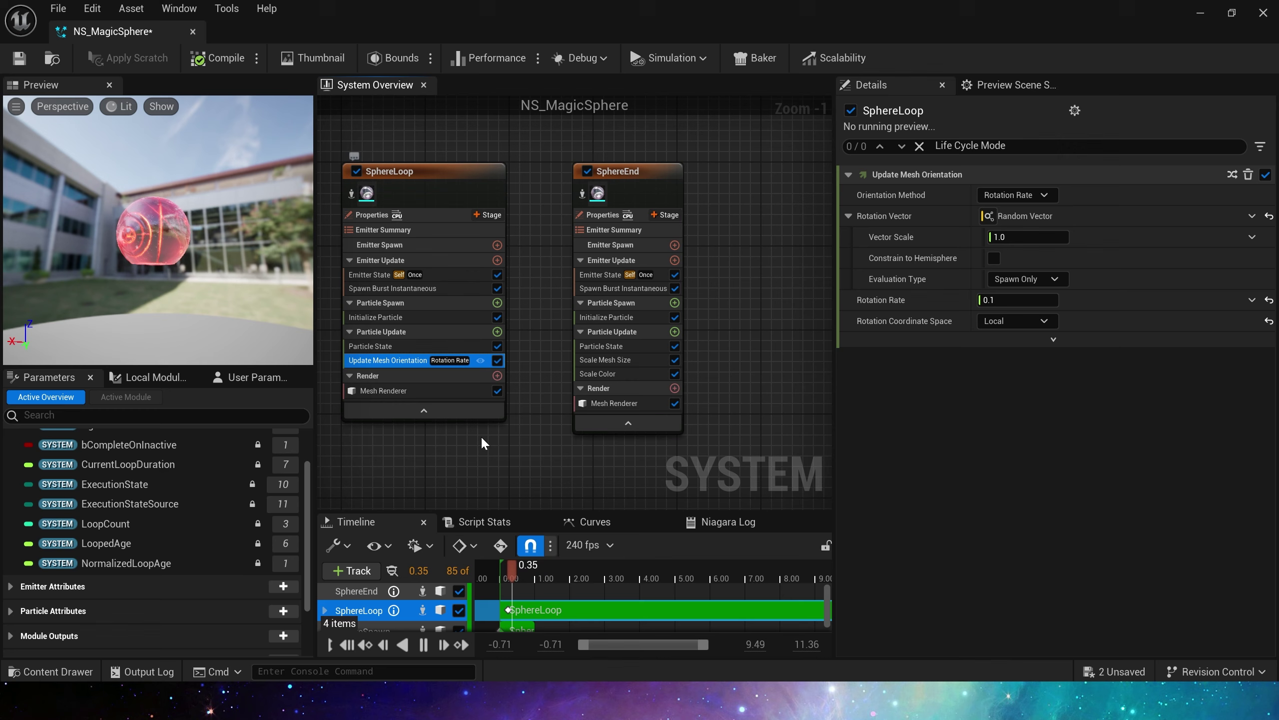
click(577, 403)
click(614, 404)
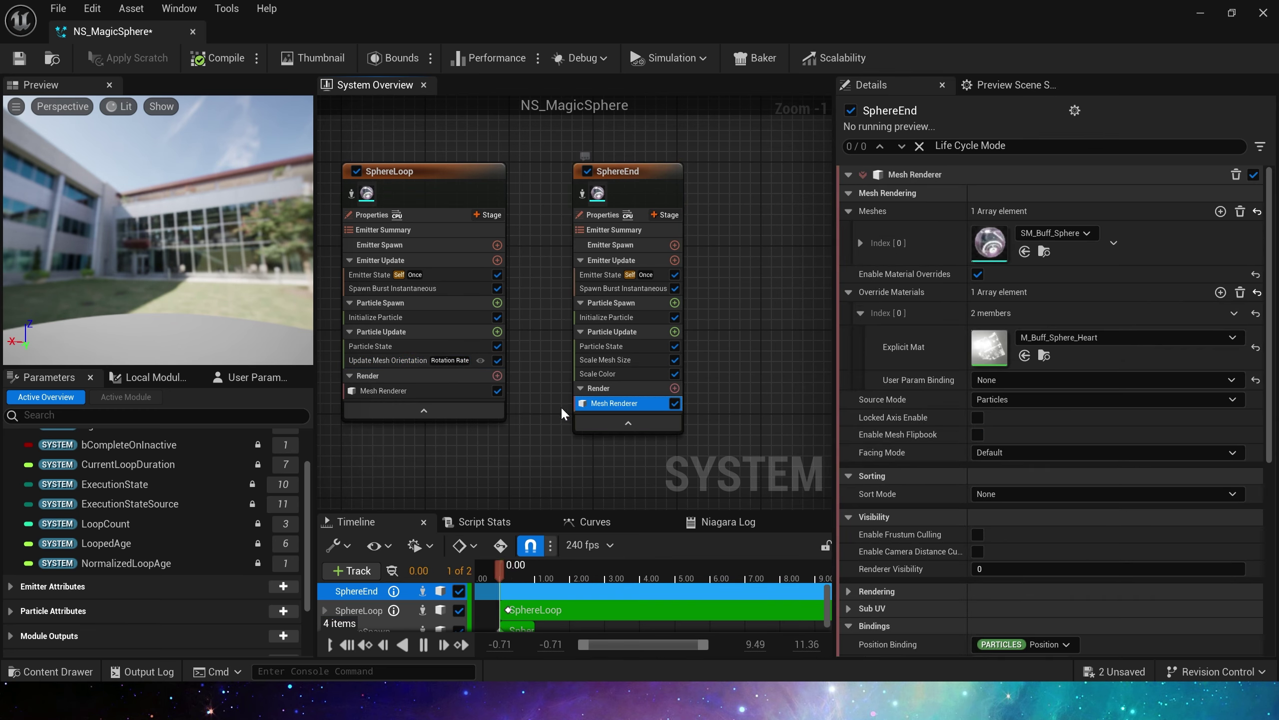
Add a new Scratch Pad module to SphereEnd's Particle Spawn and detach its graph into a separate window
right_drag(713, 239, 687, 231)
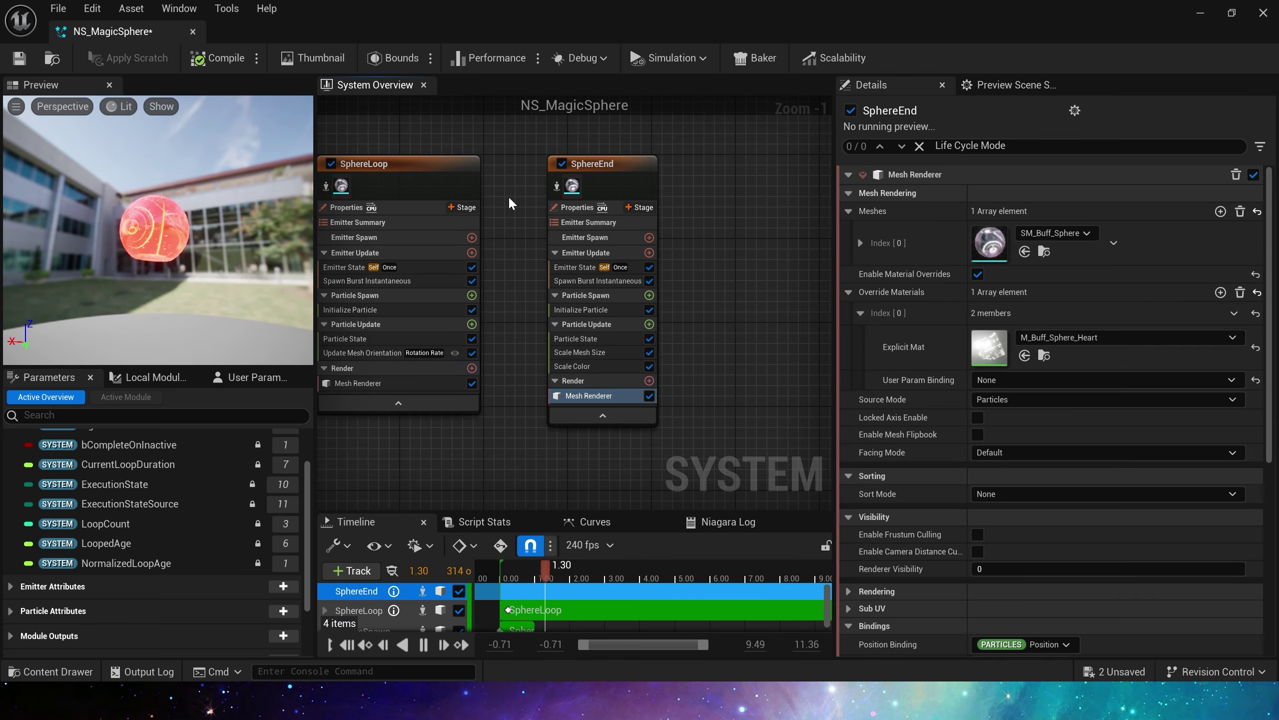
click(649, 295)
scroll(550, 562, down, 10)
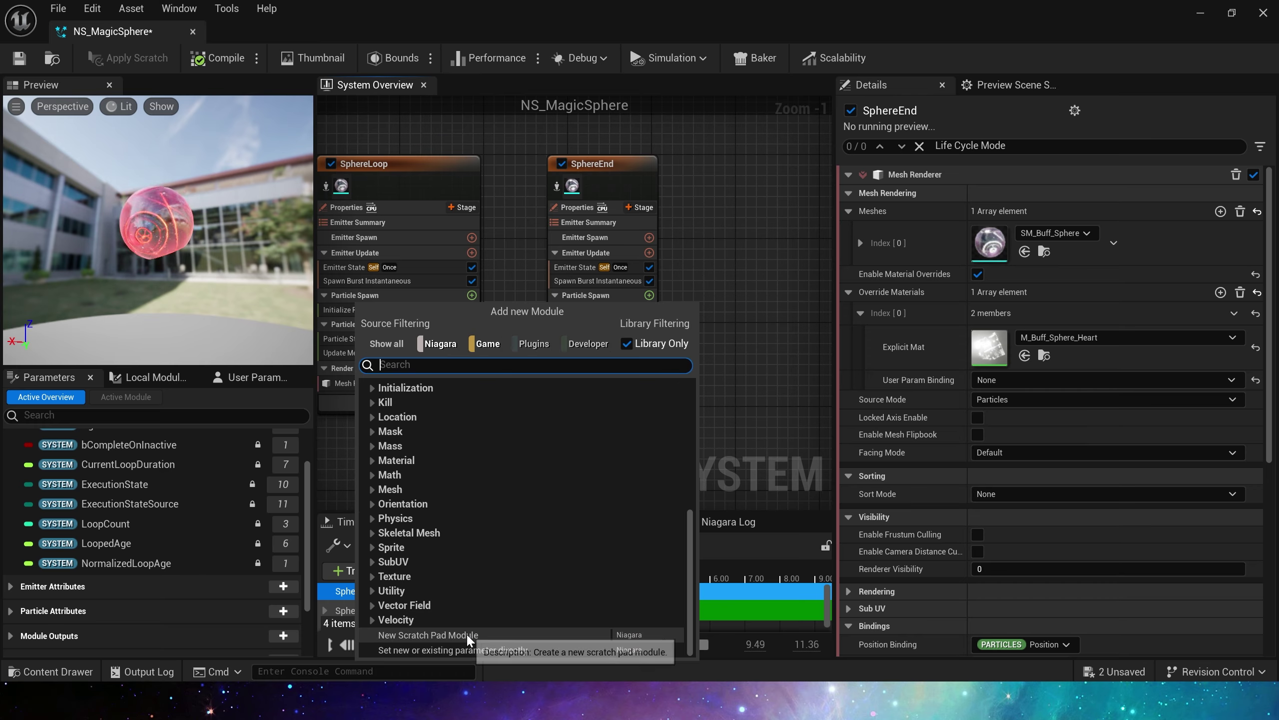
click(466, 633)
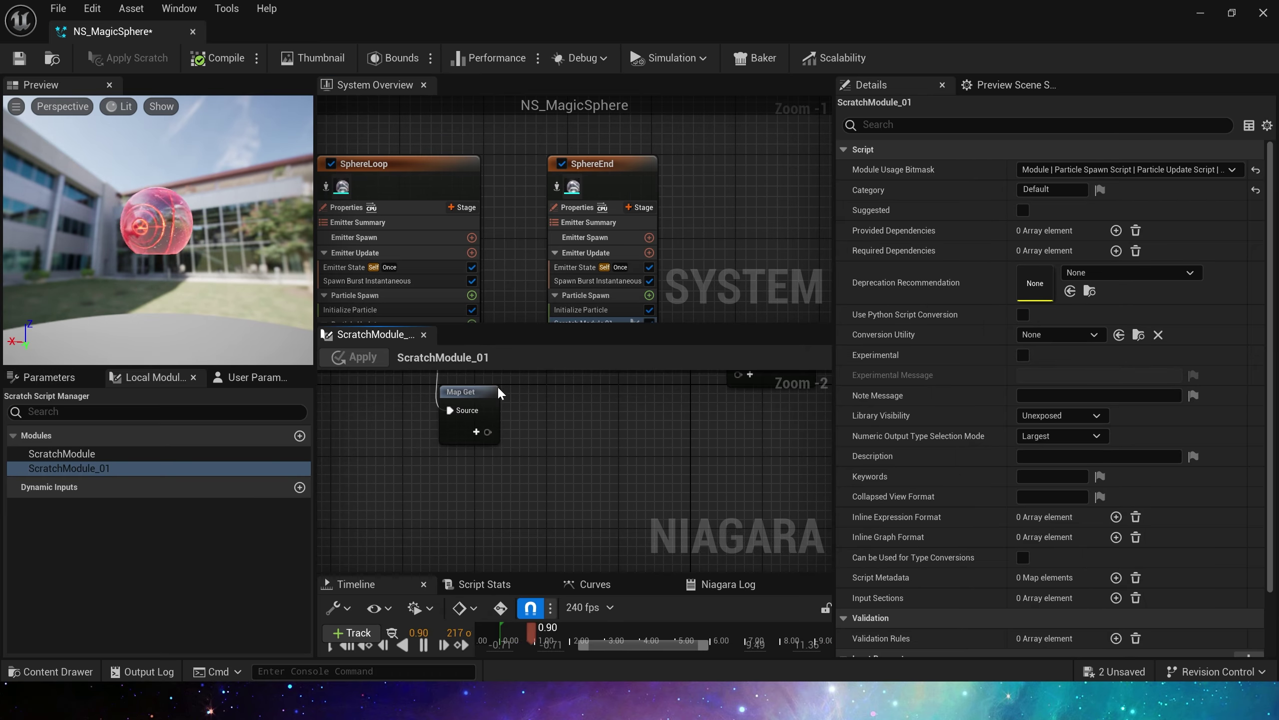
drag(370, 335, 525, 284)
scroll(334, 240, up, 5)
Add a Particle Attribute Reader input to the Map Get node and reposition the Map Set and Output Module nodes
click(285, 241)
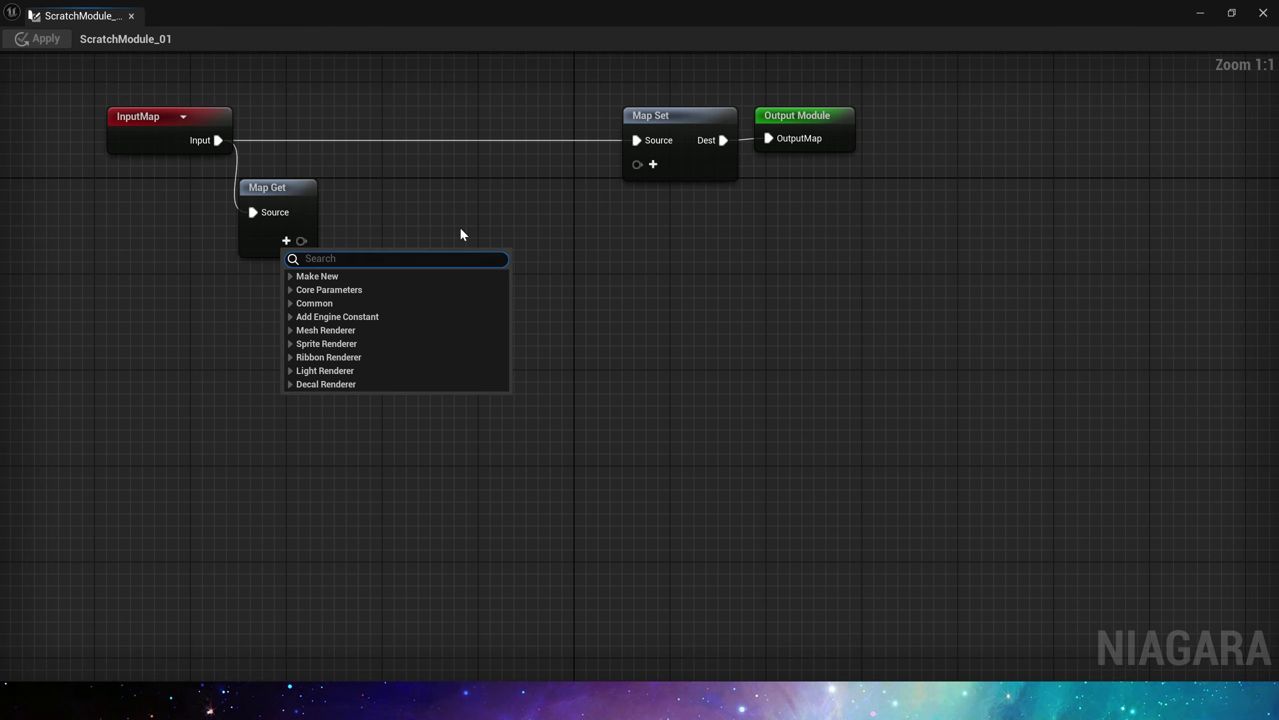
text(read)
key(BackSpace)
key(BackSpace)
key(BackSpace)
text(read)
click(364, 358)
right_drag(521, 228, 451, 257)
drag(545, 123, 790, 266)
drag(616, 153, 738, 165)
Create a Get Quaternion by Index node from the Particle Attribute Reader output and place it below the main graph line
drag(361, 271, 542, 436)
text(g)
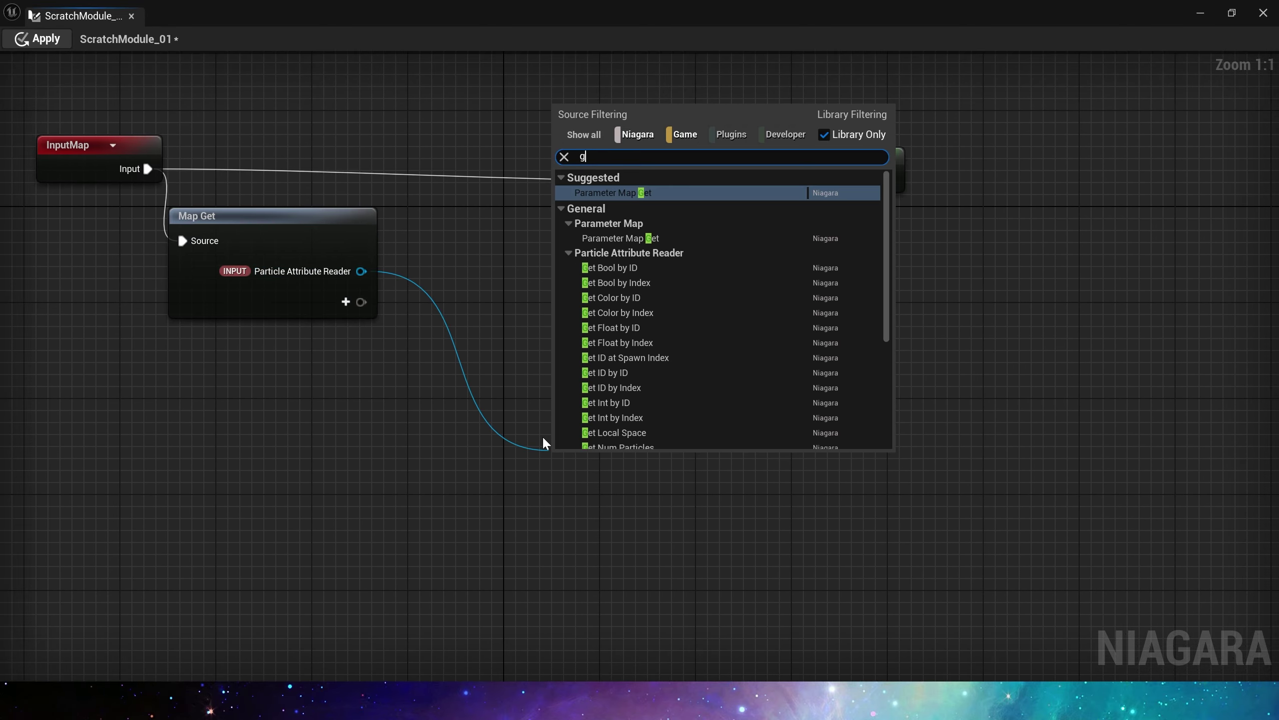
text(etq)
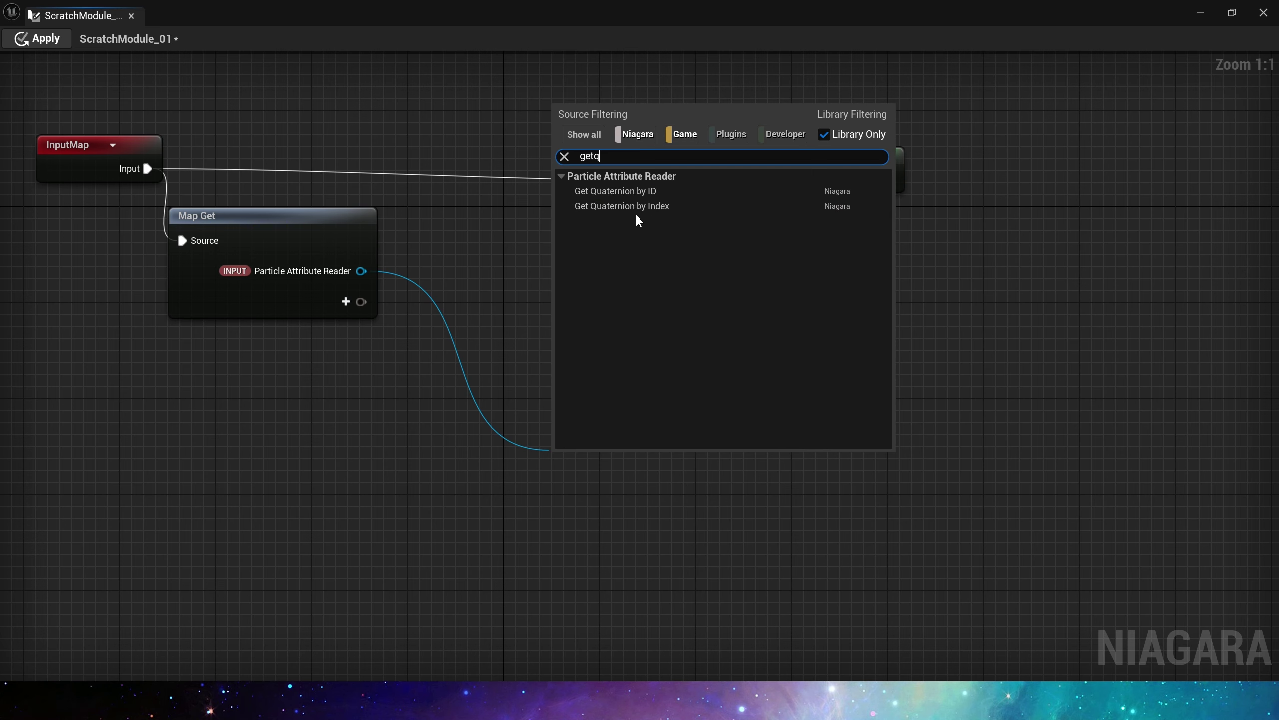
click(662, 206)
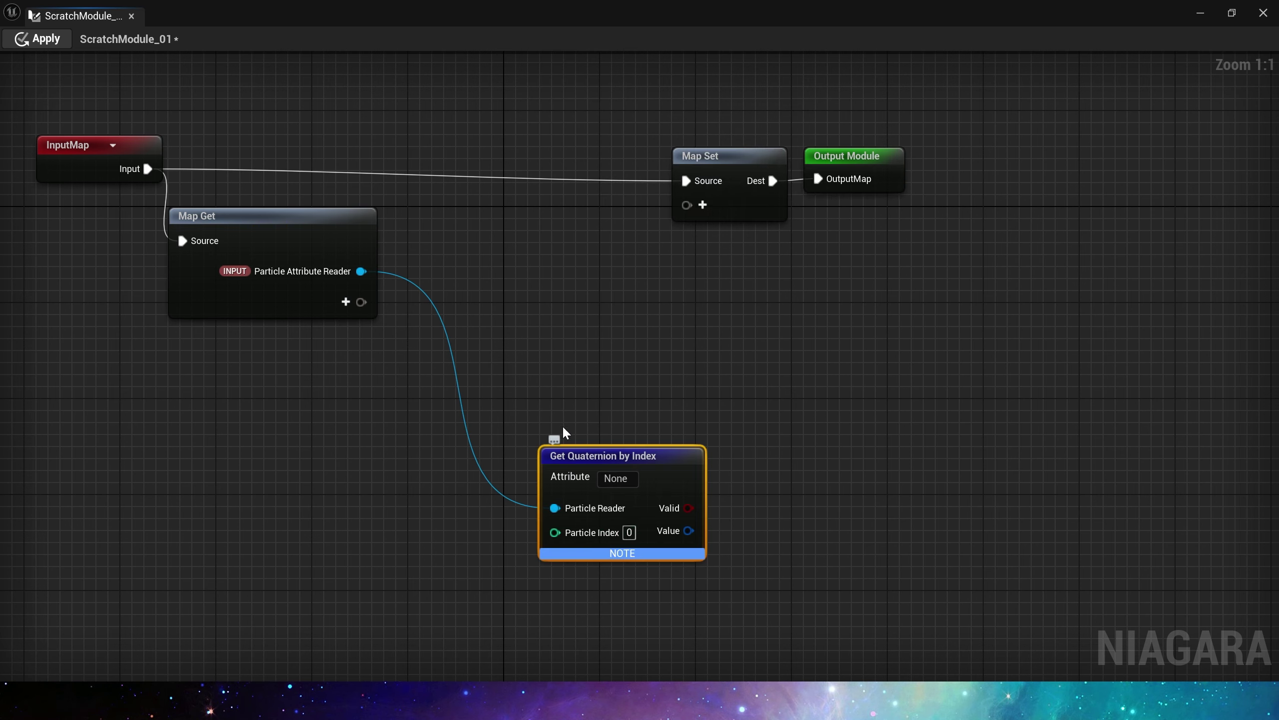
drag(587, 458, 586, 419)
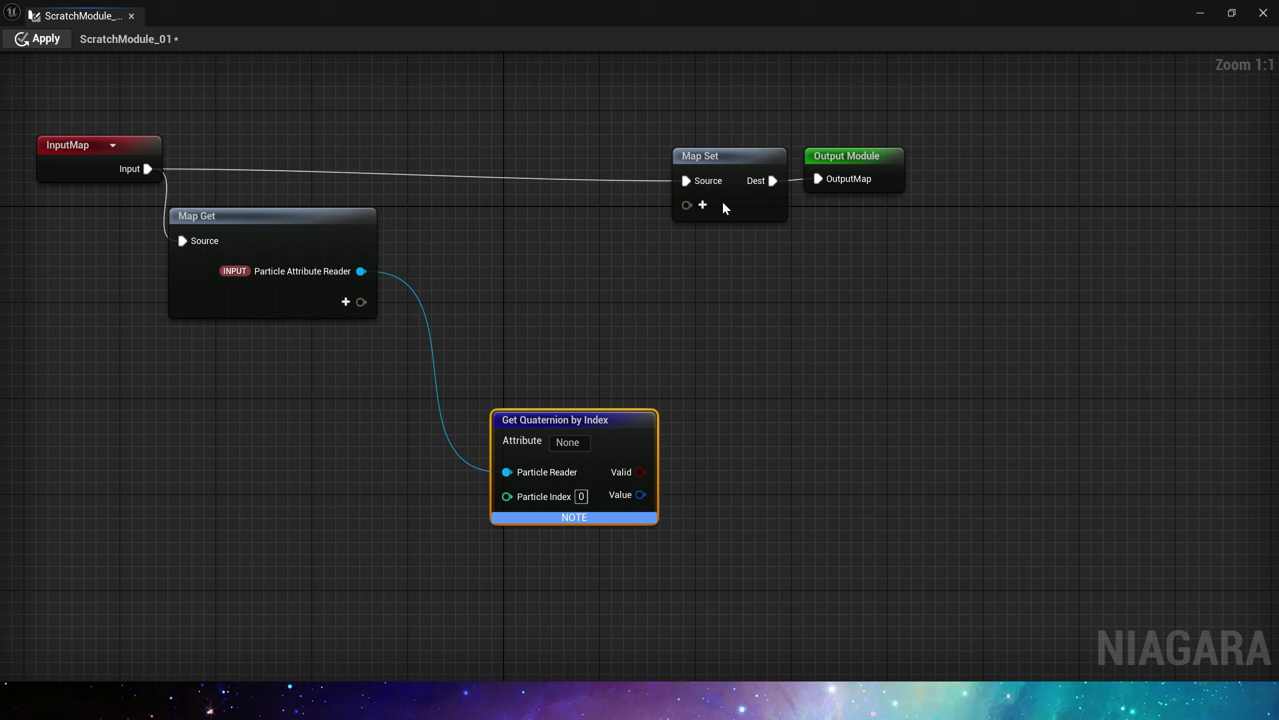
Add the Particles MeshOrientation parameter to the Map Set node and move the Map Set and Output Module nodes apart
click(703, 204)
text(mesh)
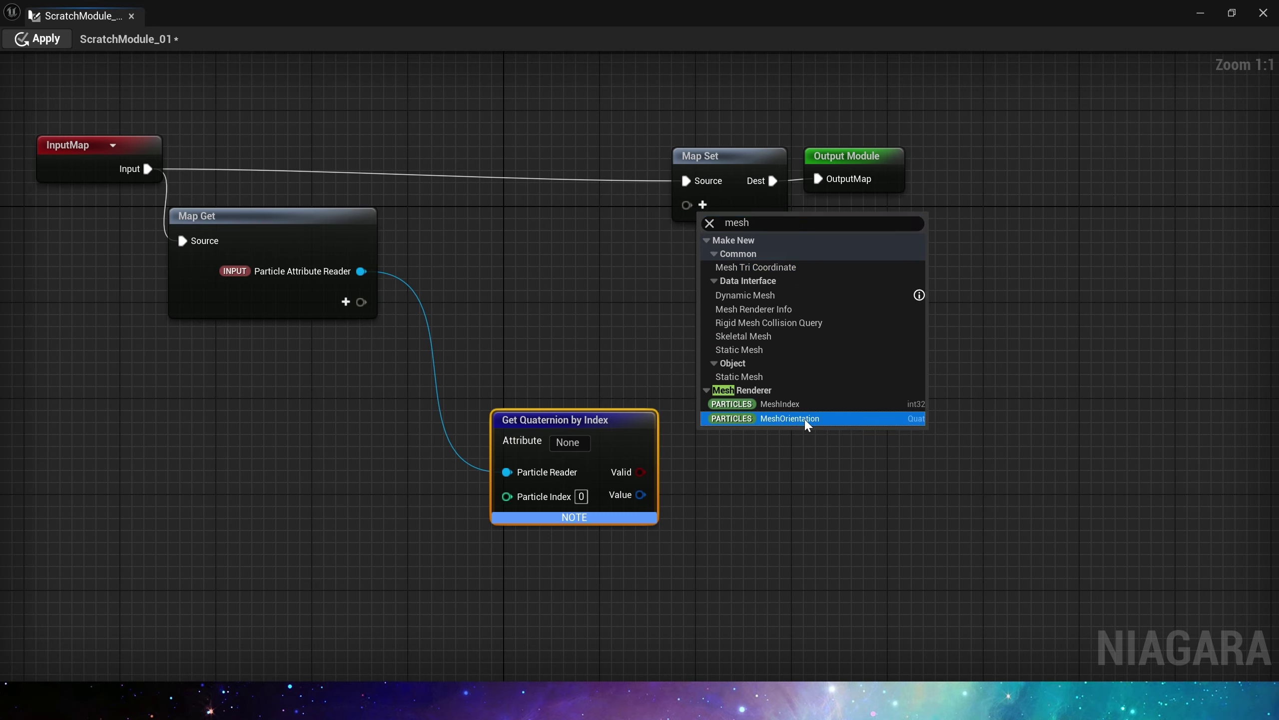
click(805, 421)
drag(884, 157, 1004, 157)
drag(829, 157, 936, 133)
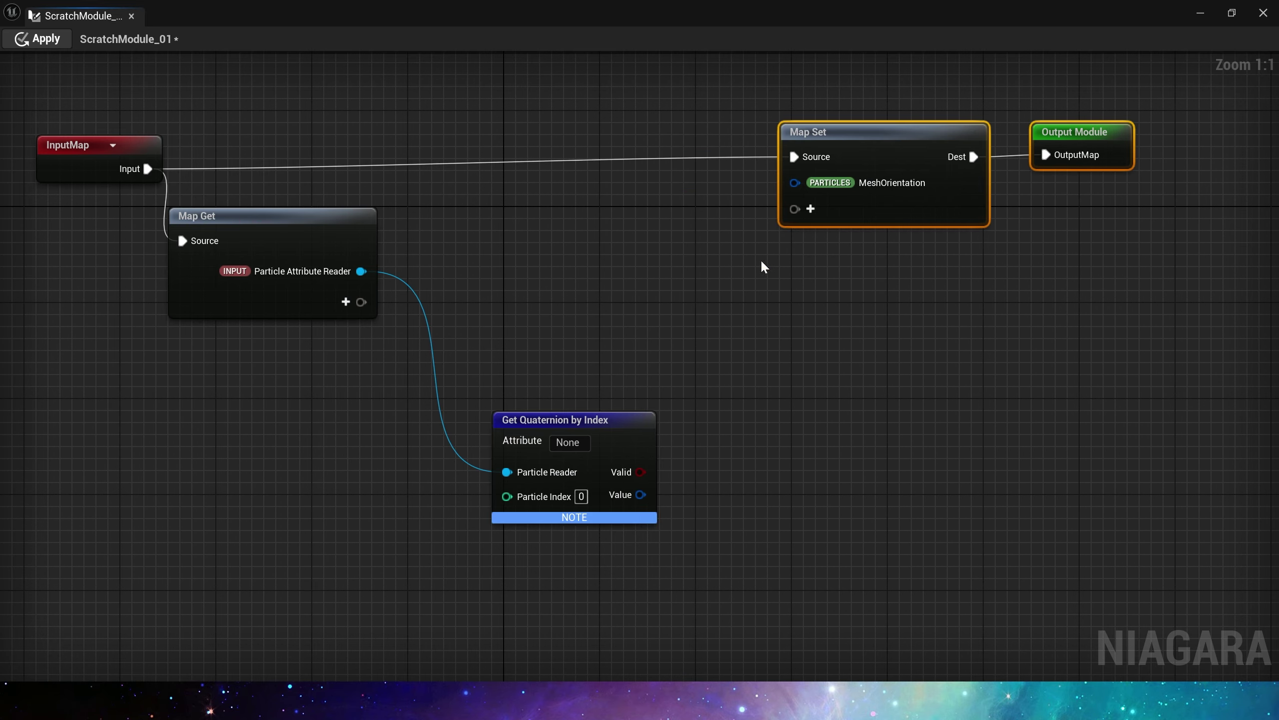
Connect the Get Quaternion by Index value to the Map Set MeshOrientation input and set its Attribute to MeshOrientation
drag(641, 494, 774, 198)
click(569, 441)
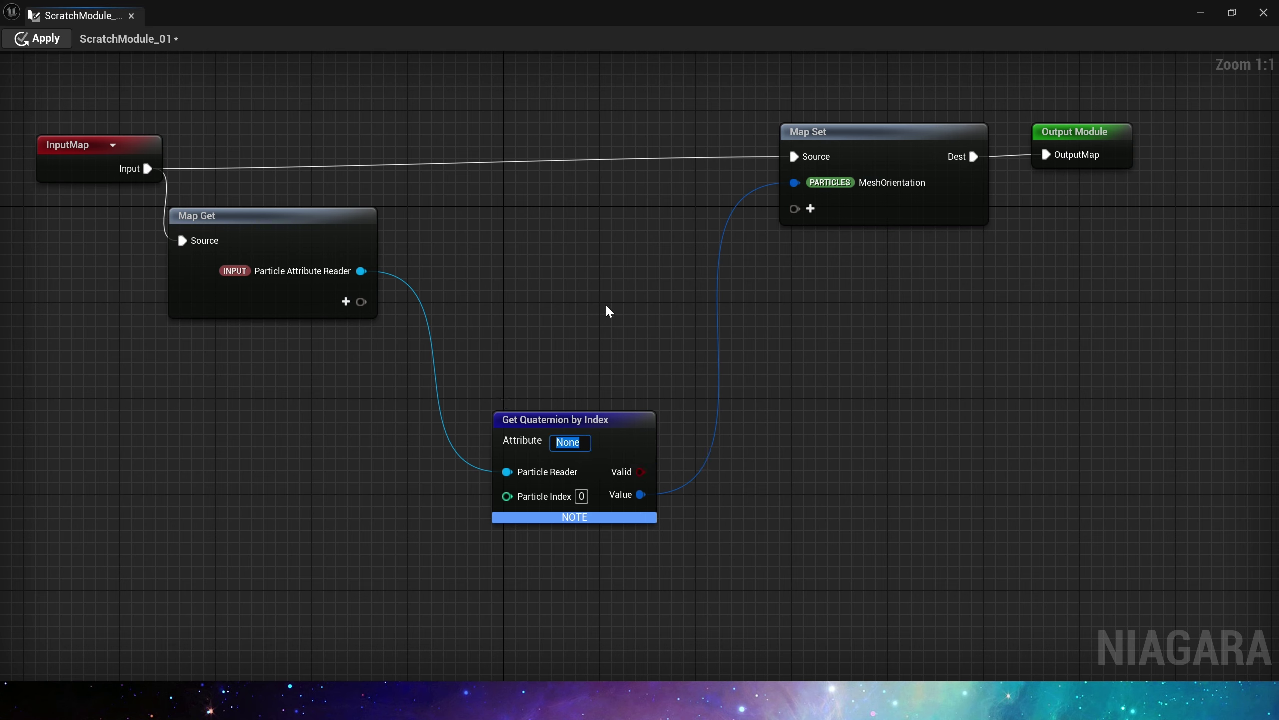
text(MeshOrientation)
key(Return)
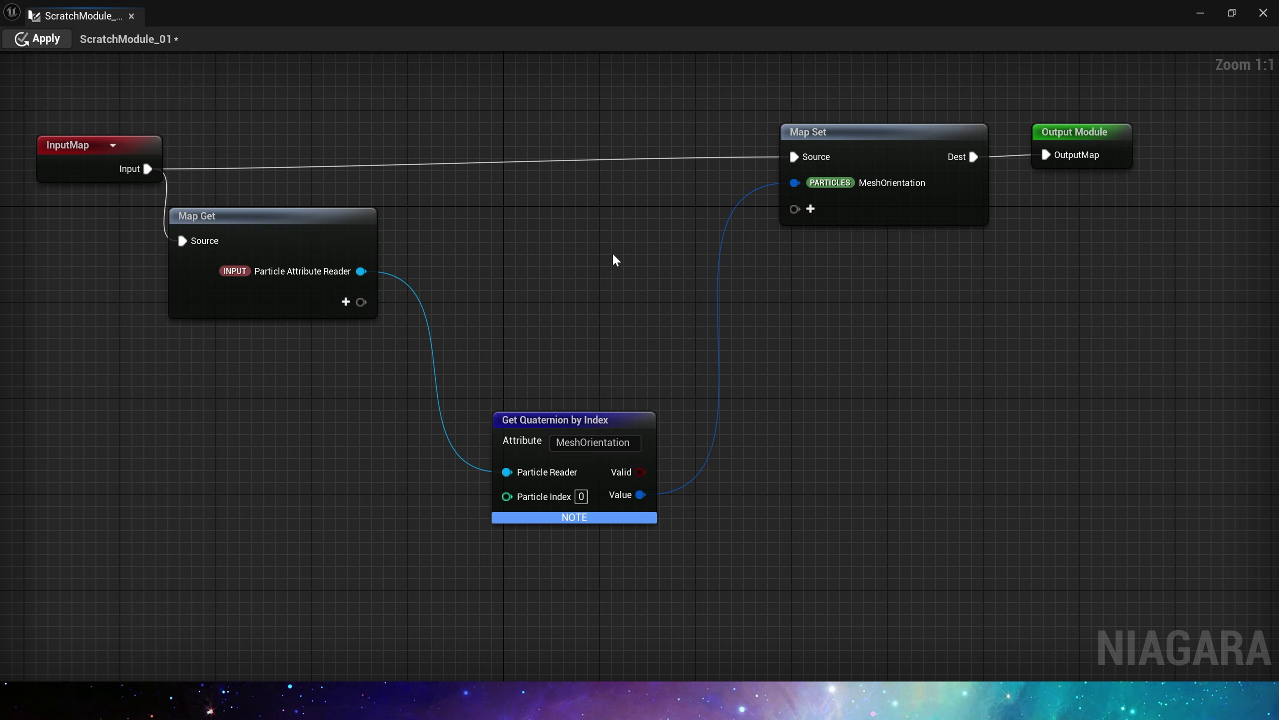
Return to the NS_MagicSphere system and set the Emitter Name of SphereEnd's Particle Attribute Reader to SphereLoop
click(1202, 14)
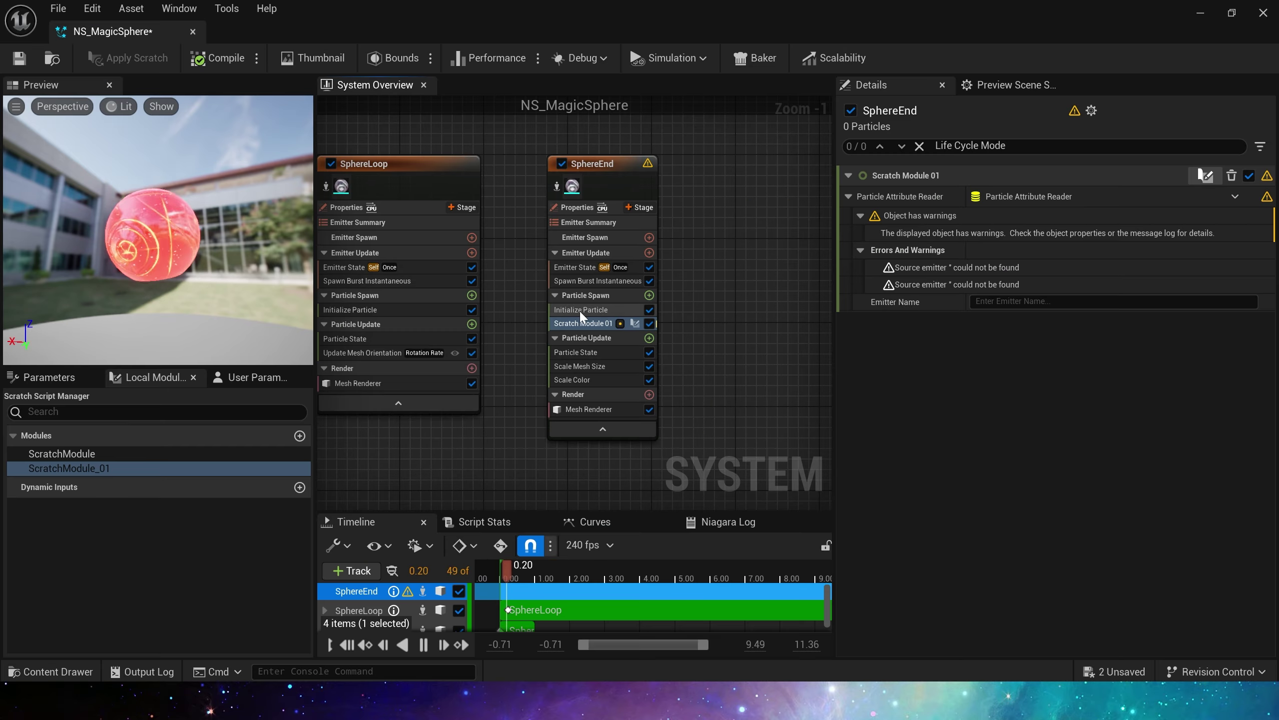
click(417, 195)
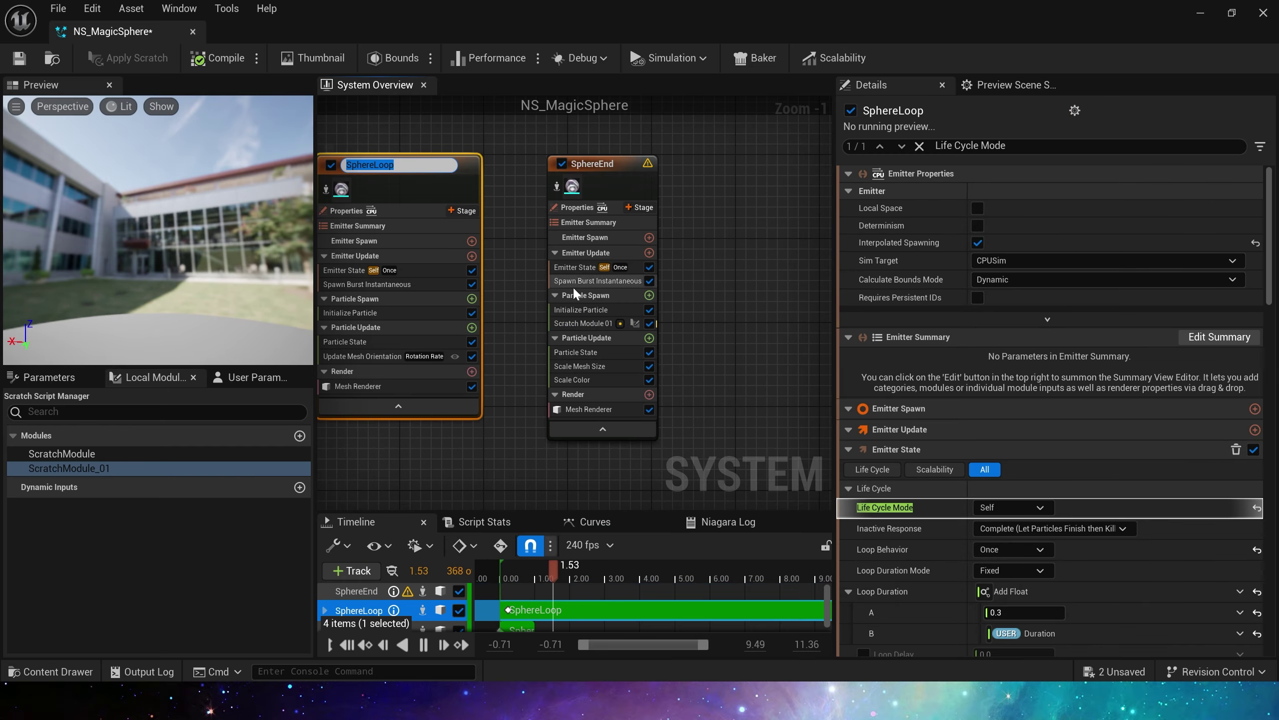
click(583, 323)
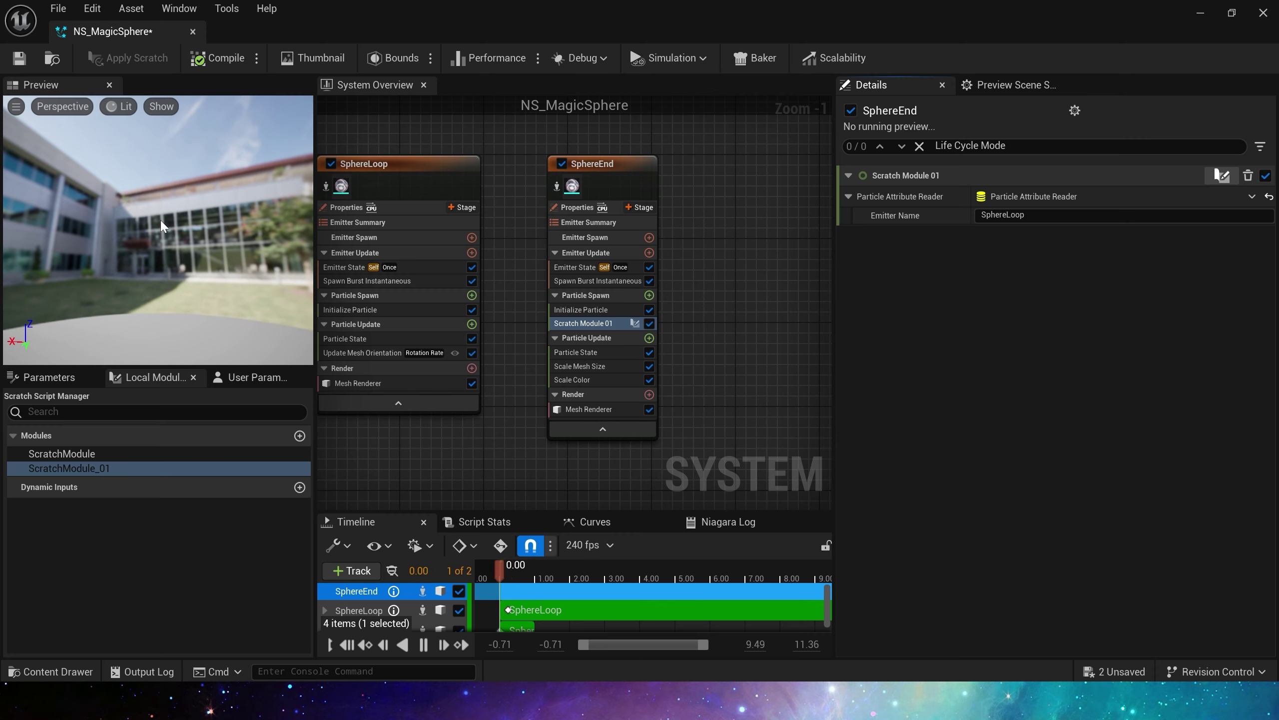
right_drag(351, 423, 542, 442)
scroll(542, 443, down, 1)
drag(384, 159, 428, 229)
right_drag(543, 174, 458, 166)
drag(459, 167, 499, 247)
right_drag(628, 162, 508, 143)
drag(508, 143, 554, 227)
Rename SphereEnd's Scratch Module 01 to UpdateMeshOri and show the system's Parameters list
scroll(526, 334, up, 2)
click(527, 333)
key(F2)
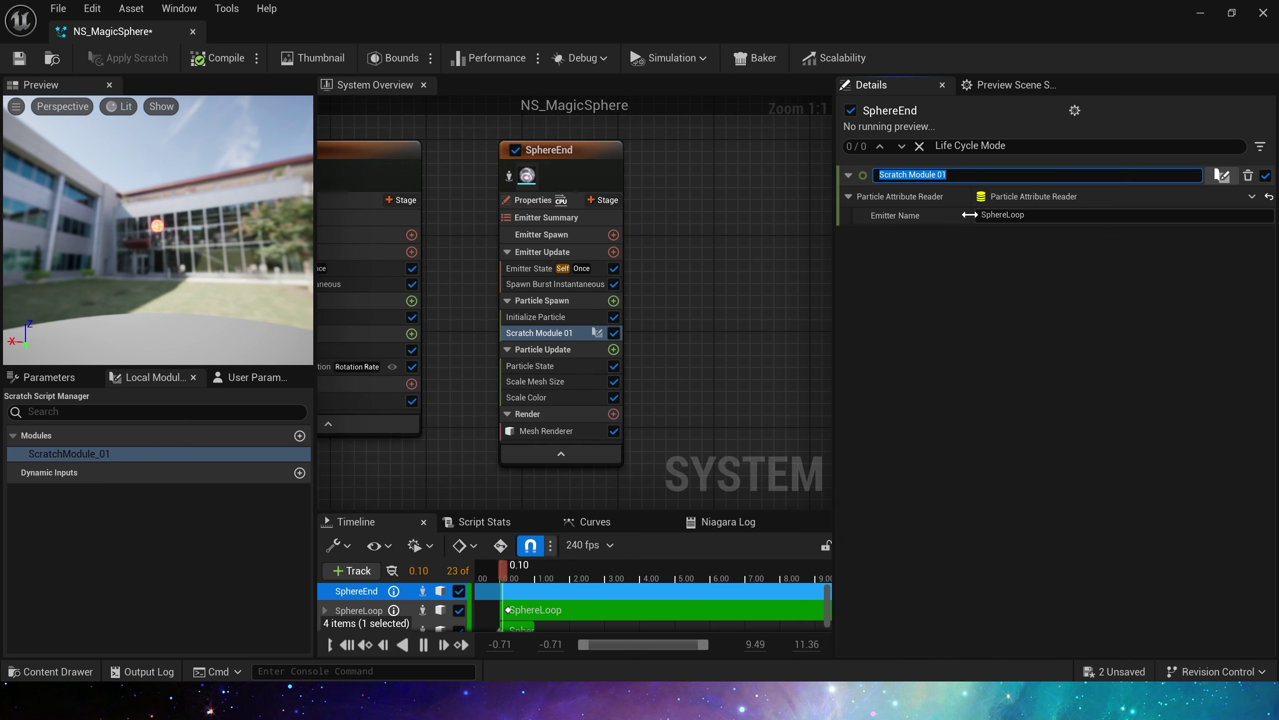
text(UpdateMeshOri)
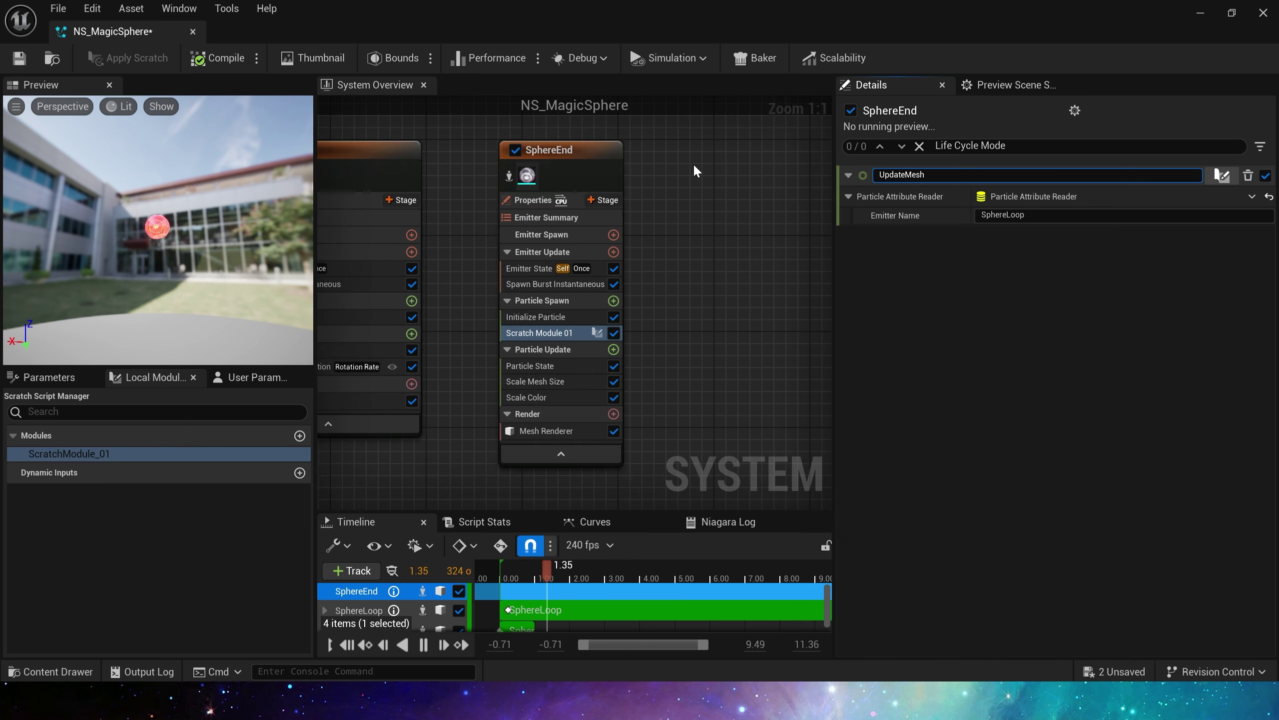
key(Return)
click(49, 377)
scroll(171, 456, up, 2)
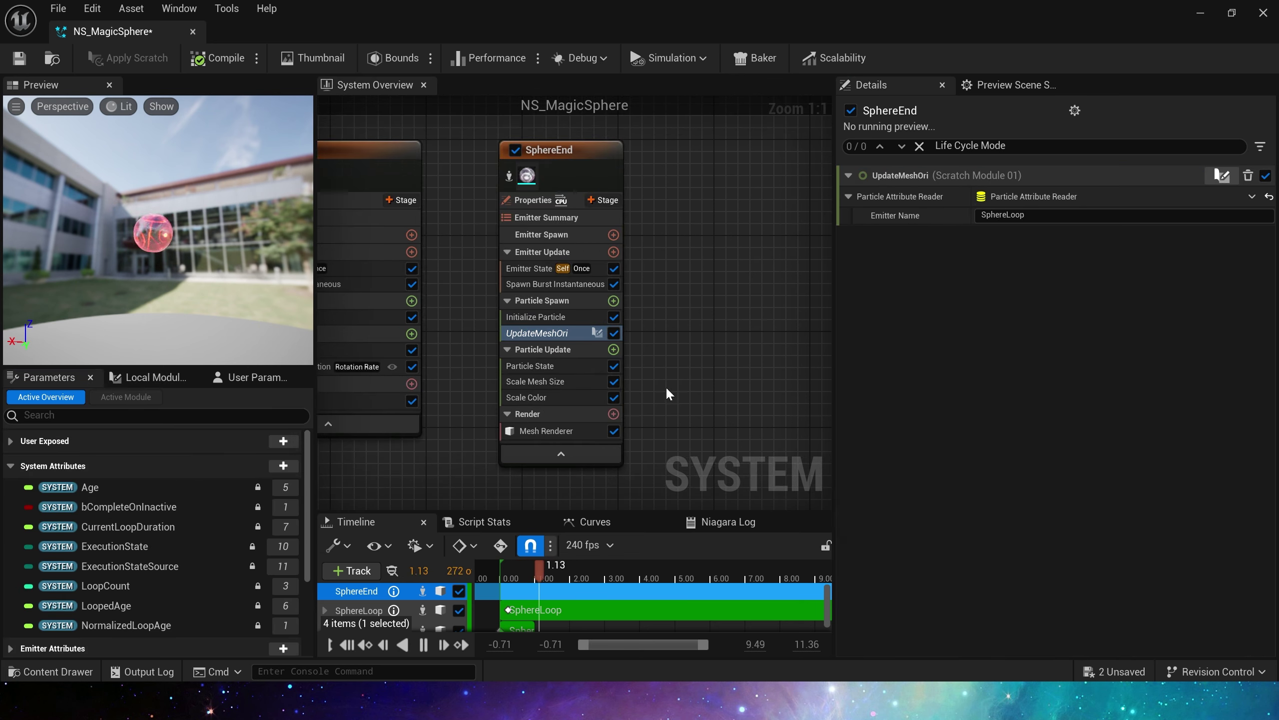
Add a new emitter from the Empty template beside SphereEnd and name it GlowSpawn
scroll(529, 383, down, 2)
click(524, 259)
right_click(525, 207)
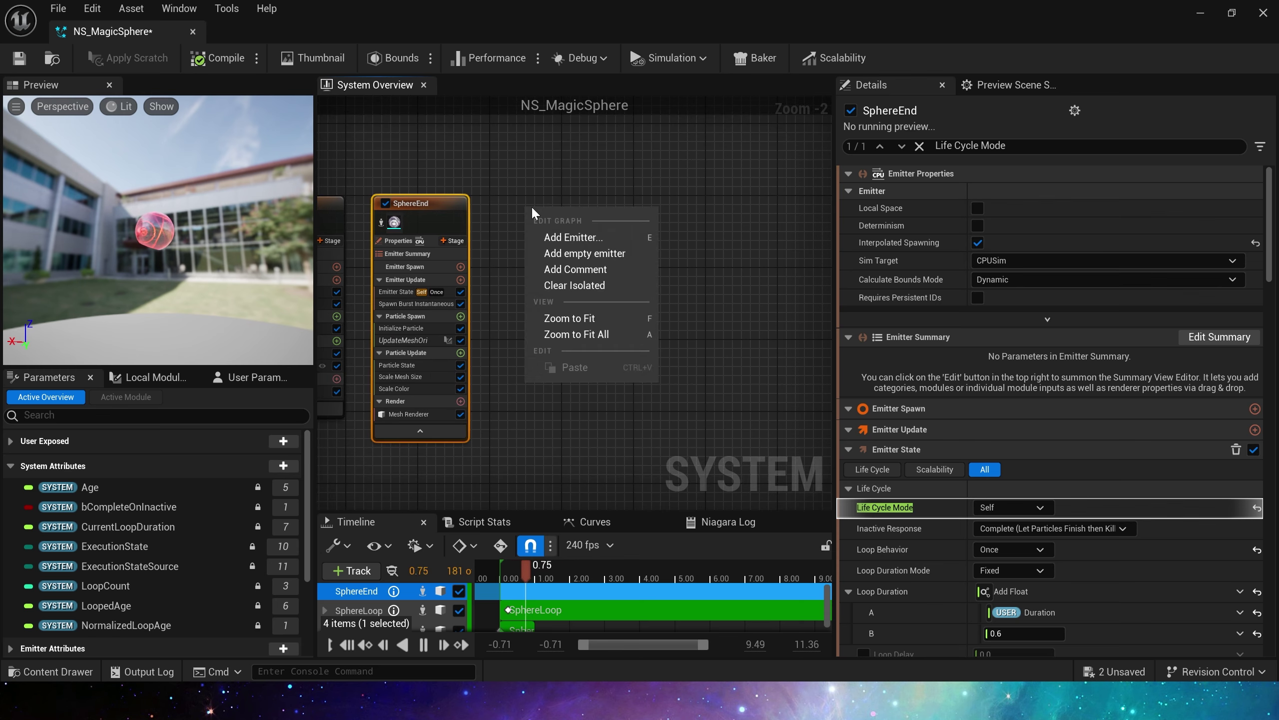
click(604, 253)
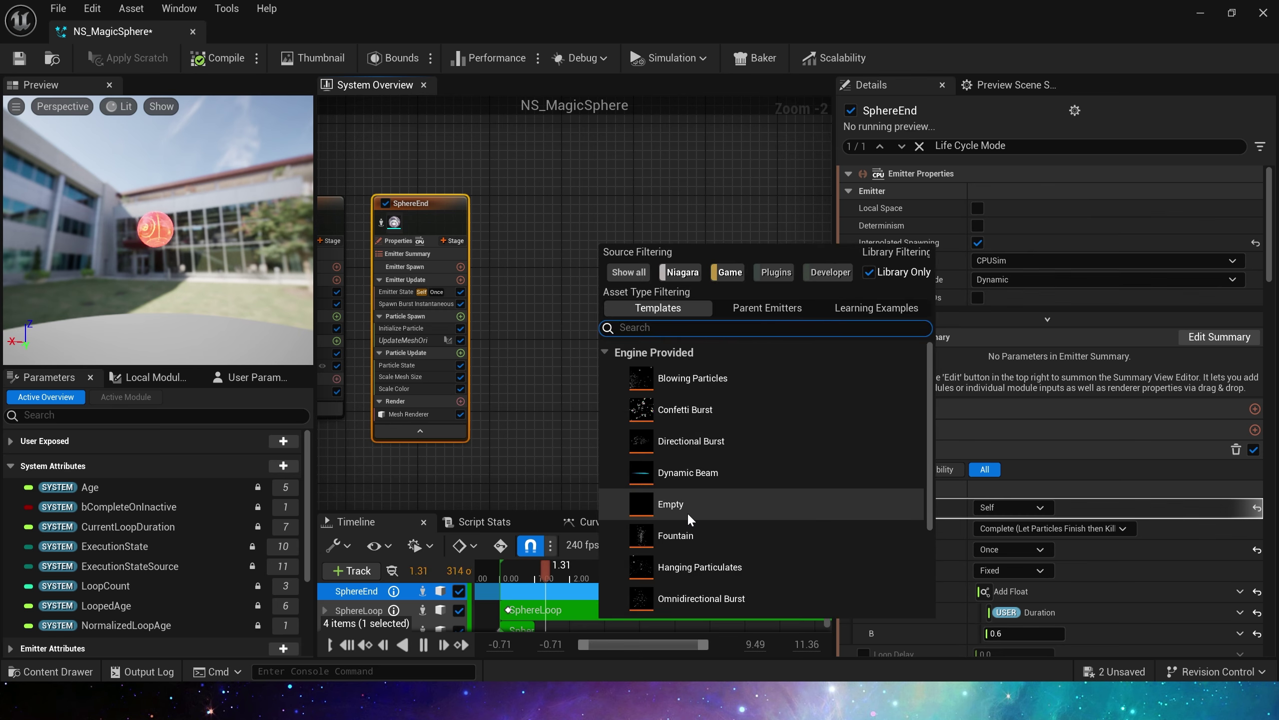
click(670, 504)
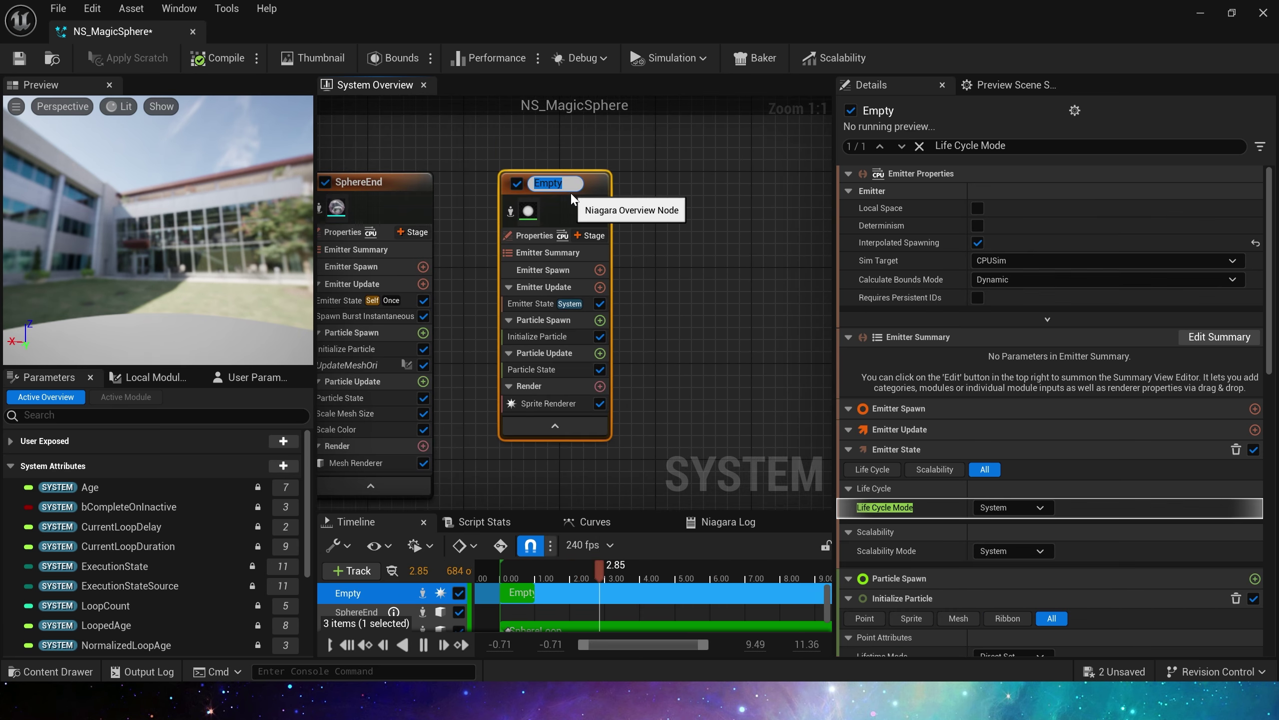
text(GlowSpawn)
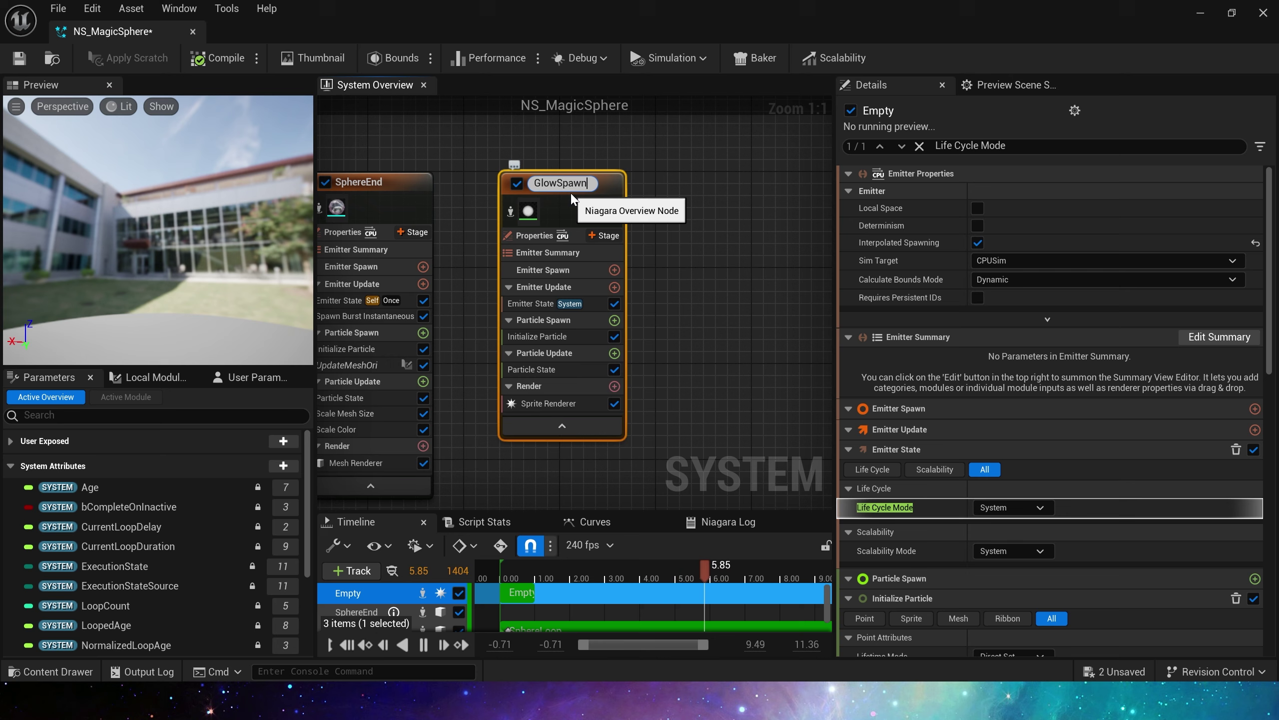
Replace GlowSpawn's Sprite Renderer with a Mesh Renderer that uses the SM_PriceShield_ProjectionPlane mesh
click(681, 314)
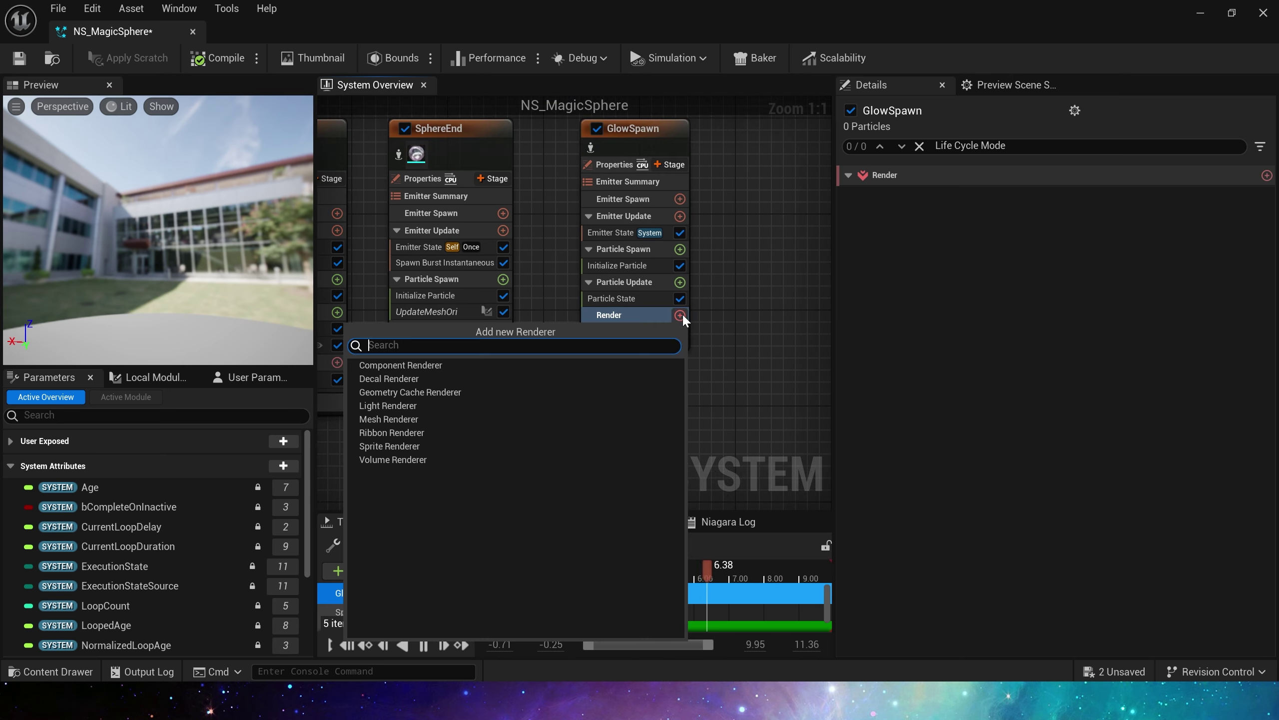
click(655, 419)
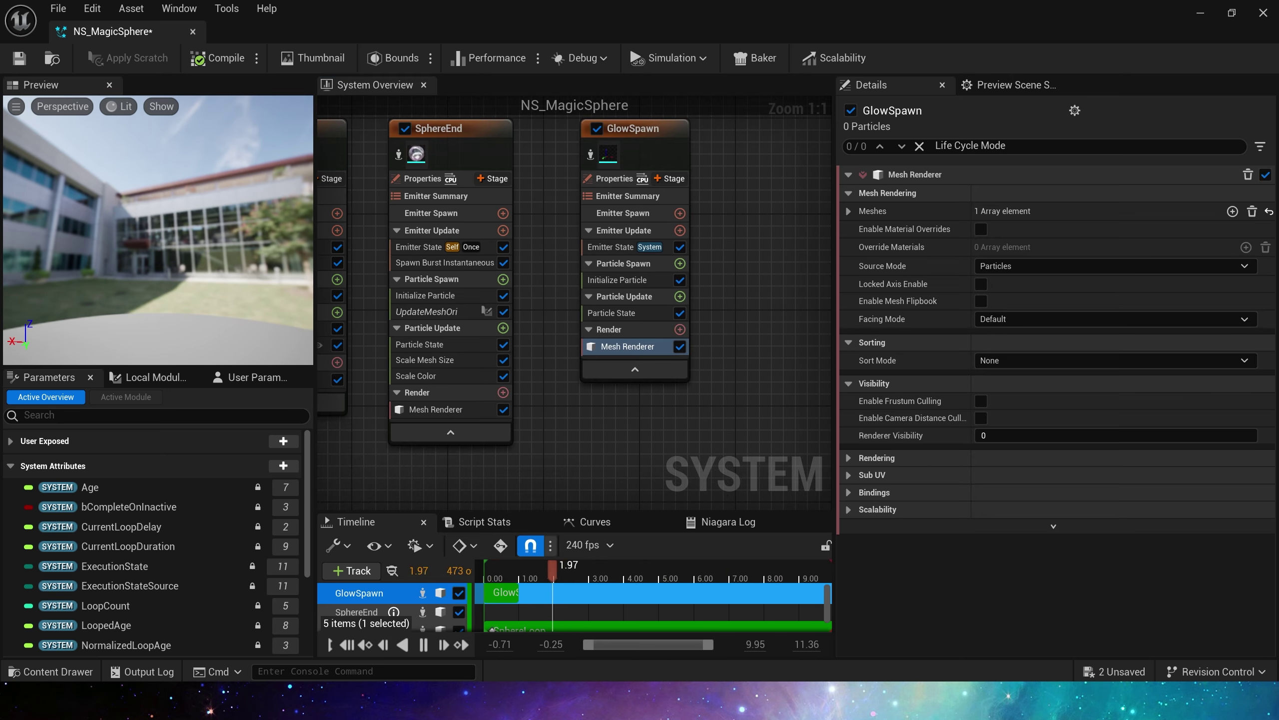
click(972, 213)
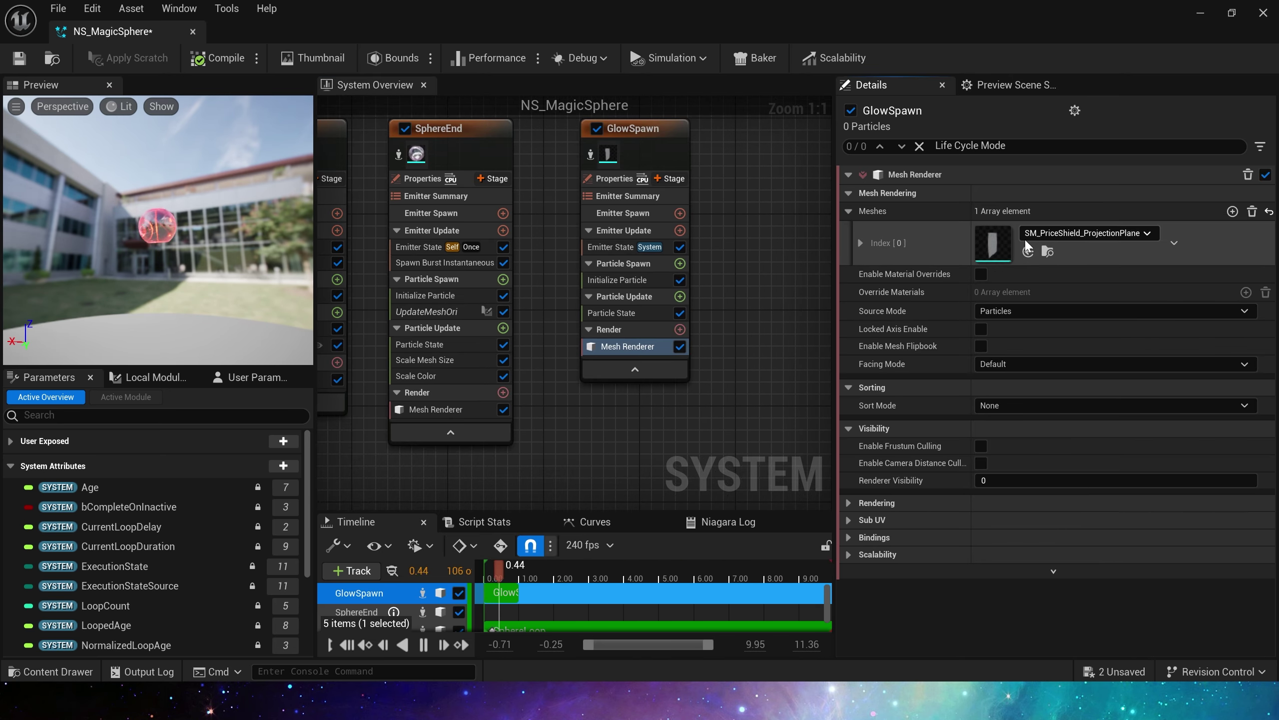
Enable Material Overrides on GlowSpawn's Mesh Renderer and assign M_Buff_Glow as the explicit override material
click(980, 275)
click(1246, 292)
click(860, 313)
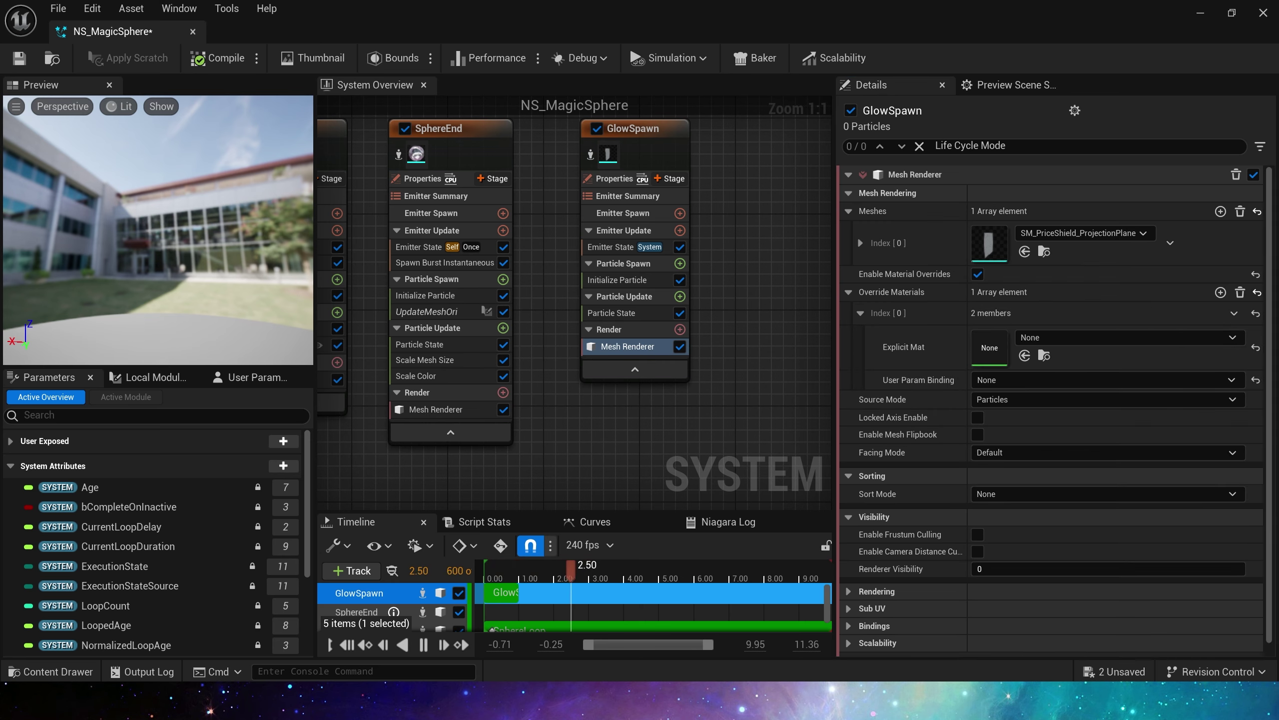
click(1024, 355)
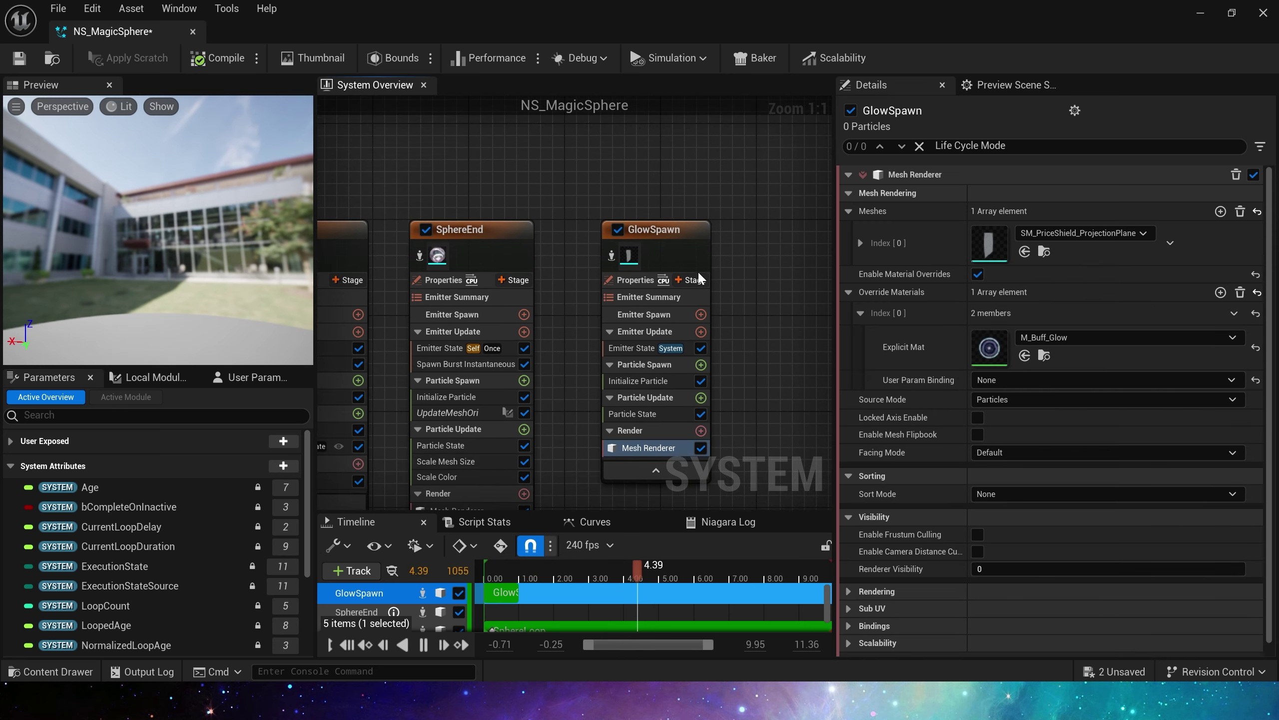
Set GlowSpawn's Emitter State to Life Cycle Mode Self and Loop Behavior Once
click(695, 264)
right_drag(453, 201, 766, 223)
drag(544, 222, 413, 293)
right_drag(799, 214, 341, 143)
click(580, 180)
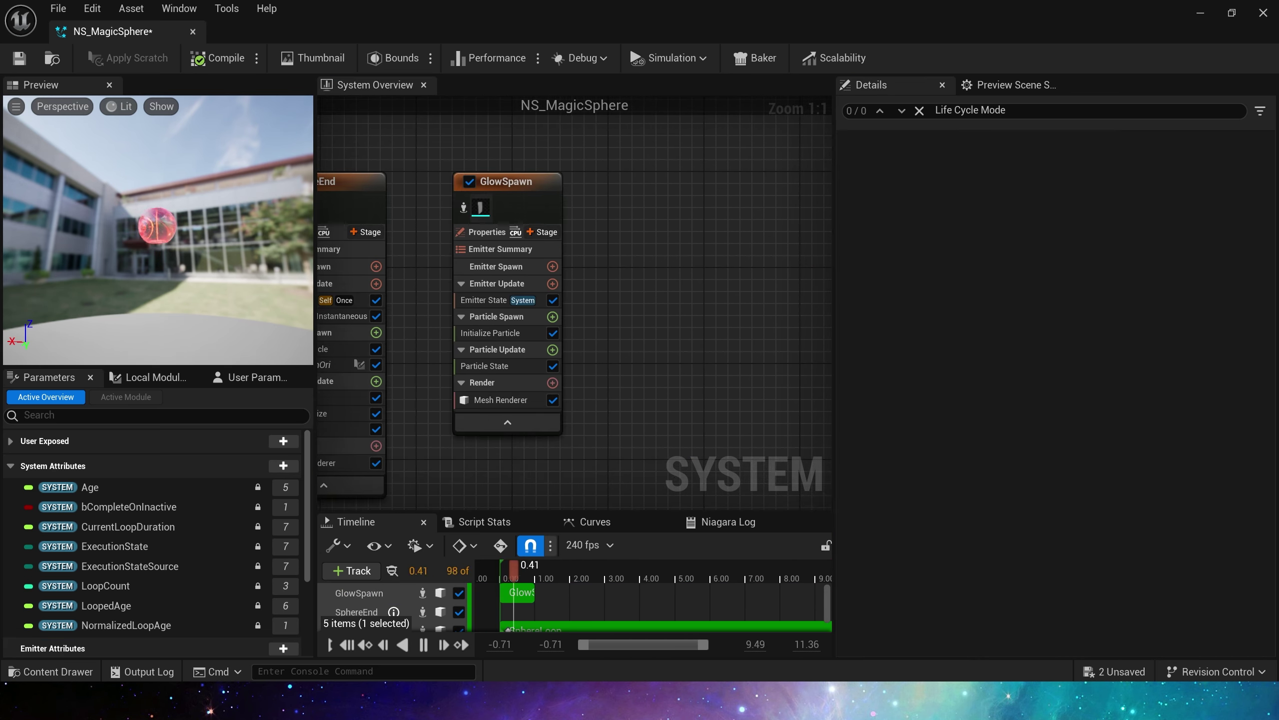
click(484, 300)
click(1015, 232)
click(1027, 266)
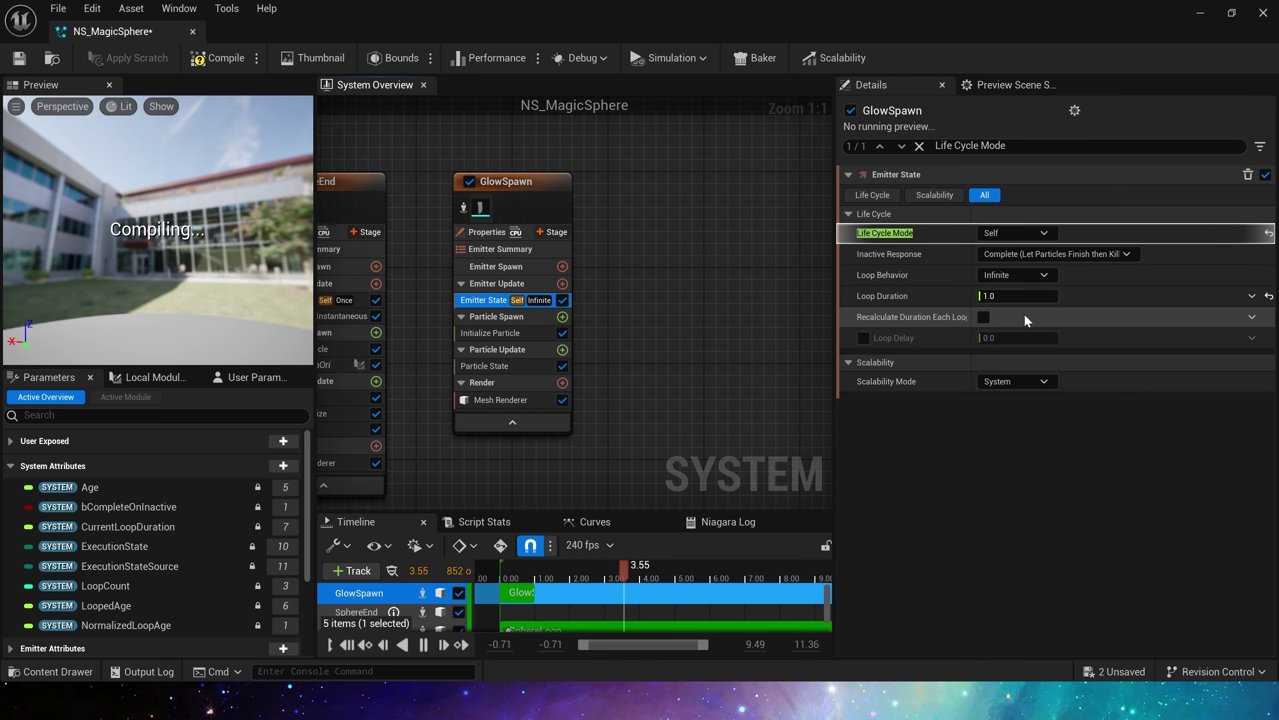
click(1015, 275)
click(1003, 292)
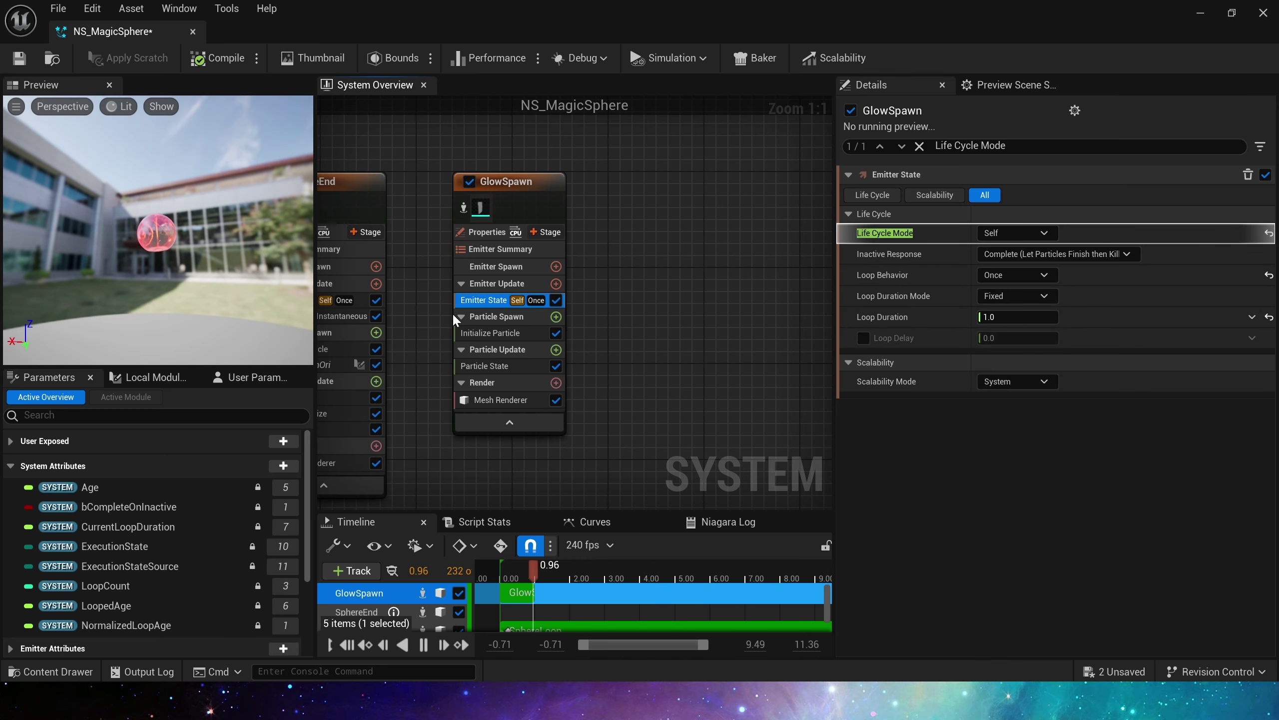
Add a Spawn Burst Instantaneous module to GlowSpawn's Emitter Update and check the effect in the preview
click(556, 283)
click(314, 348)
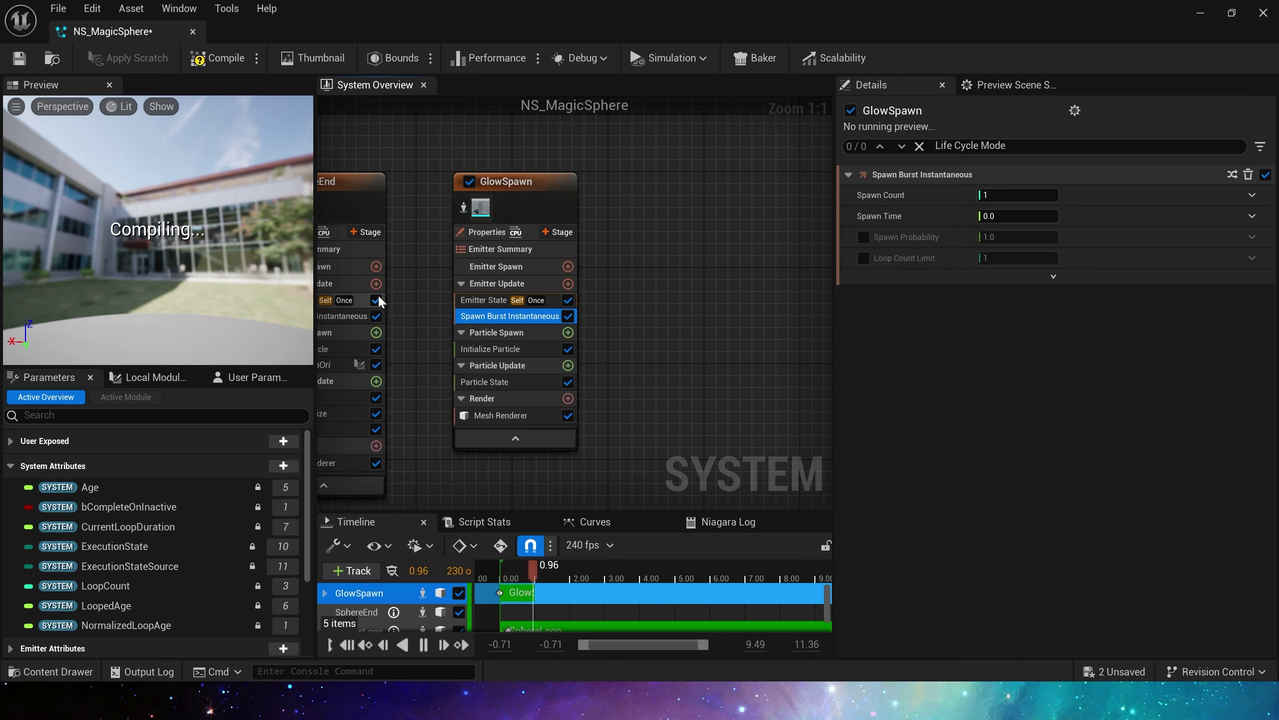
drag(180, 266, 281, 266)
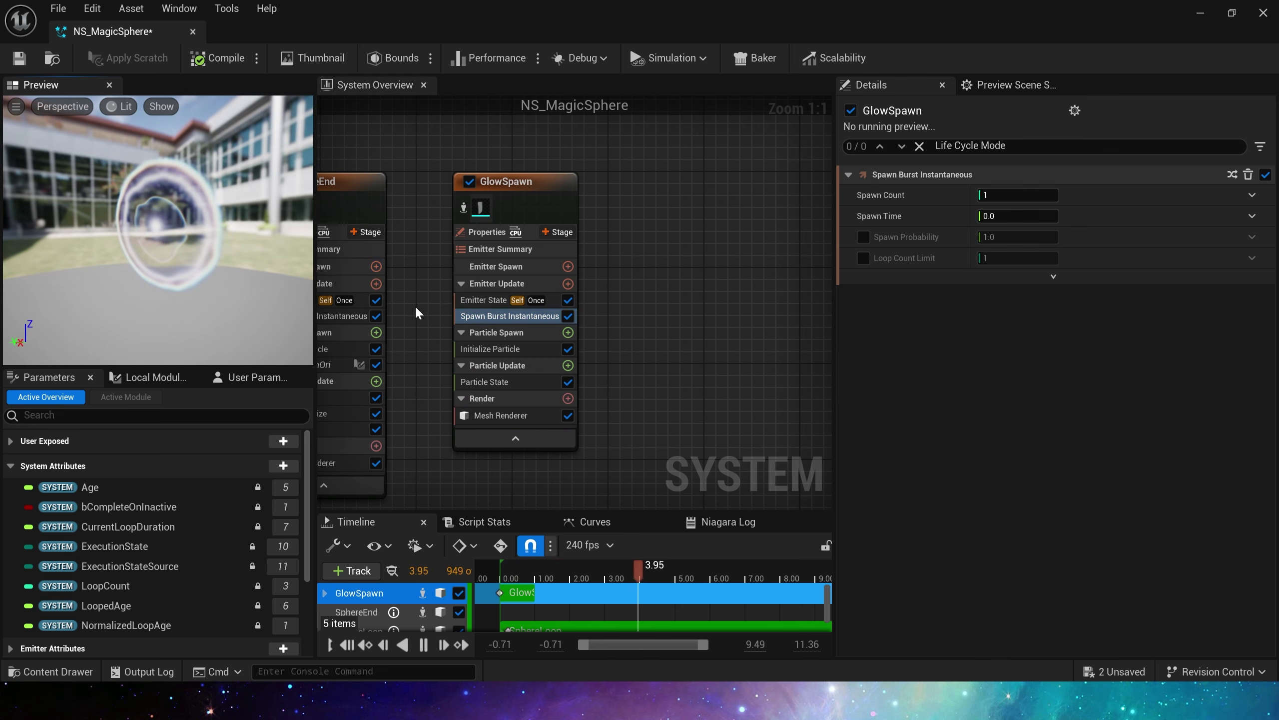
Set the particle Lifetime in GlowSpawn's Initialize Particle module to 0.3
click(504, 349)
click(1028, 253)
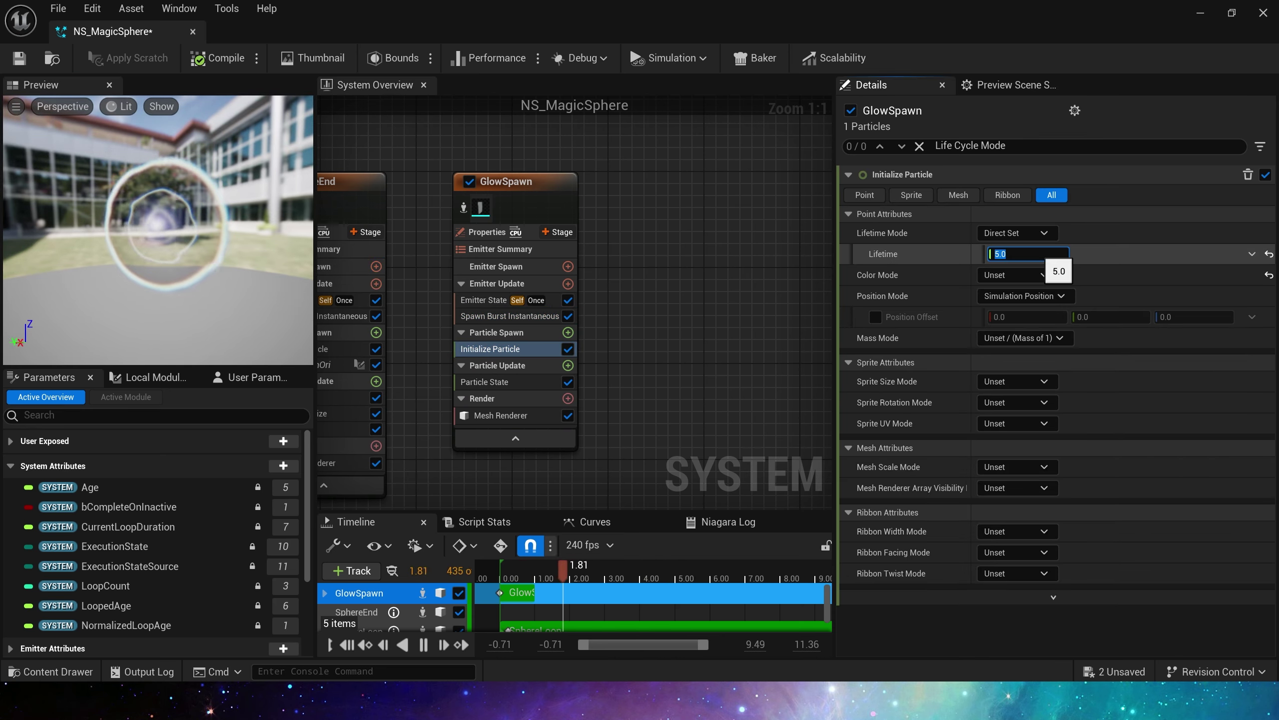
text(0.3)
key(Return)
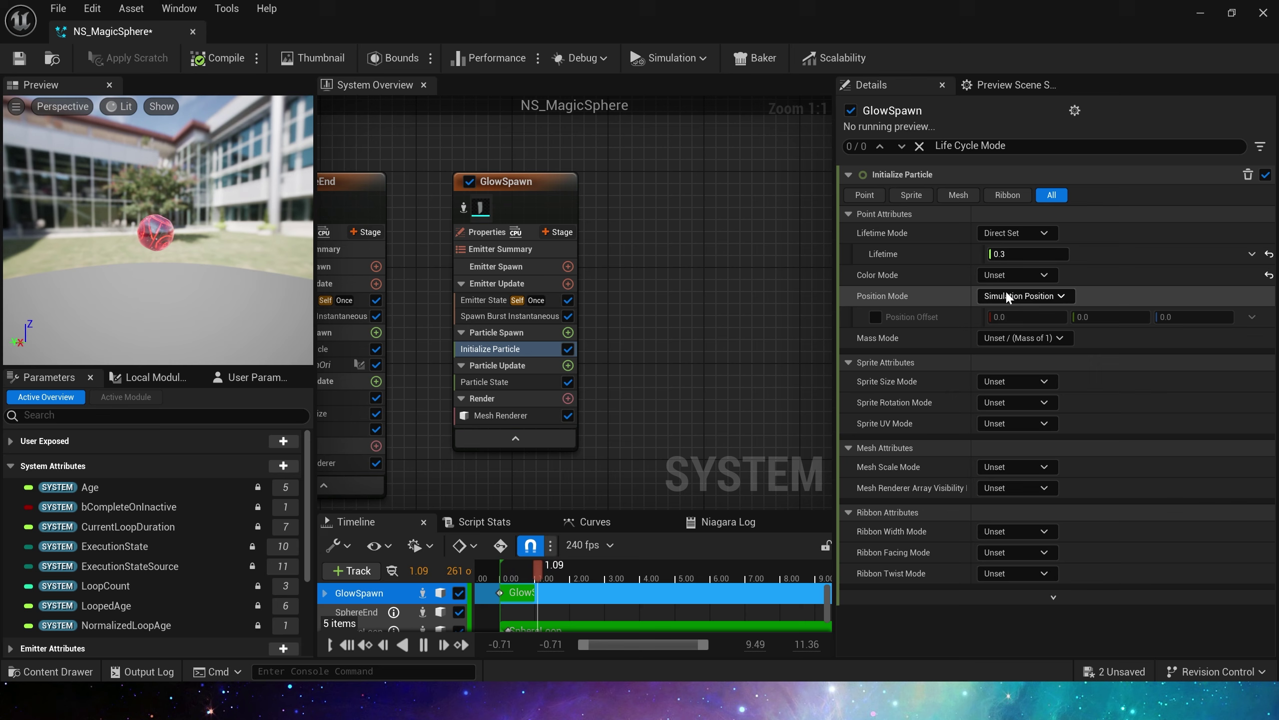
Set GlowSpawn's Color Mode to Direct Set and link its Color to the Linear Color user parameter
click(1015, 275)
click(1014, 310)
click(151, 377)
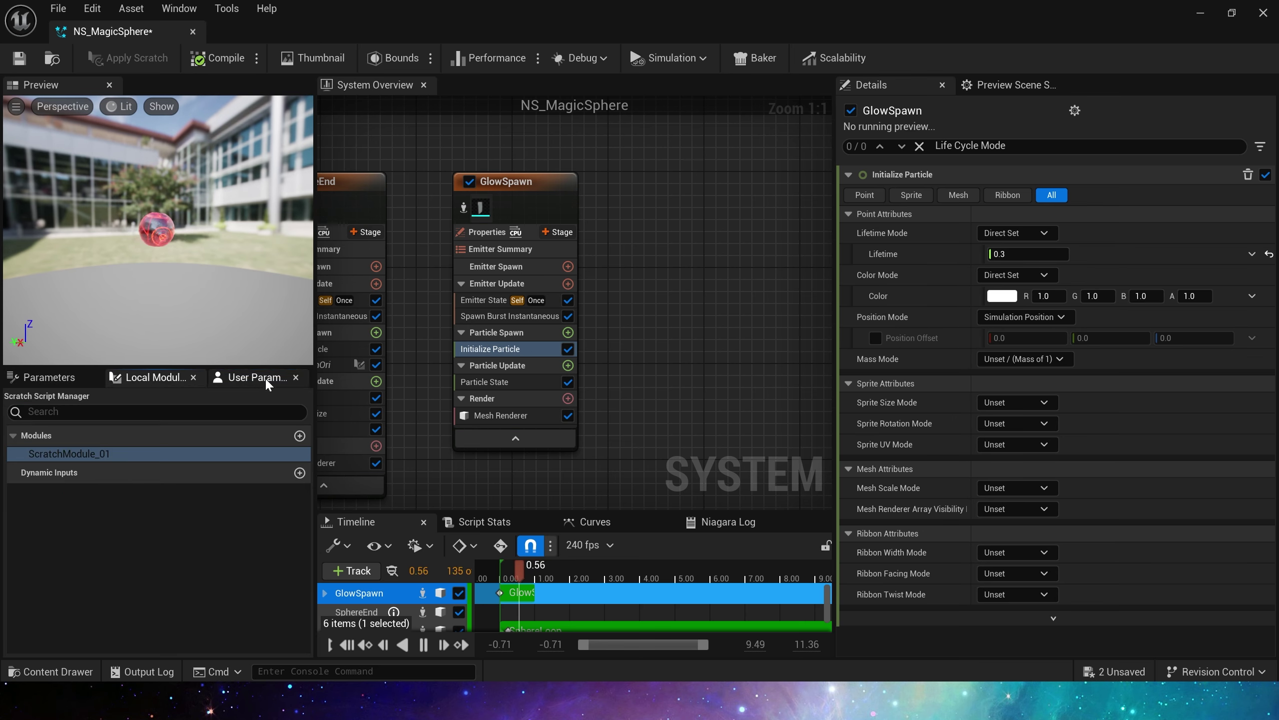
click(264, 378)
drag(76, 454, 1031, 296)
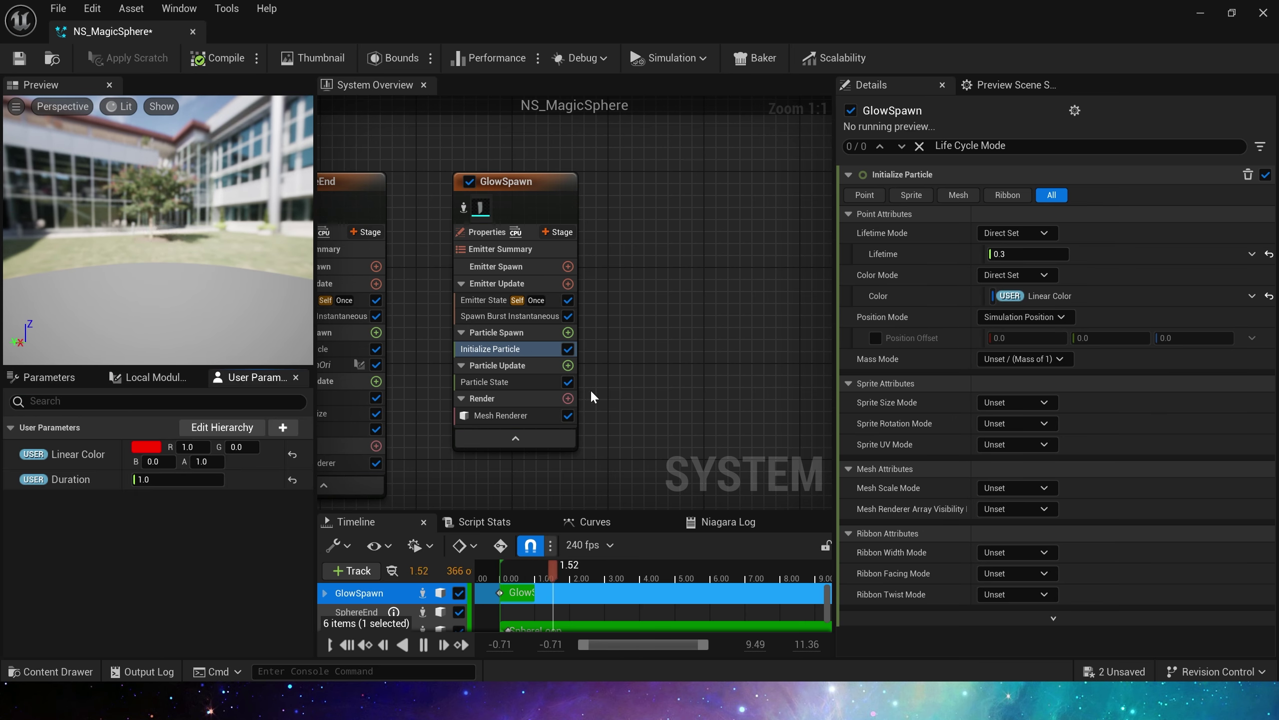
Set GlowSpawn's Mesh Scale Mode to Uniform with a Mesh Uniform Scale of 0.3
click(1038, 487)
click(1043, 534)
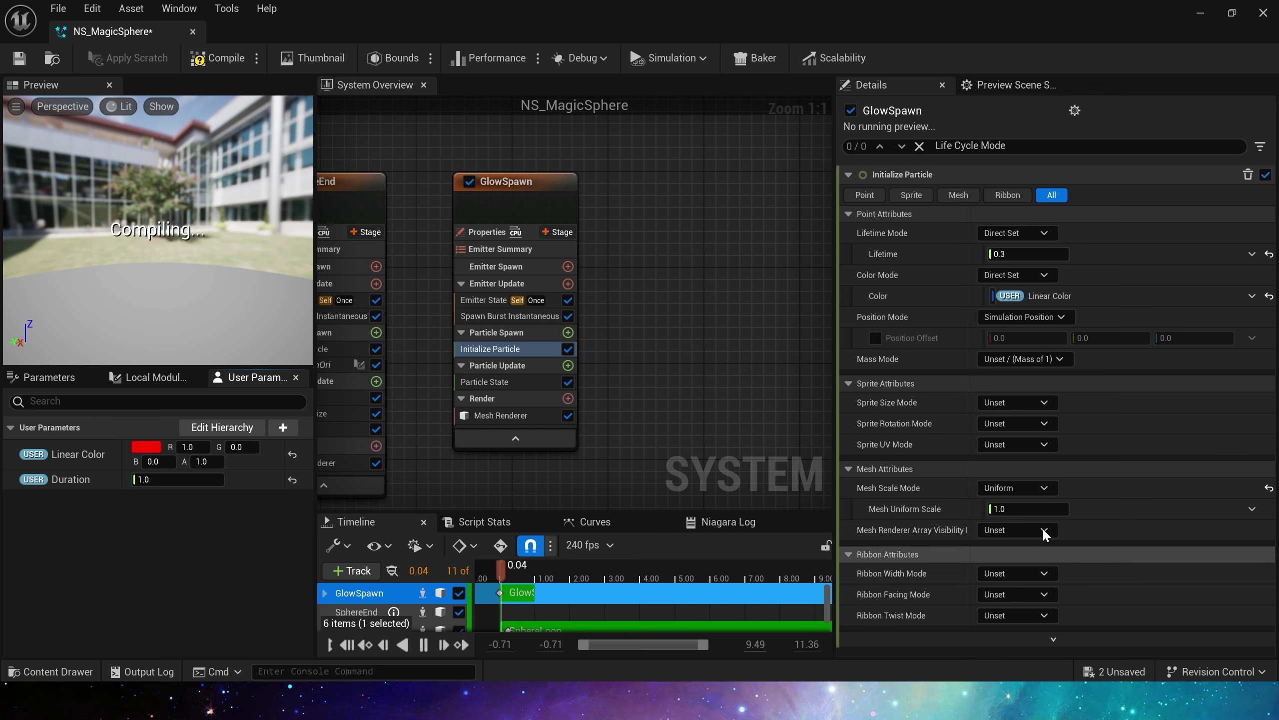
click(1027, 508)
text(0.3)
key(Tab)
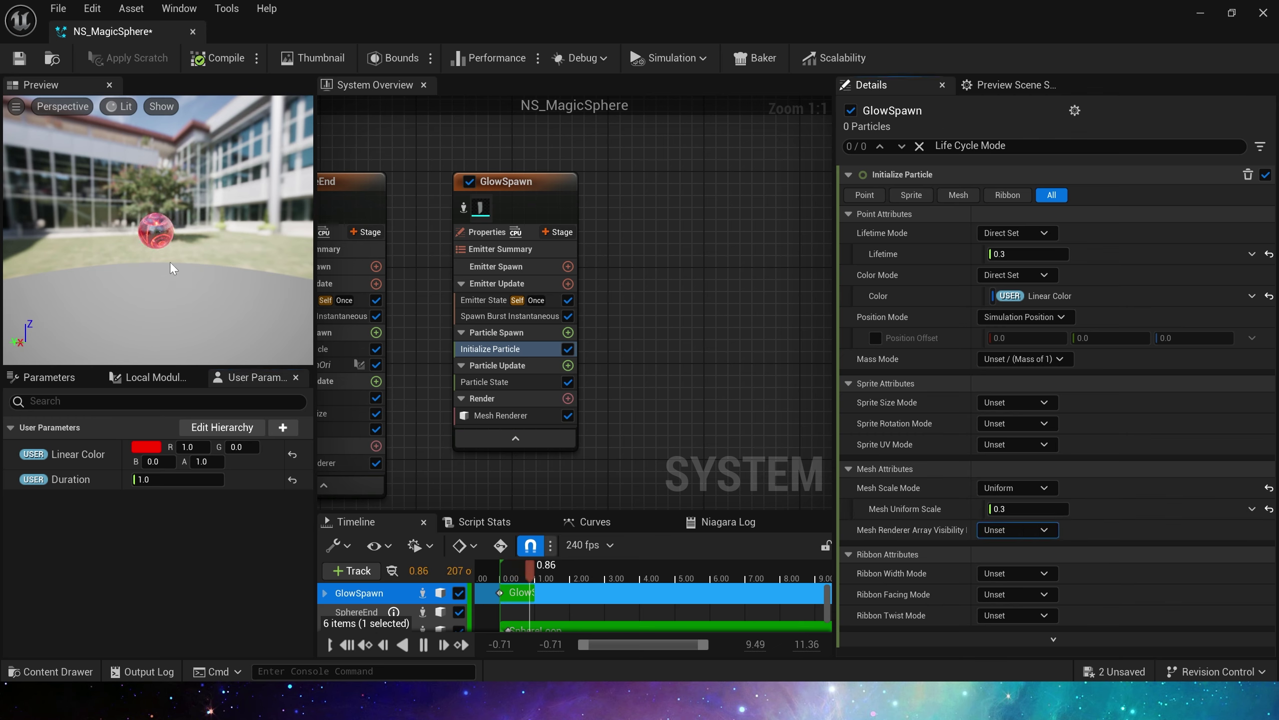
Fine-tune GlowSpawn's Mesh Uniform Scale, trying 0.32 and settling on 0.31
click(1031, 509)
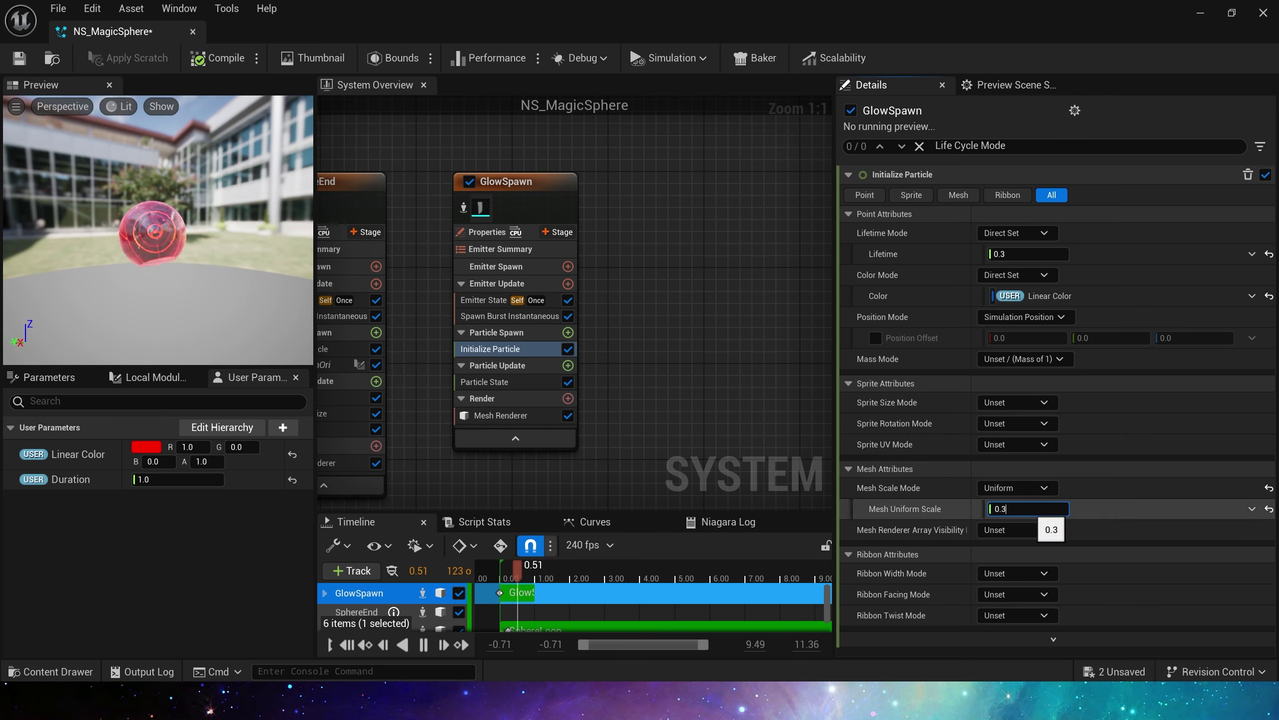
text(2)
key(Tab)
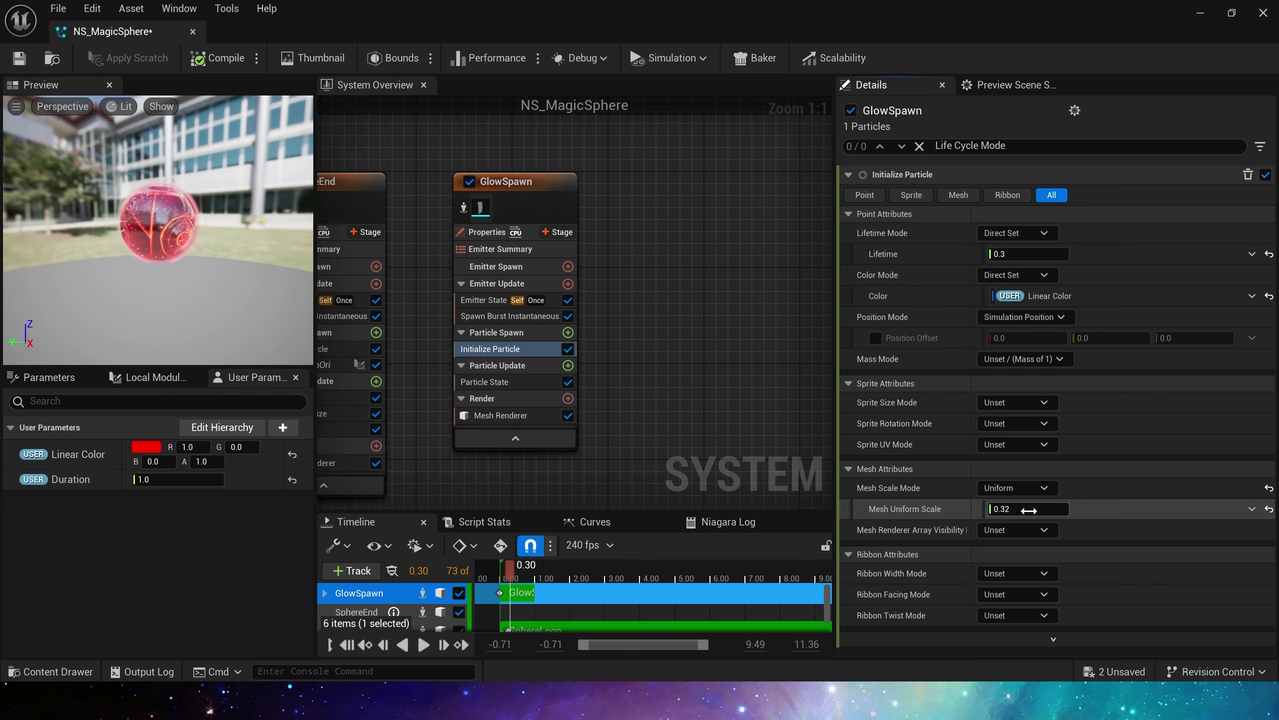
click(1028, 510)
key(BackSpace)
text(1)
key(Tab)
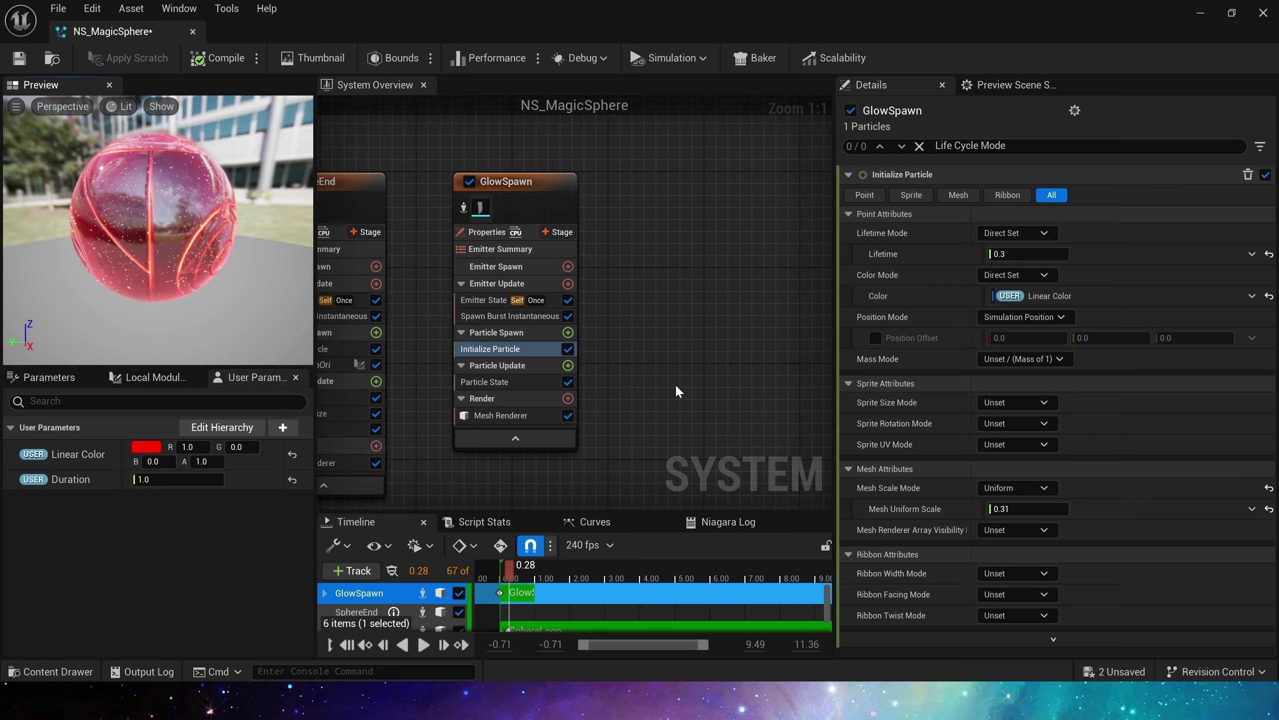
Copy SphereEnd's Scale Mesh Size and Scale Color modules into GlowSpawn's Particle Update, and duplicate the GlowSpawn emitter beside it
right_drag(554, 363, 801, 318)
scroll(801, 318, down, 1)
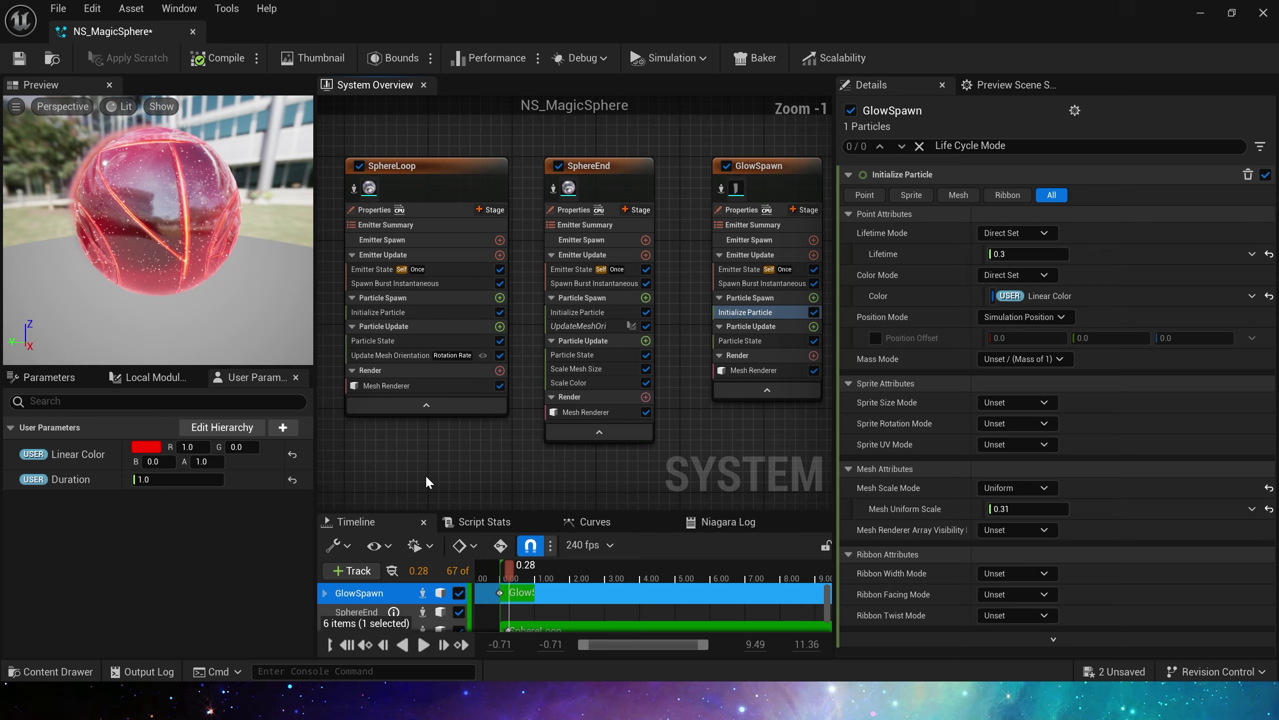
right_drag(426, 474, 325, 401)
click(597, 355)
ctrl+click(590, 369)
scroll(411, 266, up, 1)
click(407, 266)
key(ctrl+v)
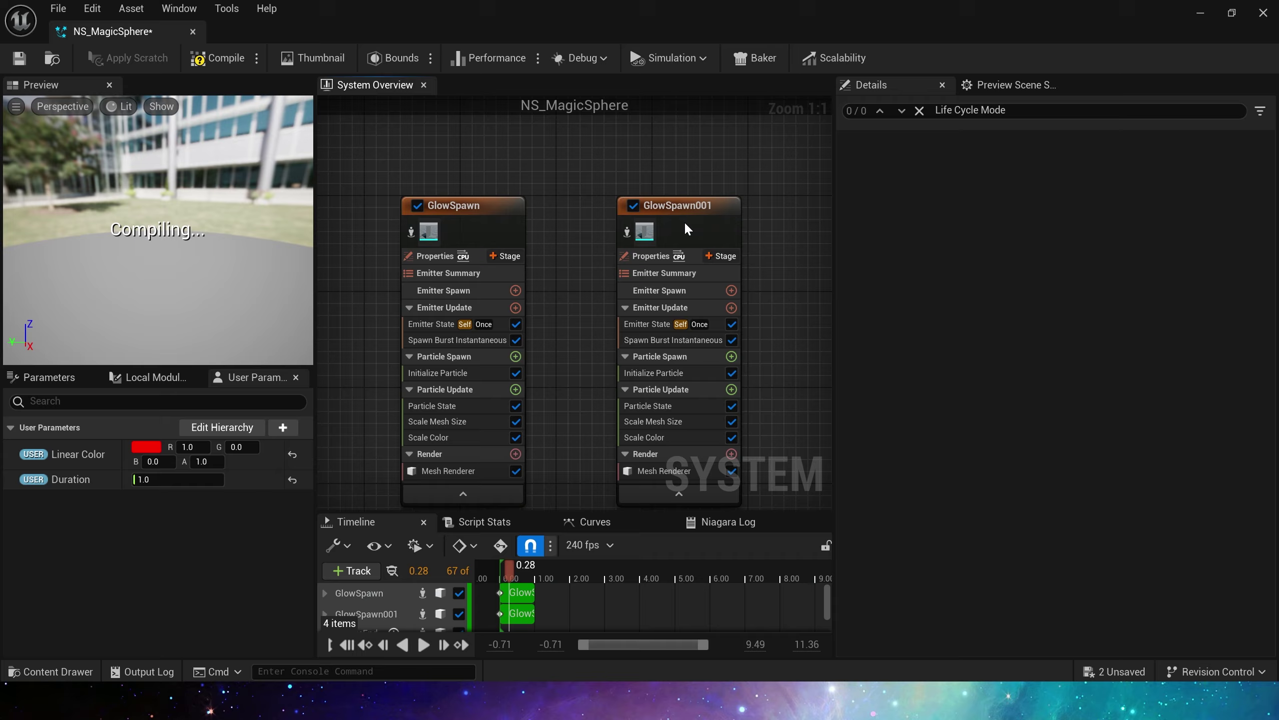
Rename the duplicated GlowSpawn001 emitter as GlowLoop
click(685, 229)
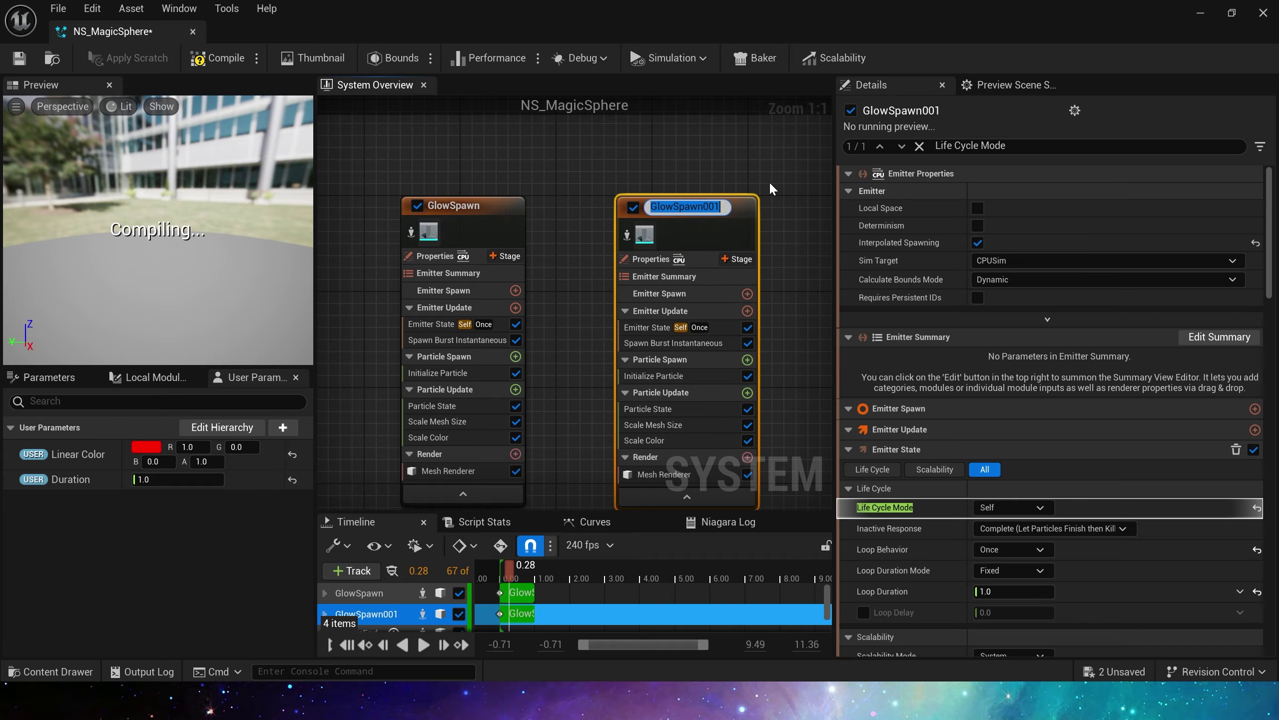
key(F2)
key(BackSpace)
key(BackSpace)
key(BackSpace)
key(BackSpace)
key(BackSpace)
key(BackSpace)
key(BackSpace)
key(BackSpace)
text(Loop)
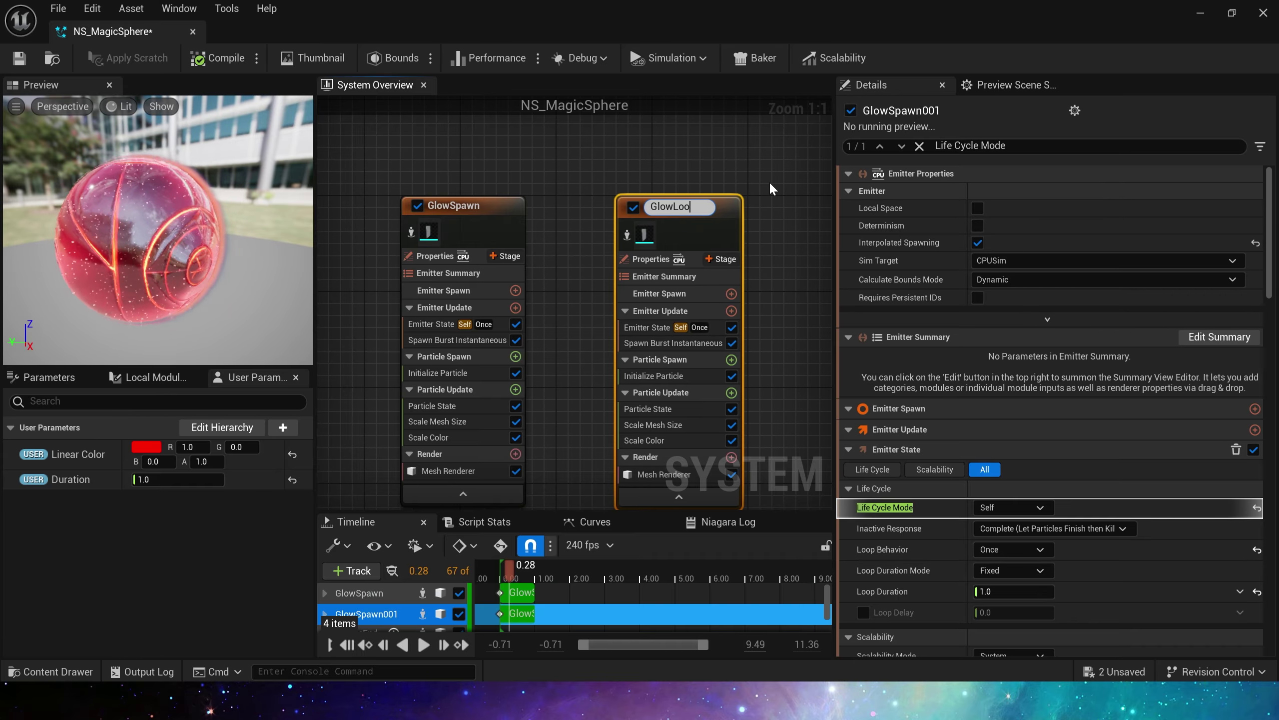
key(Return)
Rearrange the emitters so that SphereLoop sits right beside GlowLoop
click(631, 331)
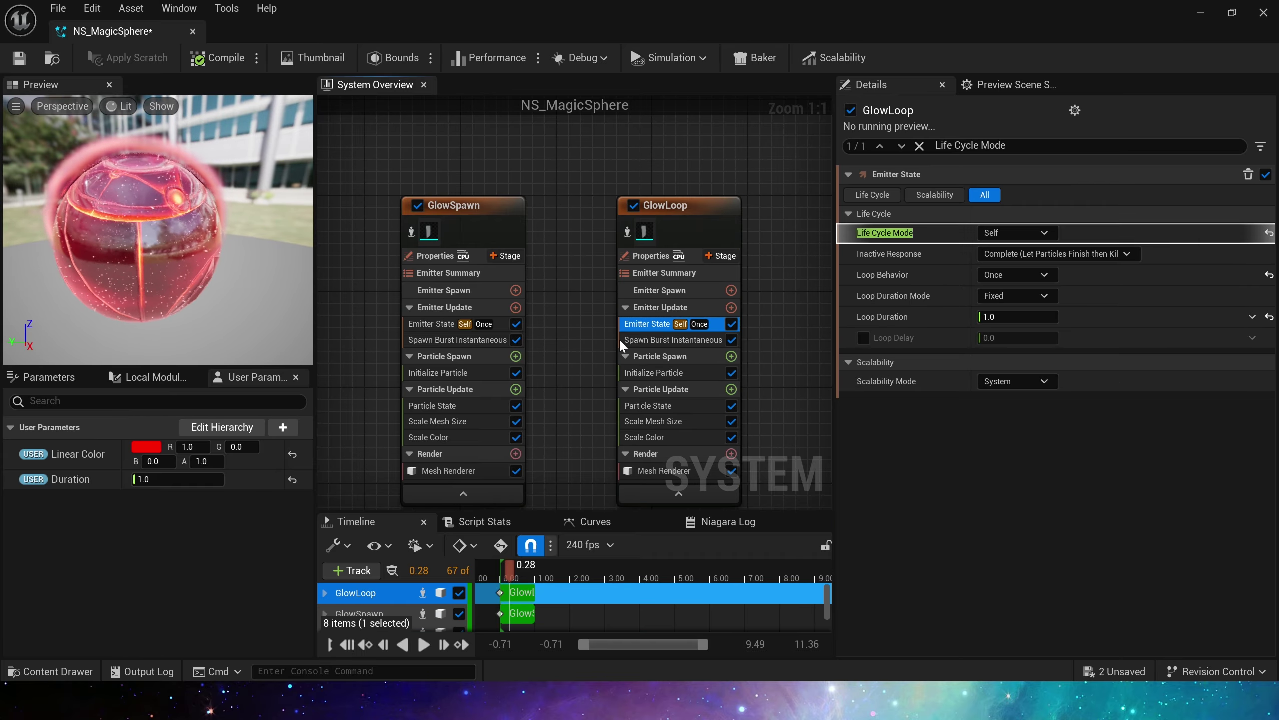
click(623, 340)
click(476, 257)
scroll(530, 146, down, 2)
right_drag(352, 206, 488, 252)
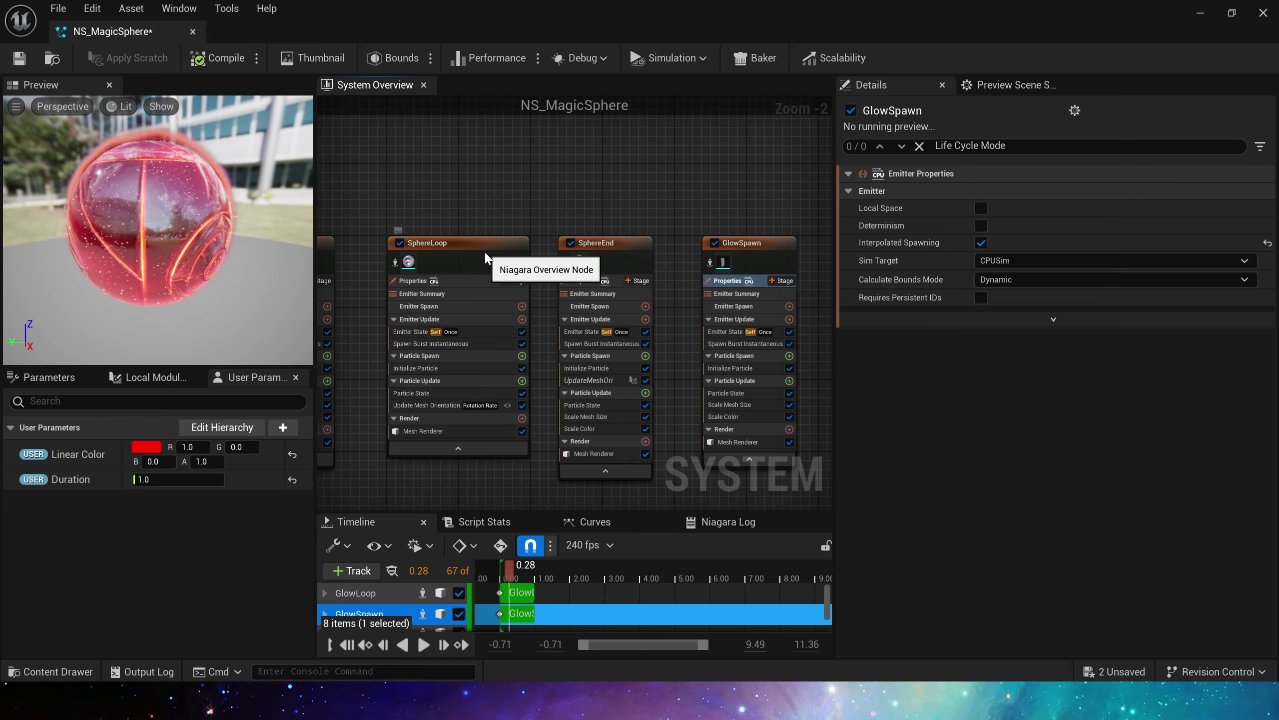
drag(486, 254, 726, 270)
drag(632, 261, 511, 244)
right_drag(498, 213, 588, 141)
scroll(588, 141, up, 2)
Copy SphereLoop's Loop Duration, an Add Float of 0.3 and the Duration user parameter, into GlowLoop's Emitter State
click(628, 287)
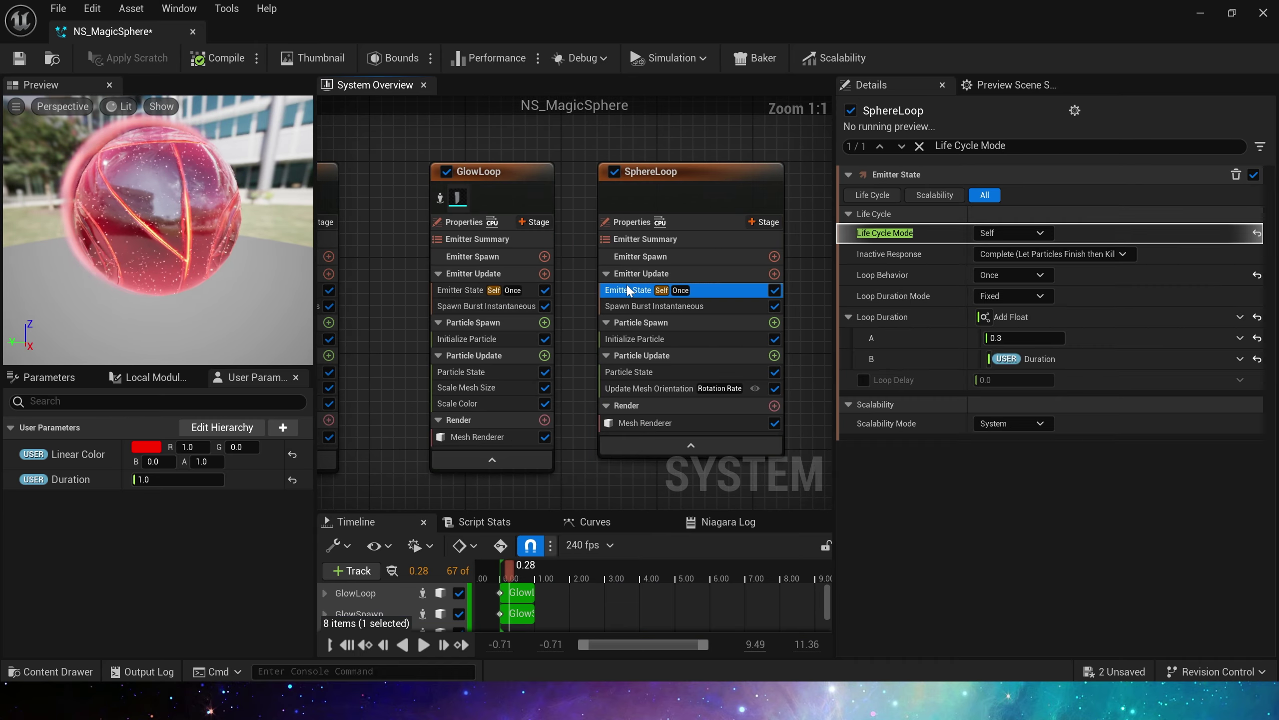
click(629, 304)
click(633, 293)
click(1019, 321)
click(469, 291)
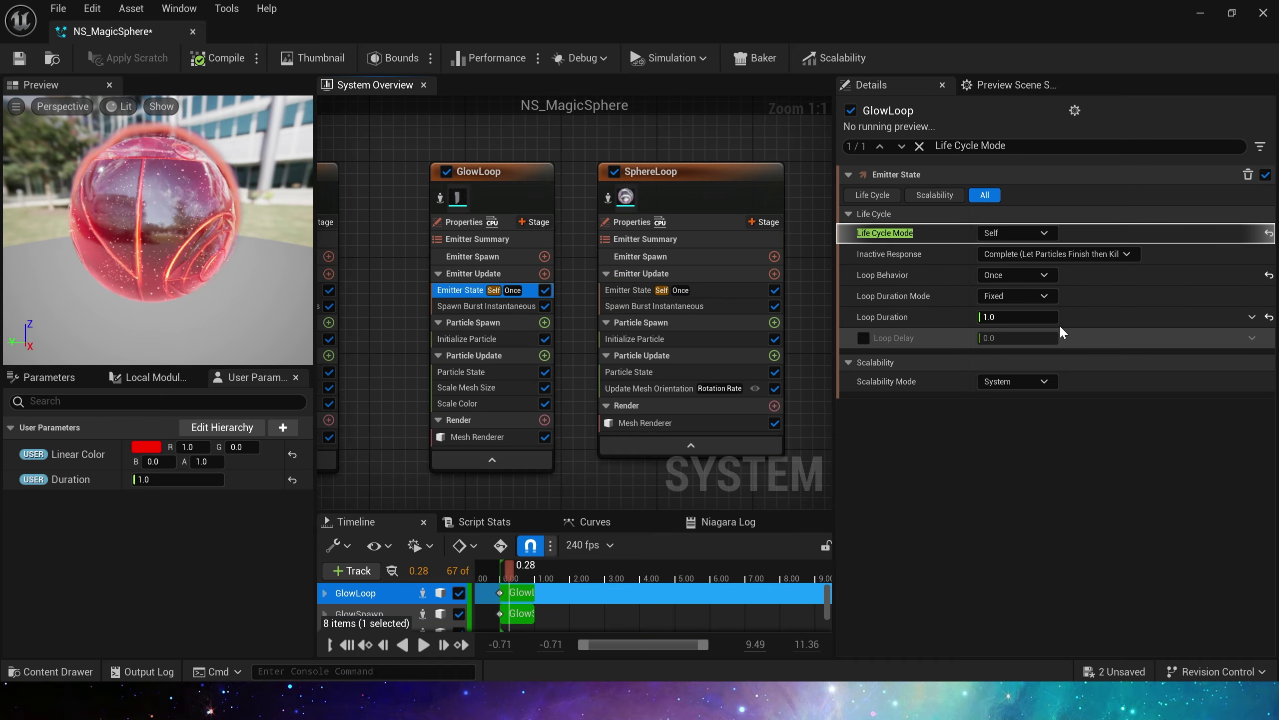
click(1062, 320)
key(ctrl+v)
Set the Spawn Time of GlowLoop's Spawn Burst Instantaneous module to 0.25, checking SphereLoop's module for reference
click(657, 309)
click(475, 307)
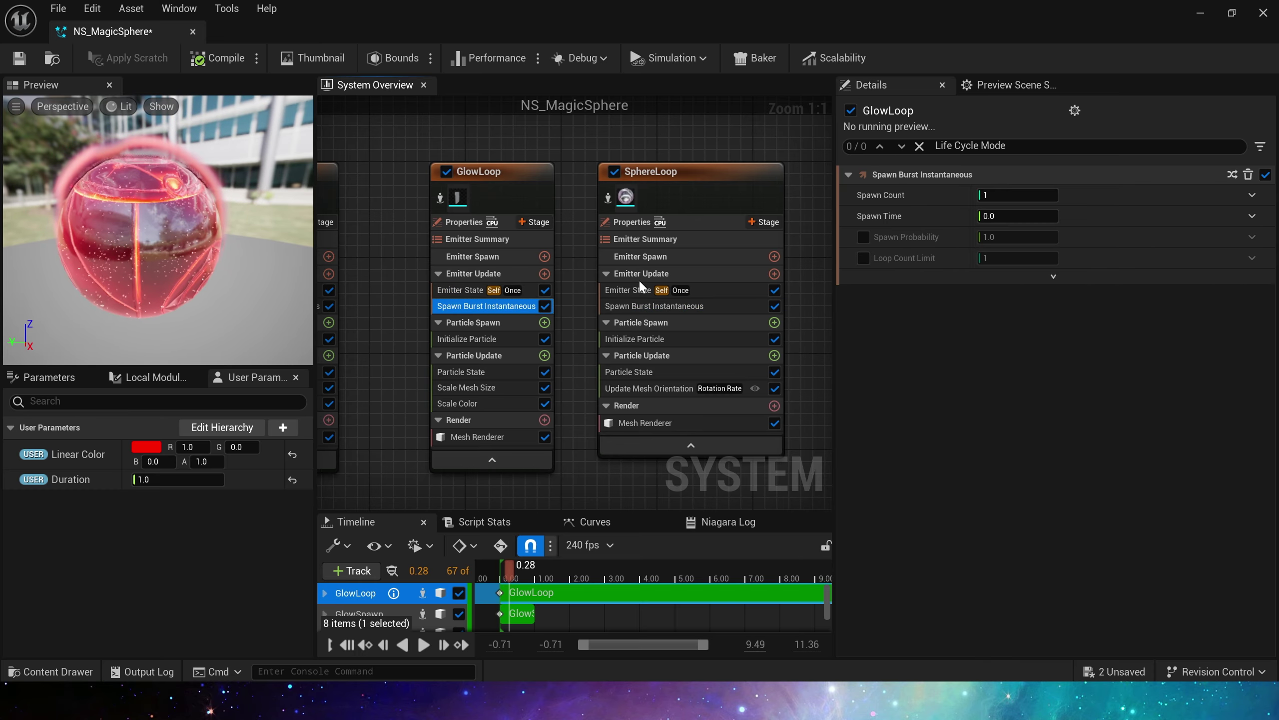
click(1018, 218)
Copy SphereLoop's Lifetime link to the Duration user parameter into GlowLoop's Initialize Particle and compare the two modules
click(664, 340)
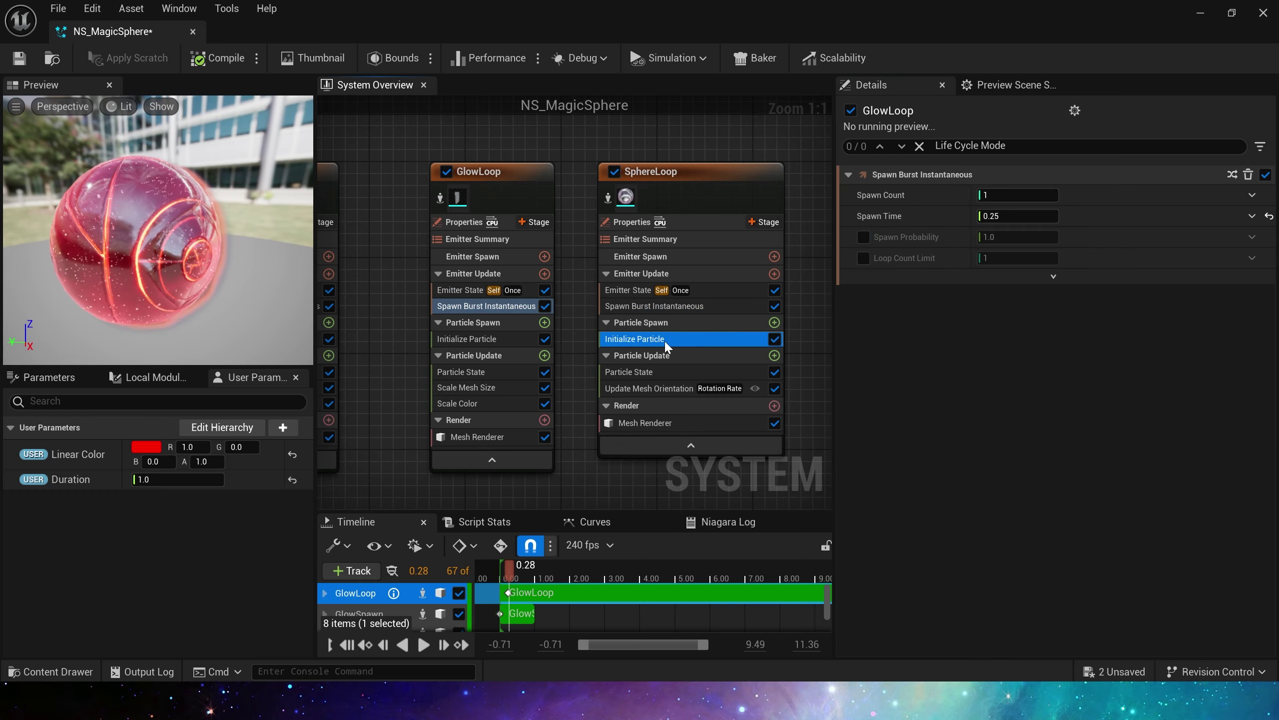
click(481, 338)
click(660, 341)
click(1106, 260)
click(503, 341)
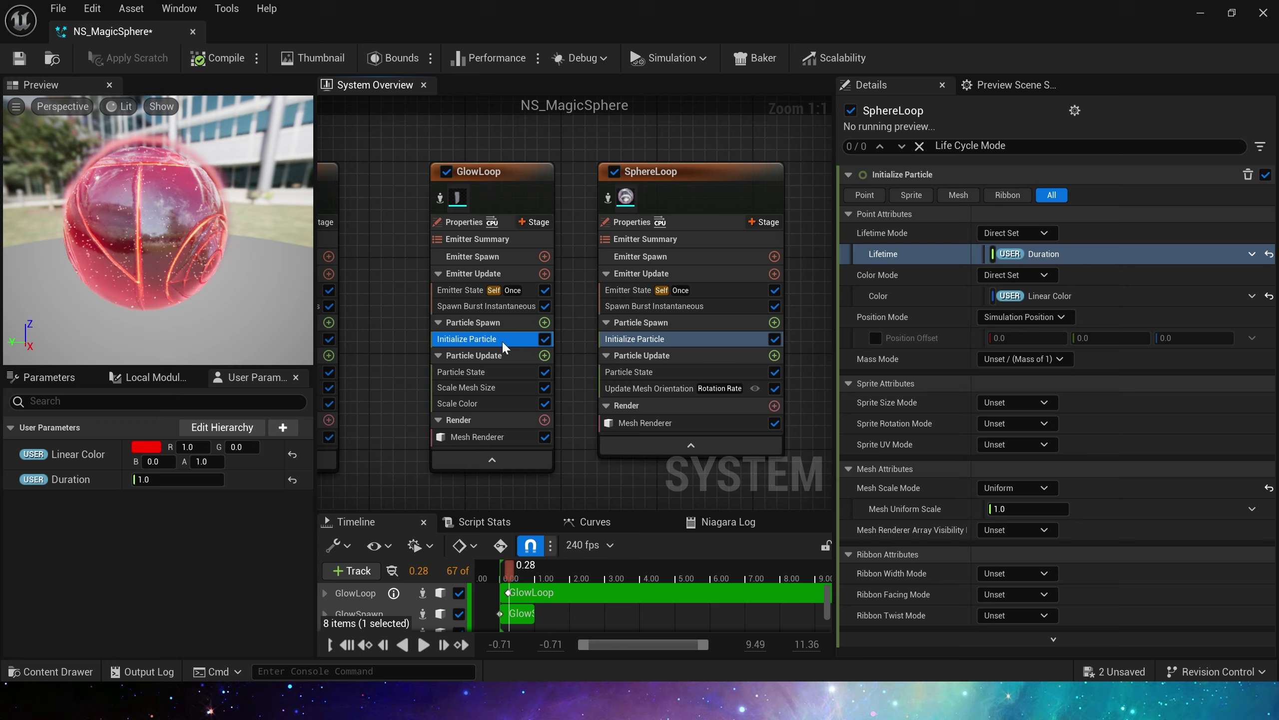
click(1087, 257)
right_drag(573, 432, 586, 391)
click(645, 299)
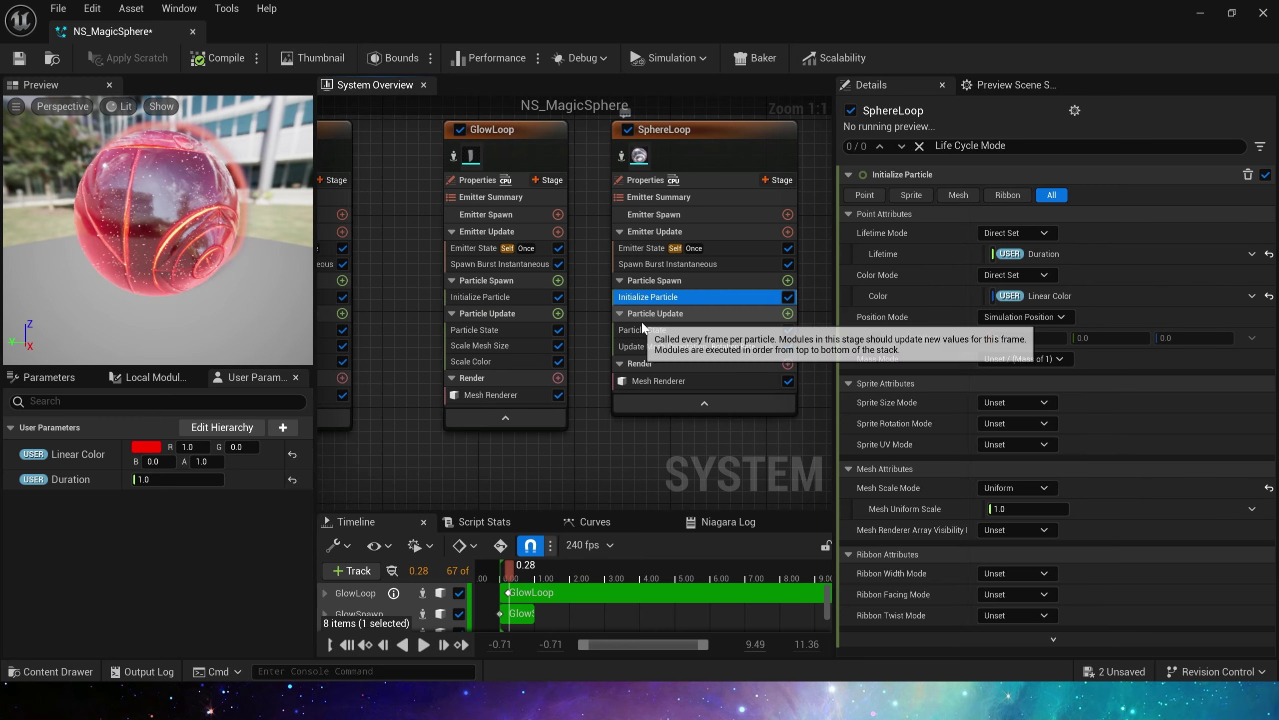
click(519, 298)
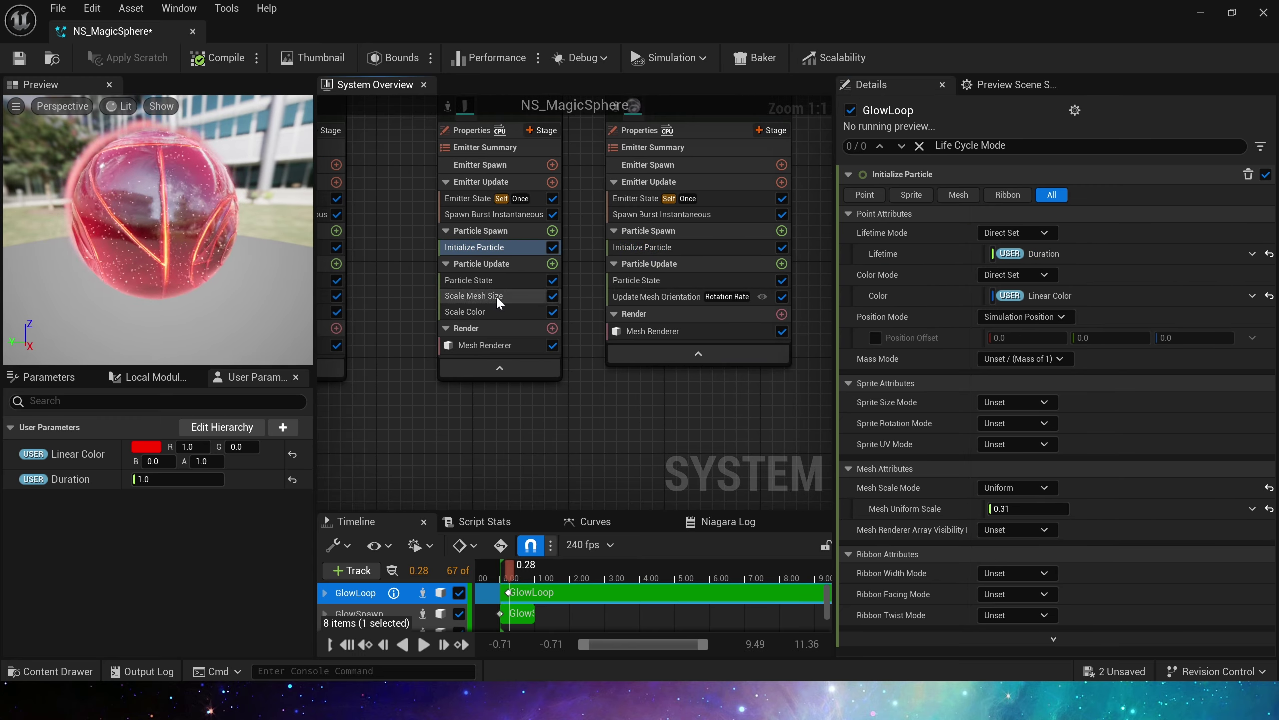
Delete the Scale Mesh Size and Scale Color modules from GlowLoop's Particle Update and check SphereLoop's Update Mesh Orientation
click(496, 296)
ctrl+click(544, 311)
key(Delete)
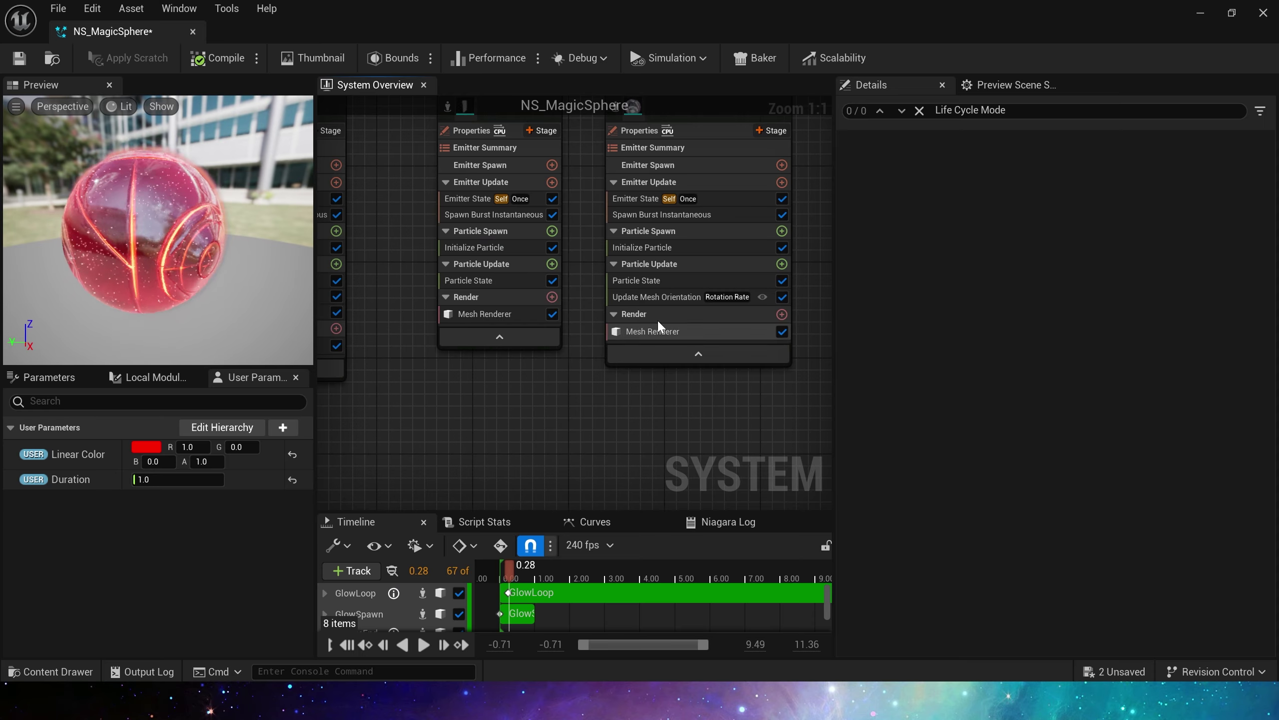
click(663, 299)
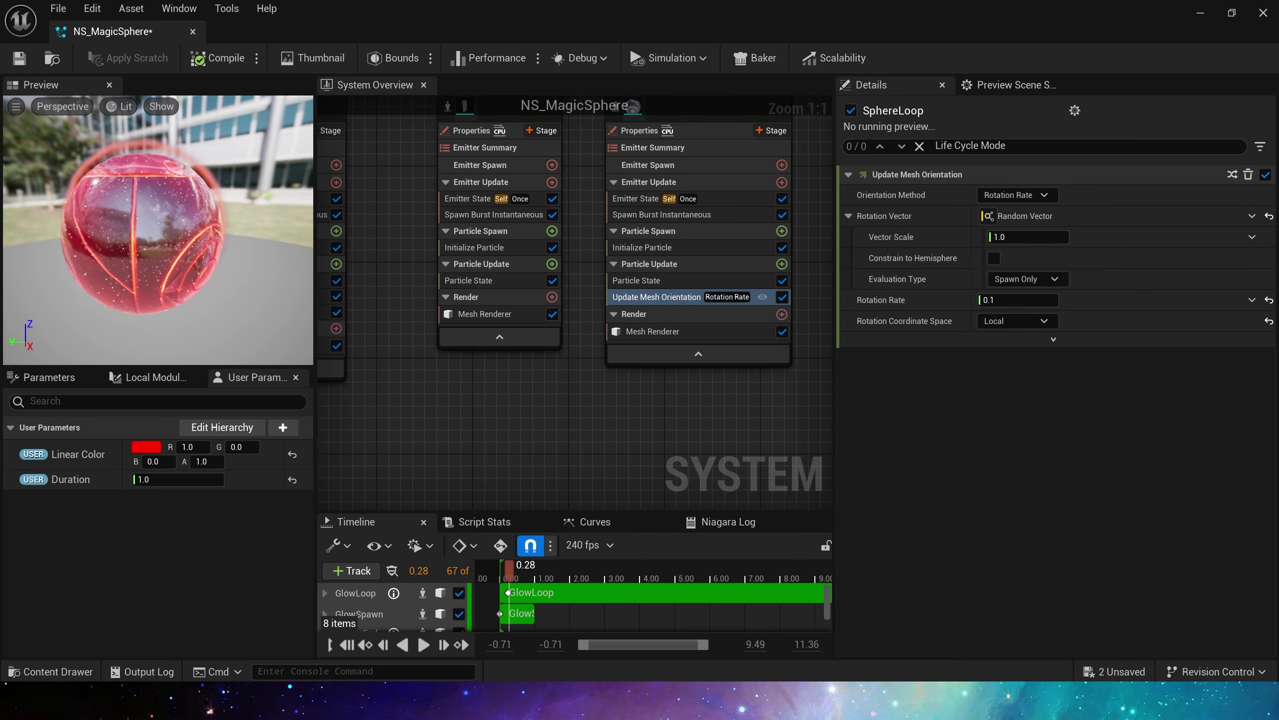
Add a Scale Color module to GlowLoop's Particle Update and drive Scale Alpha with a Float from Curve using the bell-shaped template
click(583, 316)
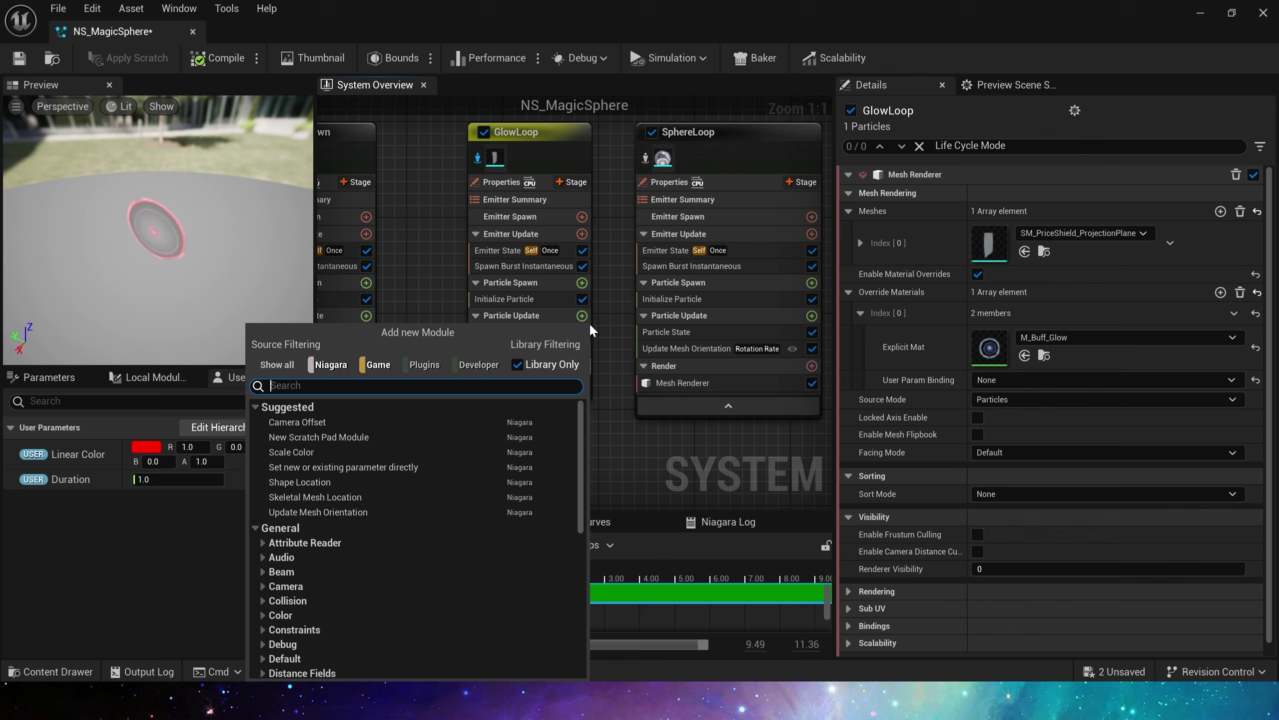
click(292, 451)
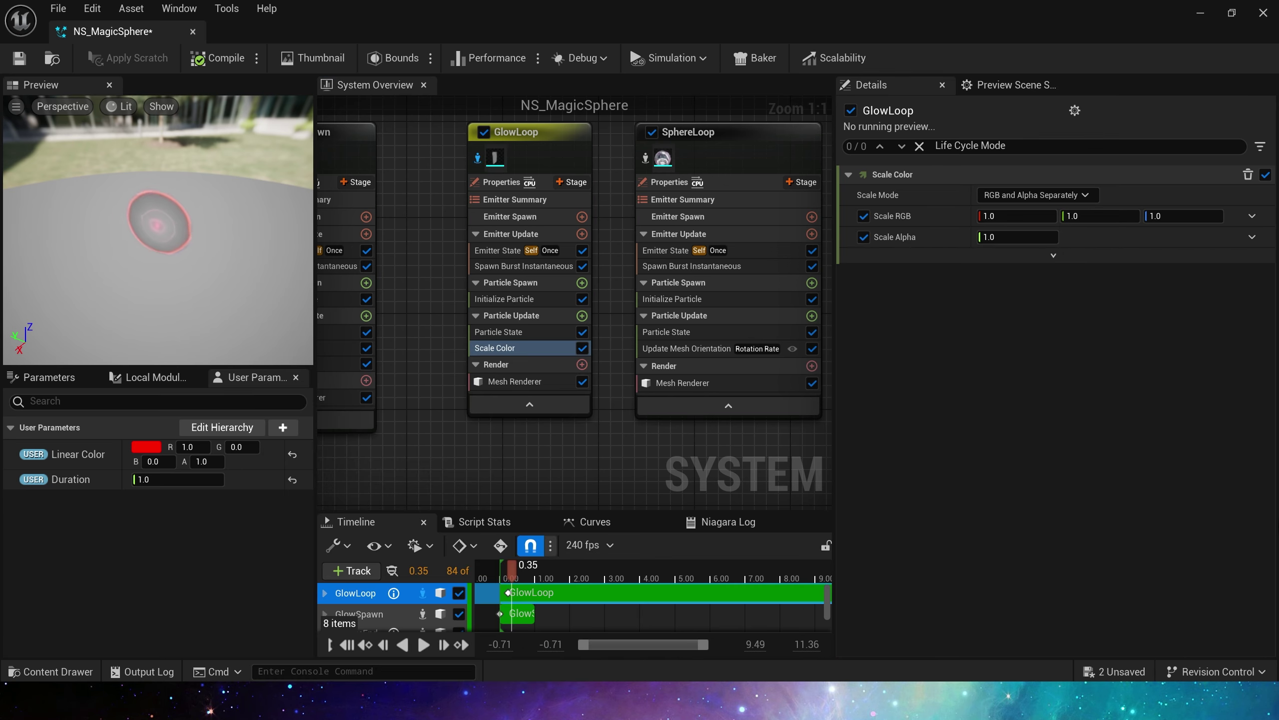
click(1252, 237)
text(cur)
key(Return)
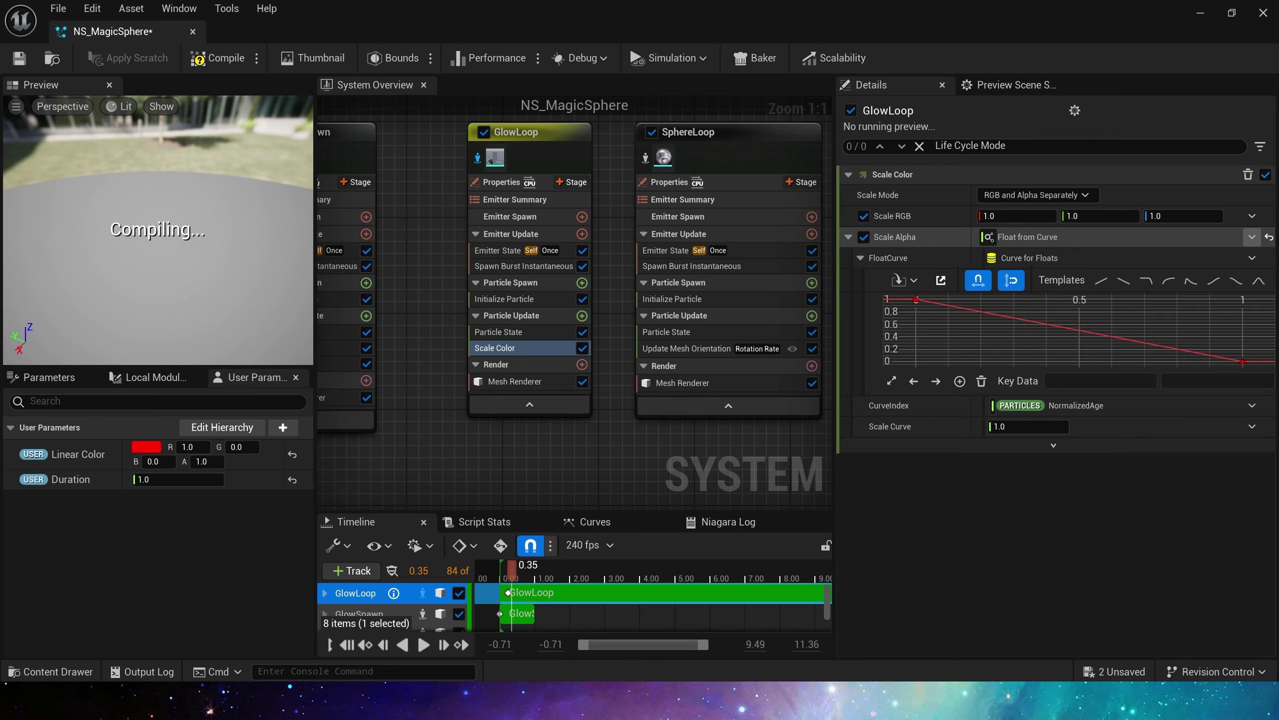
click(1259, 282)
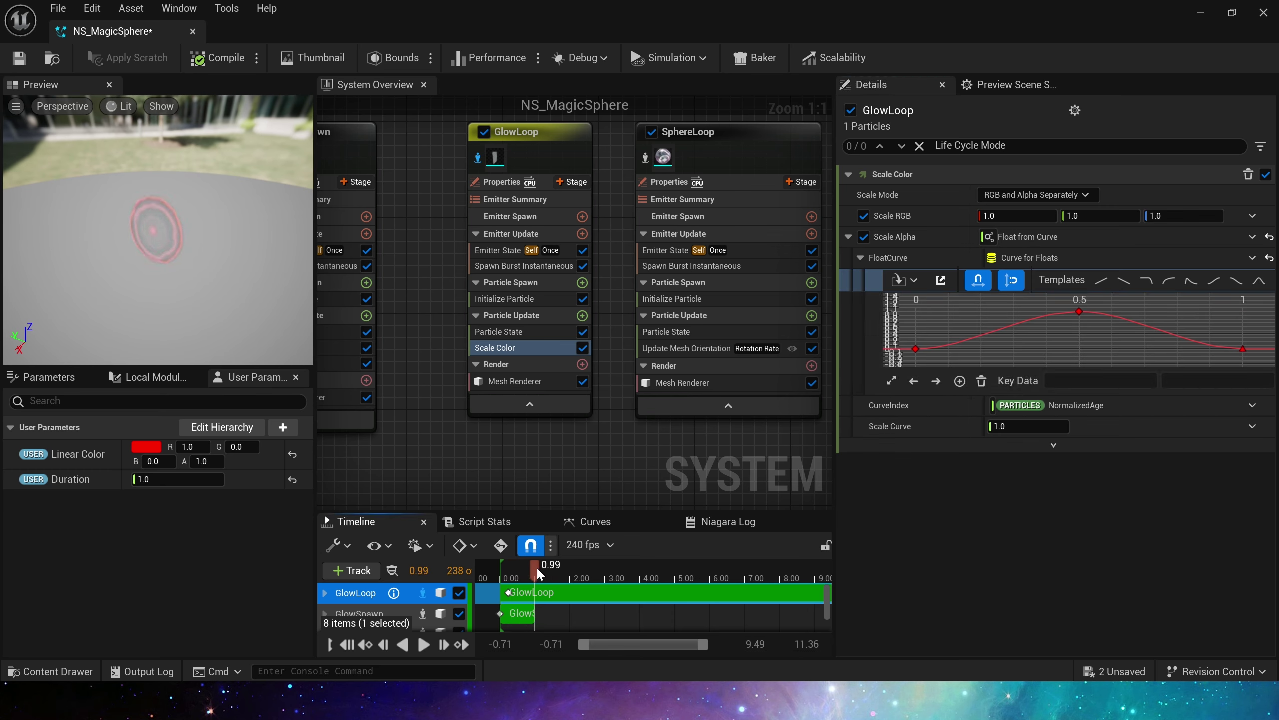
Set the Facing Mode of GlowLoop's Mesh Renderer to Camera Position
click(552, 381)
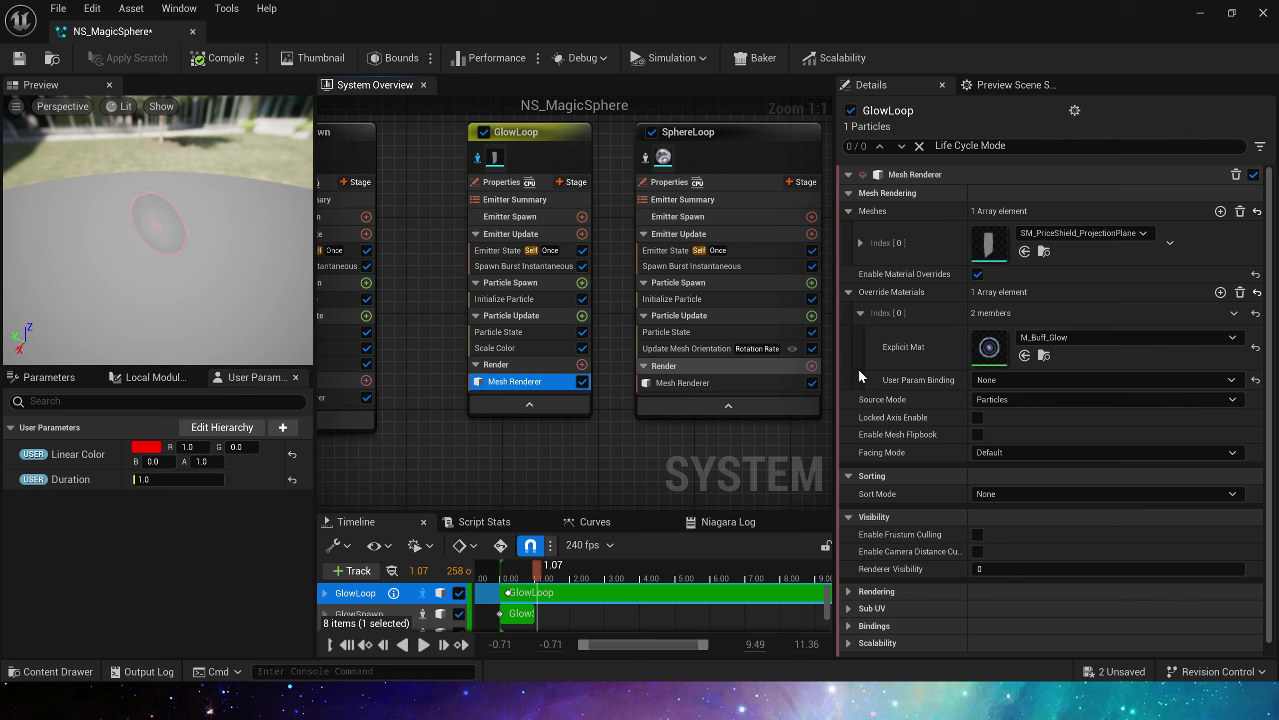
click(1083, 452)
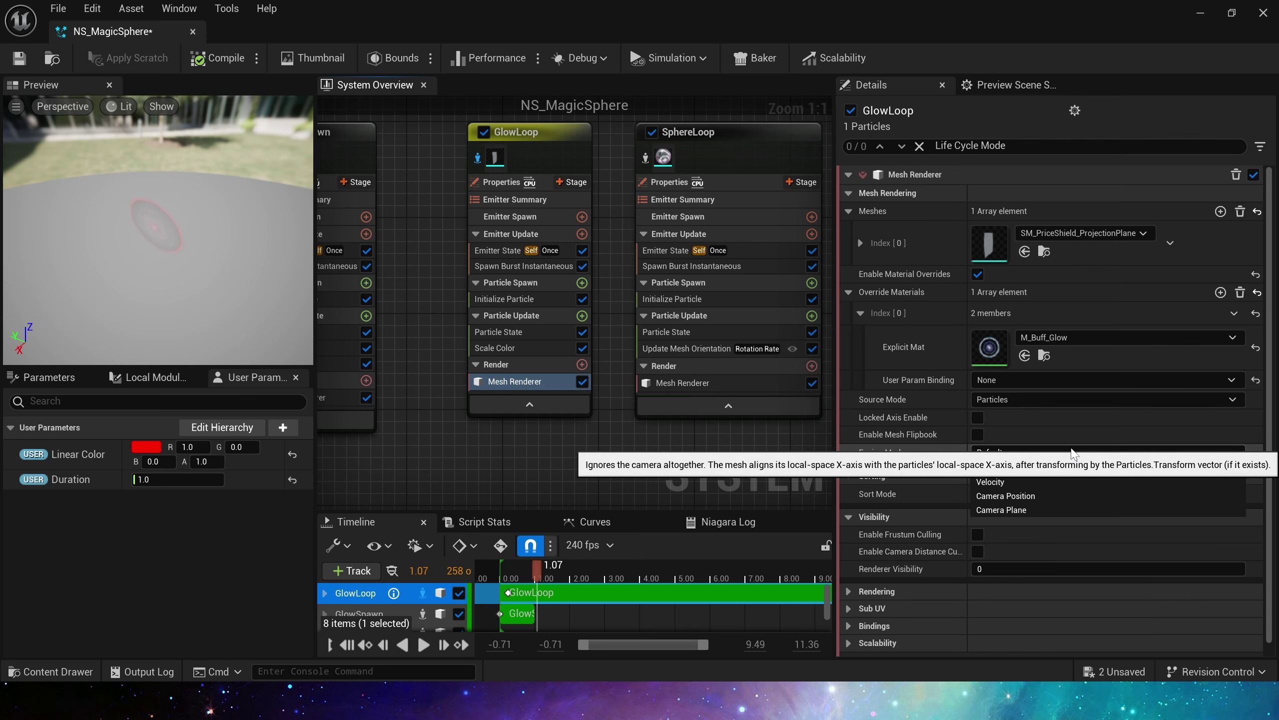
click(1007, 495)
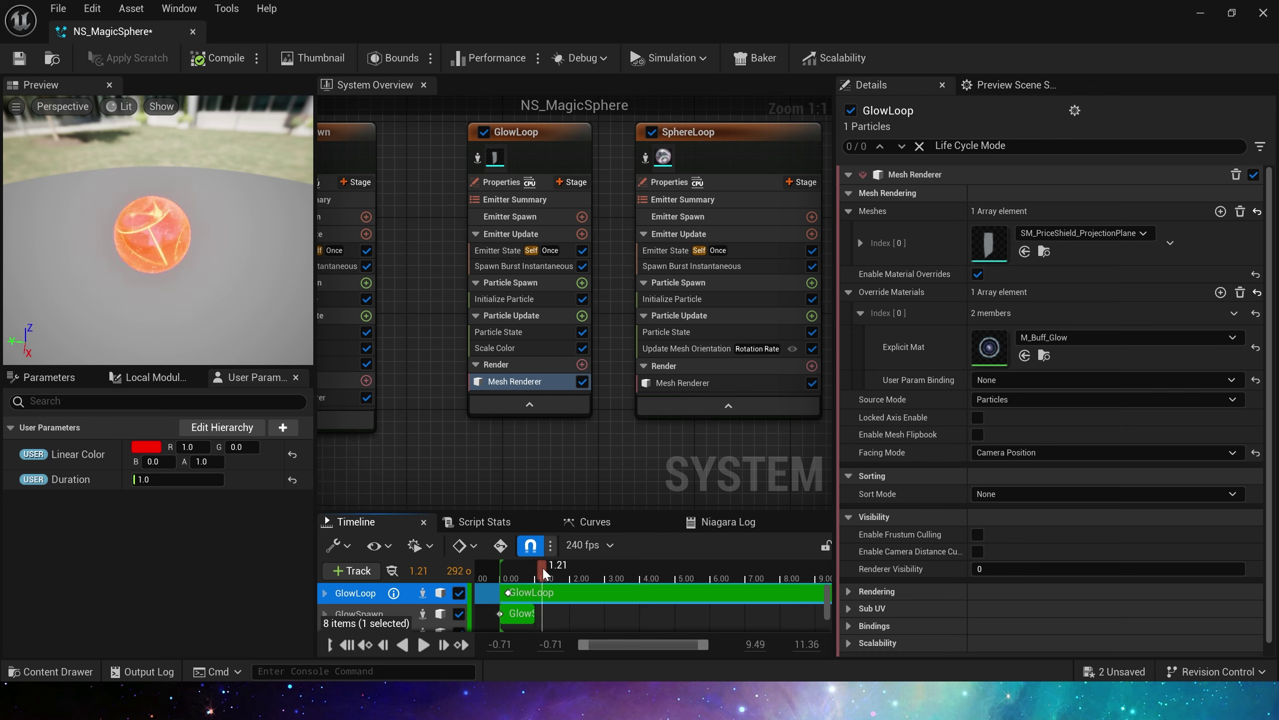
Scrub the timeline to 0.92 and inspect the camera-facing glow around the sphere in the preview
drag(537, 566, 531, 566)
scroll(139, 242, up, 5)
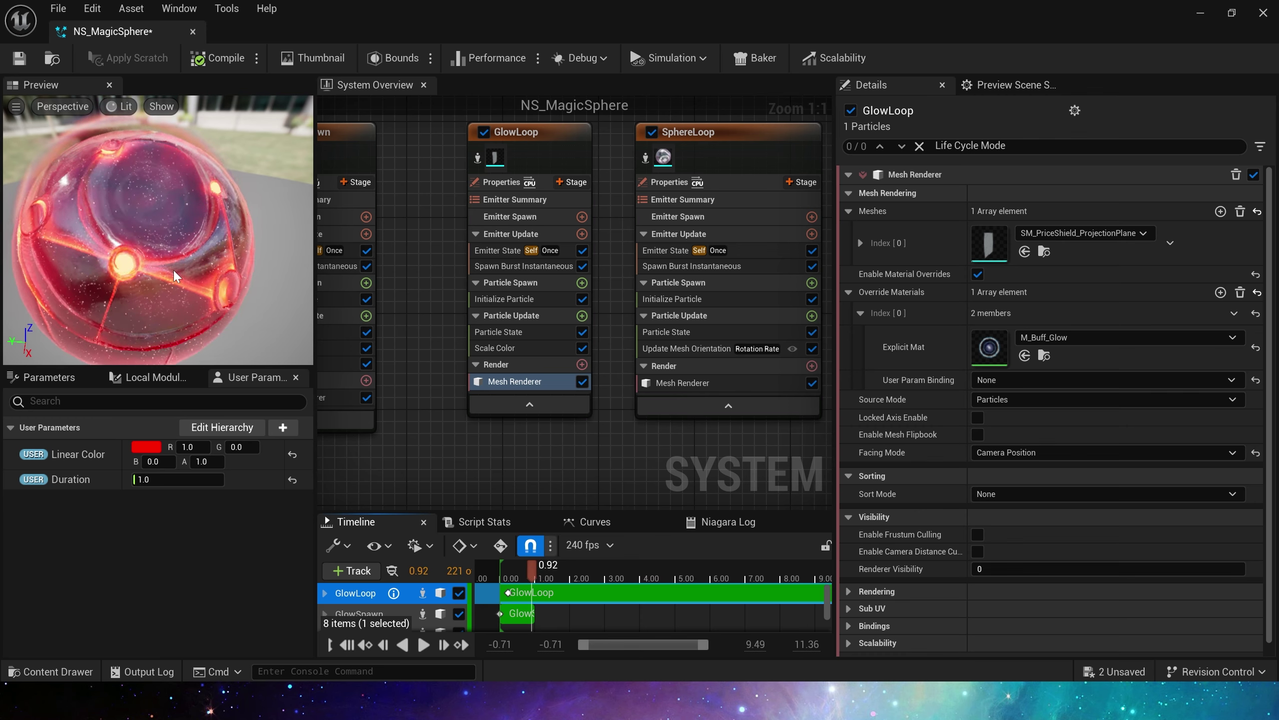
scroll(157, 264, down, 3)
drag(157, 264, 95, 191)
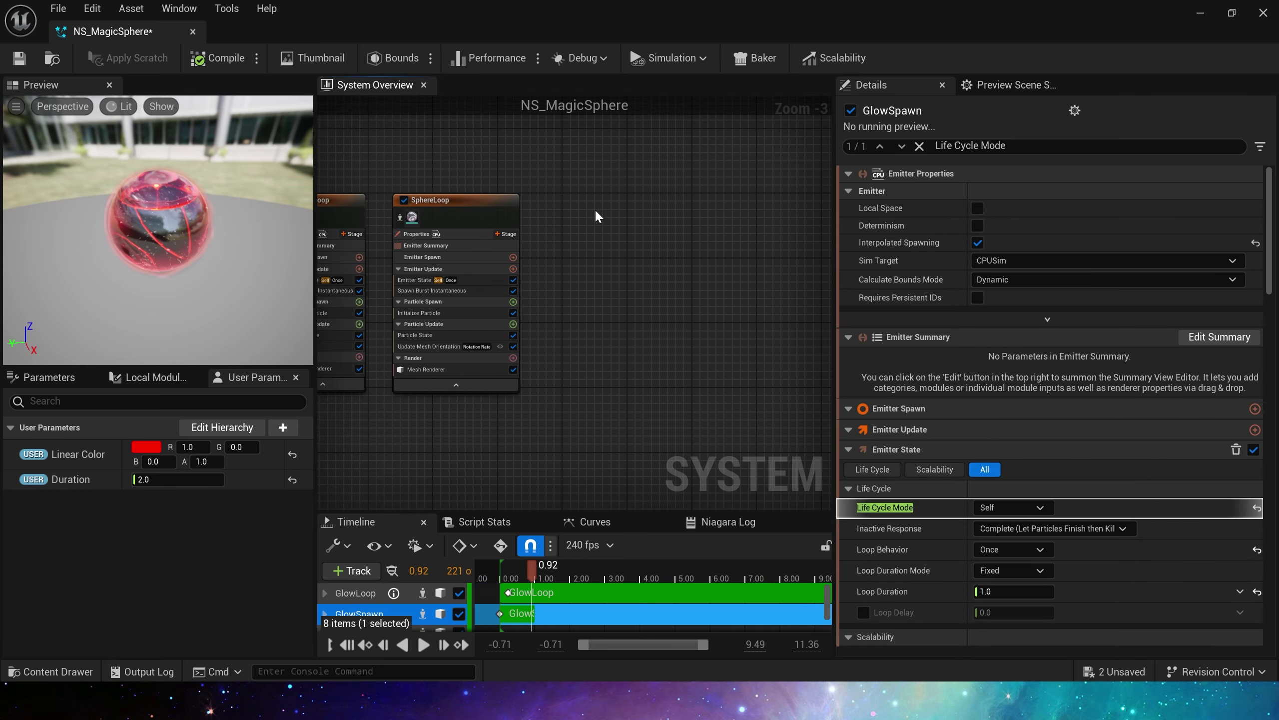
Place a duplicate of the GlowSpawn emitter beside SphereLoop and rename it GlowEnd
drag(647, 218, 623, 209)
right_drag(622, 210, 653, 207)
double_click(660, 199)
key(Right)
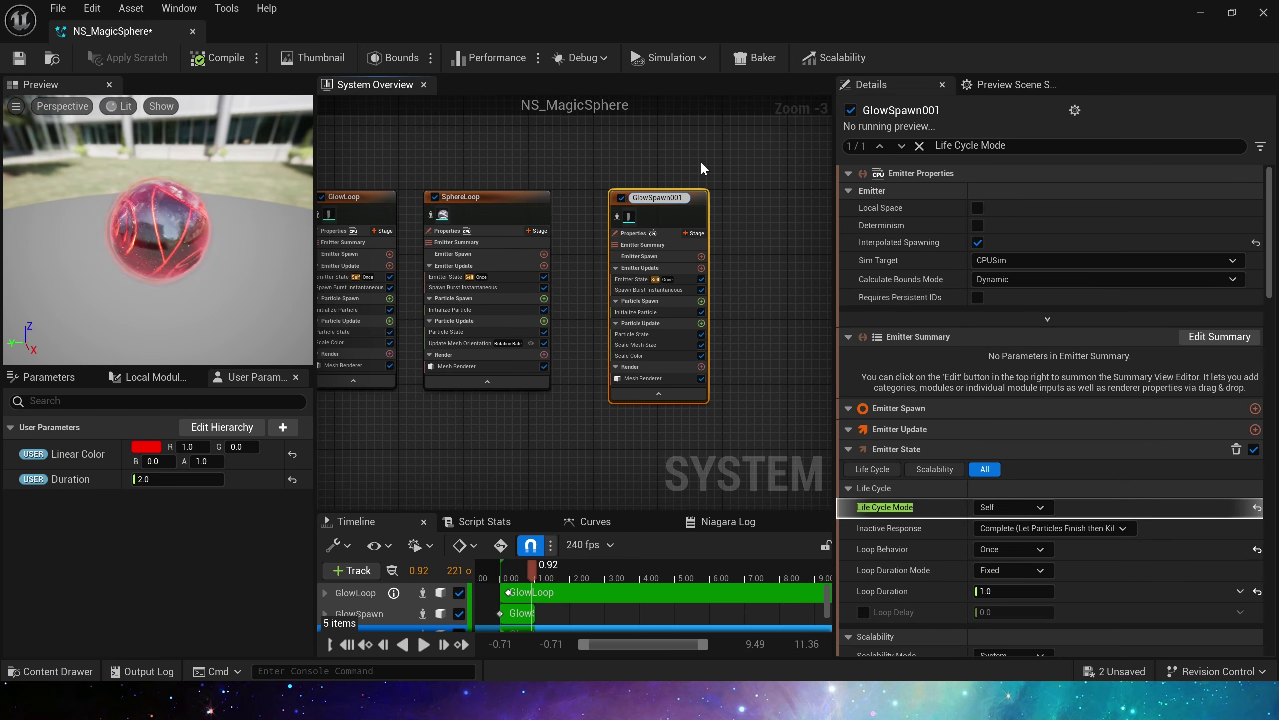
key(BackSpace)
key(BackSpace)
key(BackSpace)
key(BackSpace)
key(BackSpace)
key(BackSpace)
key(BackSpace)
key(BackSpace)
text(End)
key(Return)
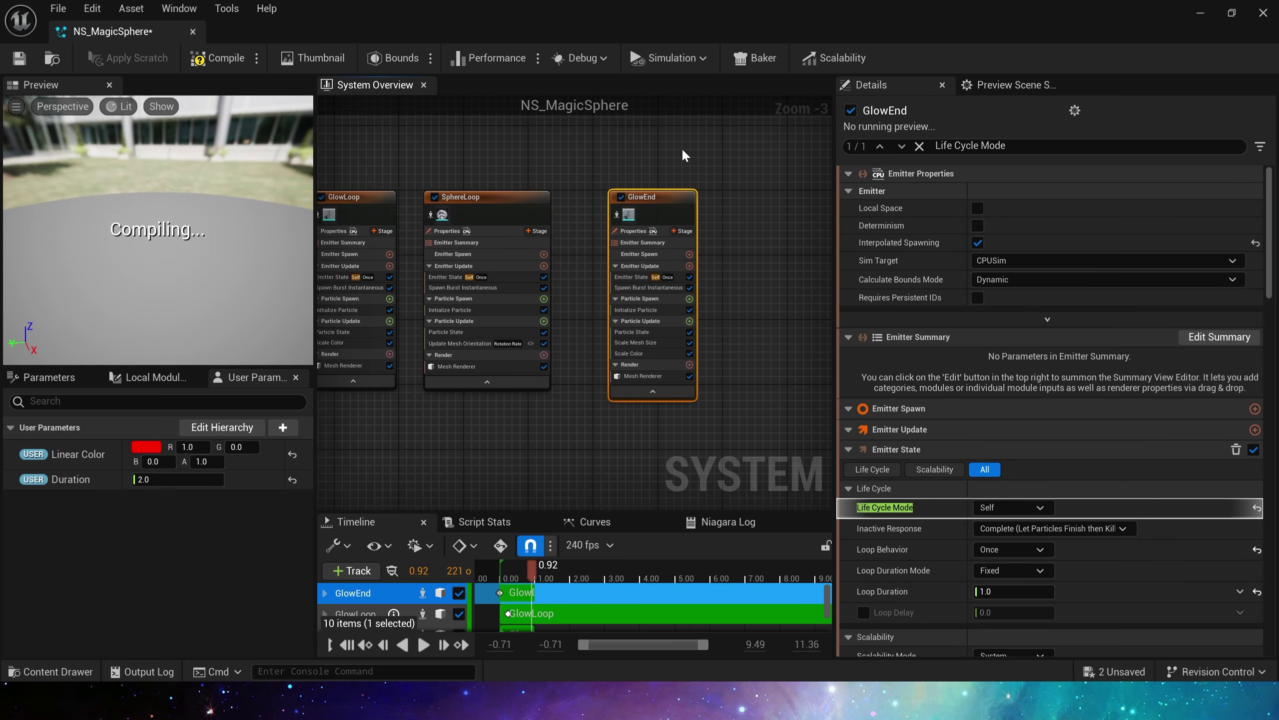
Move the SphereEnd emitter next to GlowEnd
scroll(595, 288, up, 3)
right_drag(595, 288, 538, 259)
scroll(445, 430, down, 3)
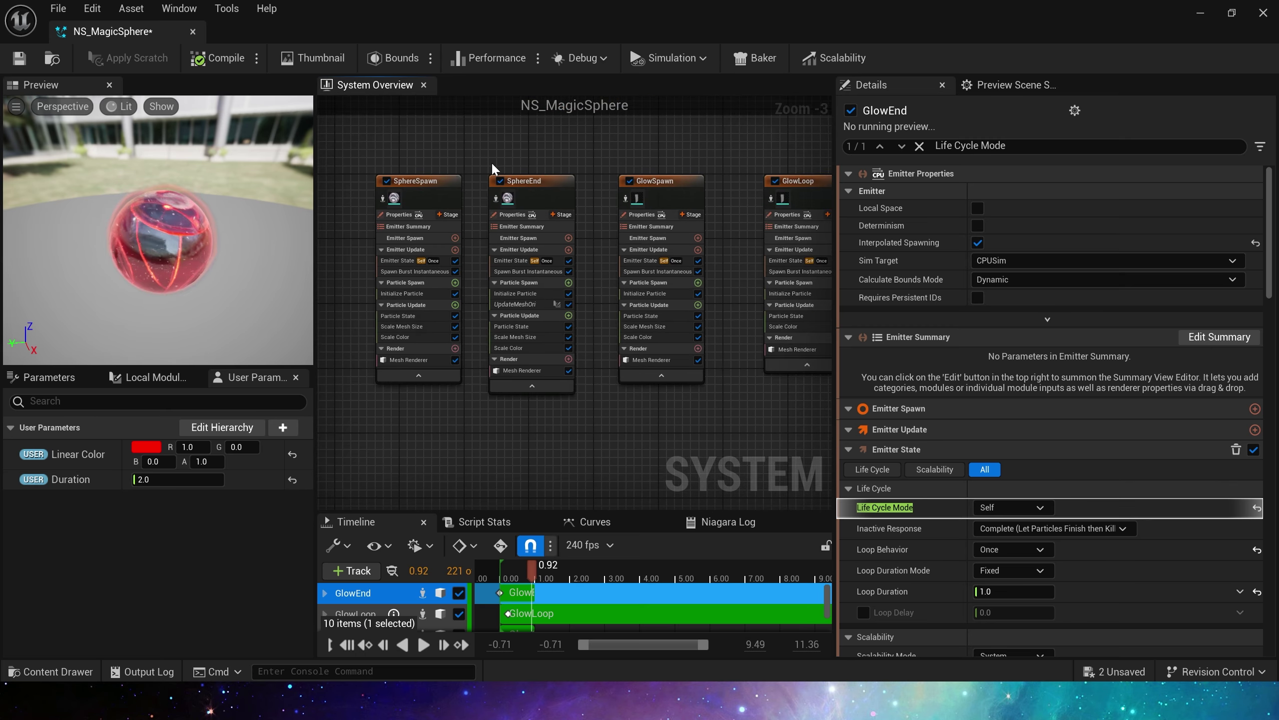
click(527, 191)
drag(528, 191, 743, 191)
scroll(750, 335, up, 3)
right_drag(750, 336, 646, 293)
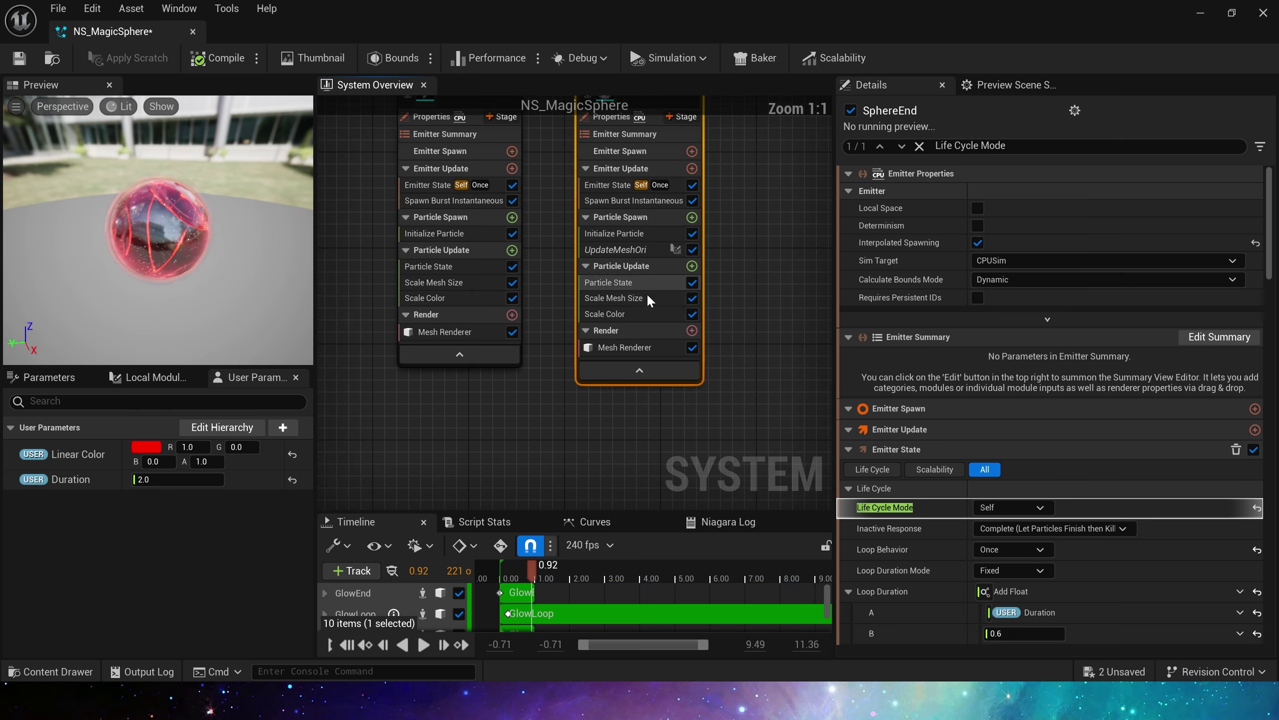
Replace GlowEnd's Scale Mesh Size and Scale Color modules with copies of the ones from SphereEnd's Particle Update
click(617, 301)
click(451, 283)
ctrl+click(455, 297)
key(Delete)
click(624, 299)
ctrl+click(629, 314)
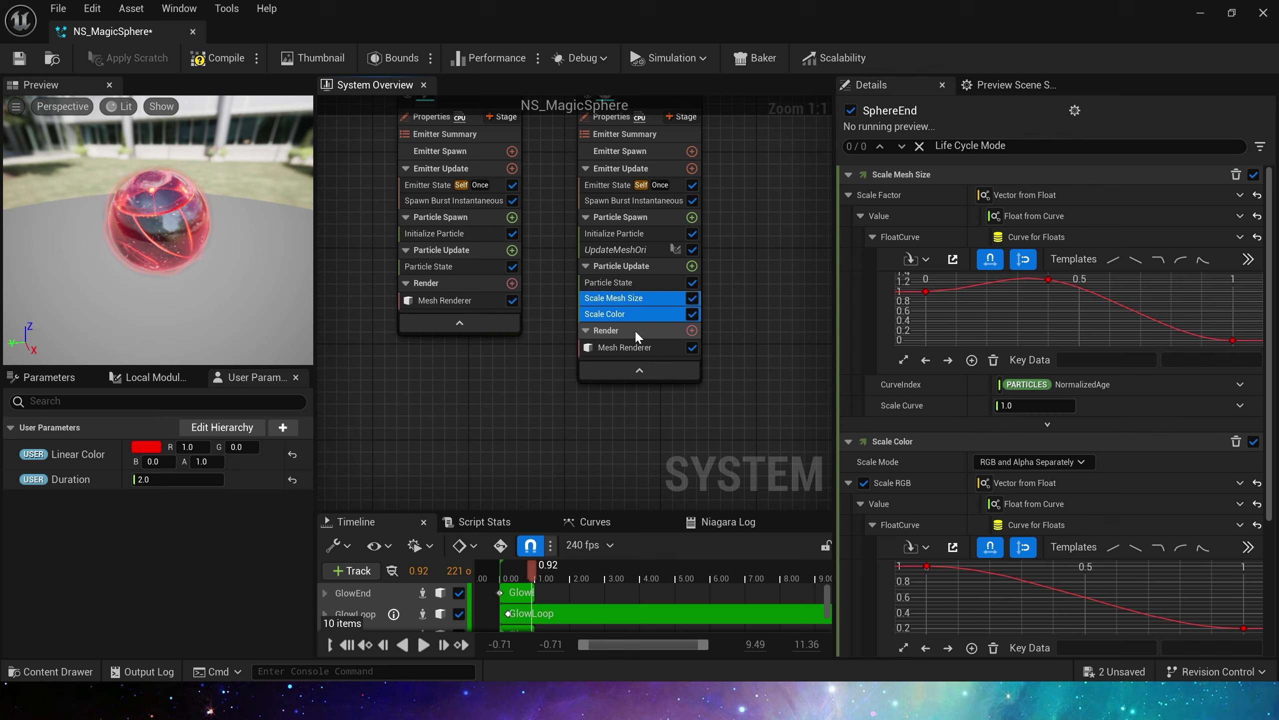
click(478, 268)
key(ctrl+v)
Set GlowEnd's Spawn Time to an Add Float with A linked to the Duration user parameter and B matching SphereEnd's 0.1
right_drag(493, 295, 486, 361)
click(442, 300)
click(443, 267)
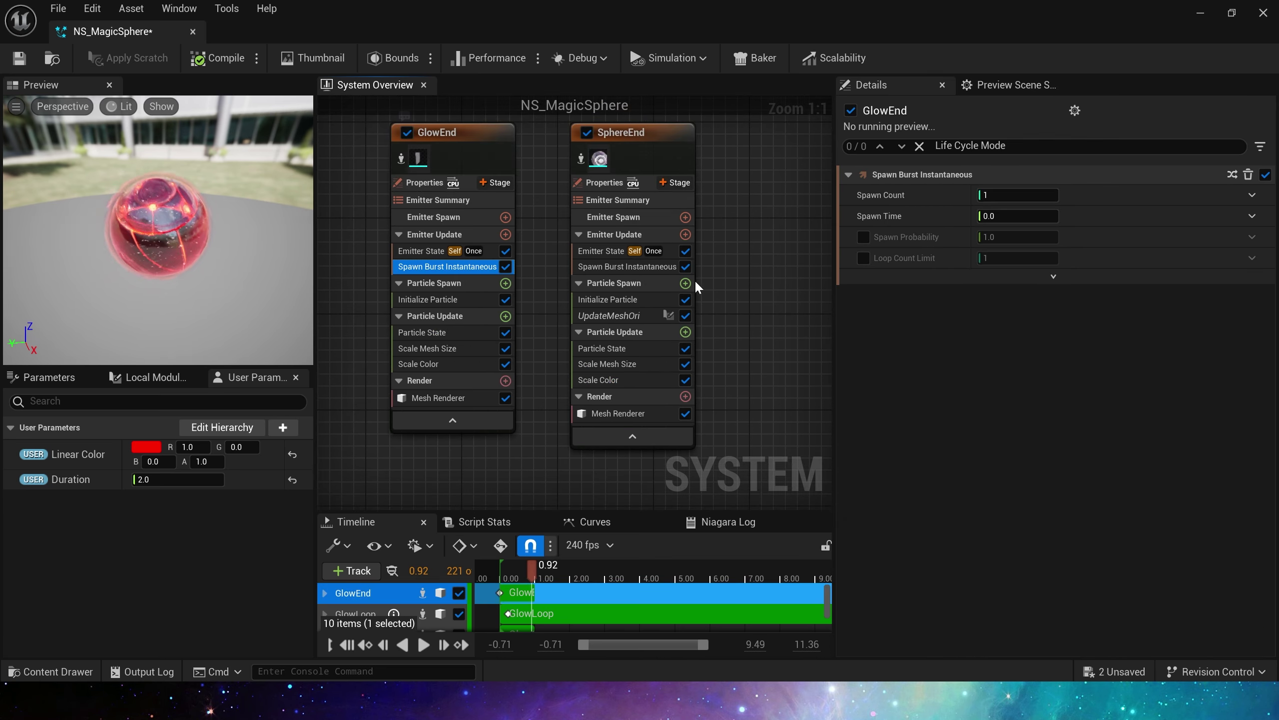
click(615, 265)
click(496, 266)
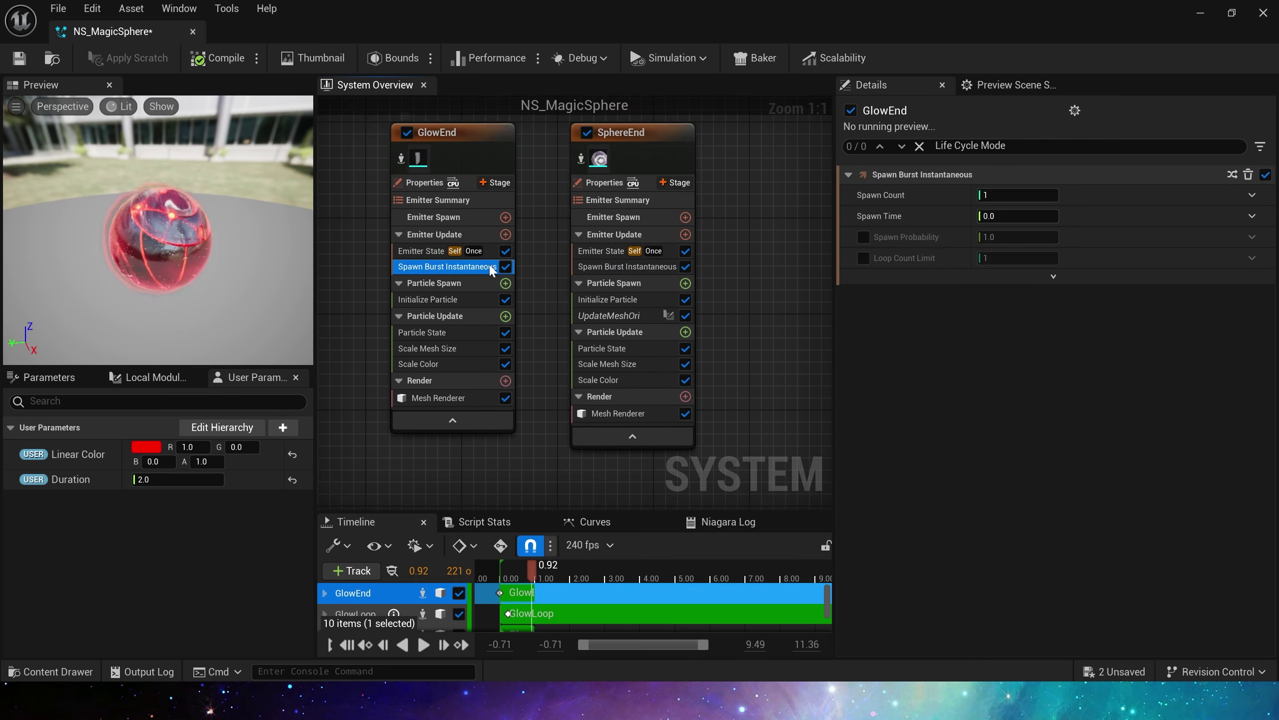
click(1253, 216)
text(add)
click(977, 312)
drag(71, 479, 970, 237)
click(627, 266)
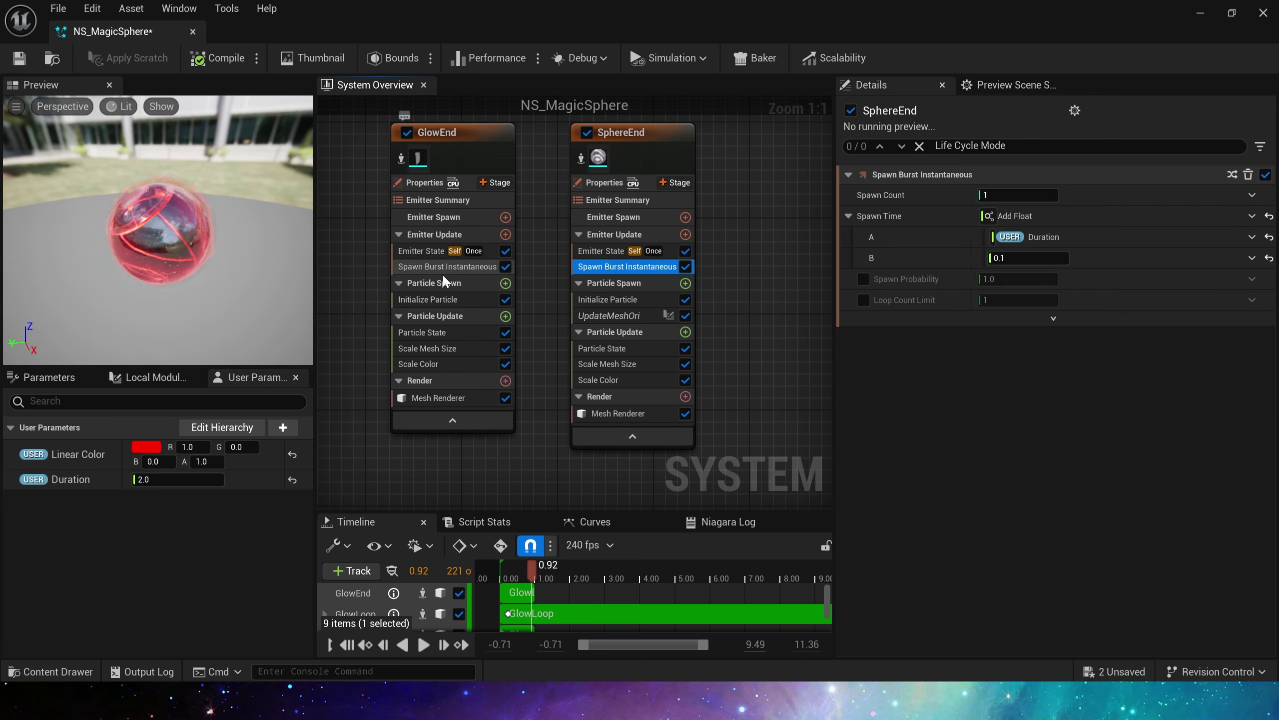
click(445, 266)
click(1033, 257)
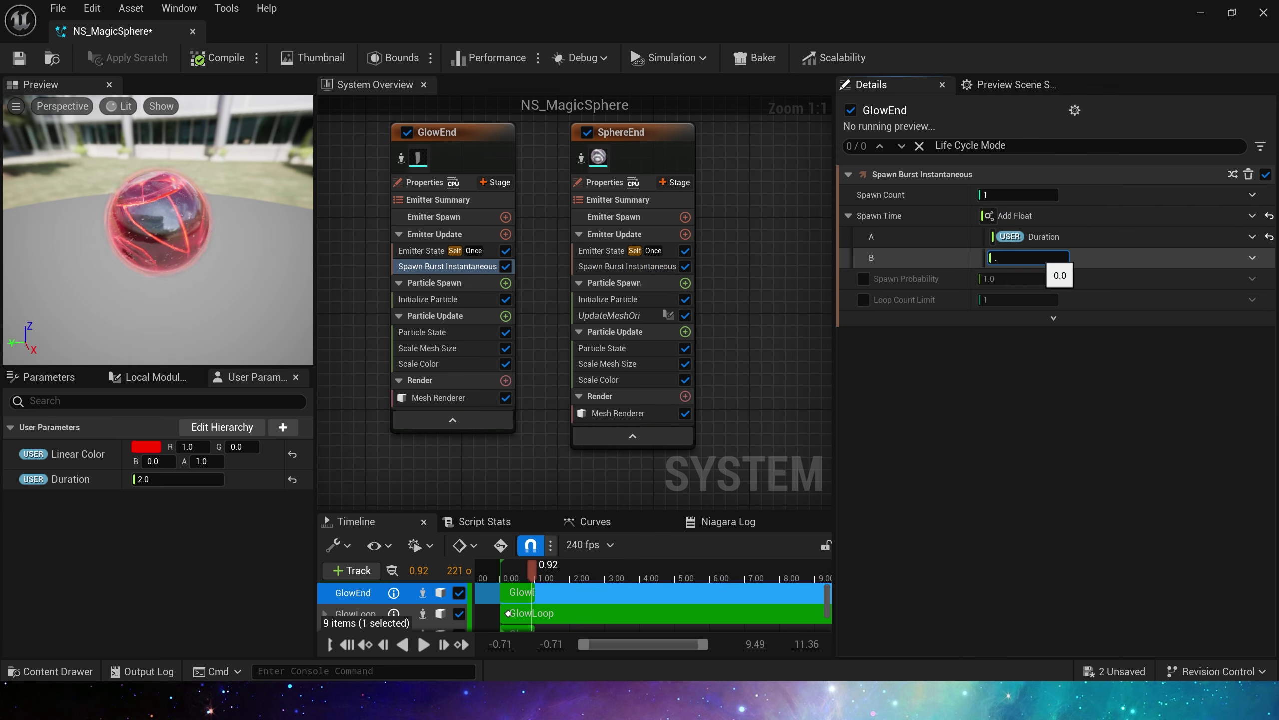
Set GlowEnd's Loop Duration to an Add Float with A linked to the Duration user parameter and B at 0.6
click(602, 251)
click(478, 252)
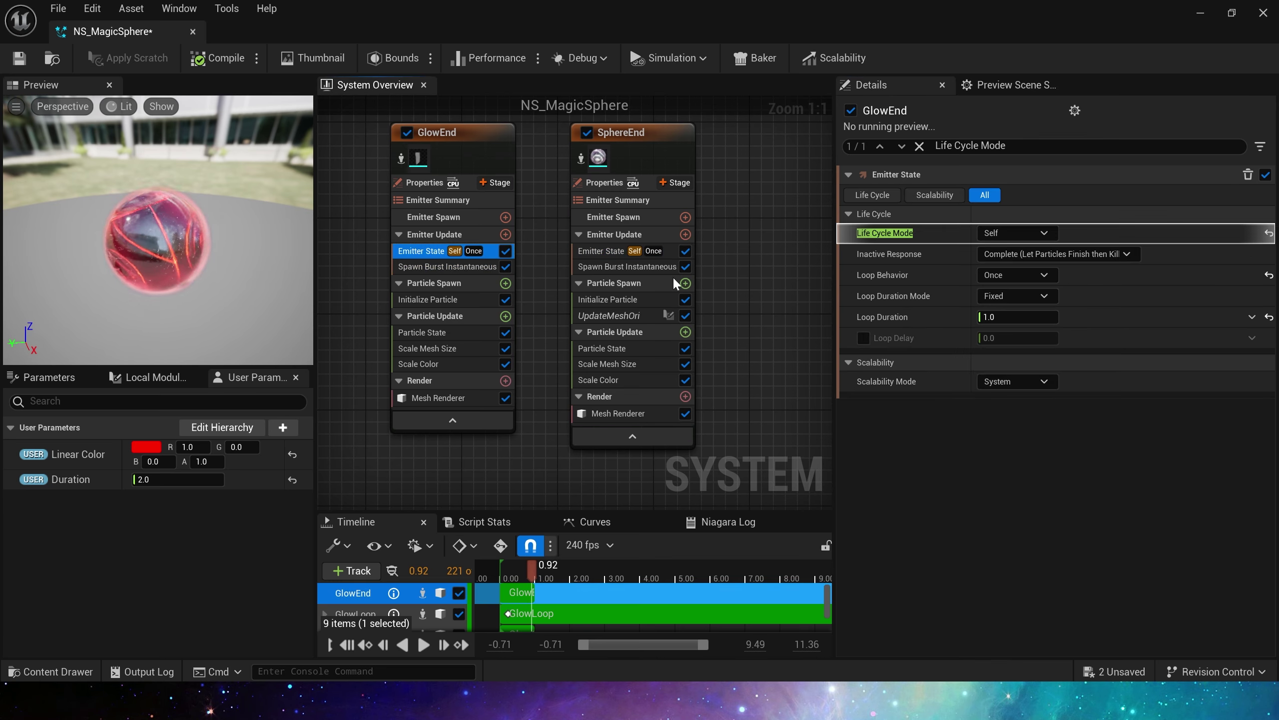
click(1252, 318)
text(add)
click(994, 412)
drag(70, 479, 1027, 338)
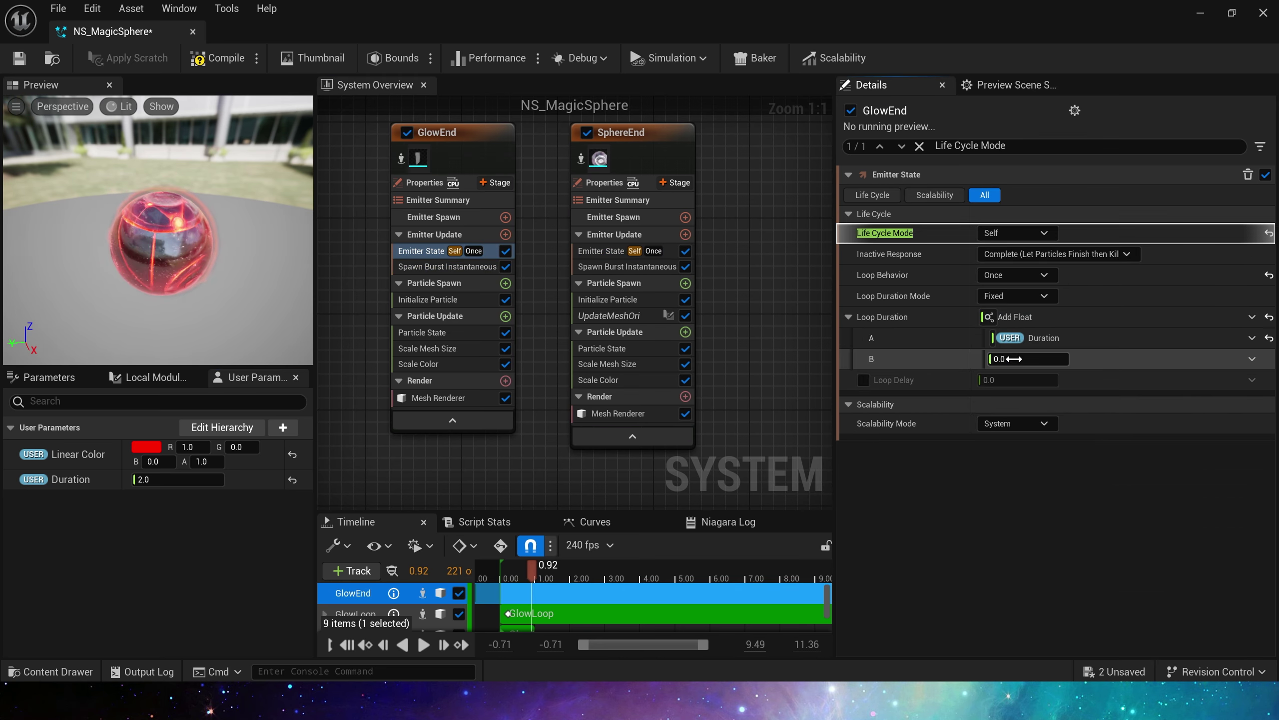
key(Return)
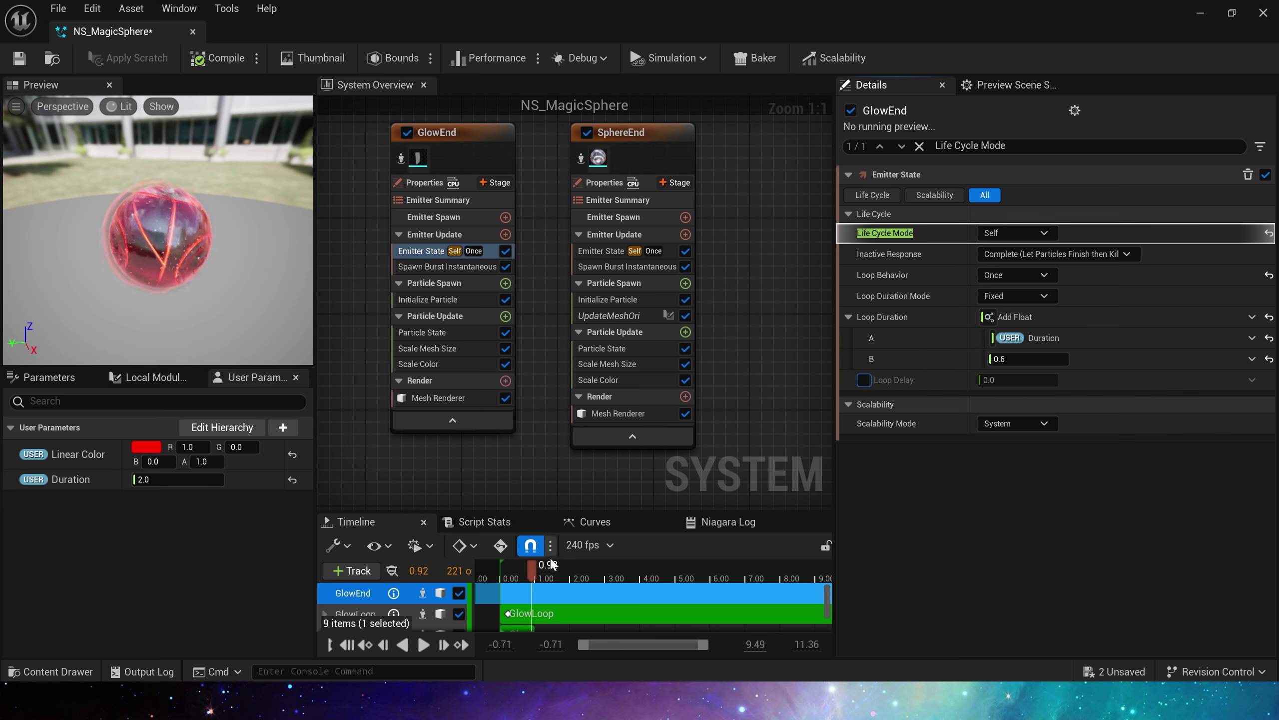
Review the UpdateMeshOri module on SphereEnd and the Mesh Renderer settings on GlowEnd
click(603, 318)
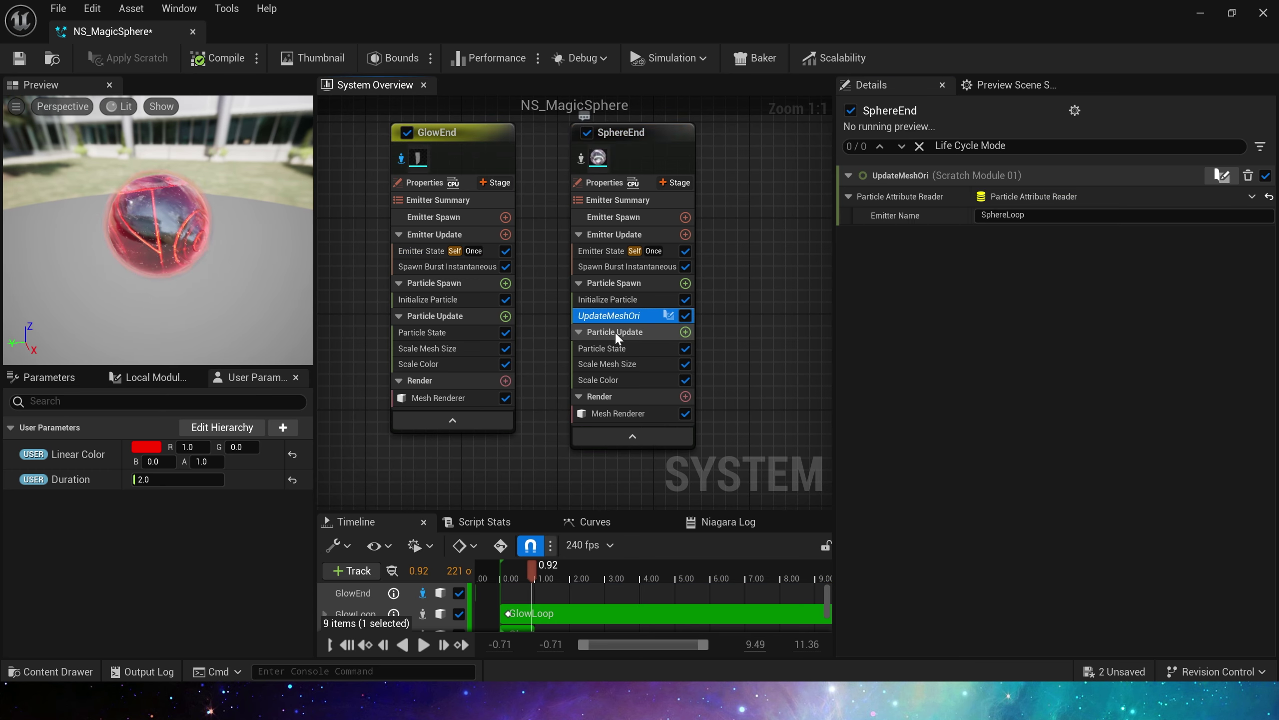
click(446, 401)
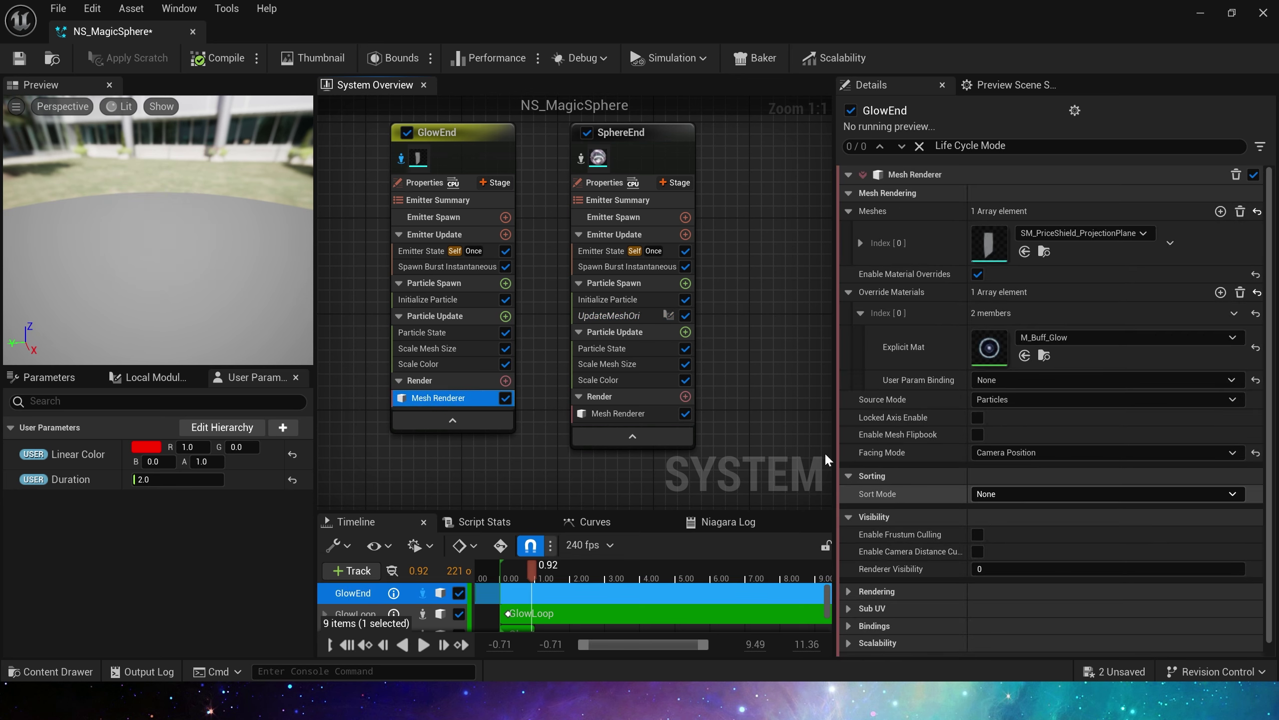
scroll(400, 387, down, 2)
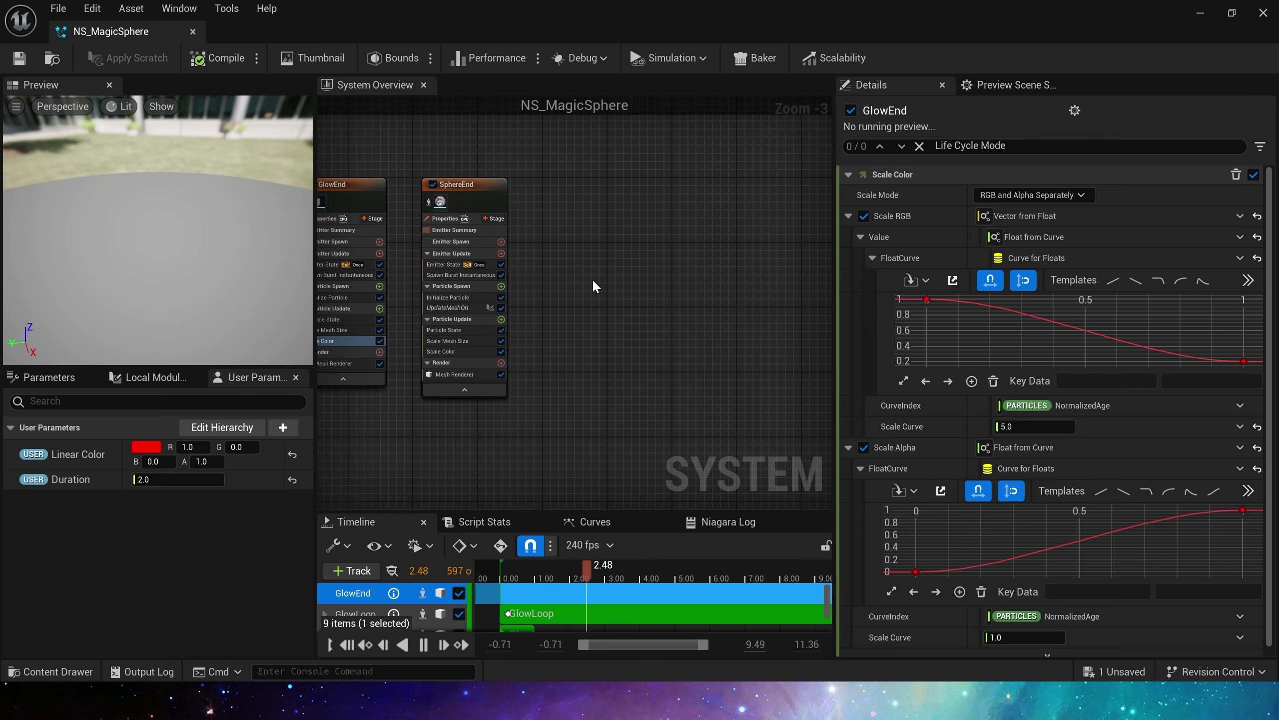
right_click(571, 180)
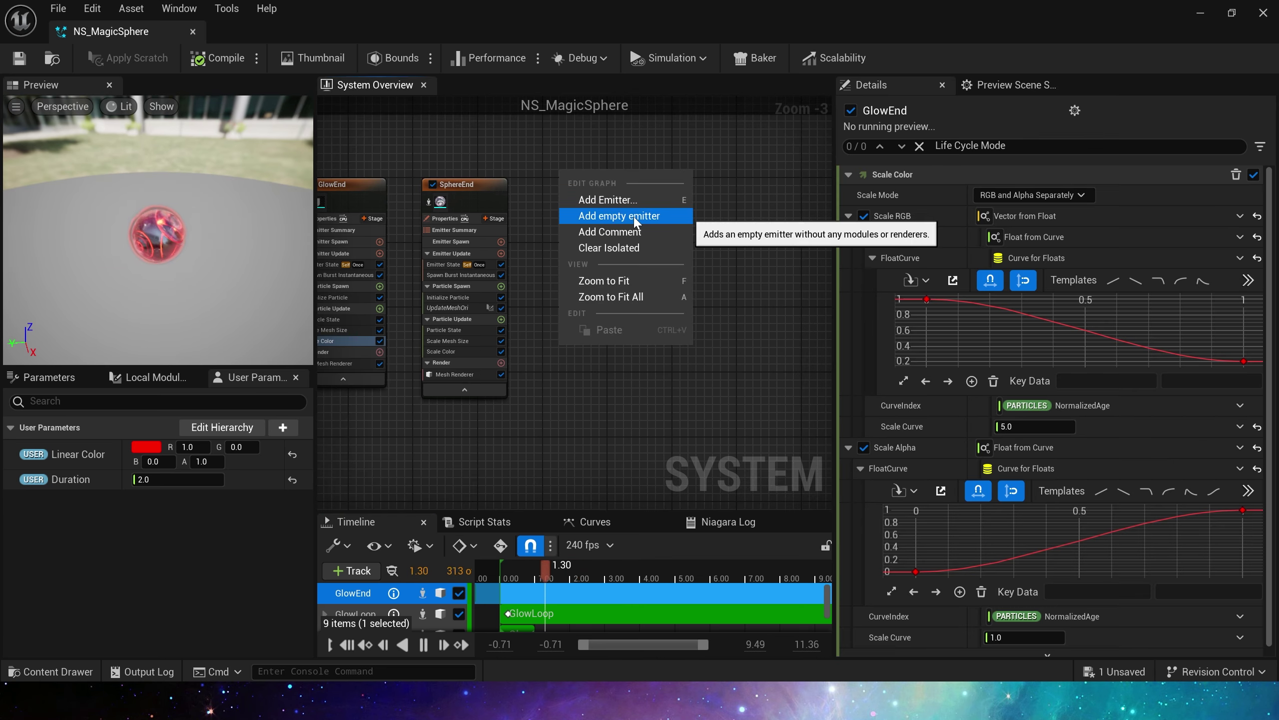
click(594, 213)
key(Delete)
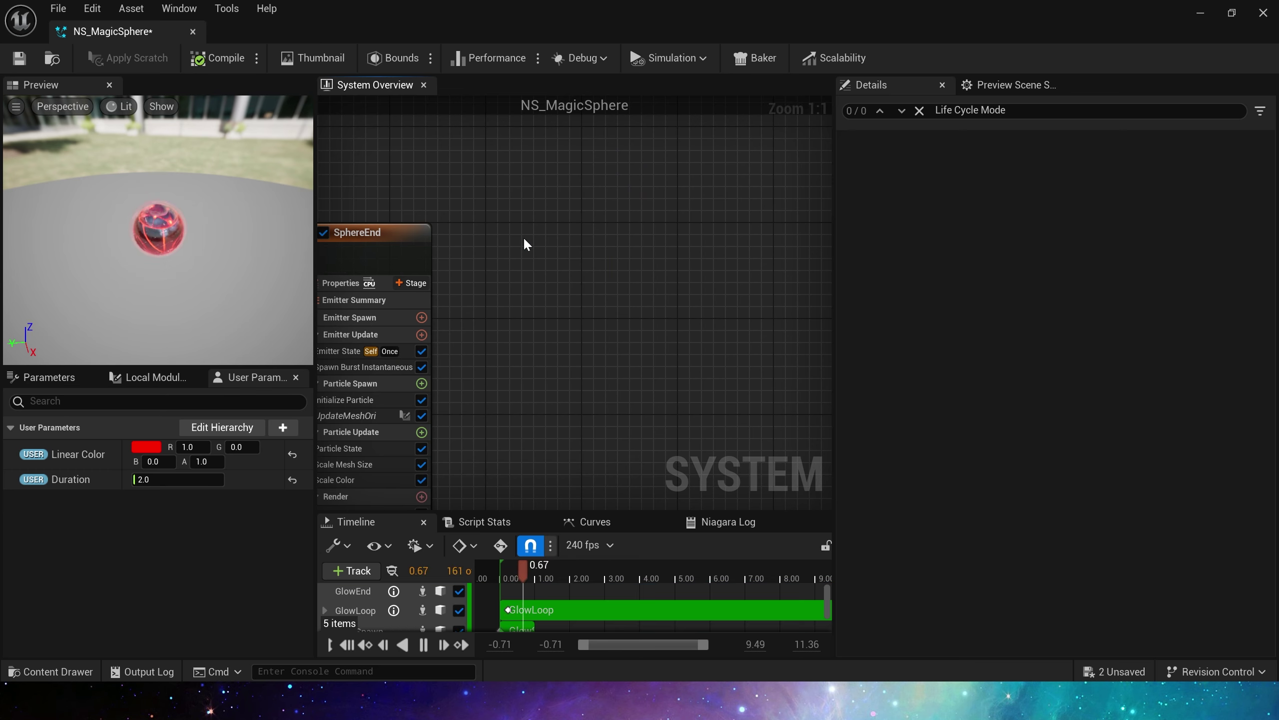
Add an emitter from the Empty template beside SphereEnd and name it Spline
right_click(512, 234)
click(546, 261)
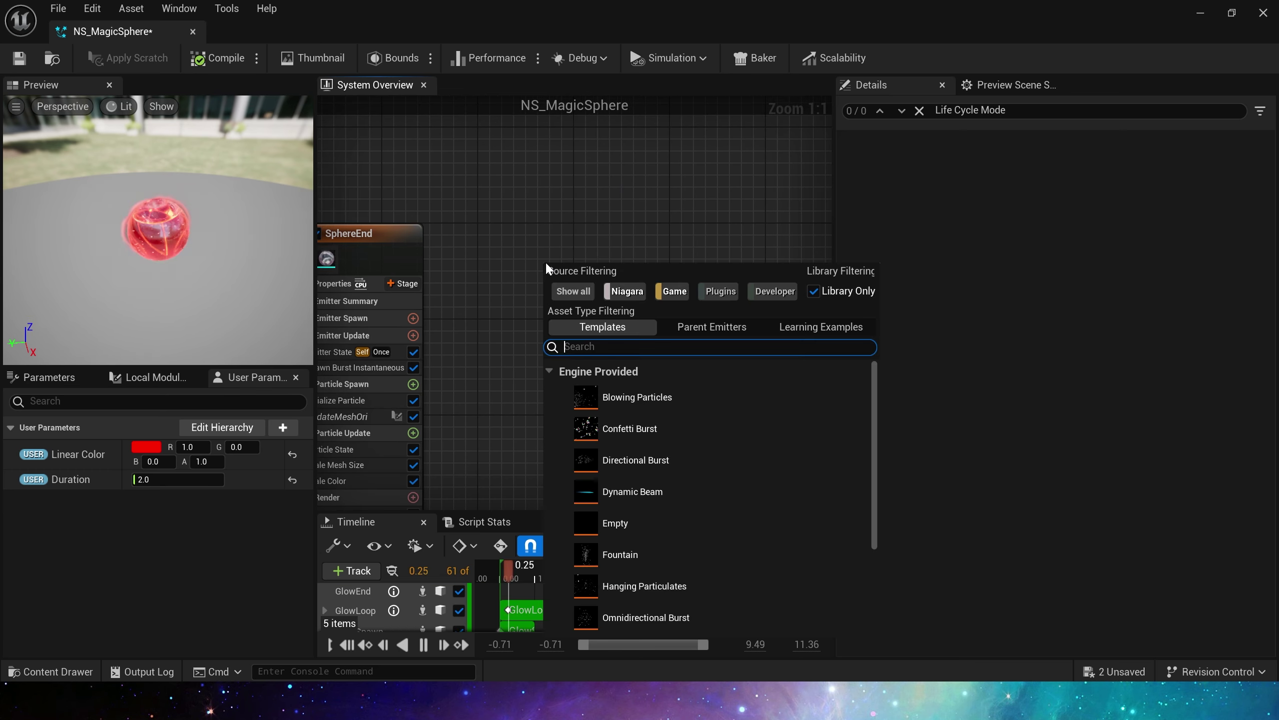
double_click(640, 532)
drag(570, 180, 579, 165)
key(F2)
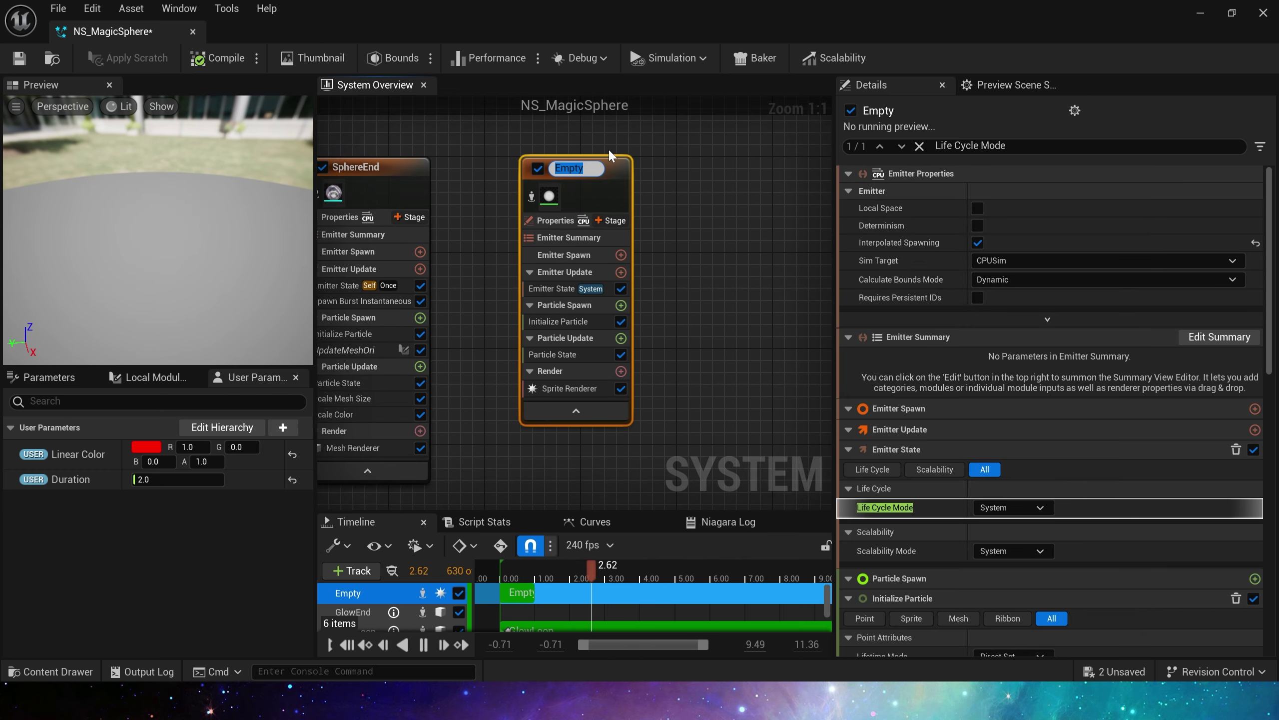
text(Spline)
key(Return)
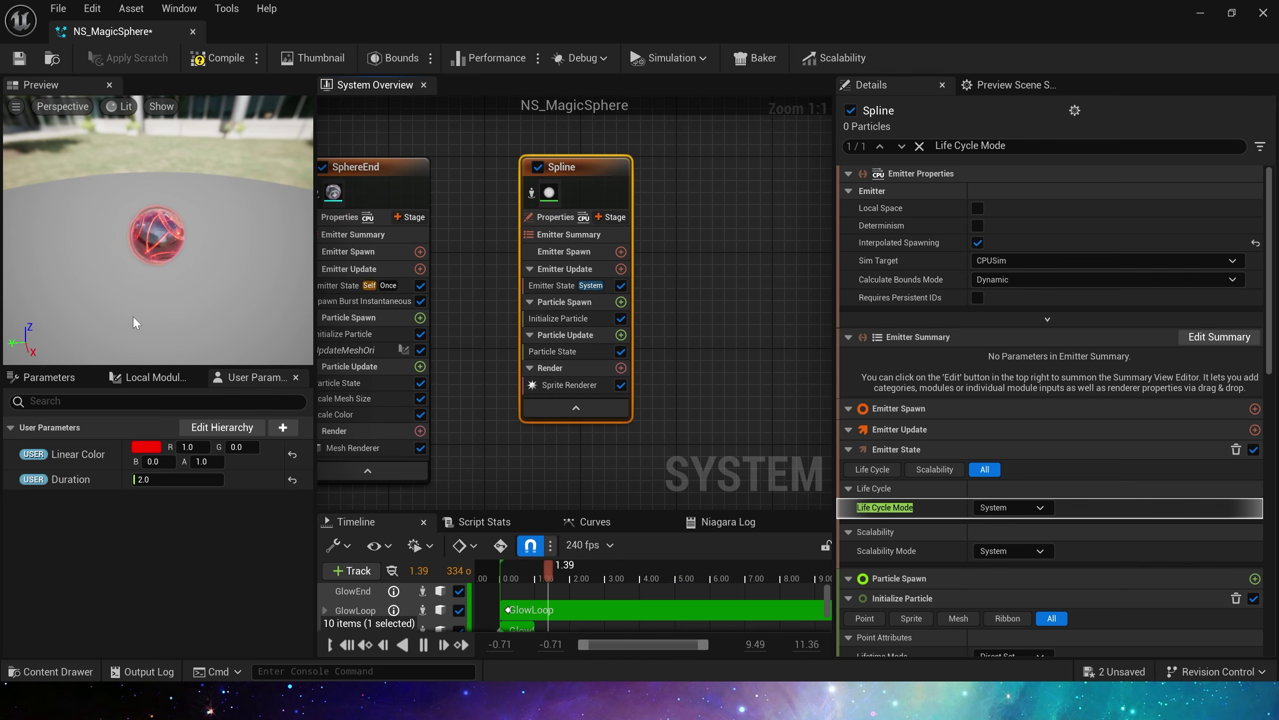
Replace Spline's Sprite Renderer with a Mesh Renderer that uses the SM_Orbit_Trail mesh
key(Delete)
right_drag(614, 413, 638, 367)
click(642, 306)
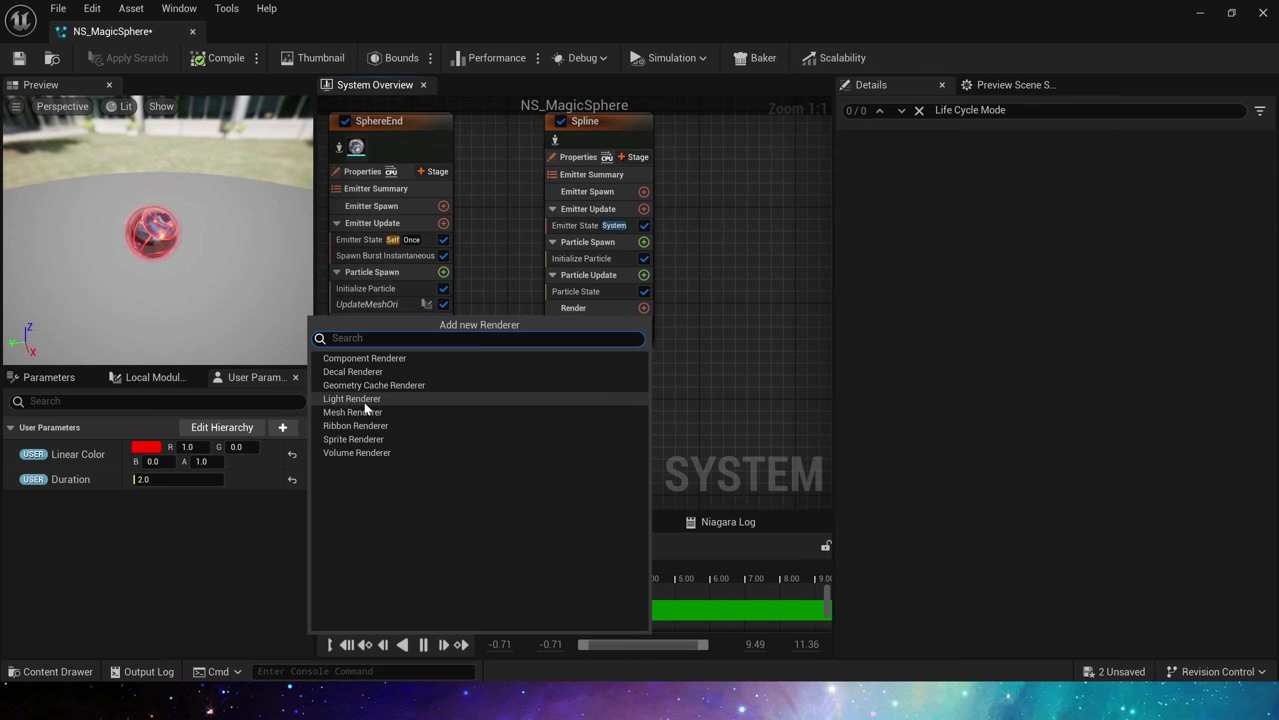
click(370, 422)
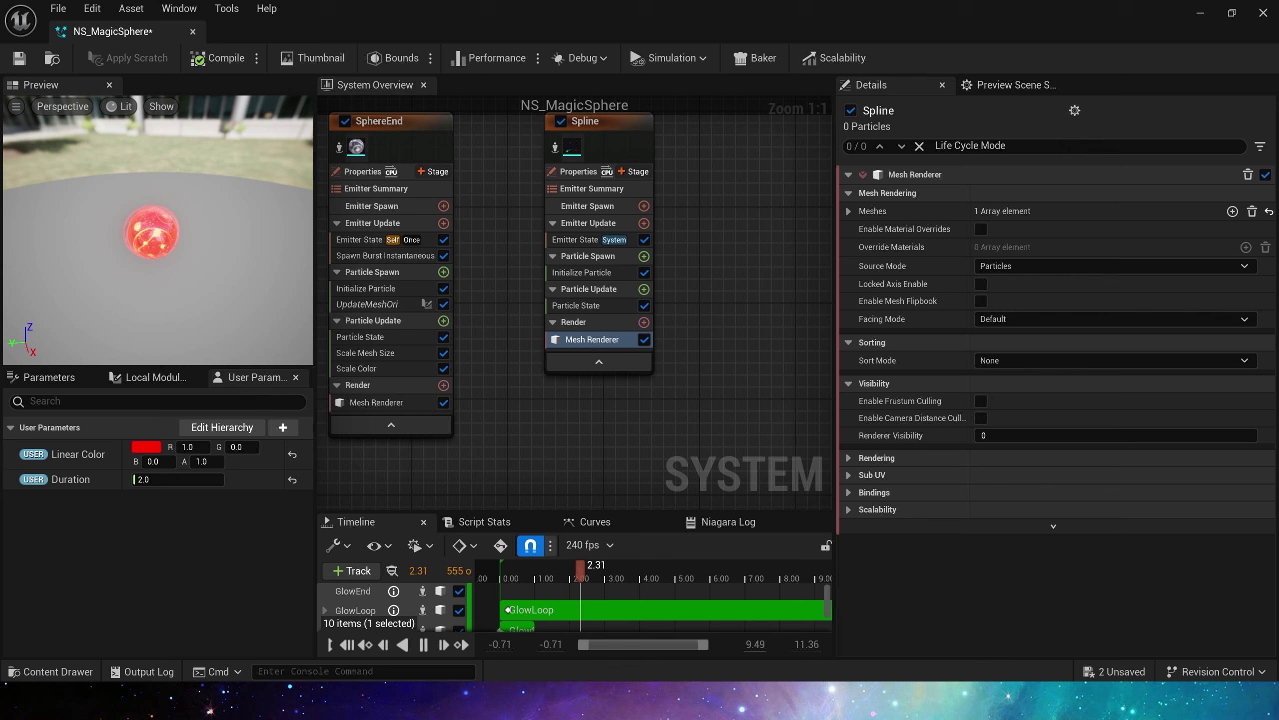
click(848, 211)
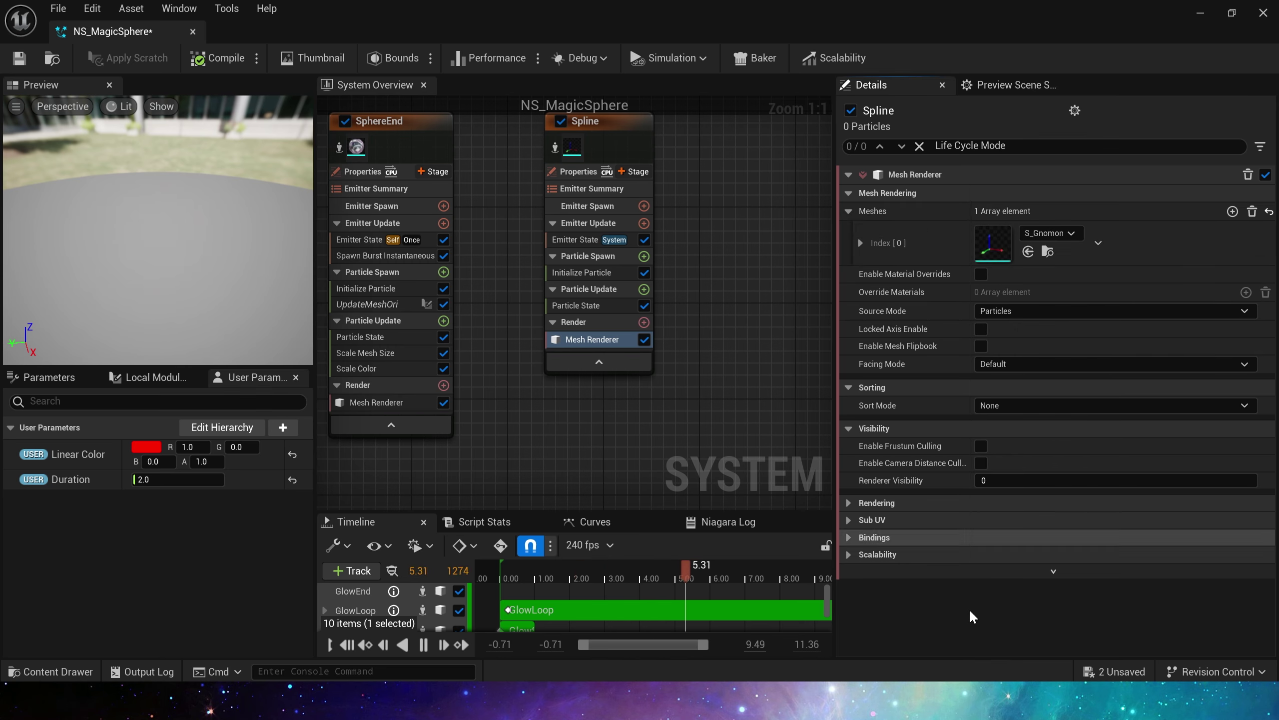
click(1029, 251)
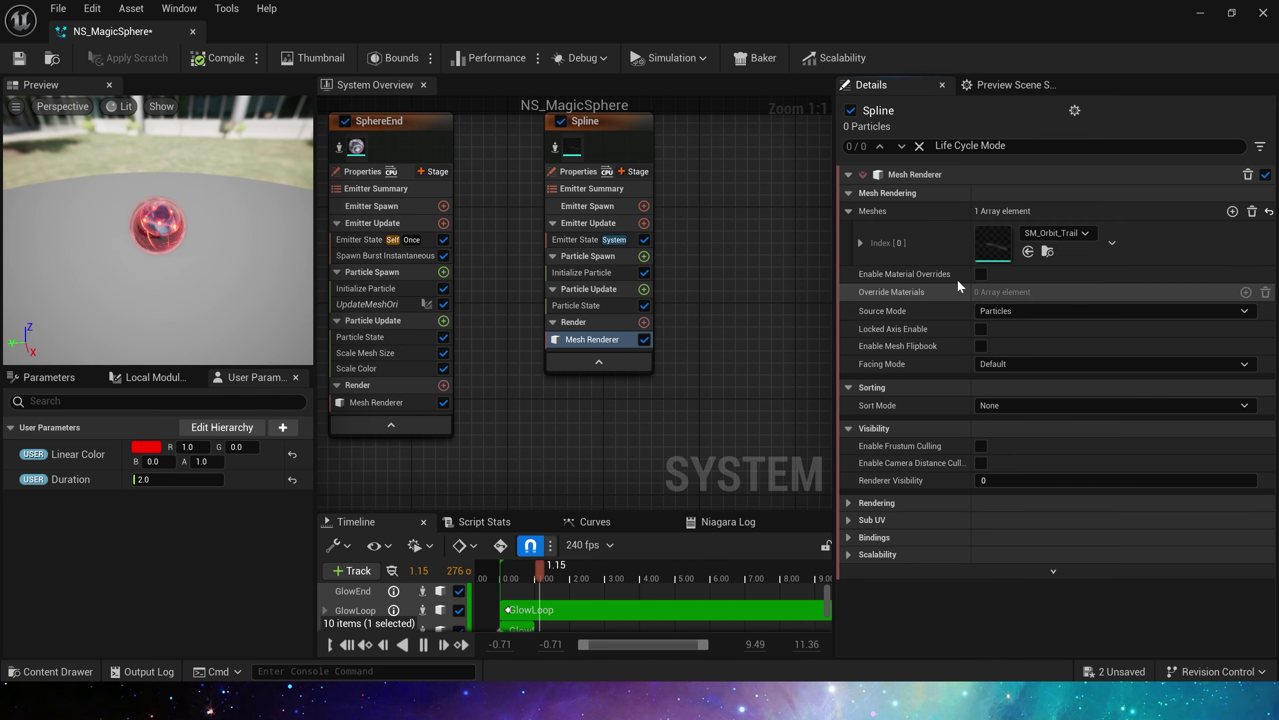
Enable material overrides on Spline's Mesh Renderer and add M_Orbit_Spline_Flame as the override's explicit material
click(981, 274)
click(1246, 292)
click(848, 292)
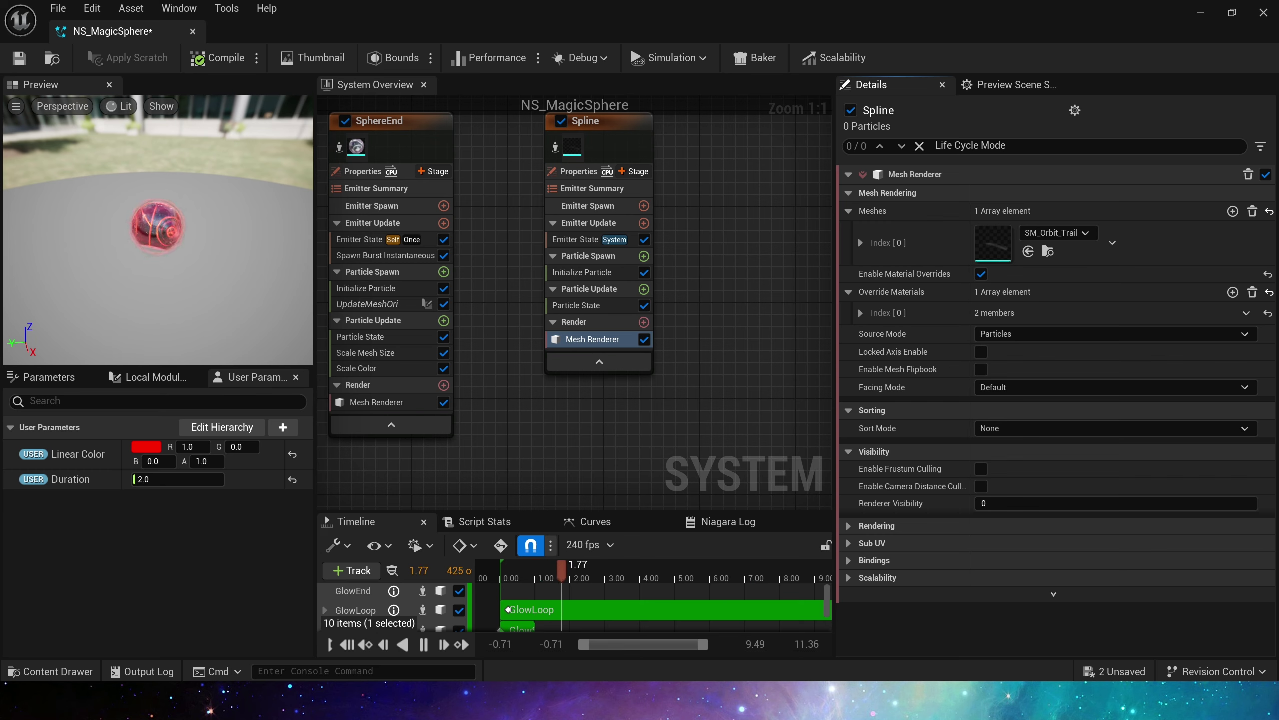
click(860, 312)
click(1025, 355)
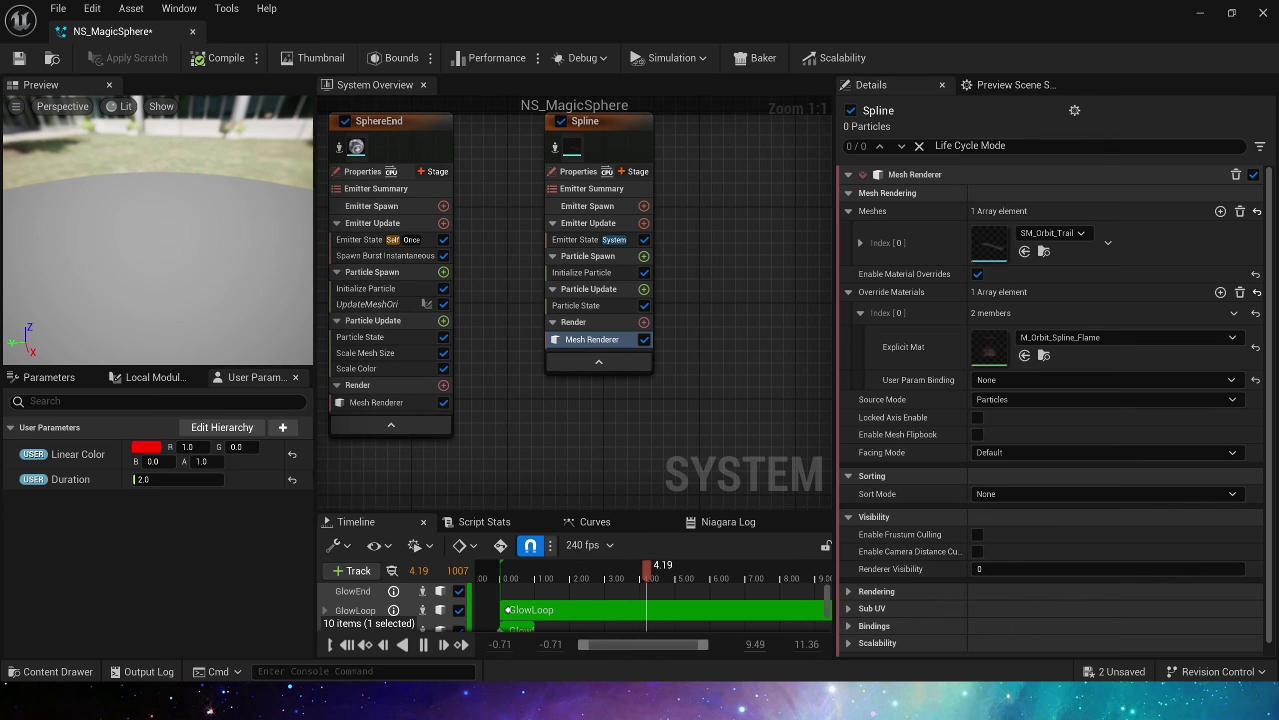
Set Spline's Emitter State to Life Cycle Mode Self and Loop Behavior Once
click(574, 240)
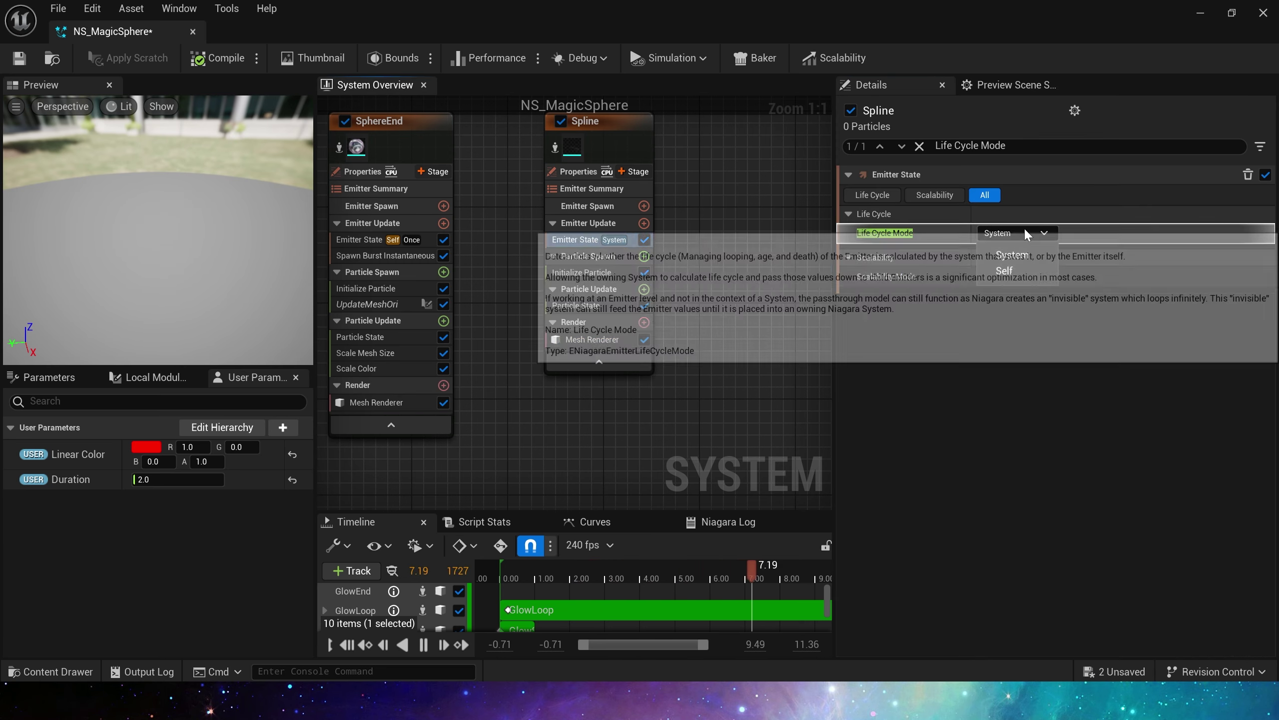
click(1015, 233)
click(1005, 263)
click(1015, 275)
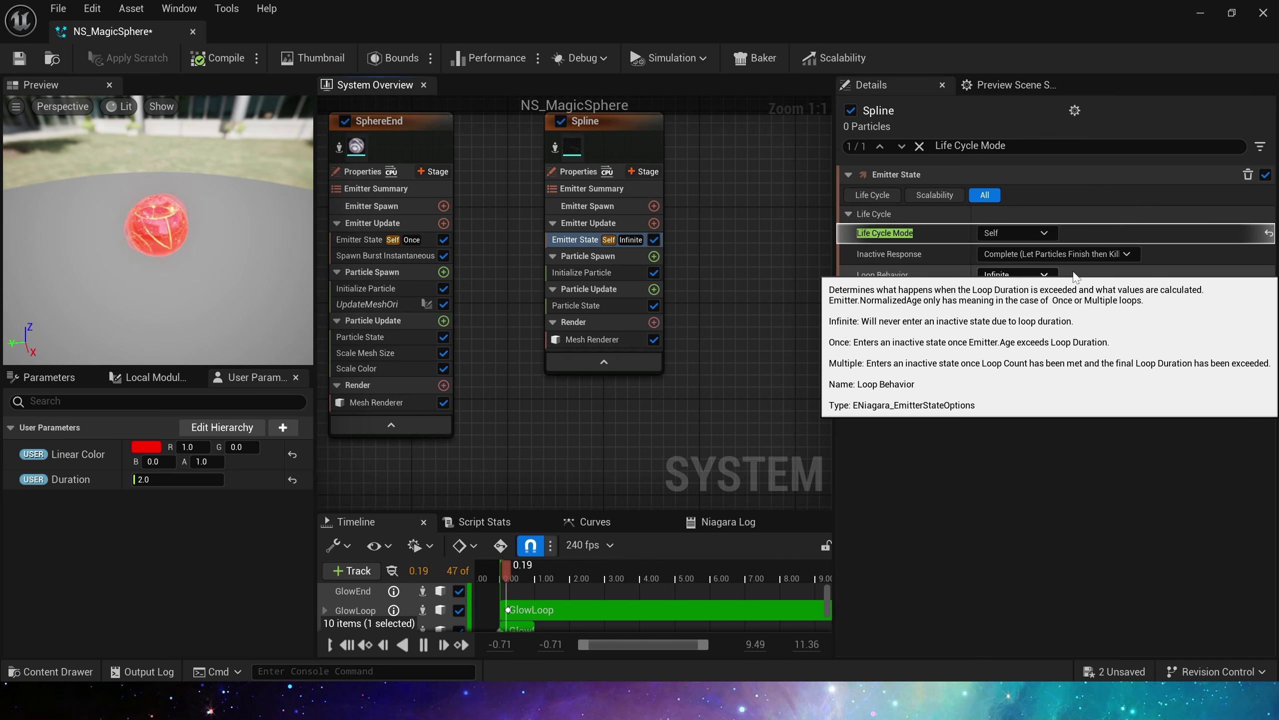
click(1002, 290)
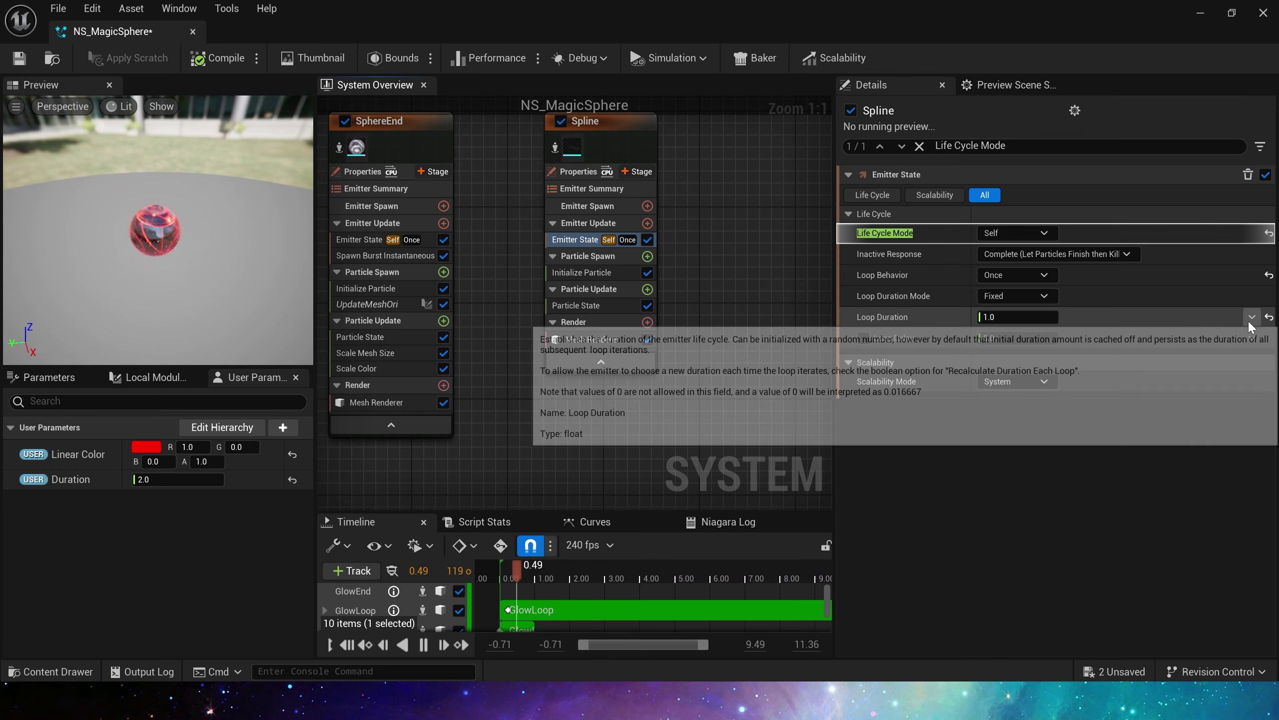
Set Spline's Loop Duration to an Add Float with A linked to the Duration user parameter and B at -0.5
click(1252, 317)
click(995, 430)
drag(65, 478, 1008, 337)
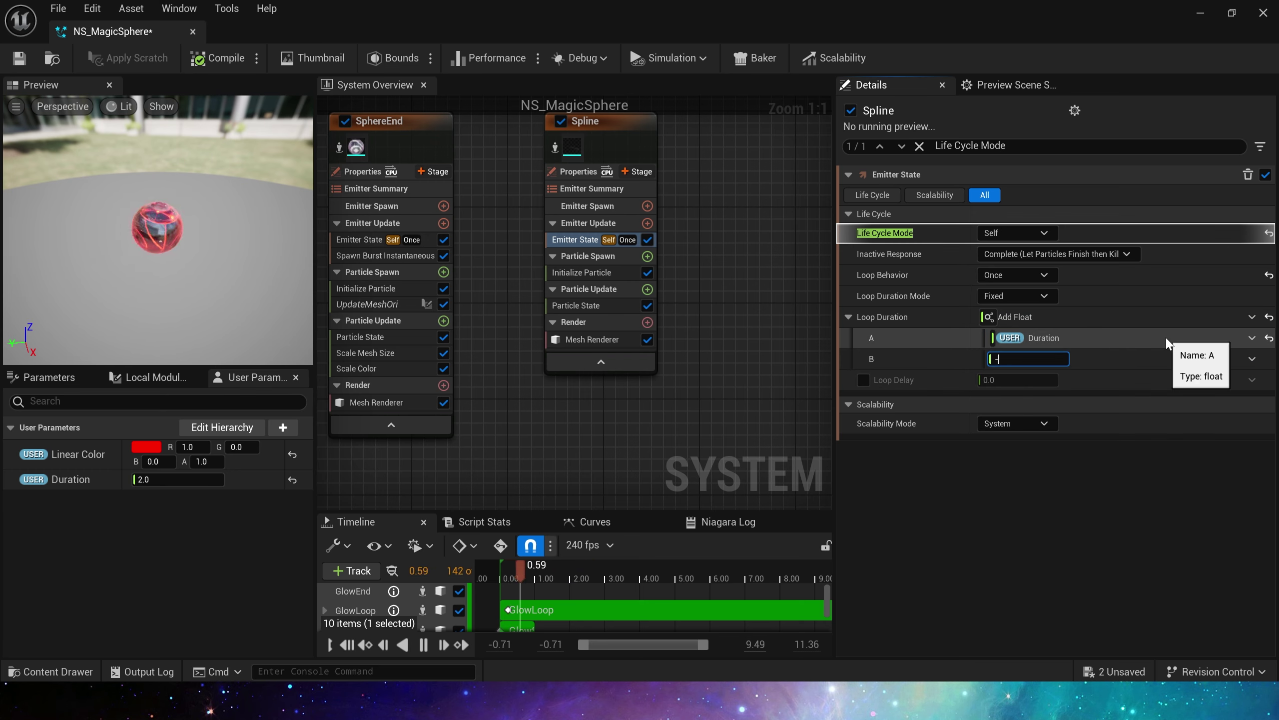
key(Return)
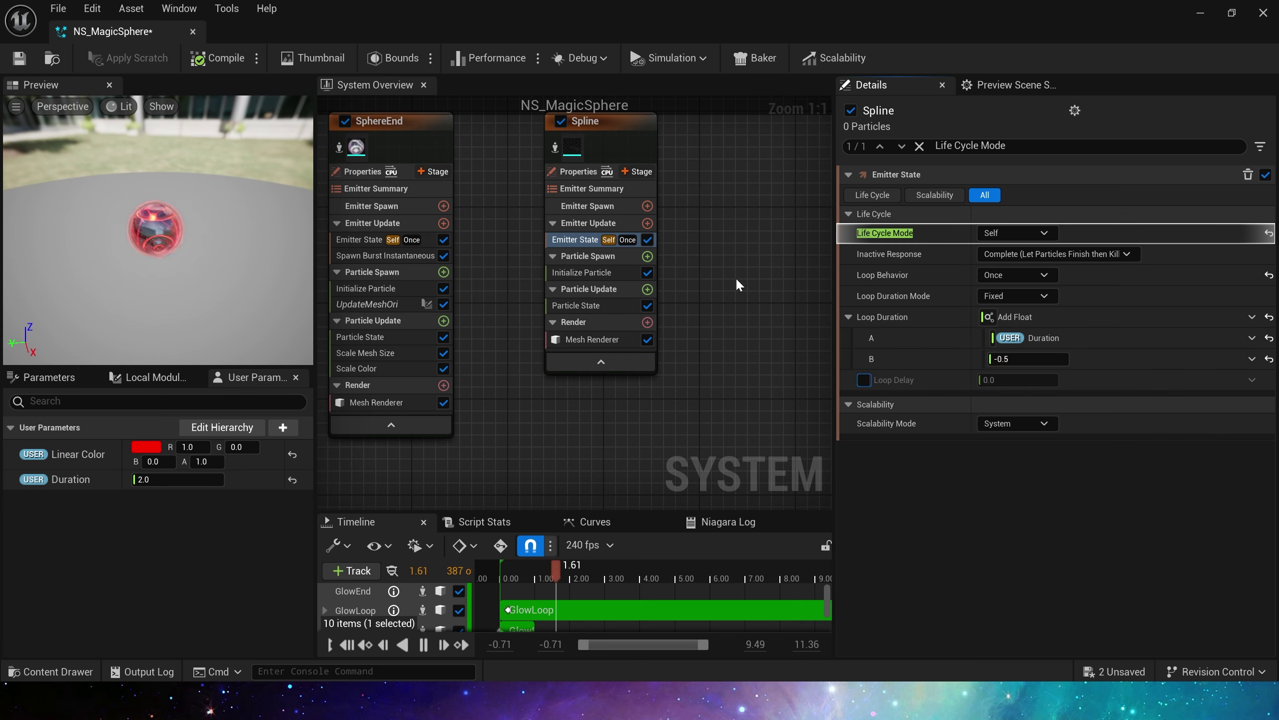
Add a Spawn Rate module to Spline's Emitter Update and set its SpawnRate to 10
click(647, 223)
text(spawn)
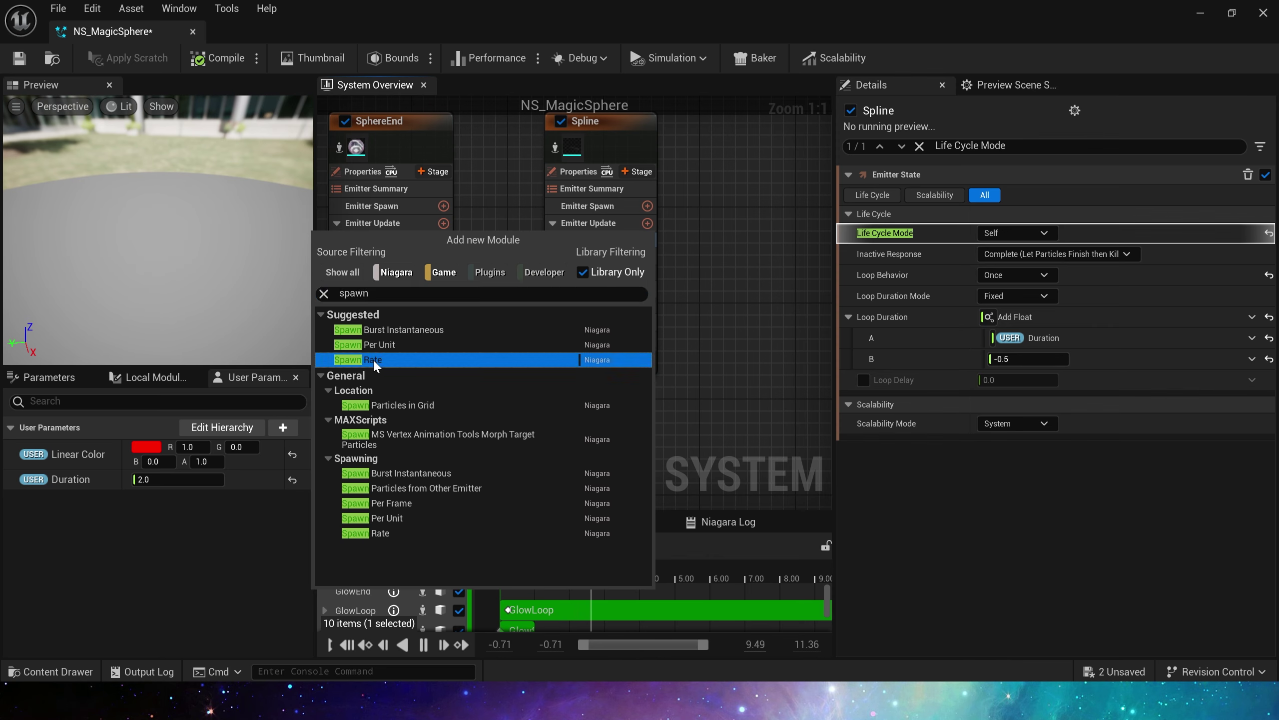
key(Return)
click(1015, 195)
key(Return)
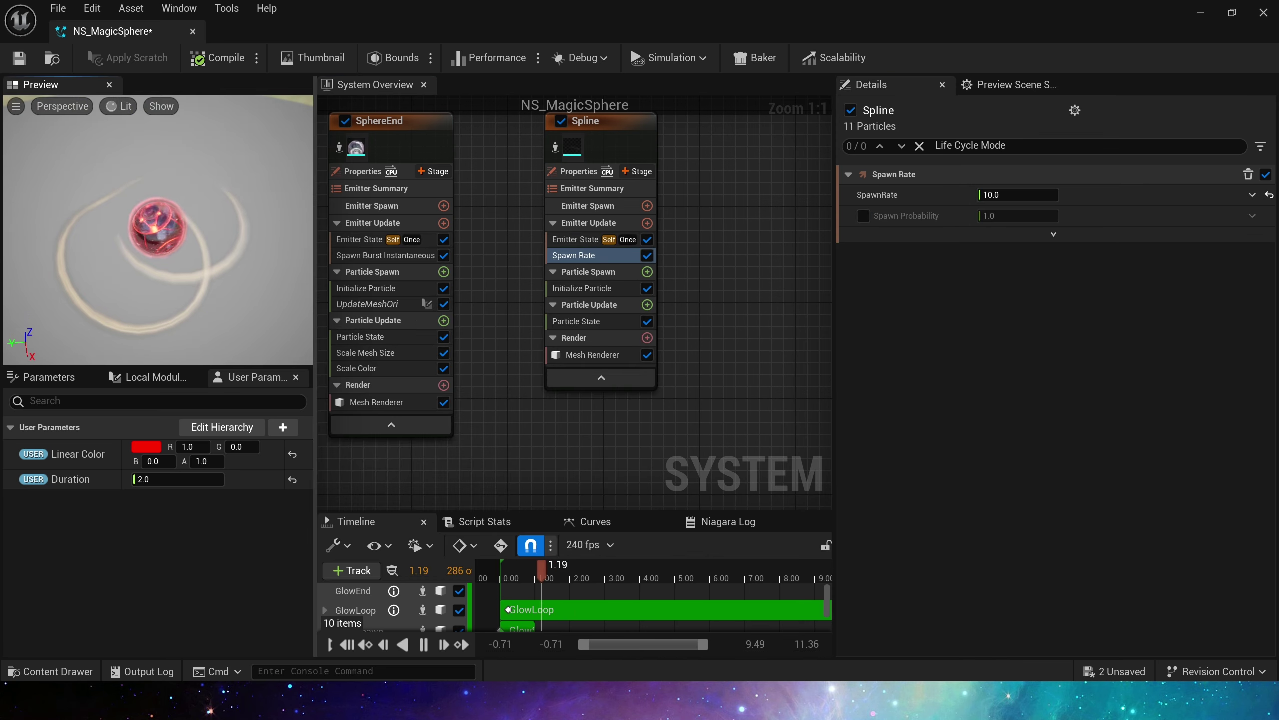
In Spline's Initialize Particle, set Lifetime Mode to Random with a maximum lifetime of 1.5
click(582, 289)
click(1015, 233)
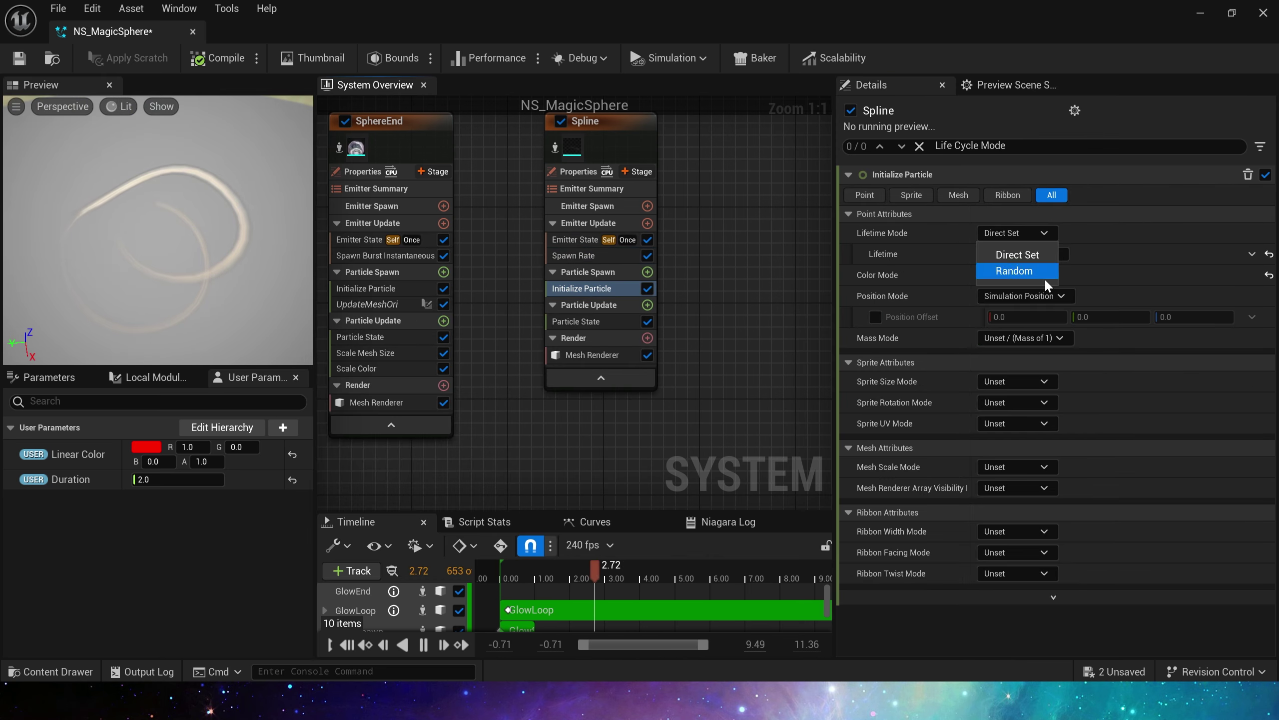
click(1017, 272)
click(1027, 254)
key(Tab)
text(1.5)
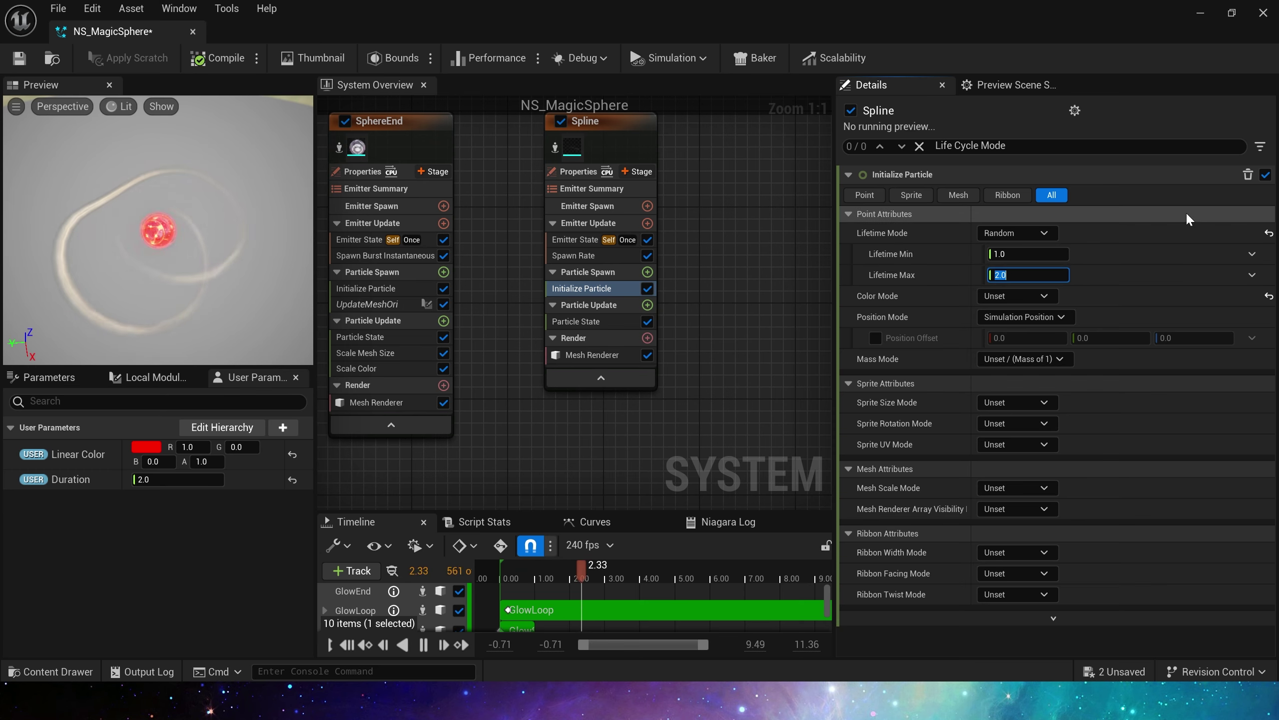
key(Return)
Set Spline's particle Color Mode to Direct Set and link Color to the Linear Color user parameter
click(1015, 296)
click(1017, 334)
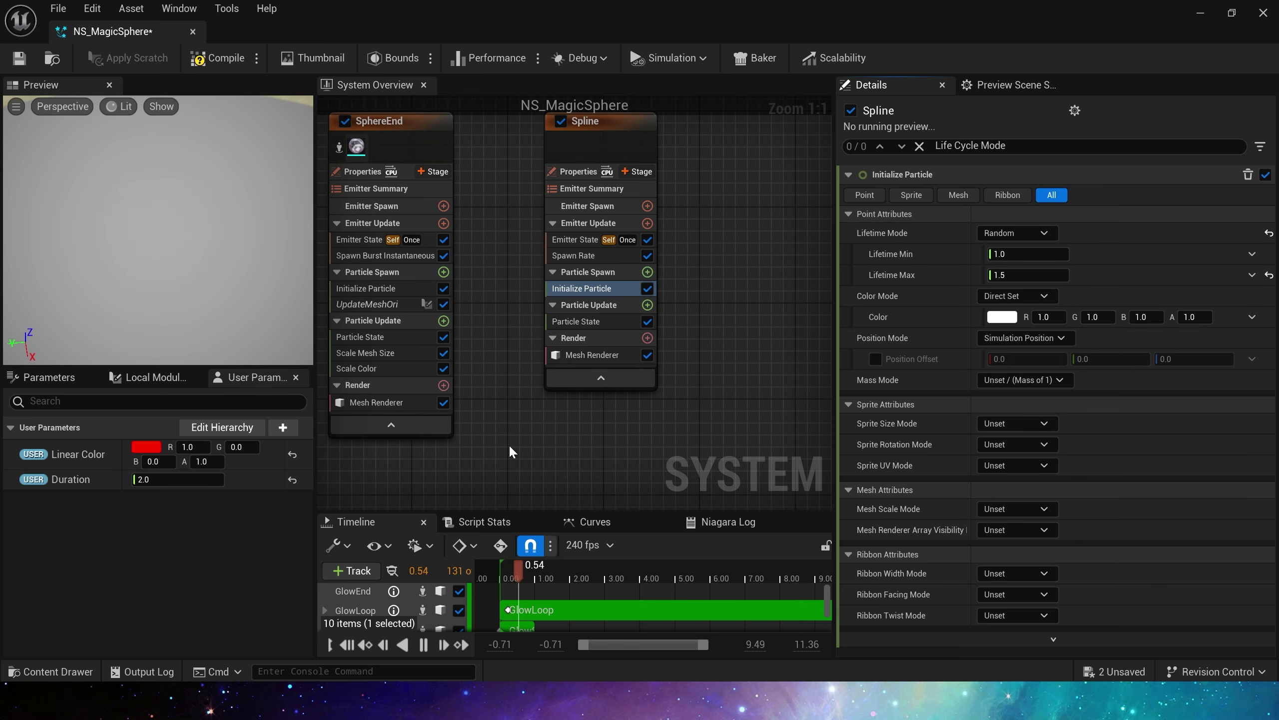
drag(78, 453, 1028, 316)
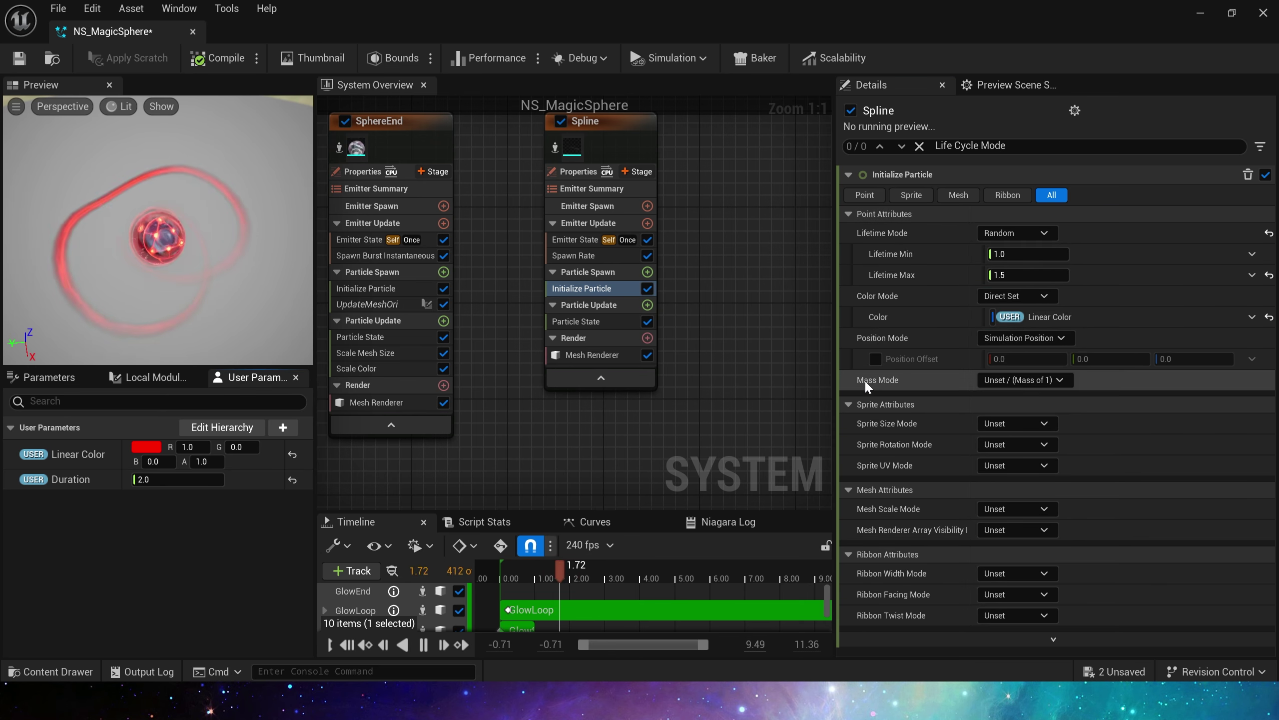
Set Spline's Mesh Scale Mode to Random Non-Uniform, with a minimum of 0.4 and a maximum of 0.5 on all axes
click(1013, 509)
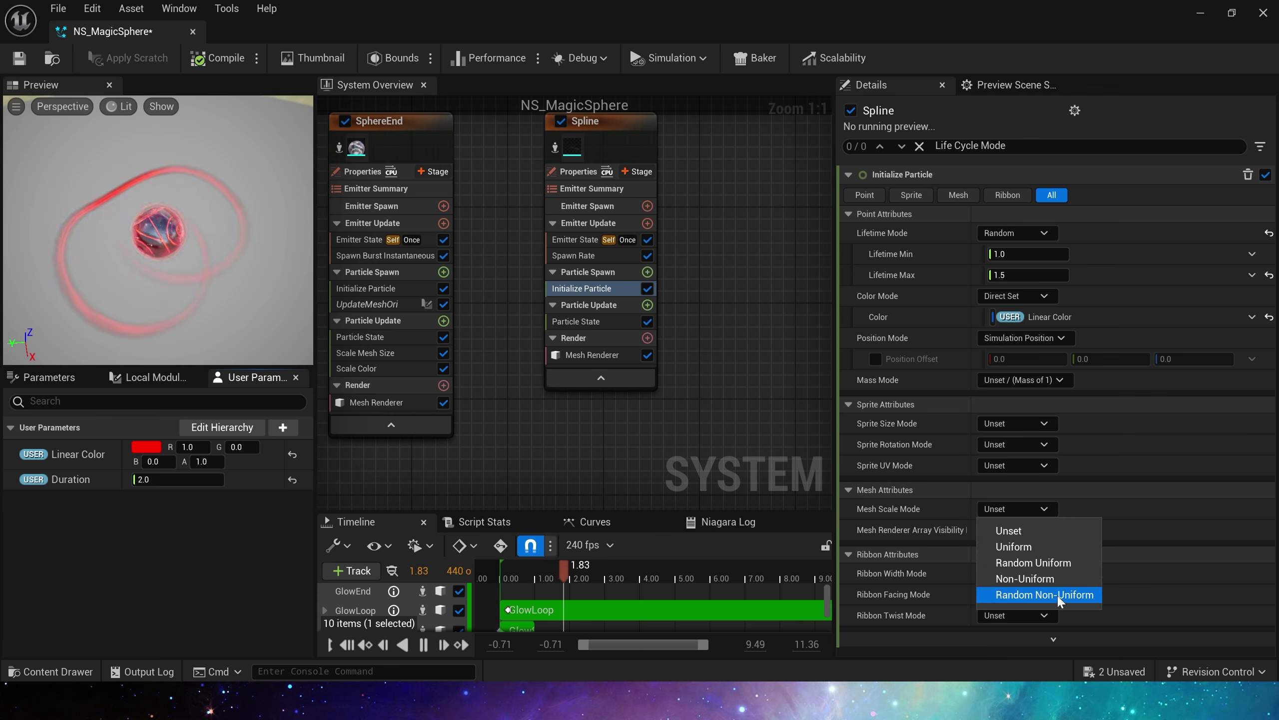
click(1045, 595)
click(1020, 530)
text(0.4)
key(Tab)
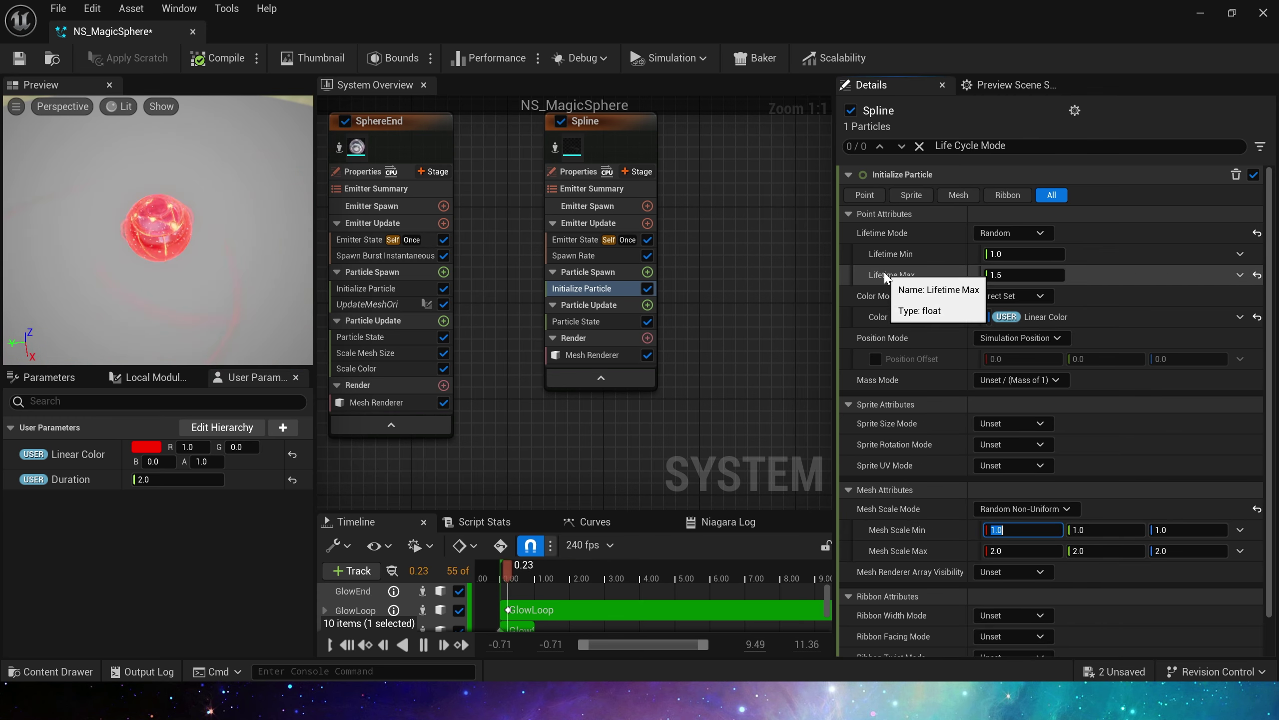
text(.4)
key(Tab)
text(.4)
key(Tab)
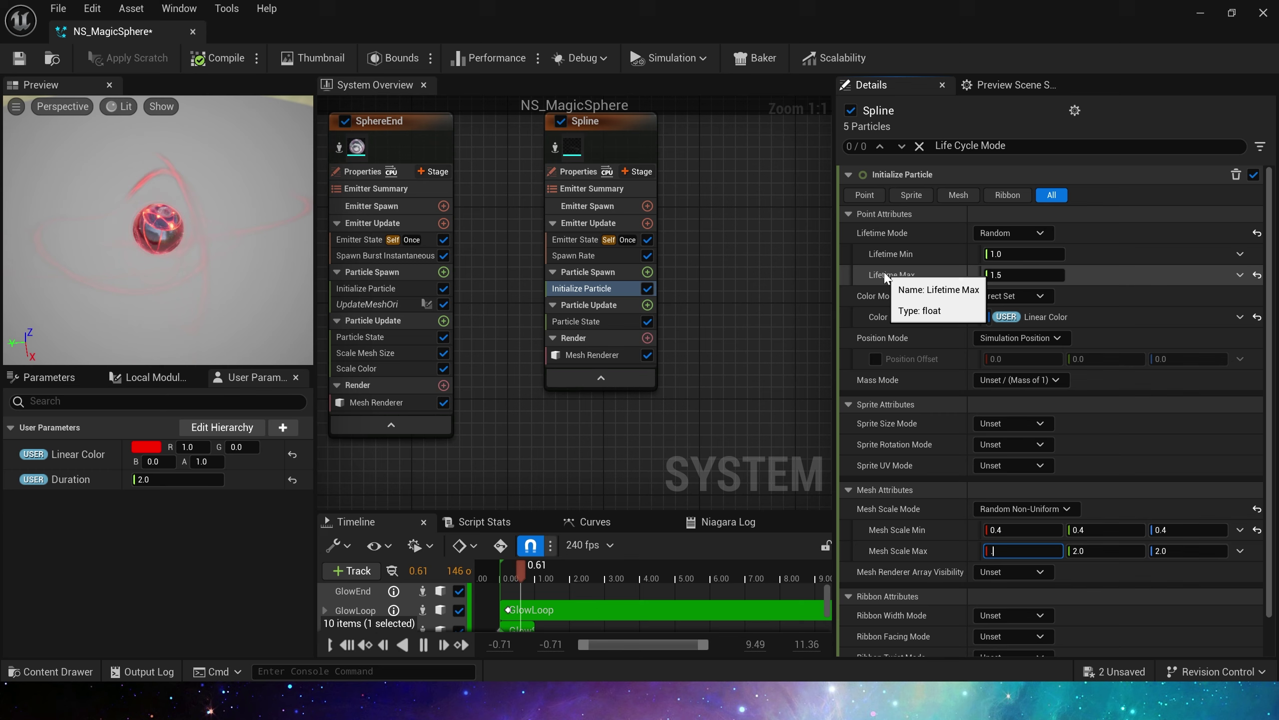
text(.5)
key(Return)
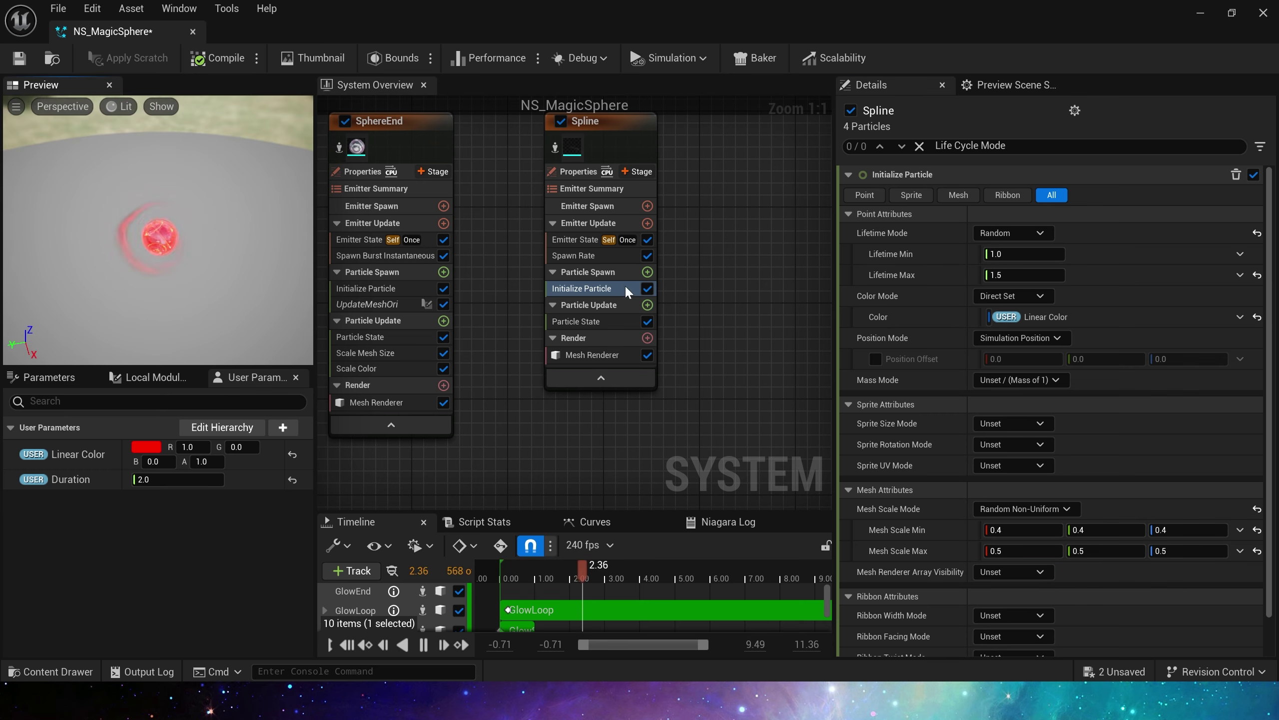
Add Initial Mesh Orientation to Spline's Particle Spawn and Update Mesh Orientation to its Particle Update
click(647, 272)
click(436, 413)
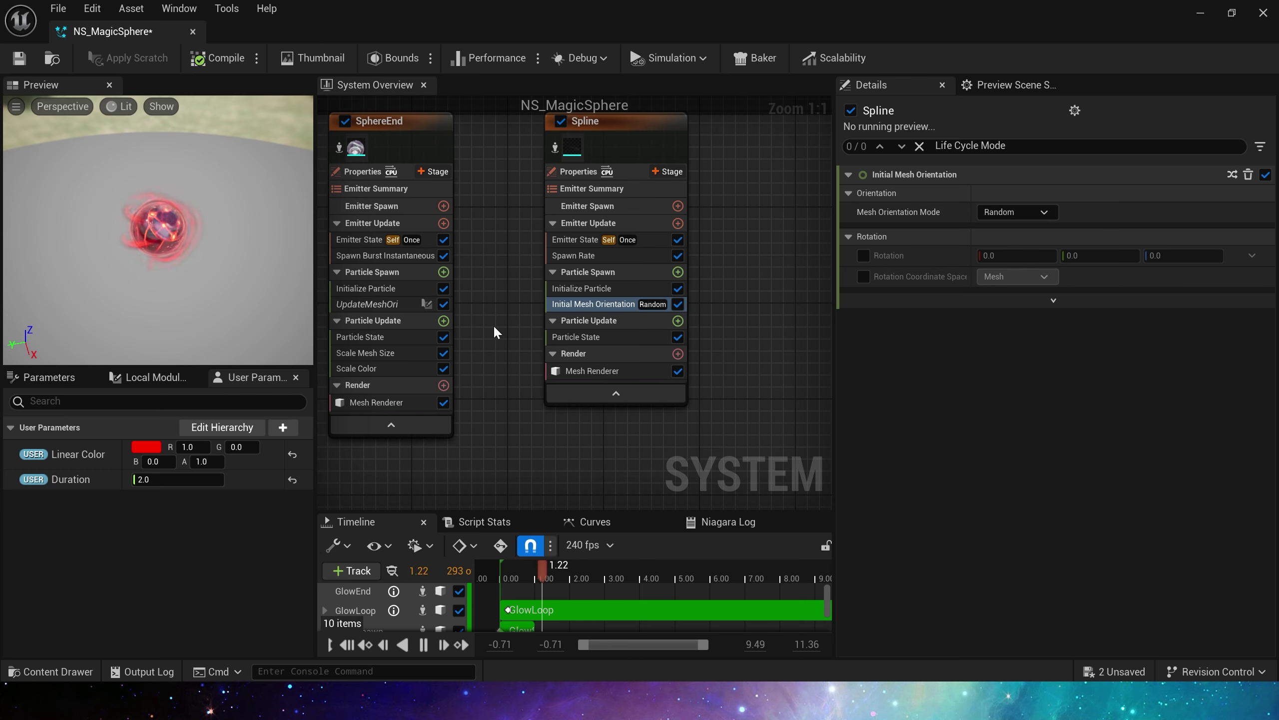
right_drag(494, 326, 483, 268)
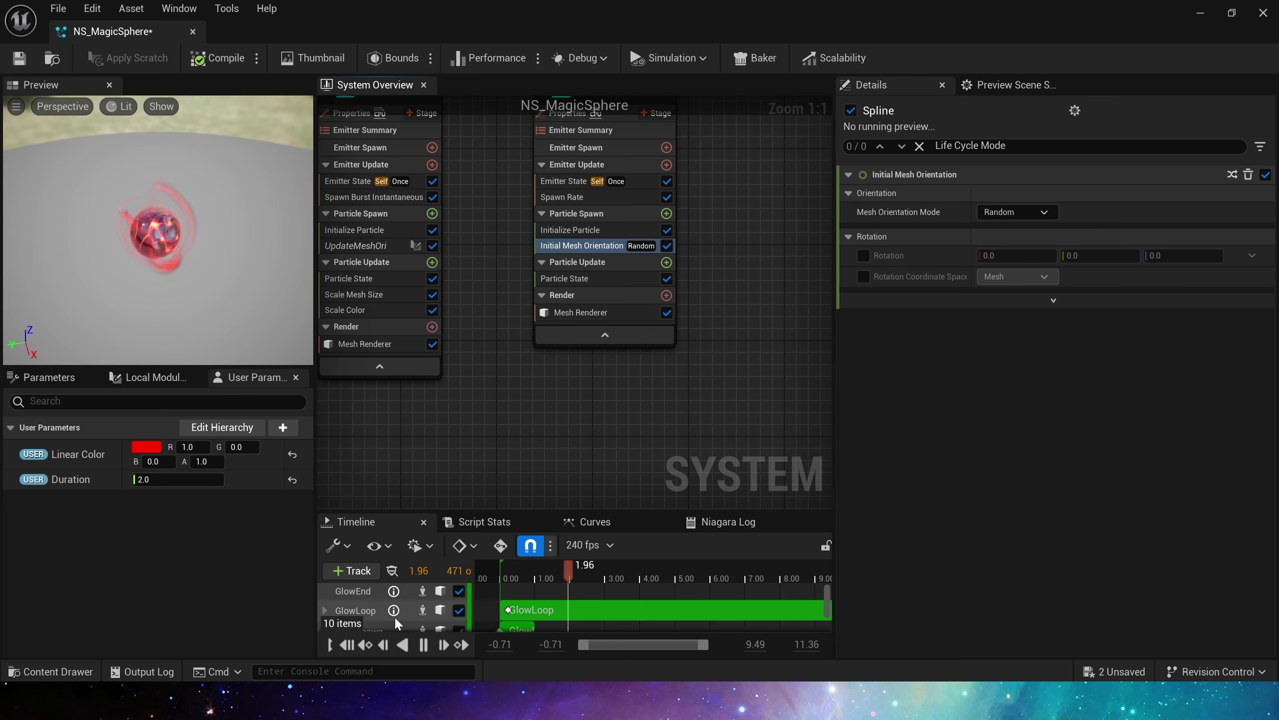
click(666, 262)
click(456, 433)
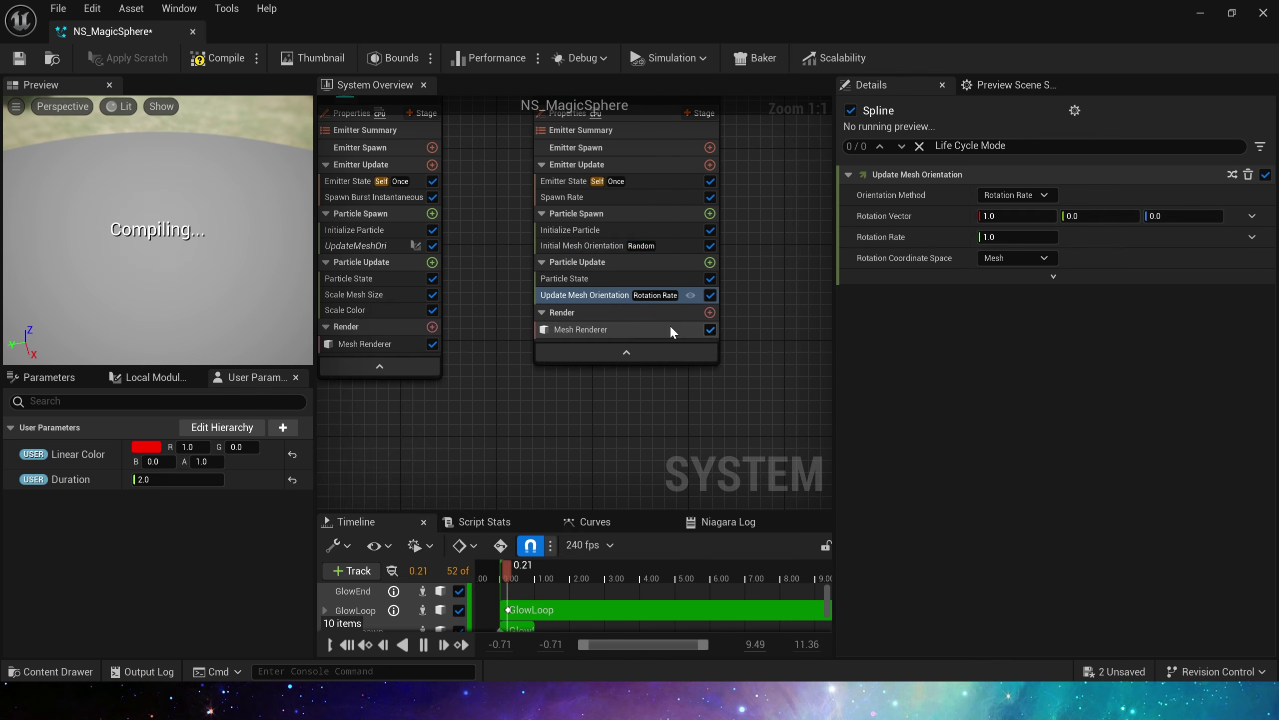
In Spline's Update Mesh Orientation, set Rotation Vector to a Random Vector and Rotation Rate to 0.2
click(1250, 216)
click(1123, 310)
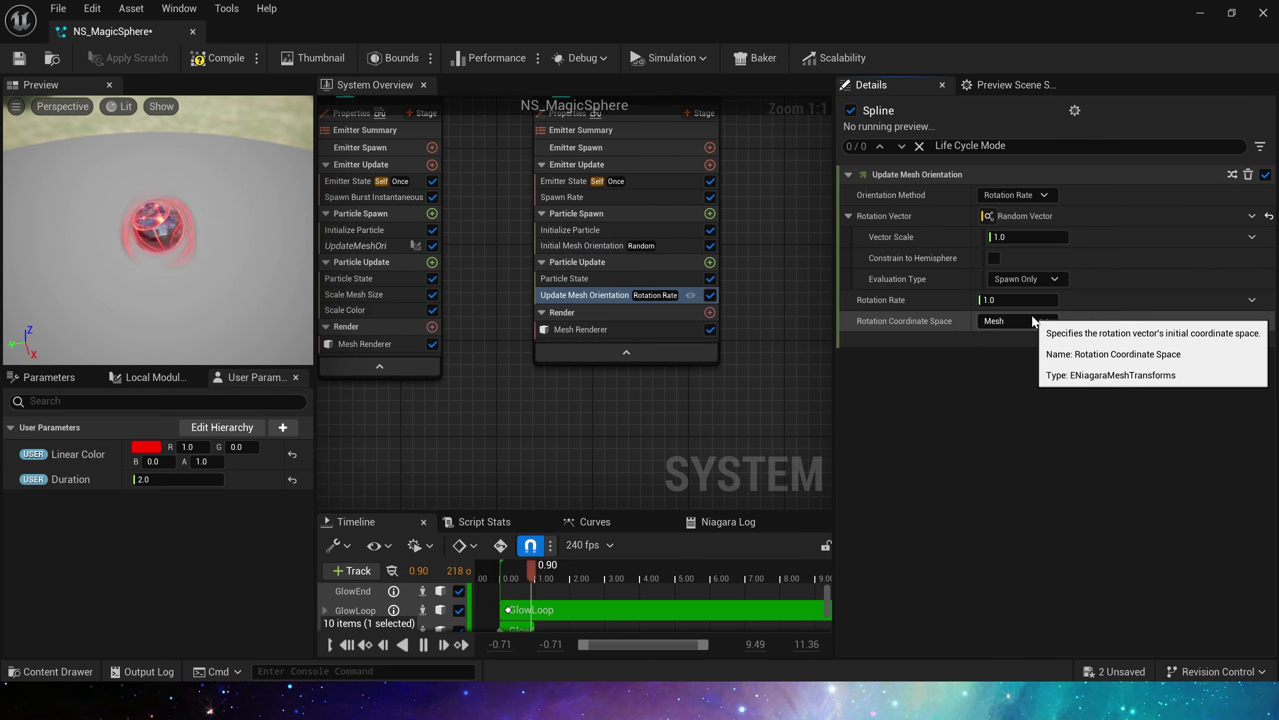
click(1025, 296)
text(.2)
key(Tab)
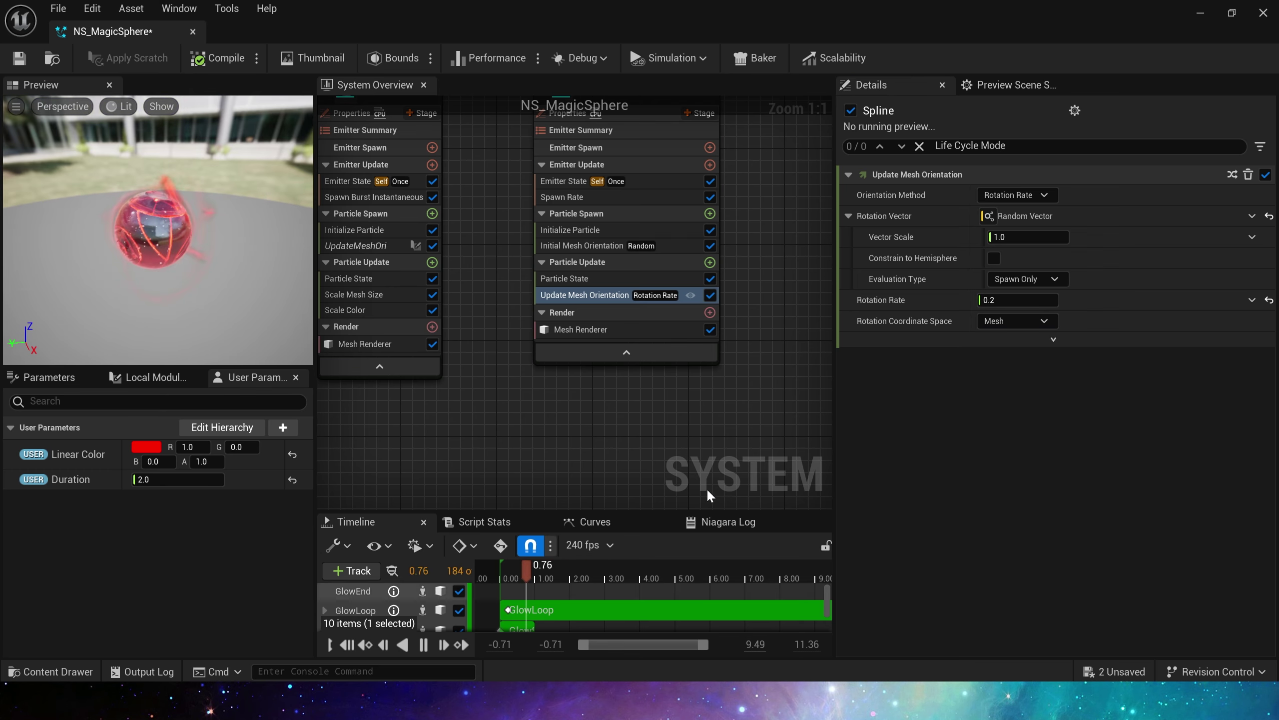
Add Scale Mesh Size to Spline's Particle Update and drive its Scale Factor with Vector from Float using Float from Curve
click(710, 262)
text(size)
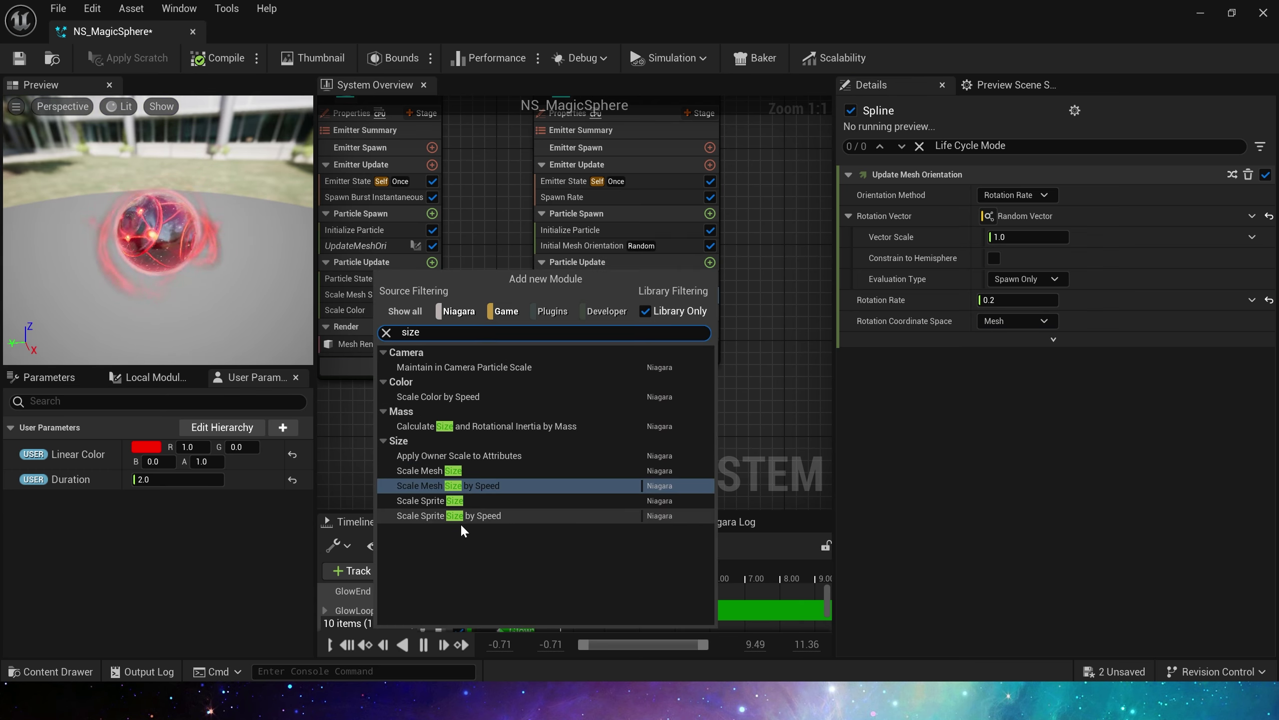
click(438, 471)
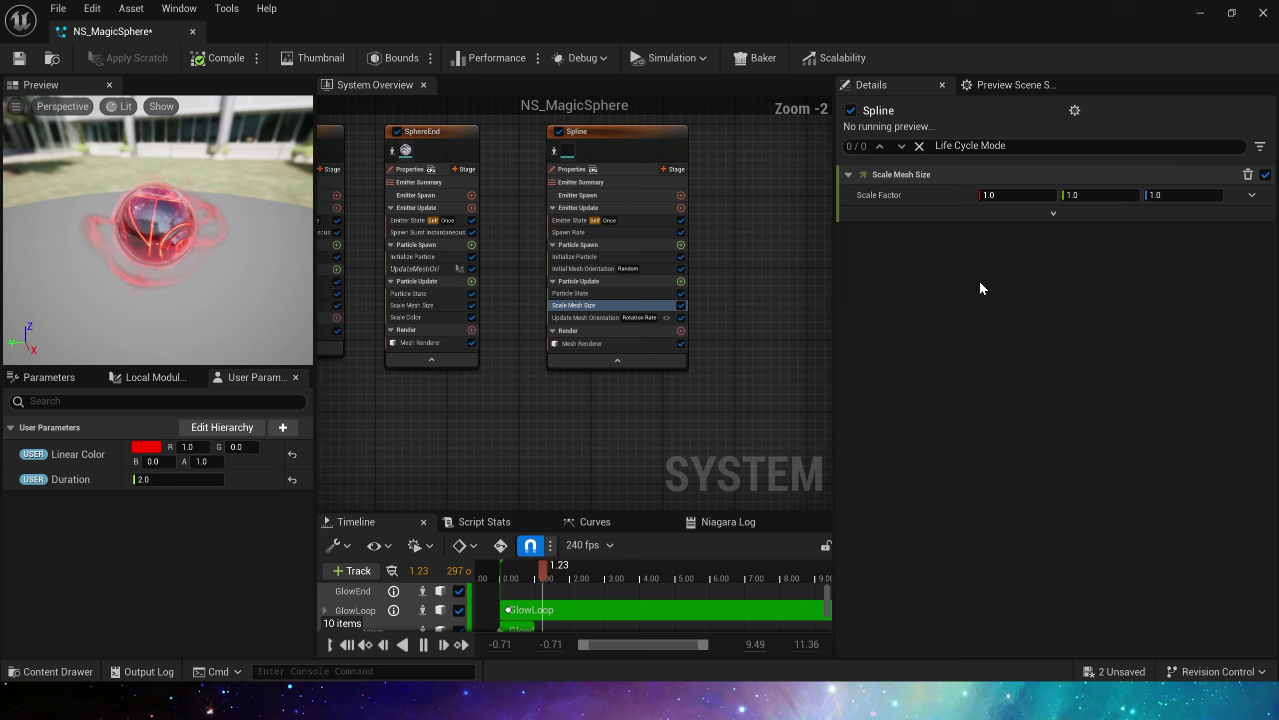
click(1252, 195)
click(996, 350)
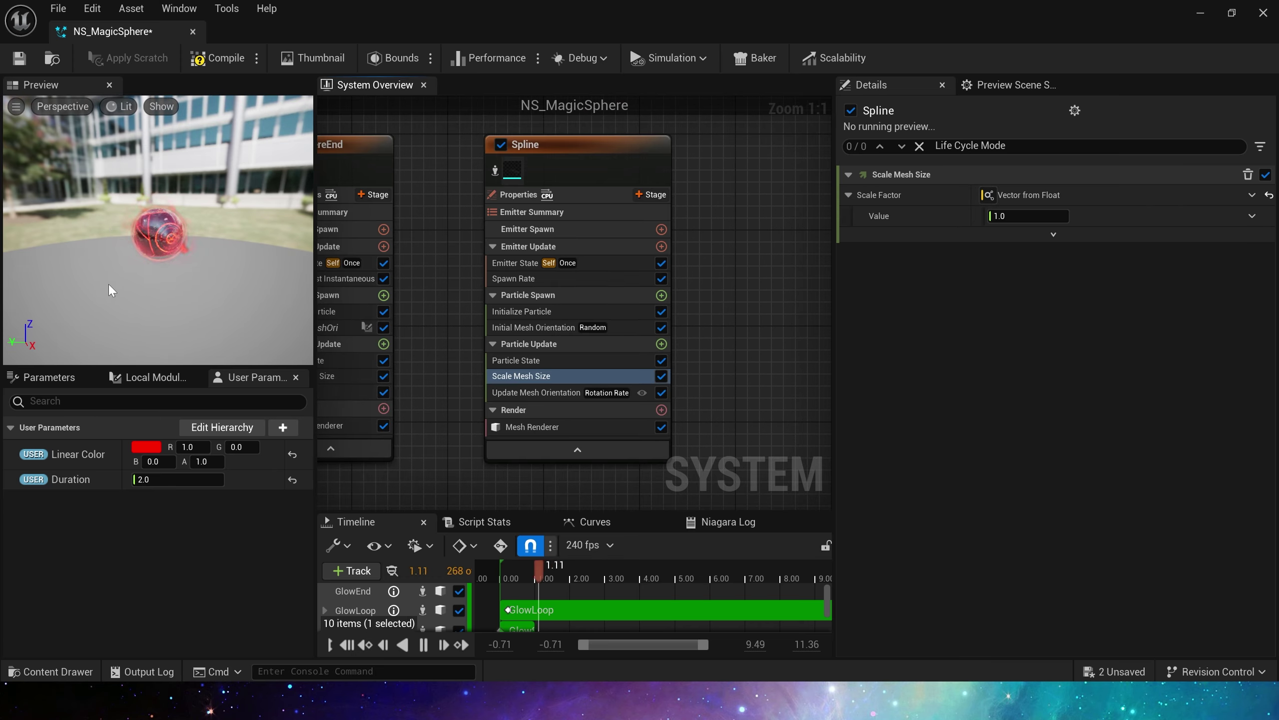
click(1253, 217)
click(1210, 308)
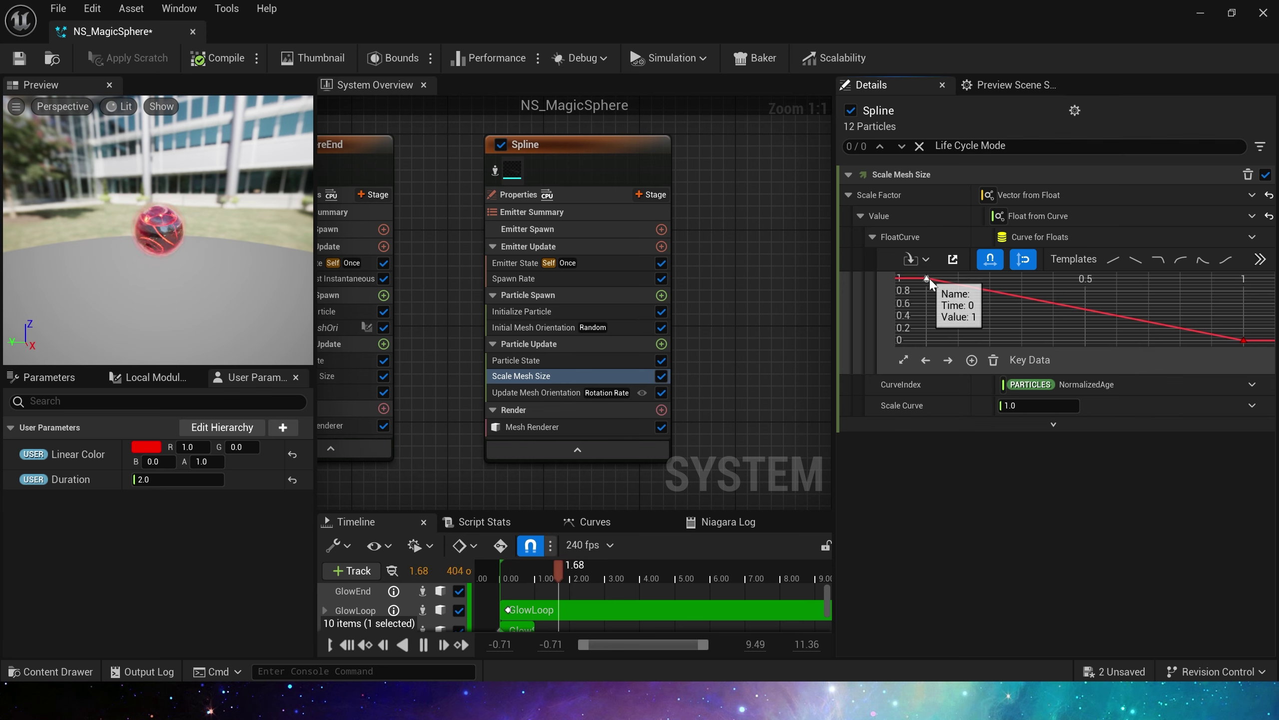
Shape the mesh size curve with the ramp-up-down template, with values 0.8 at the start, 1 midway and 0.9 at the end
click(928, 280)
click(1258, 265)
click(1256, 304)
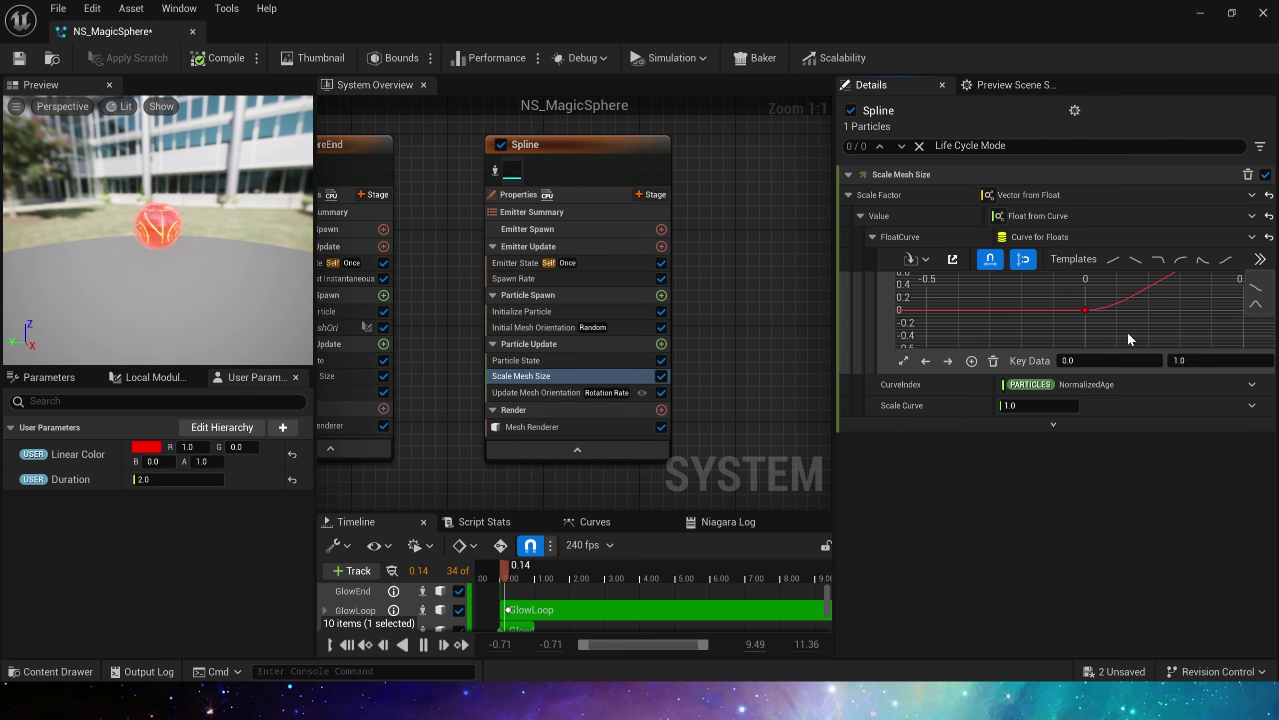
click(902, 360)
click(927, 329)
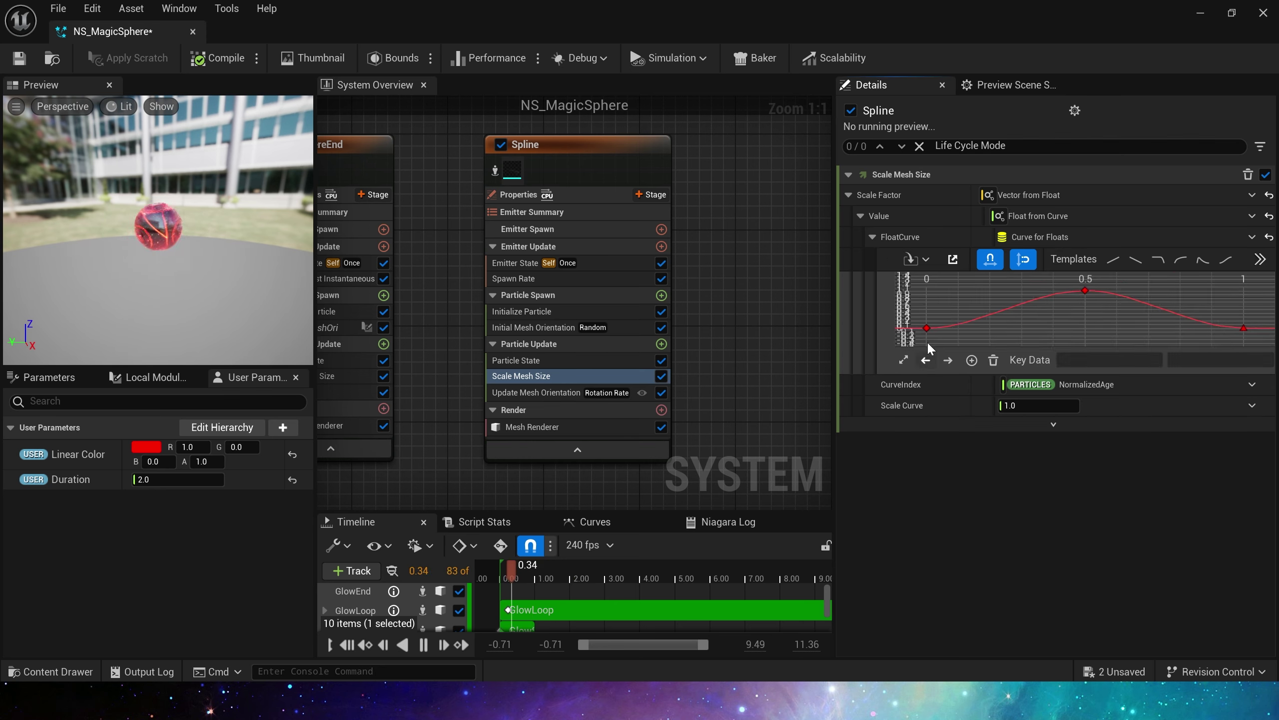
click(1199, 361)
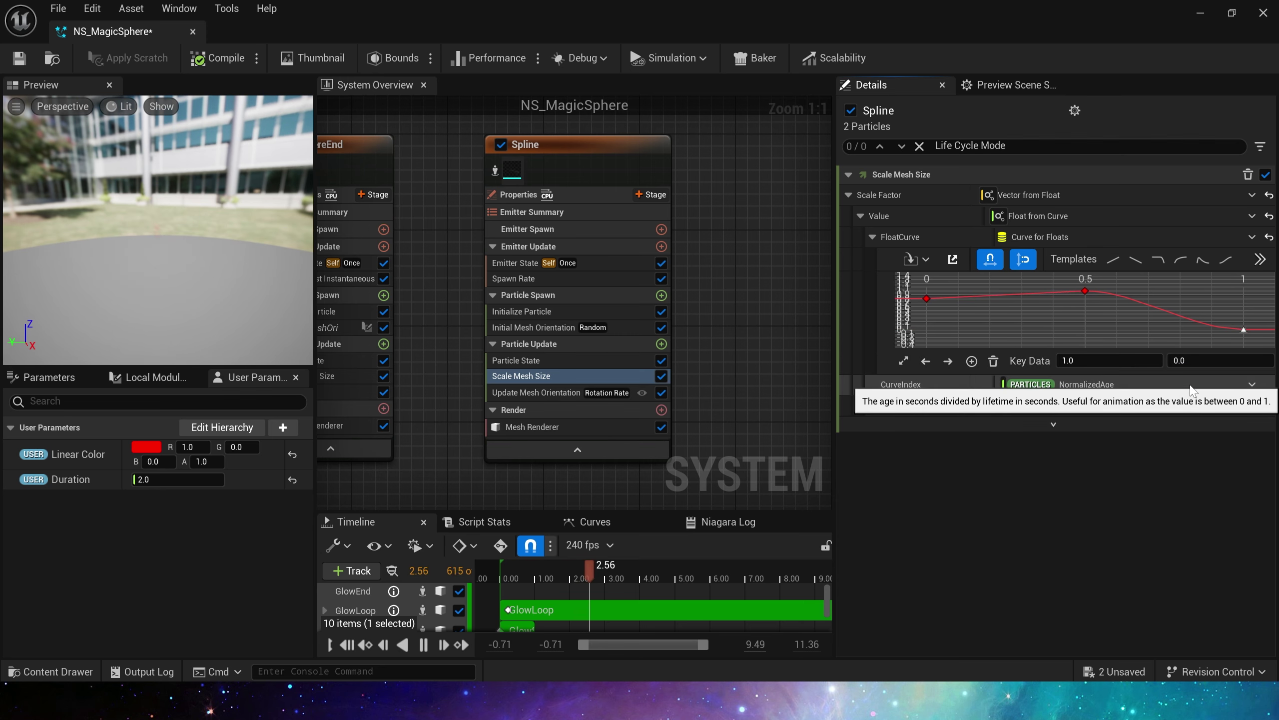
click(903, 360)
click(1076, 317)
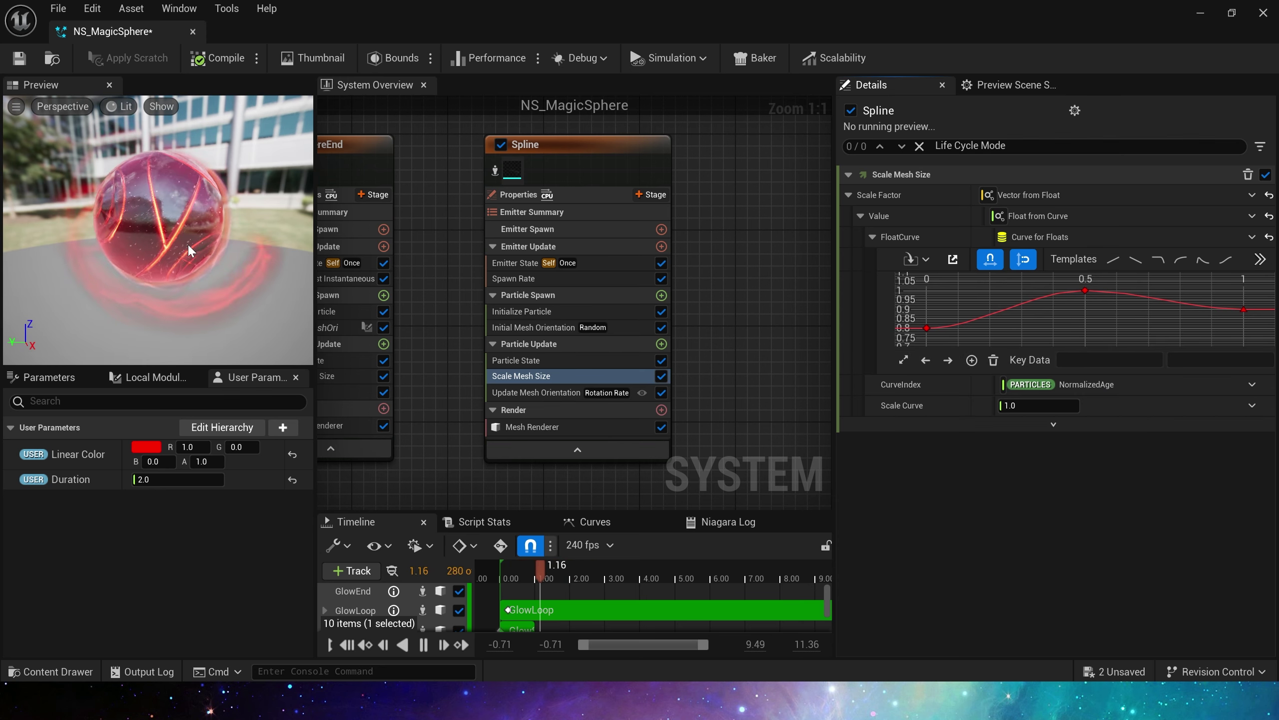
Try a Scale Curve of 0.8 for Spline's mesh size and inspect the sphere in the preview
click(1039, 406)
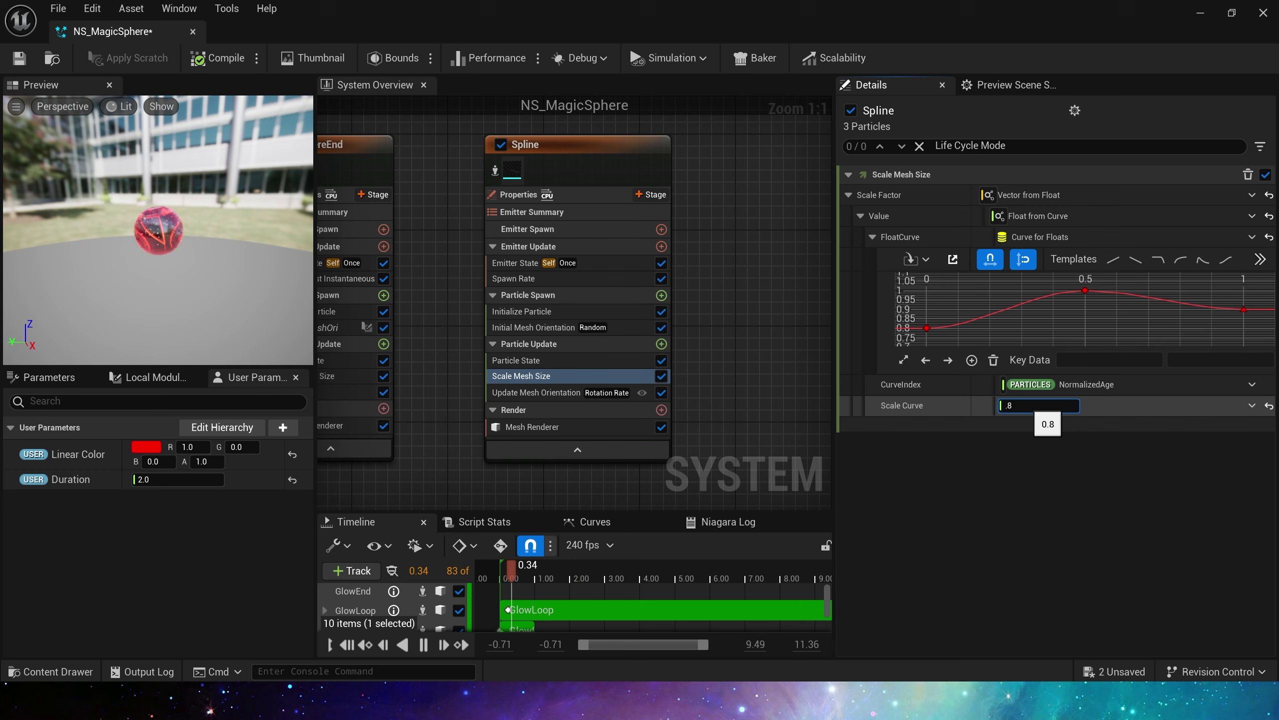
text(.8)
key(Return)
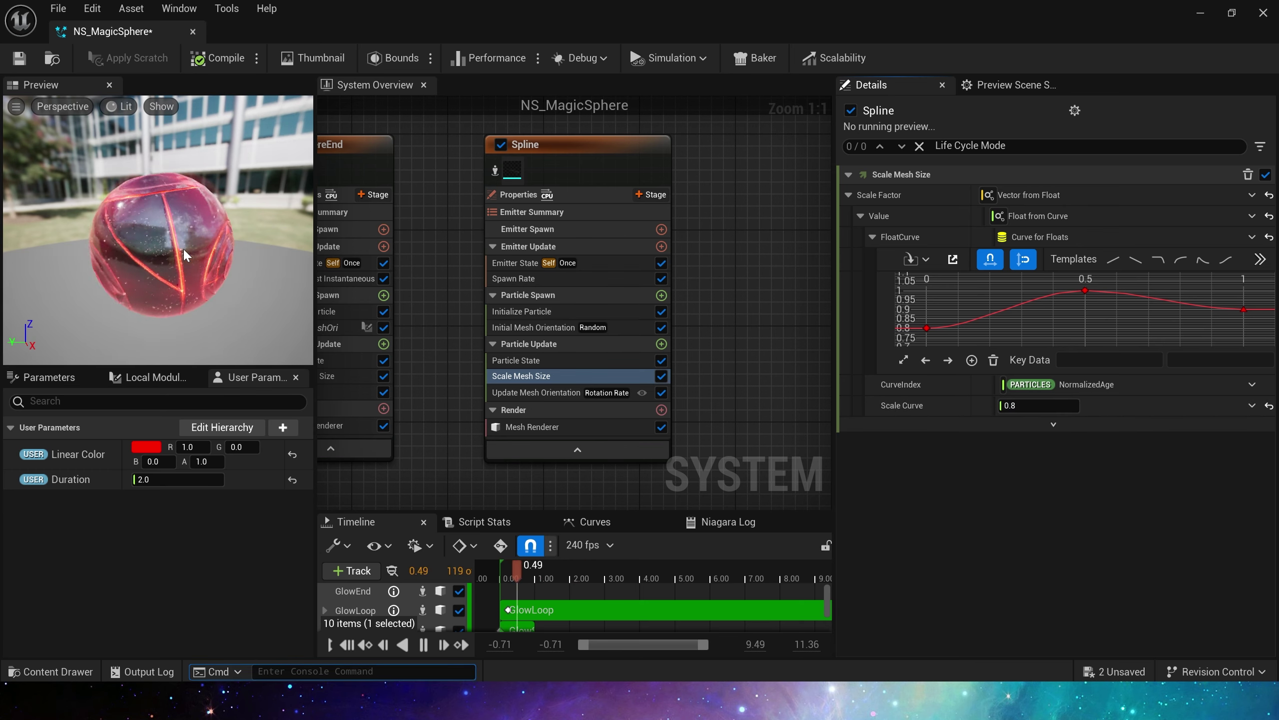
drag(183, 248, 195, 251)
Set the Scale Curve of Spline's Scale Mesh Size to 0.9
click(1039, 405)
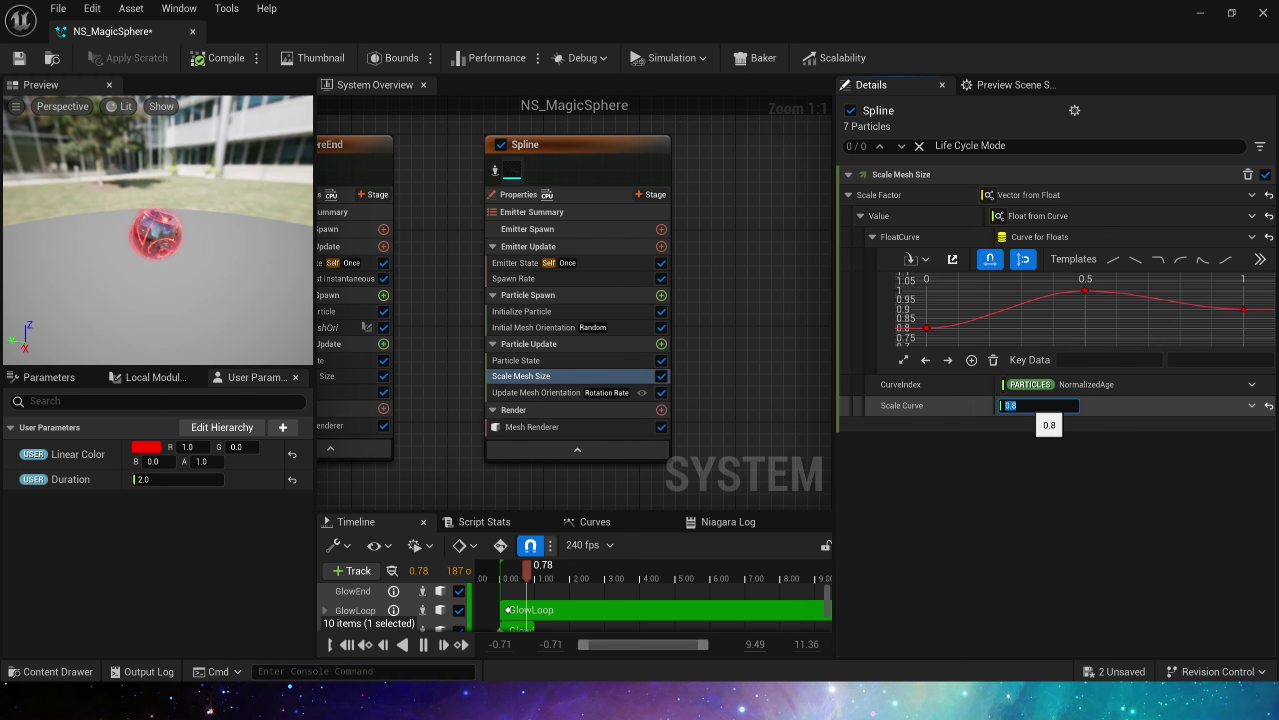
text(0.9)
key(Return)
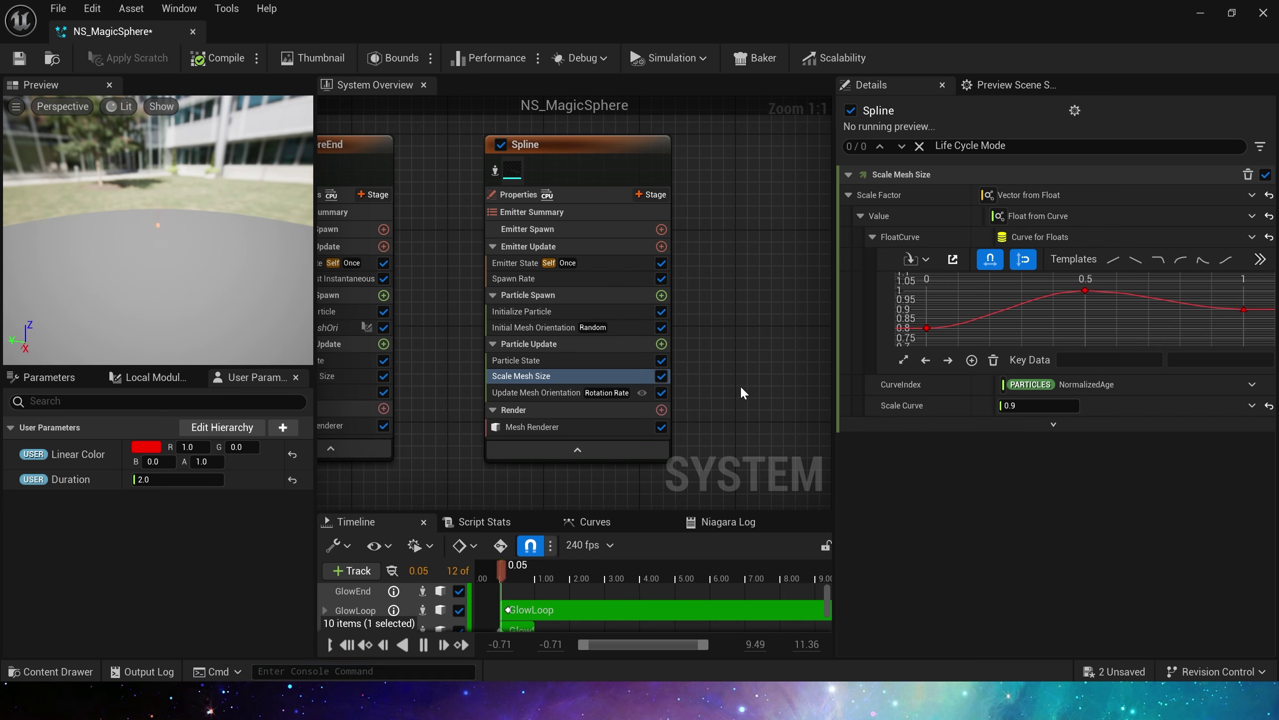
Add Dynamic Material Parameters to Spline's Particle Update and disable the unused Param2-0 and Param3-0 entries
click(661, 344)
text(dy)
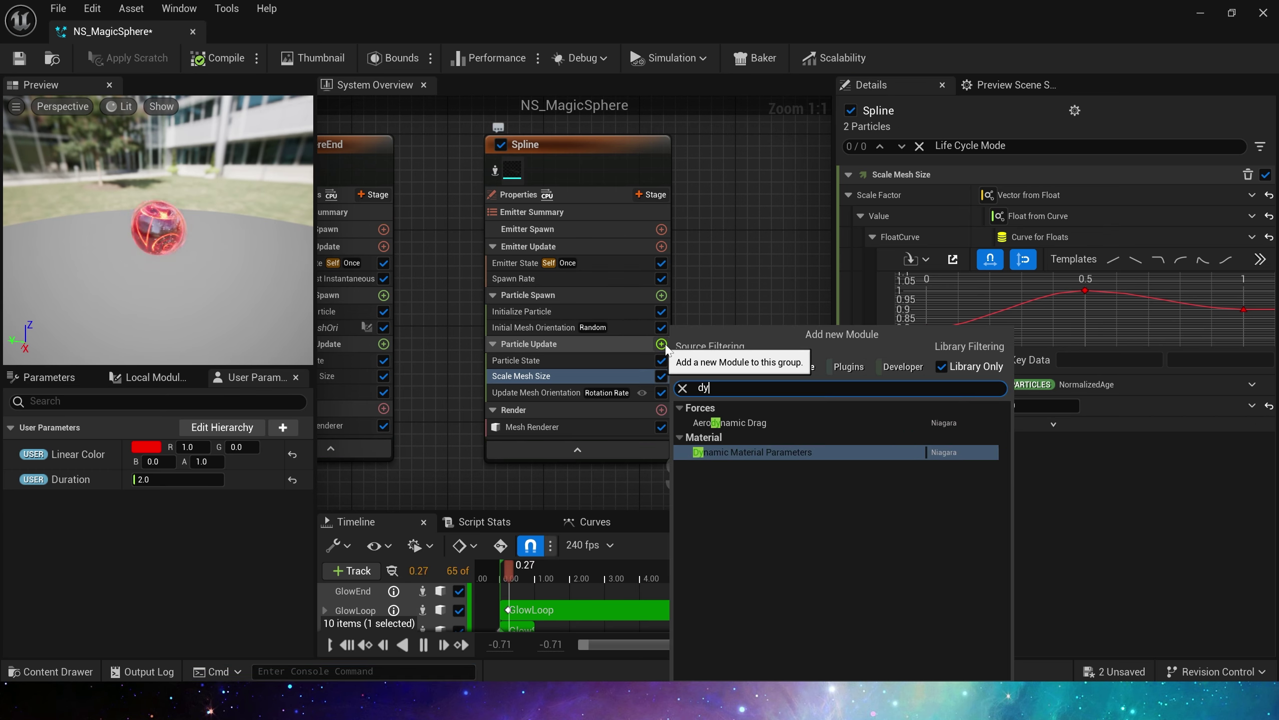
click(749, 454)
right_drag(716, 413, 735, 348)
click(863, 296)
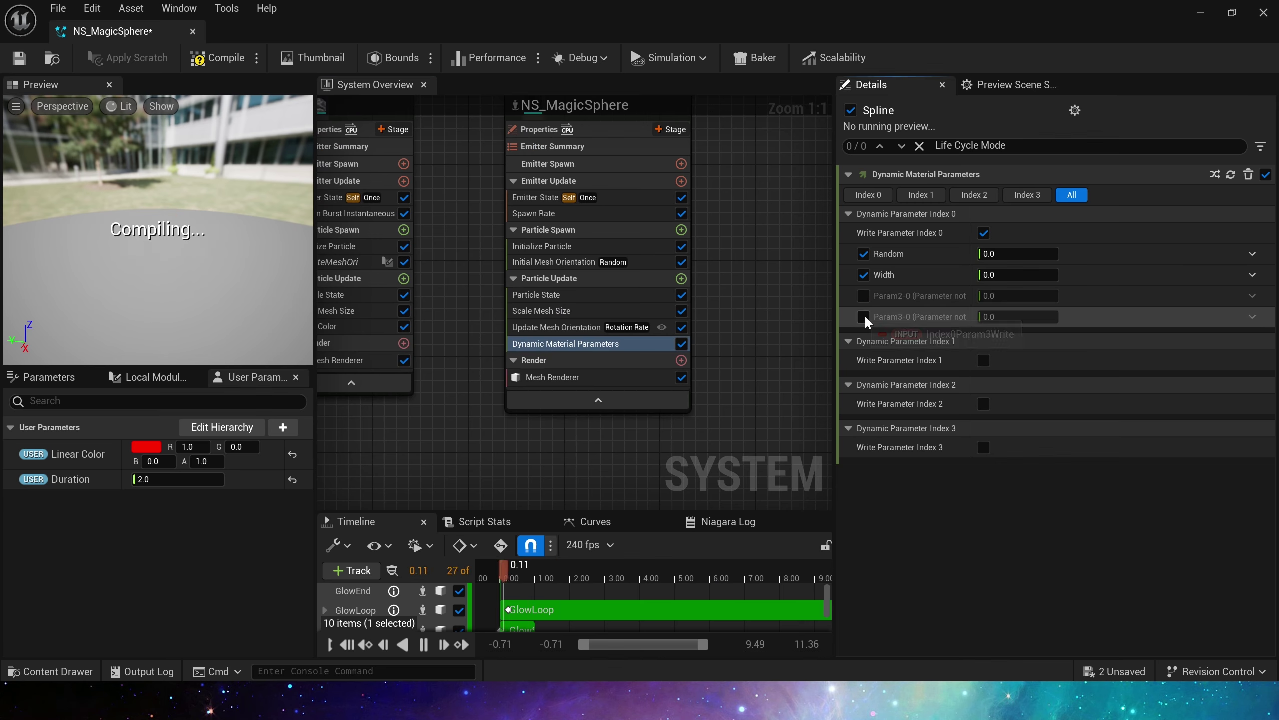
click(863, 316)
Set the dynamic parameter Random to Random Range Float from 0 to 1 and Width to Float from Curve
click(1254, 253)
click(995, 351)
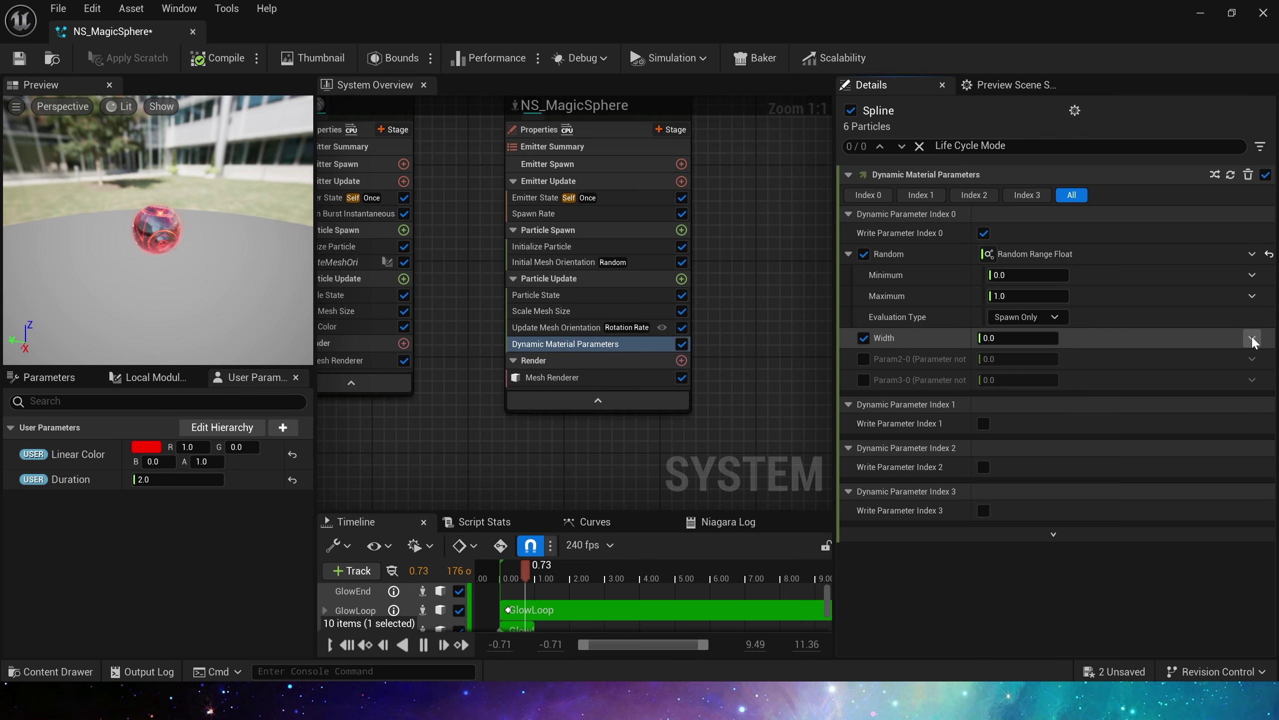
click(1252, 338)
click(987, 436)
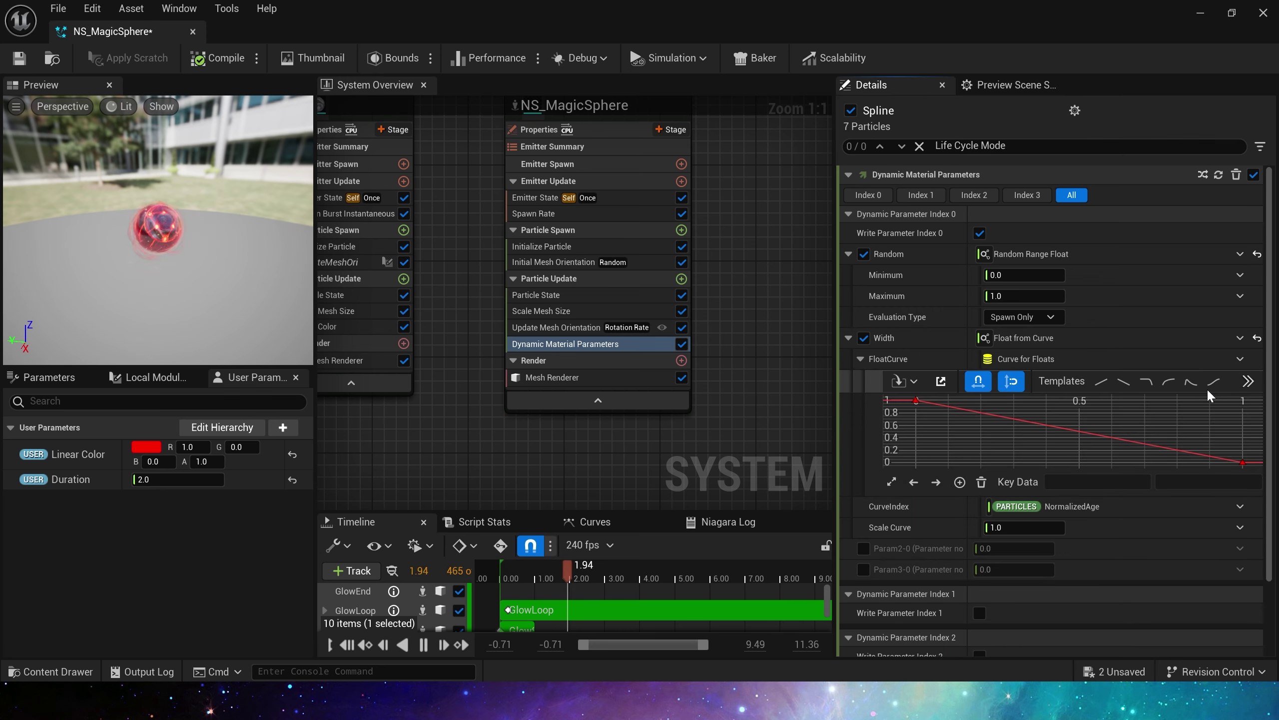
Shape the Width curve as a smooth ramp down, moving its first key to time 0.5 with value 2.0
click(1249, 382)
click(1243, 410)
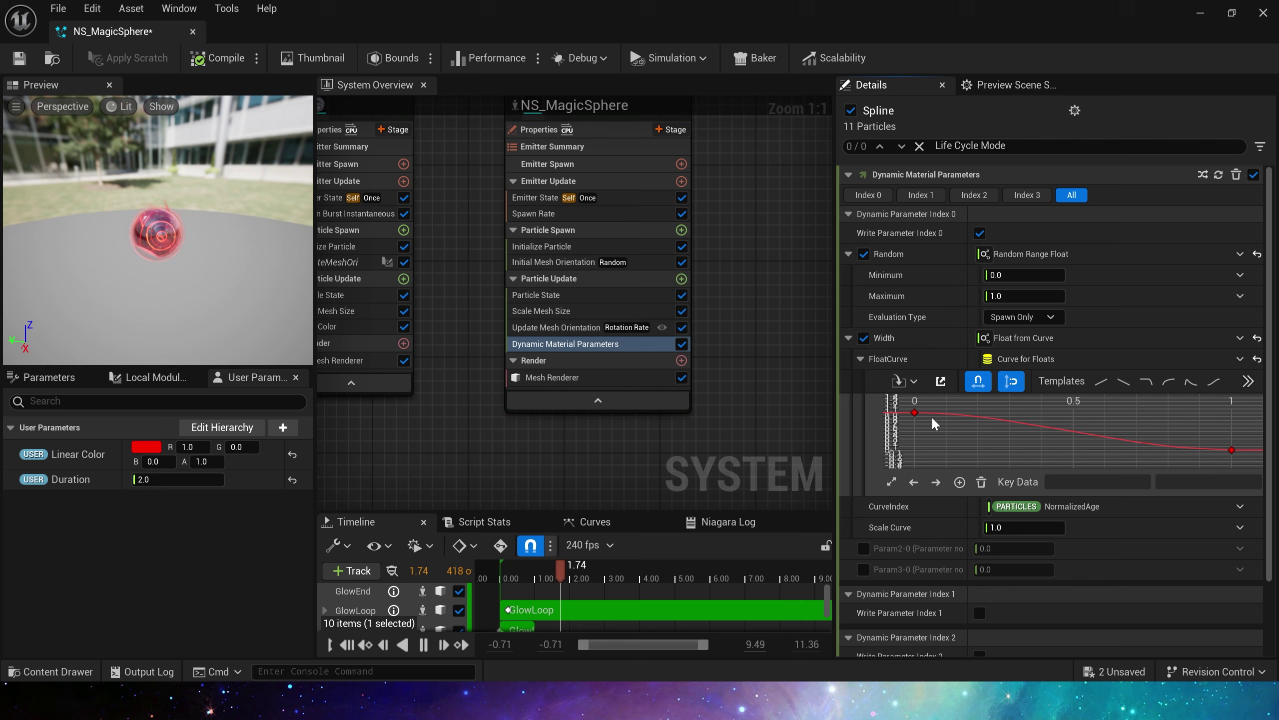
click(915, 412)
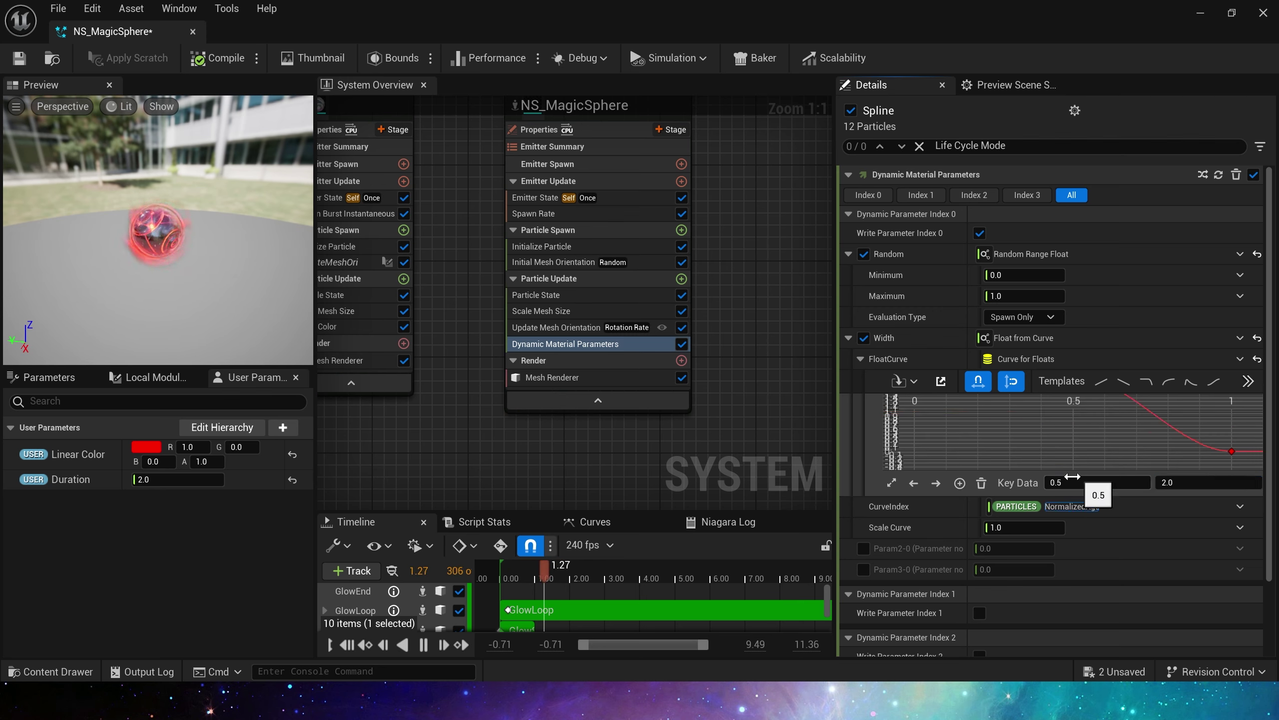
click(893, 484)
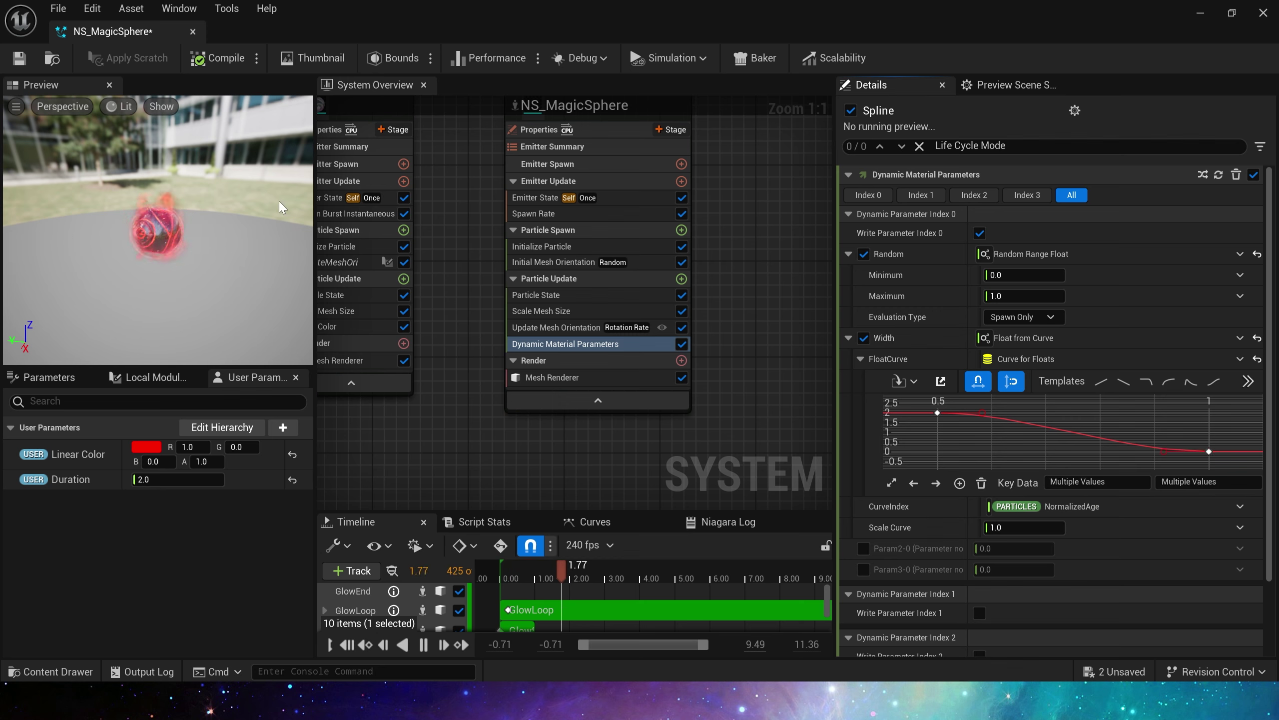
Add Scale Color to Spline's Particle Update and drive Scale RGB with Vector from Float using Float from Curve
click(681, 279)
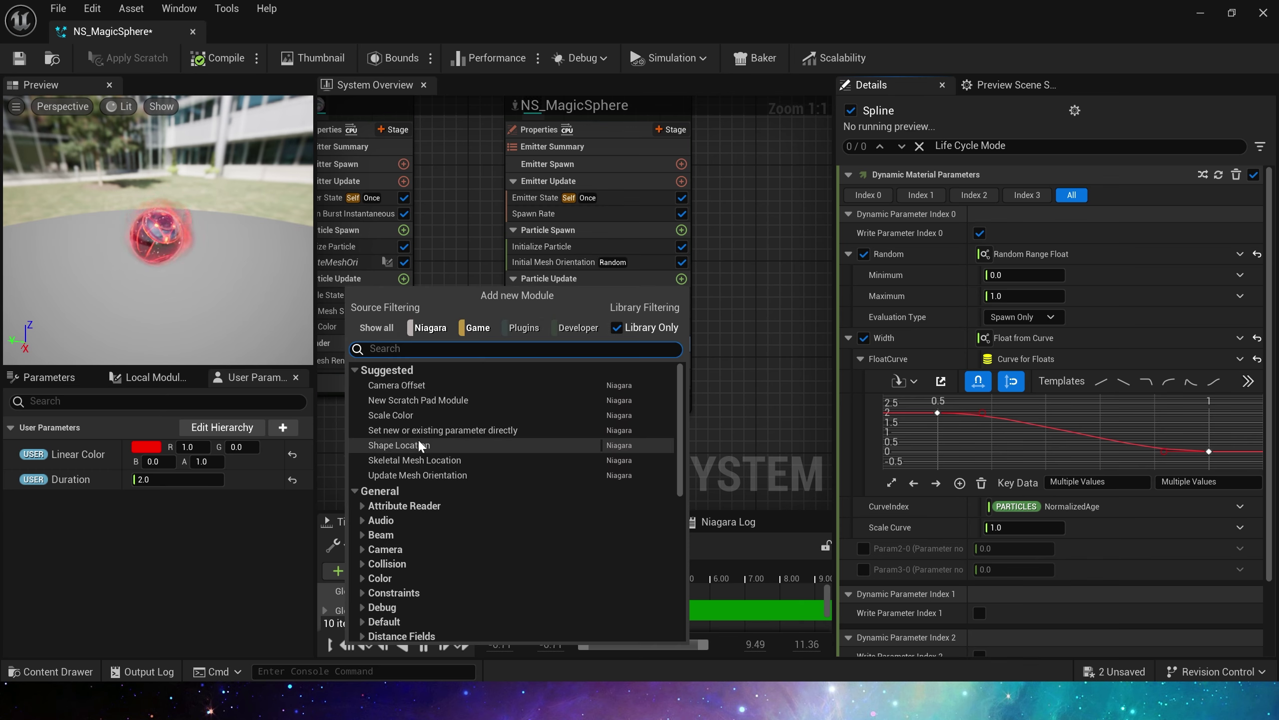
click(417, 445)
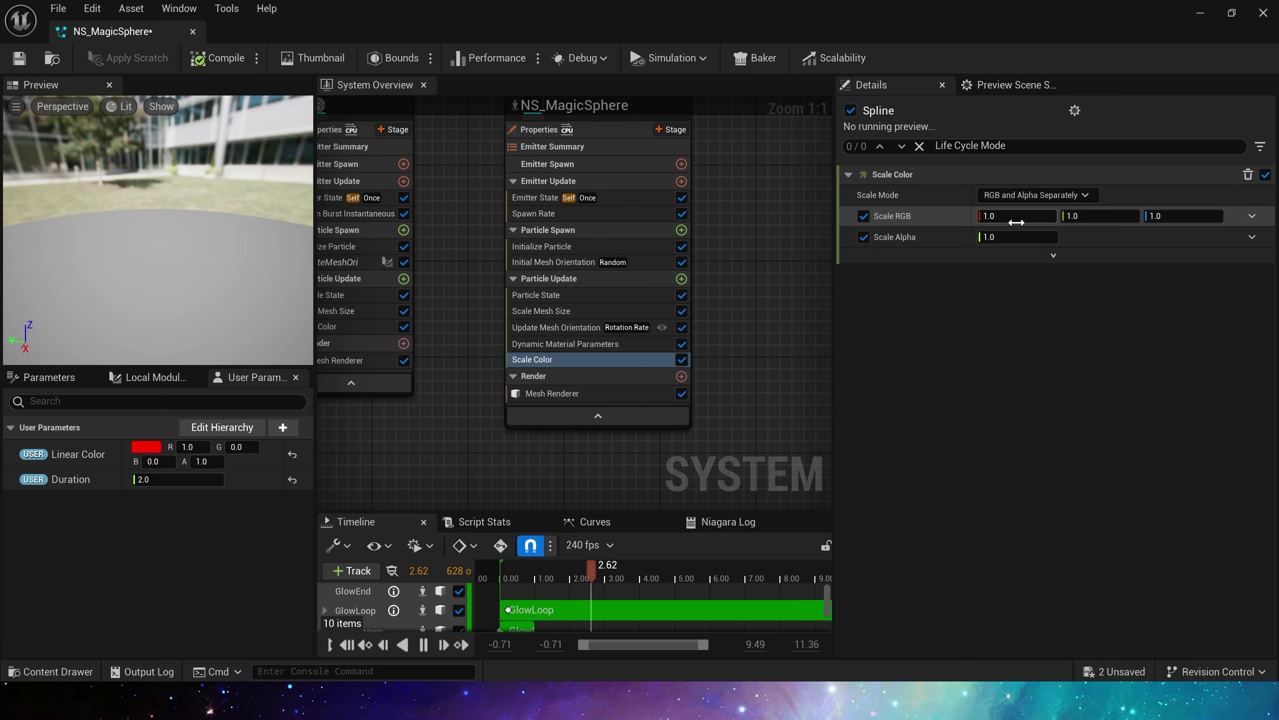
click(1252, 216)
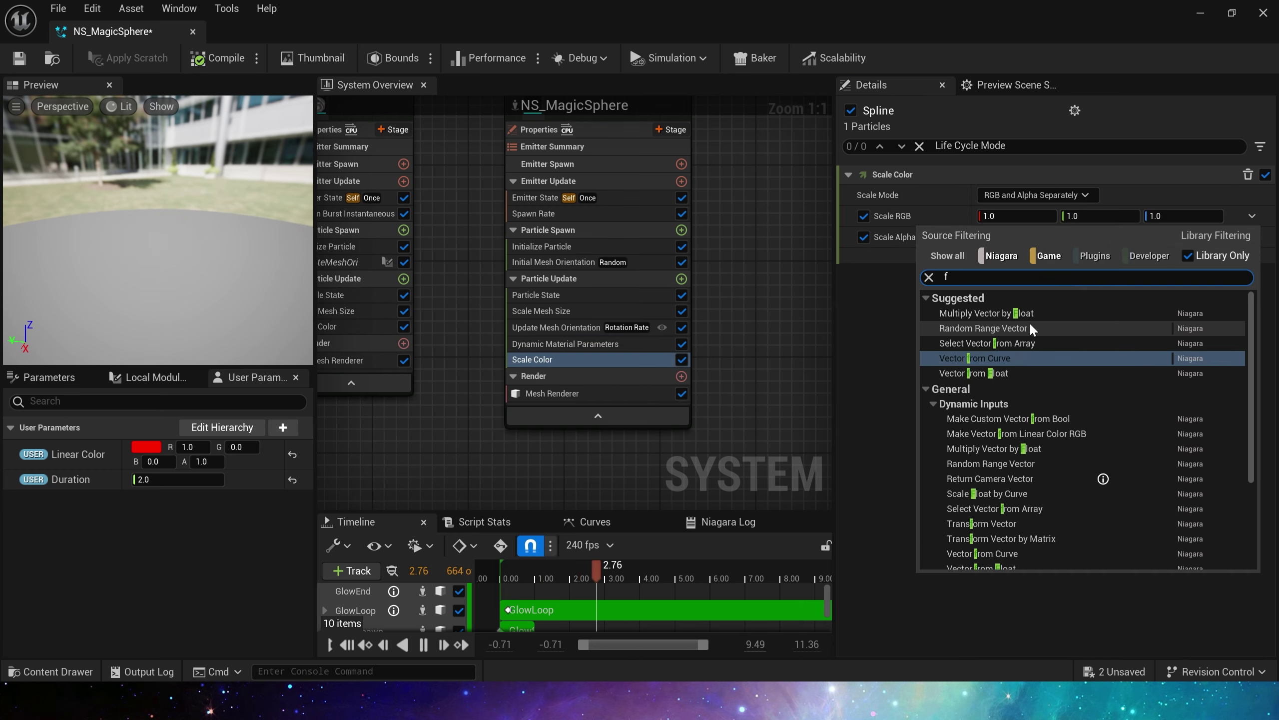
click(1014, 370)
click(1252, 237)
text(cur)
key(Return)
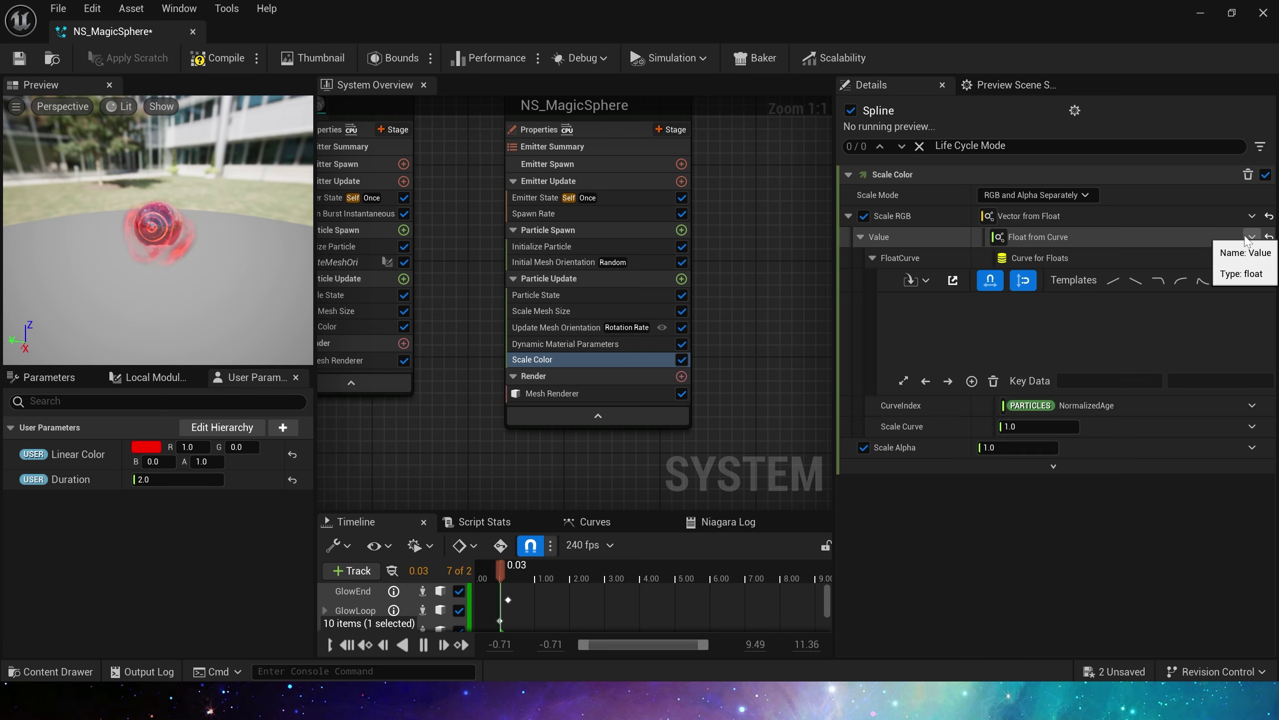
Apply the fast-rise, slow-fall template to the Scale RGB curve and set its Scale Curve to 5
click(1203, 280)
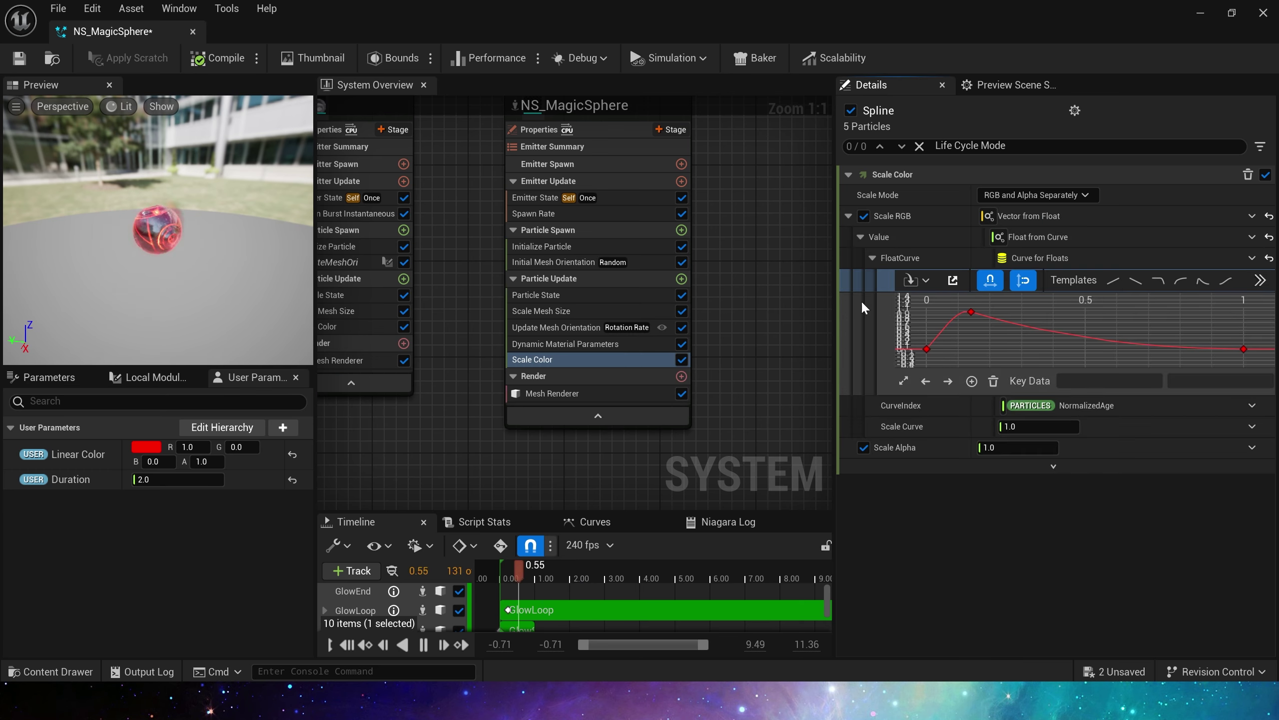
click(1053, 427)
text(5)
key(Return)
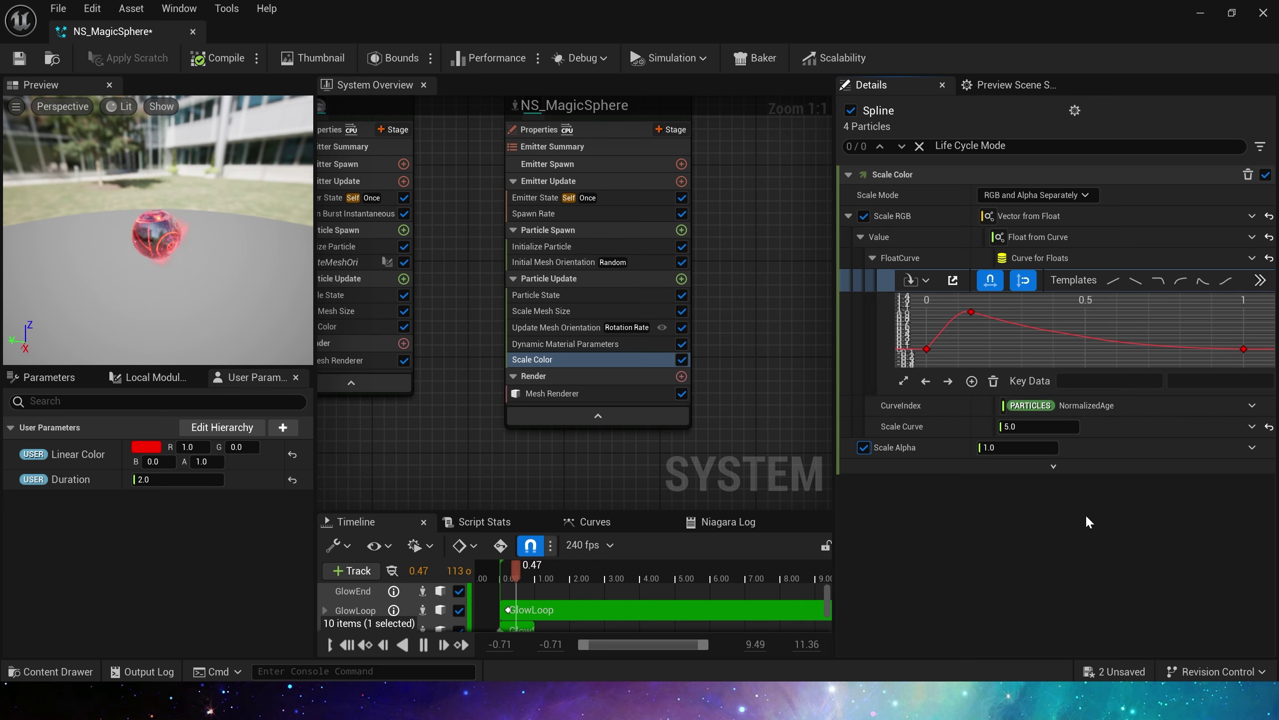
Drive Scale Alpha with Float from Curve, using the Ramp Up Down template and a Scale Curve of 0.5
click(1252, 447)
text(cur)
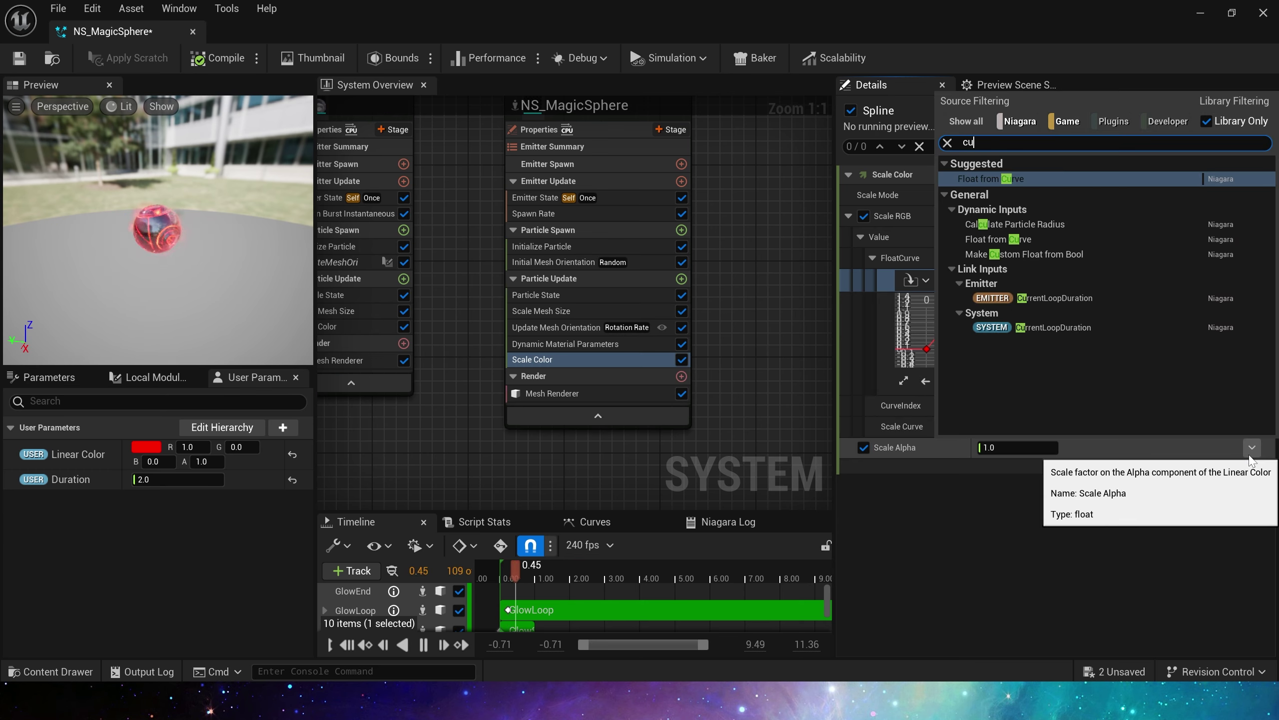
key(Return)
click(1190, 491)
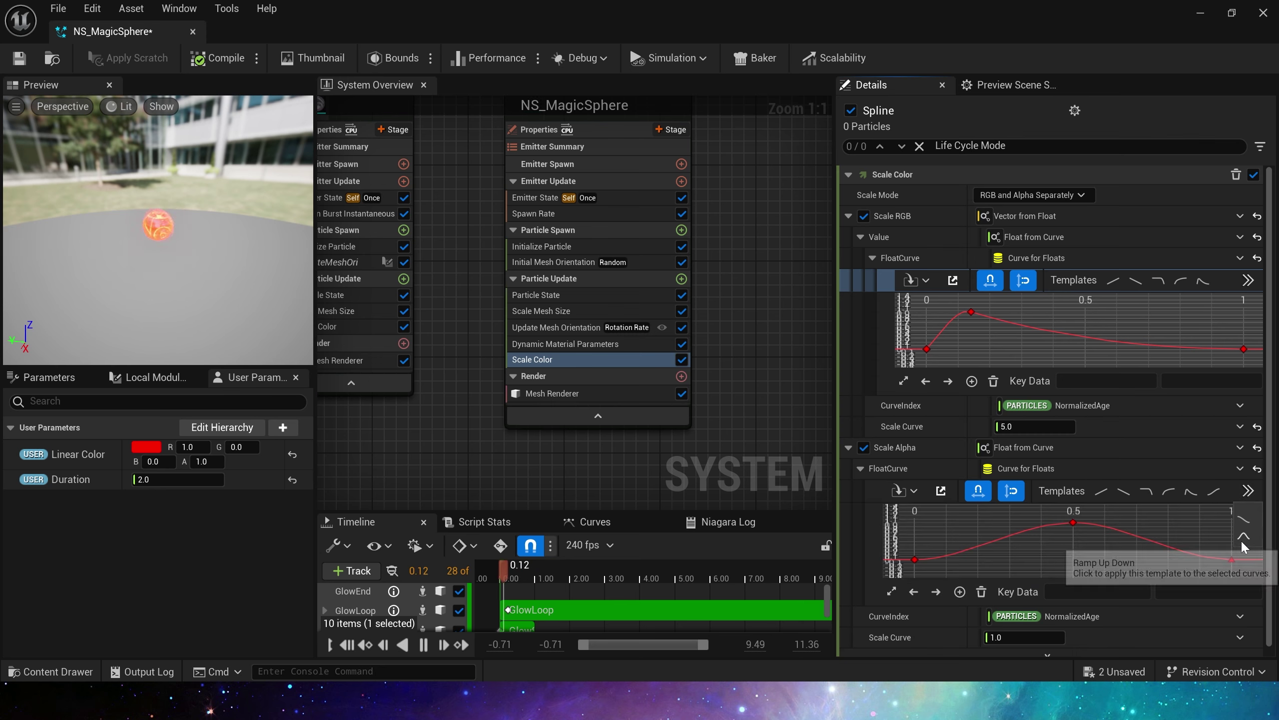
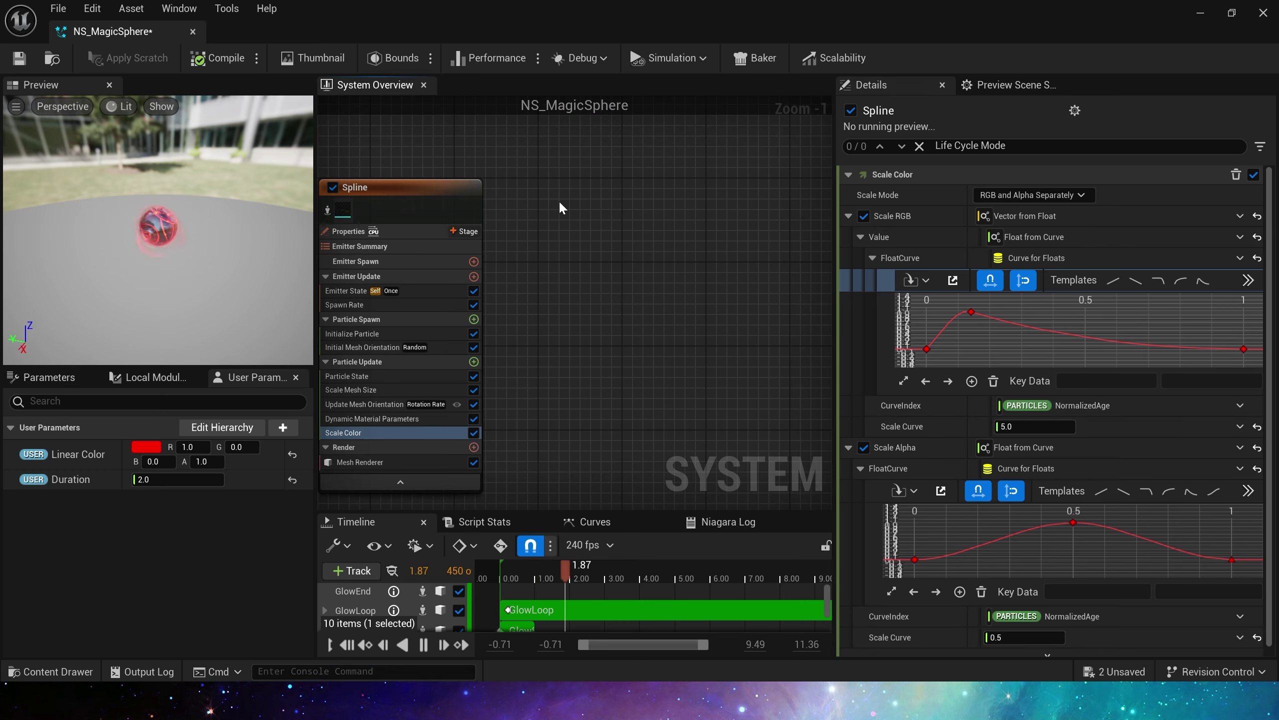
Add an empty emitter beside Spline and rename it Spark
right_click(572, 191)
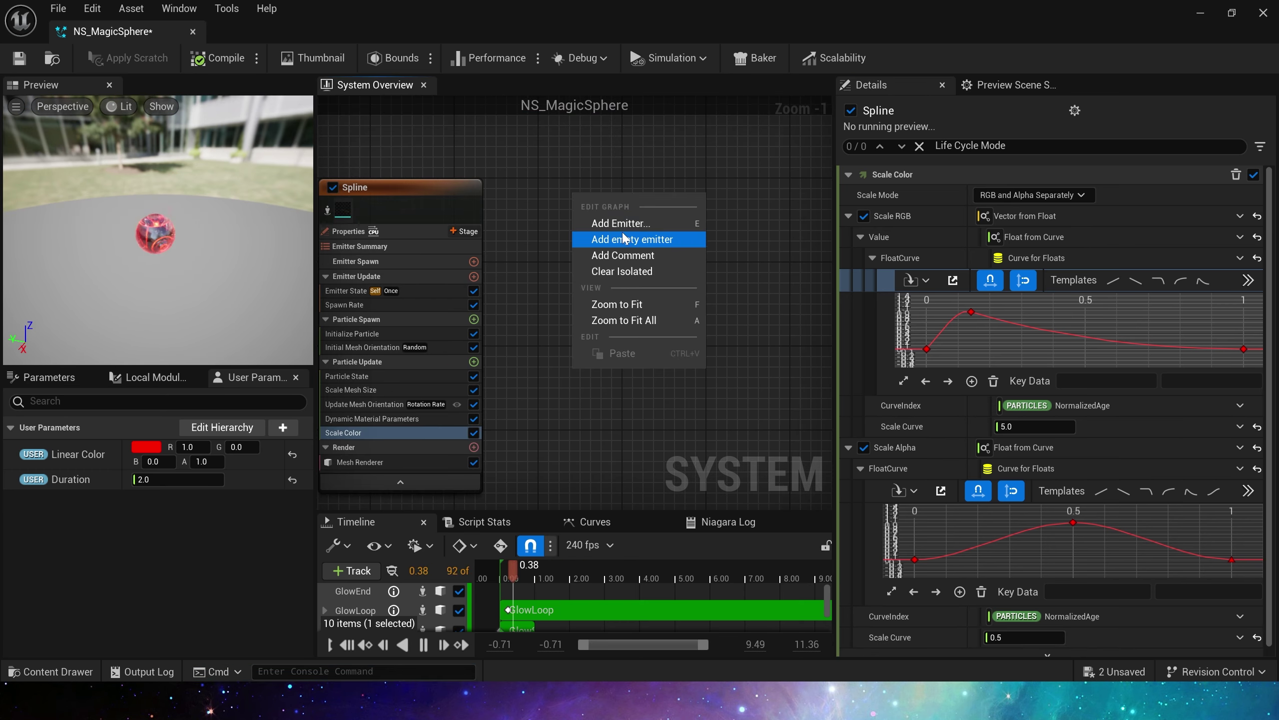
click(614, 221)
double_click(729, 490)
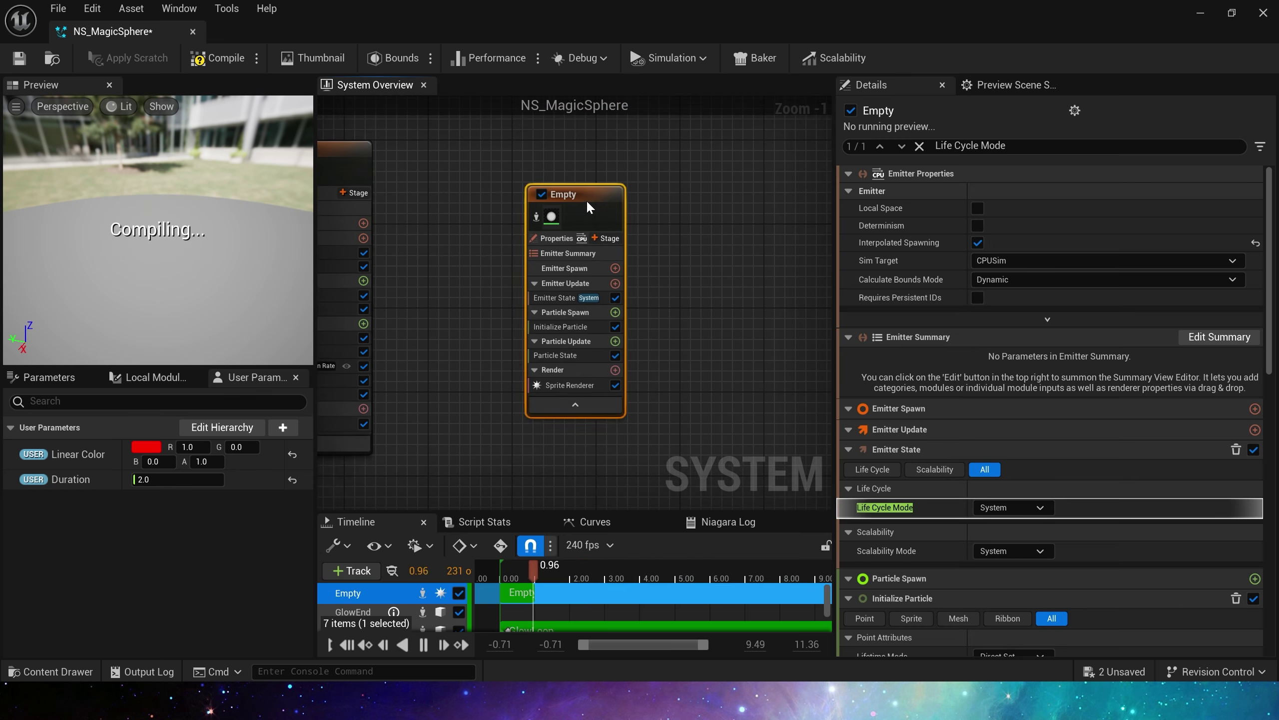
text(S)
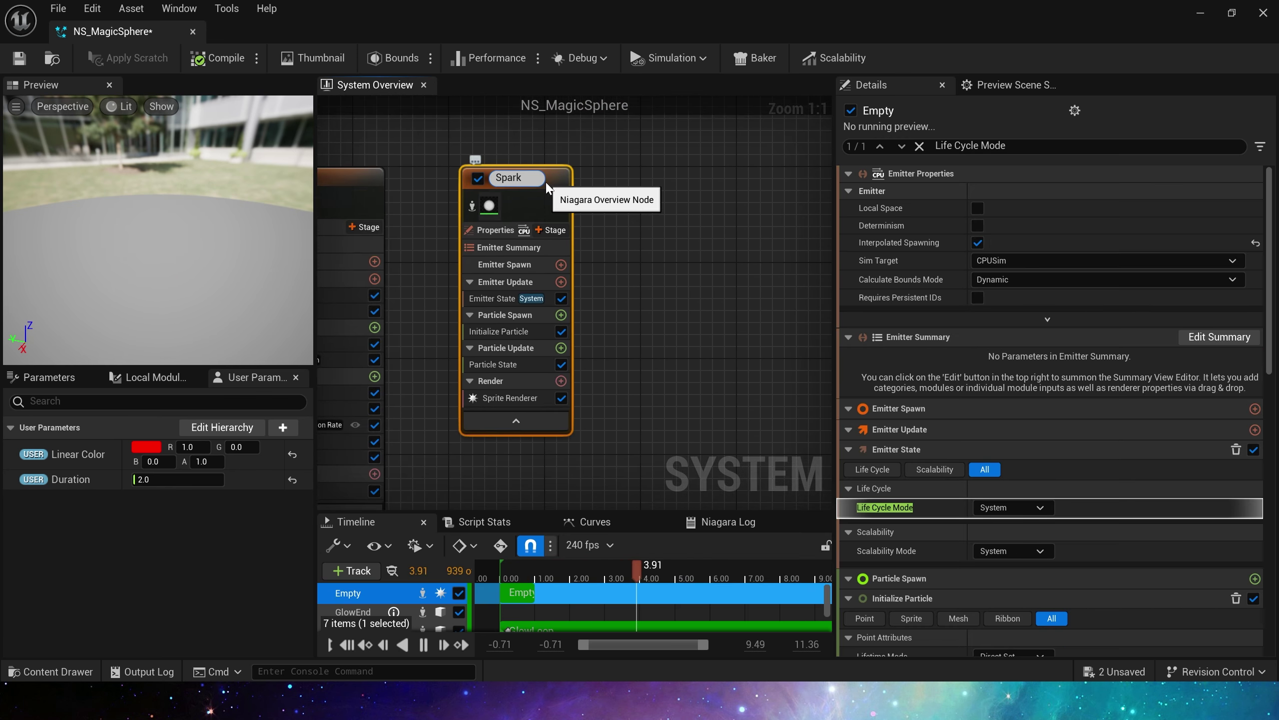
text(park)
key(Return)
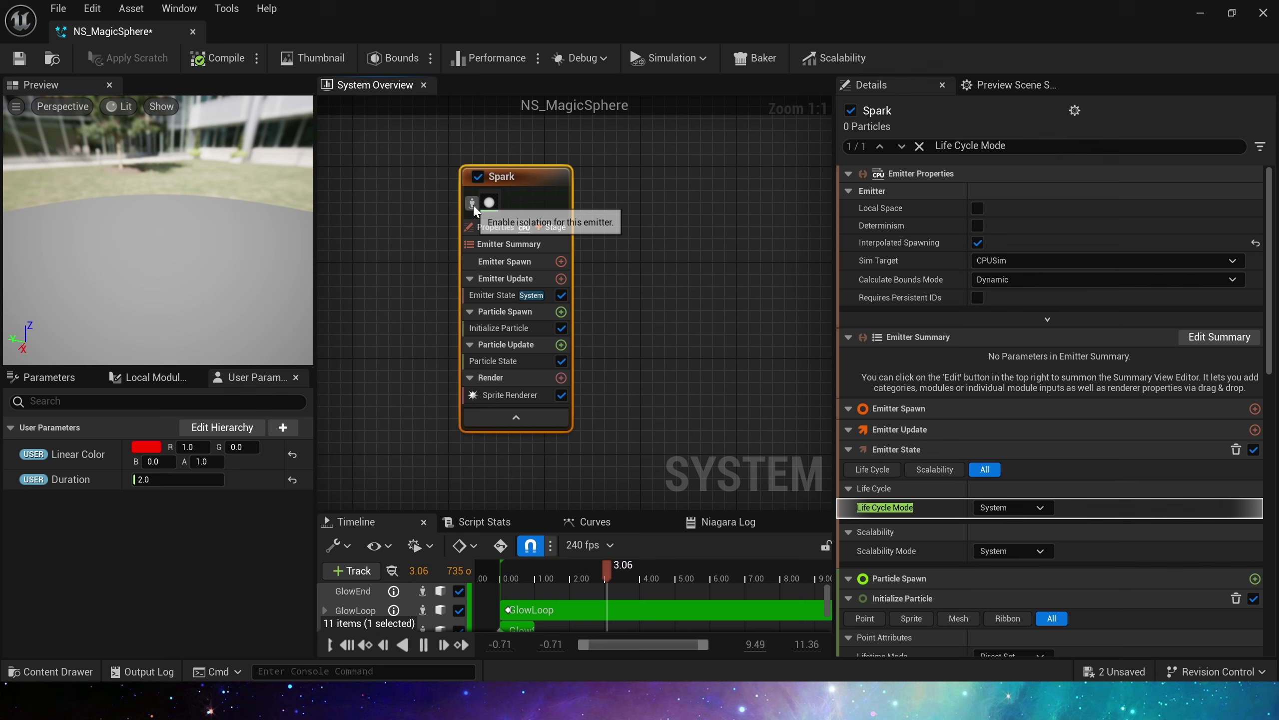
Isolate the Spark emitter and set its Emitter State to Life Cycle Mode Self with Loop Behavior Once
click(585, 248)
click(1015, 233)
click(1037, 272)
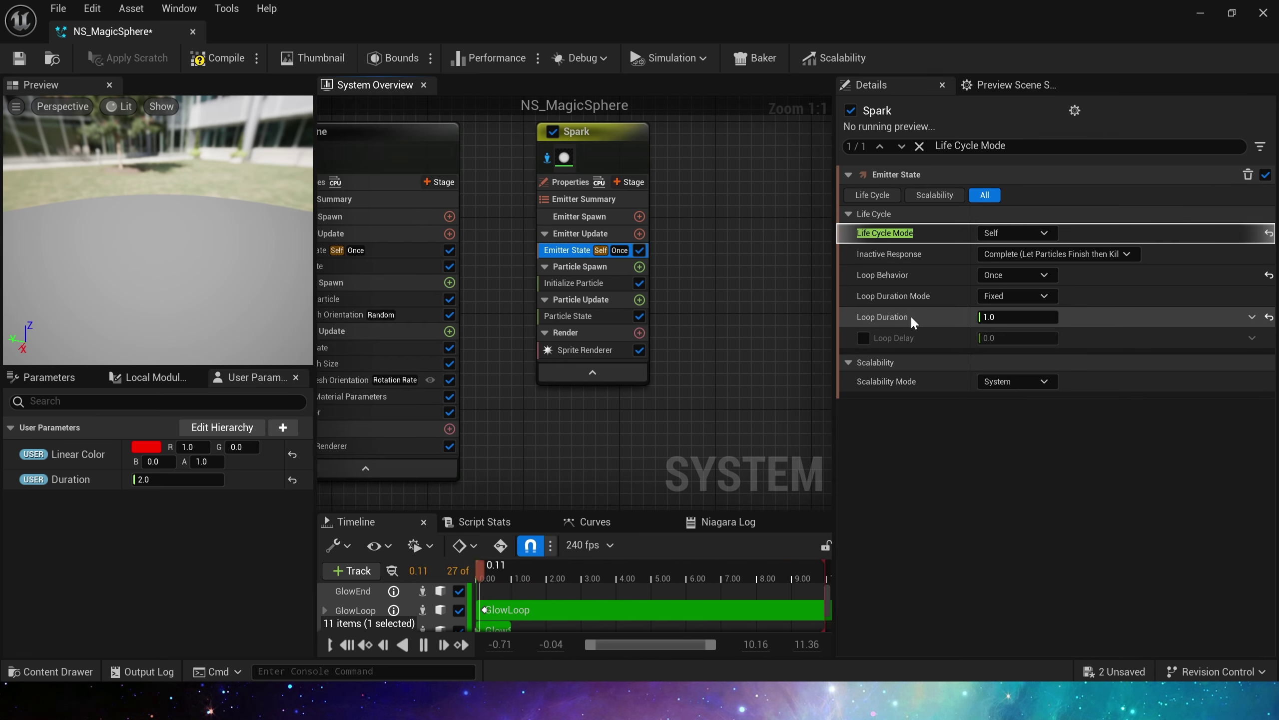
Drive Spark's Loop Duration with Add Float, using the user Duration parameter as A and 0.5 as B
click(1252, 316)
text(add)
click(980, 410)
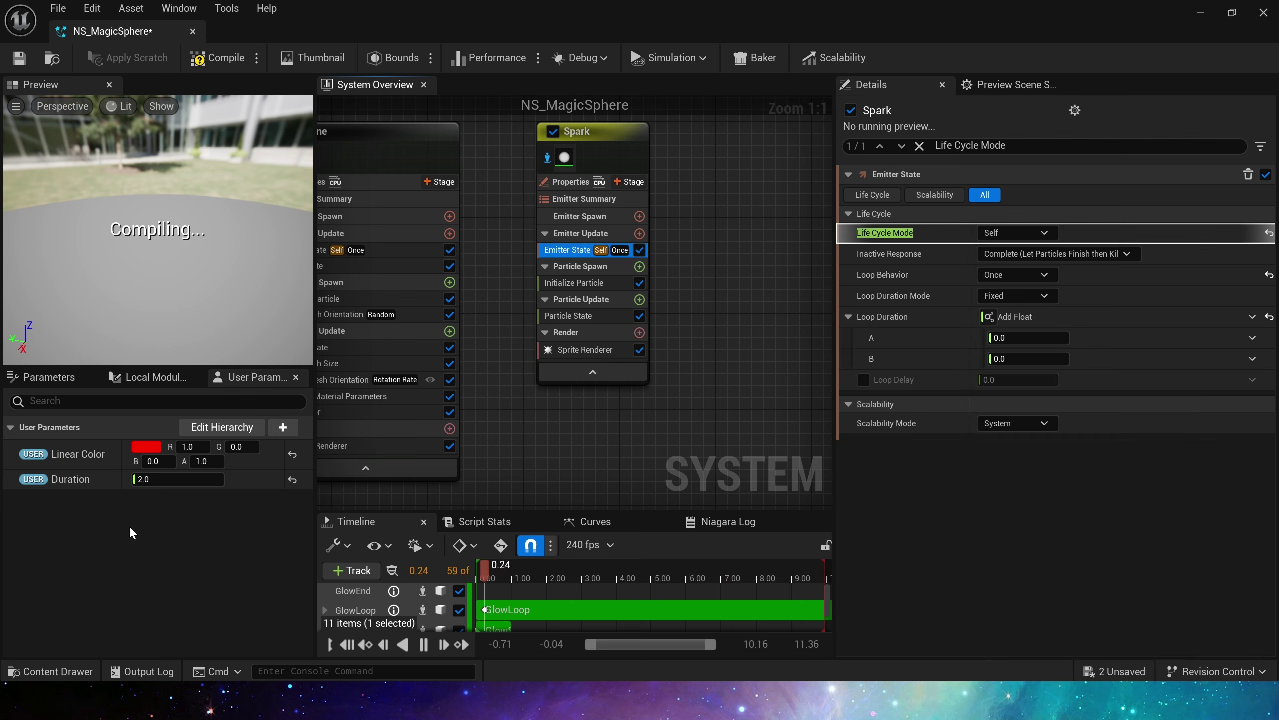
drag(70, 479, 1028, 338)
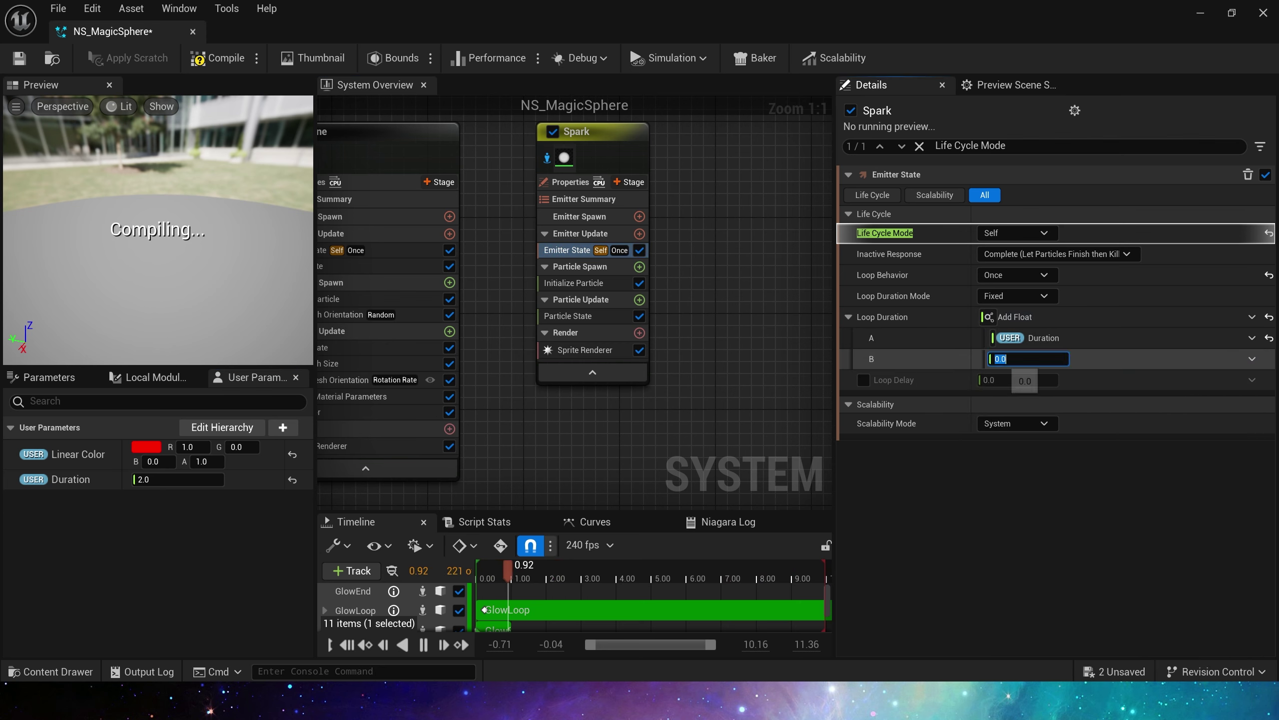
text(0.5)
key(Return)
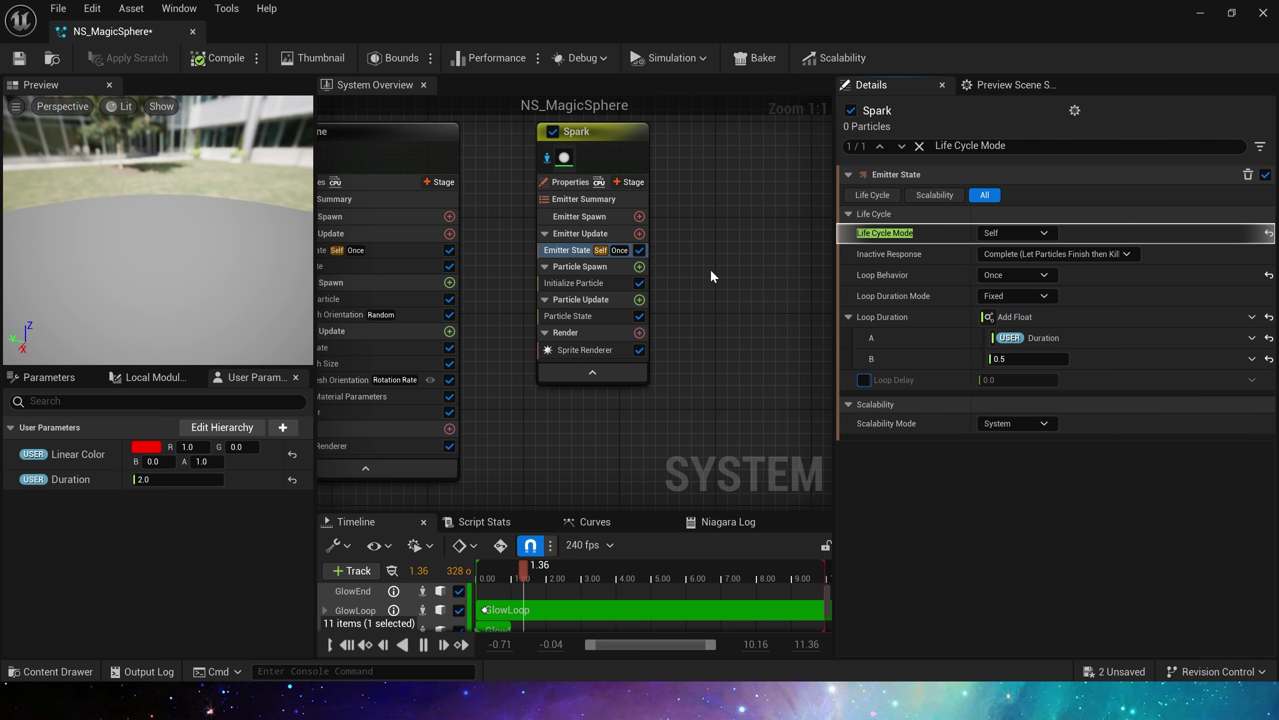
Add a Spawn Rate module to Spark's Emitter Update and set its SpawnRate to 300
click(573, 283)
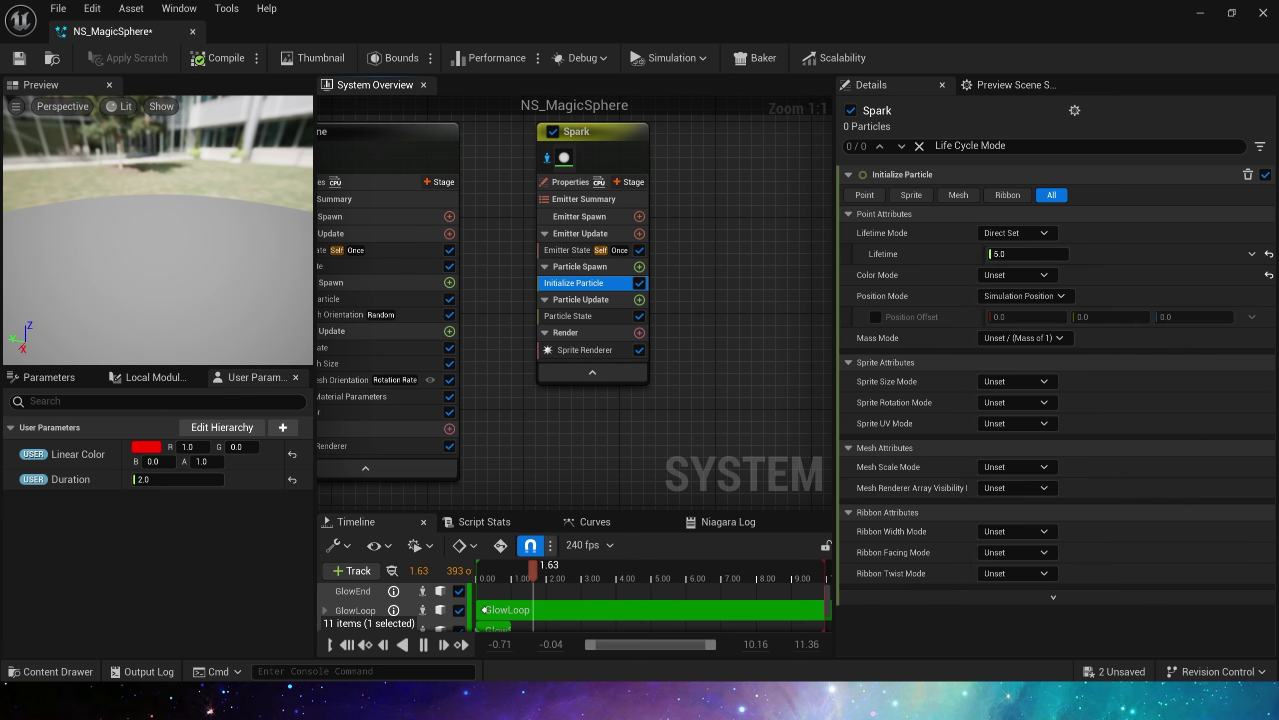
click(640, 234)
text(spawn)
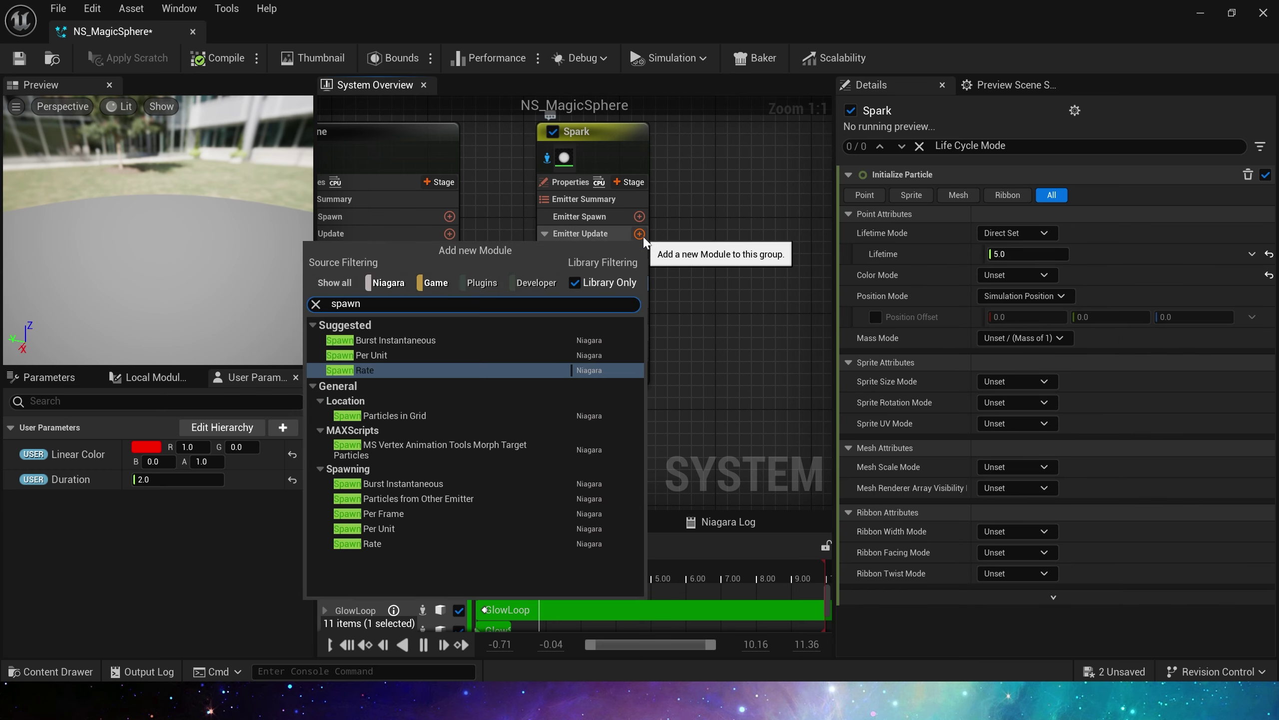
click(365, 370)
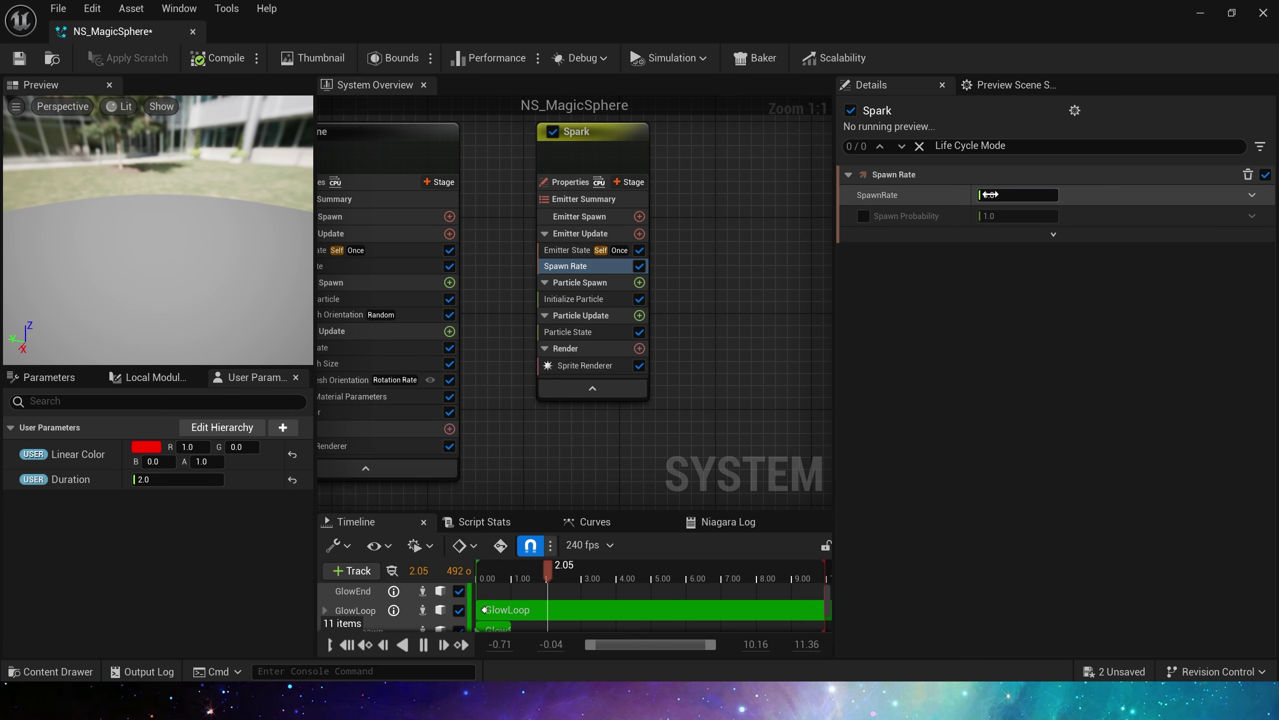
text(300)
key(Return)
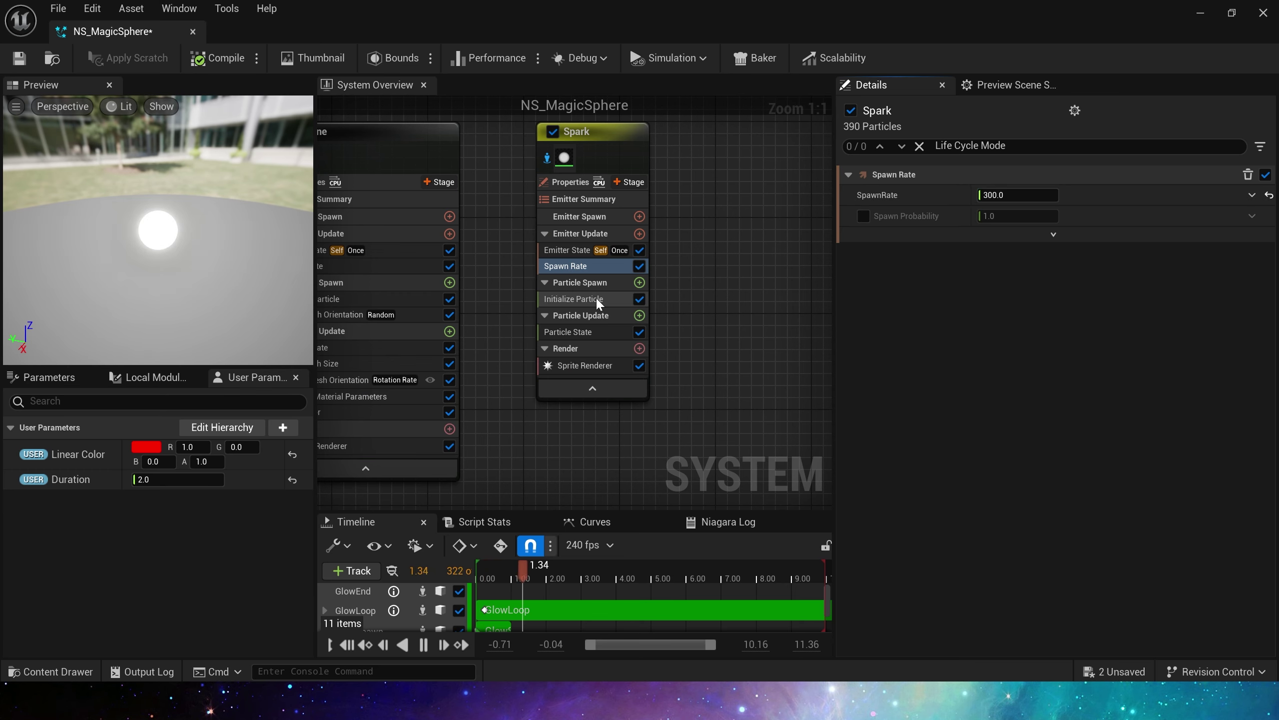
Set Spark's Initialize Particle lifetime to Random, with a minimum of 0.5 and a maximum of 0.8
click(597, 301)
click(1042, 233)
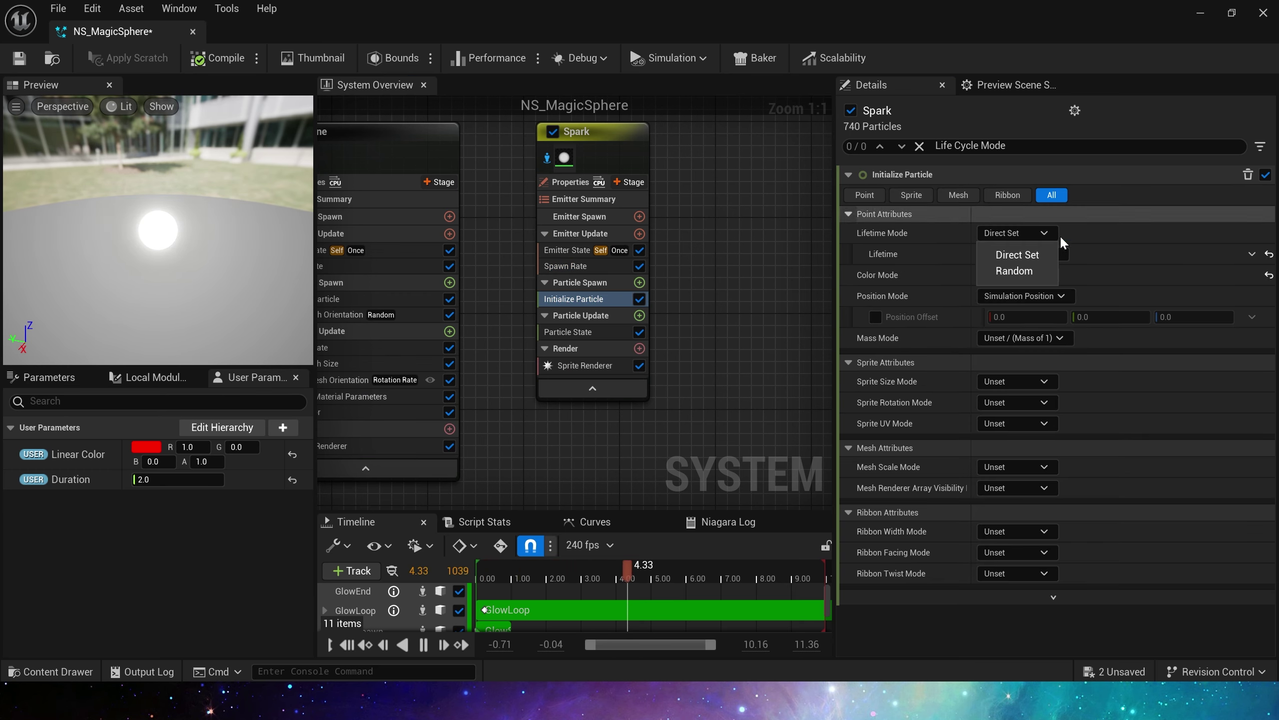
click(1037, 266)
click(1028, 253)
text(0.5)
key(Tab)
key(BackSpace)
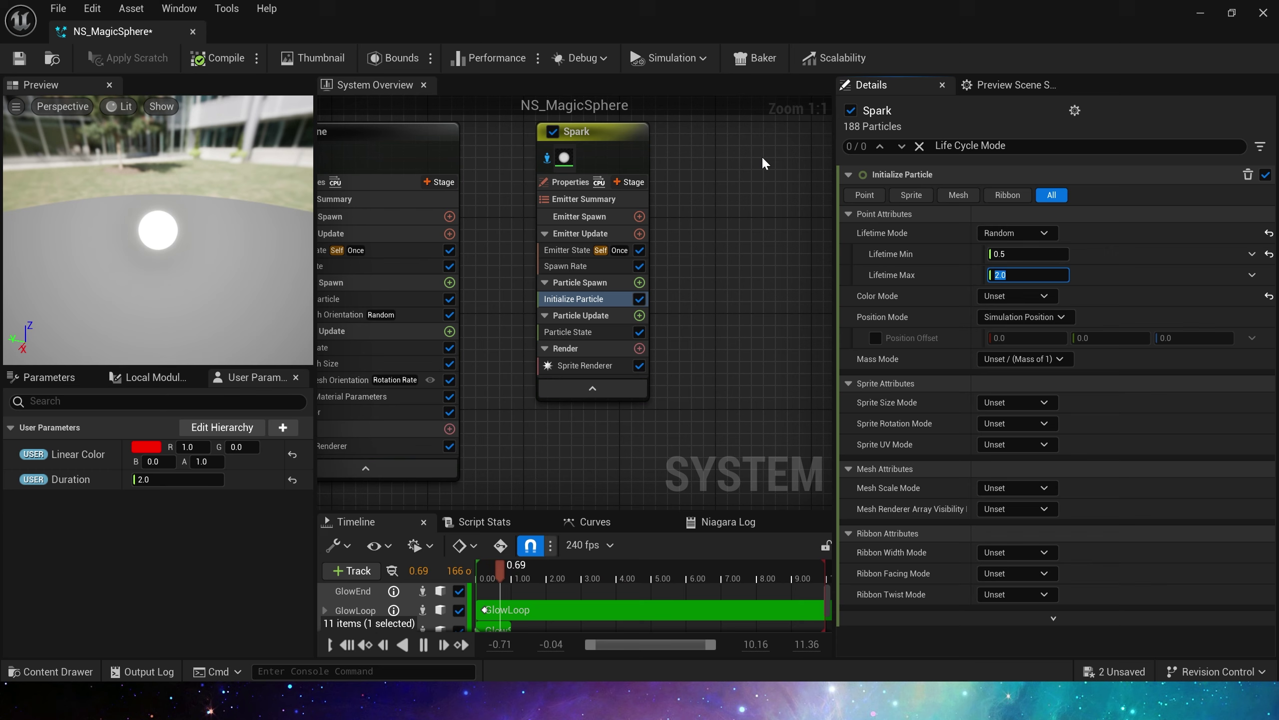
text(0.8)
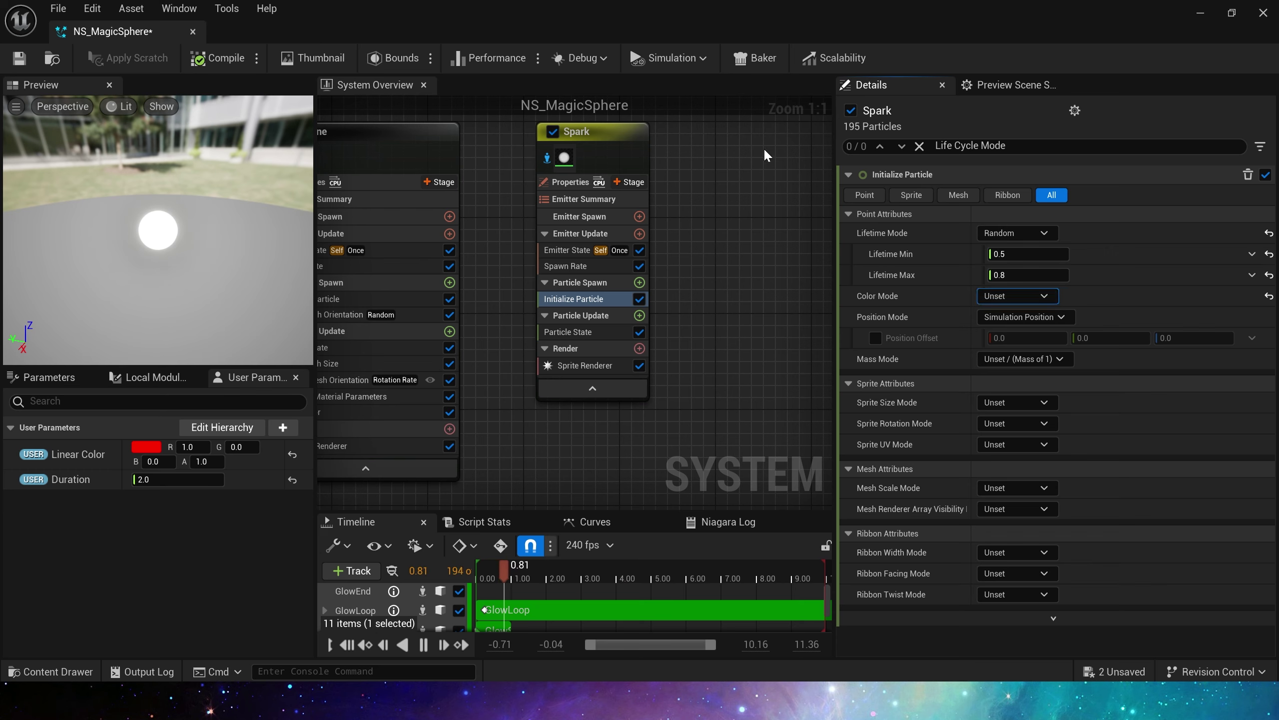
Set Spark's Color Mode to Direct Set and link its Color to the user Linear Color parameter
click(994, 317)
click(1016, 296)
click(1025, 333)
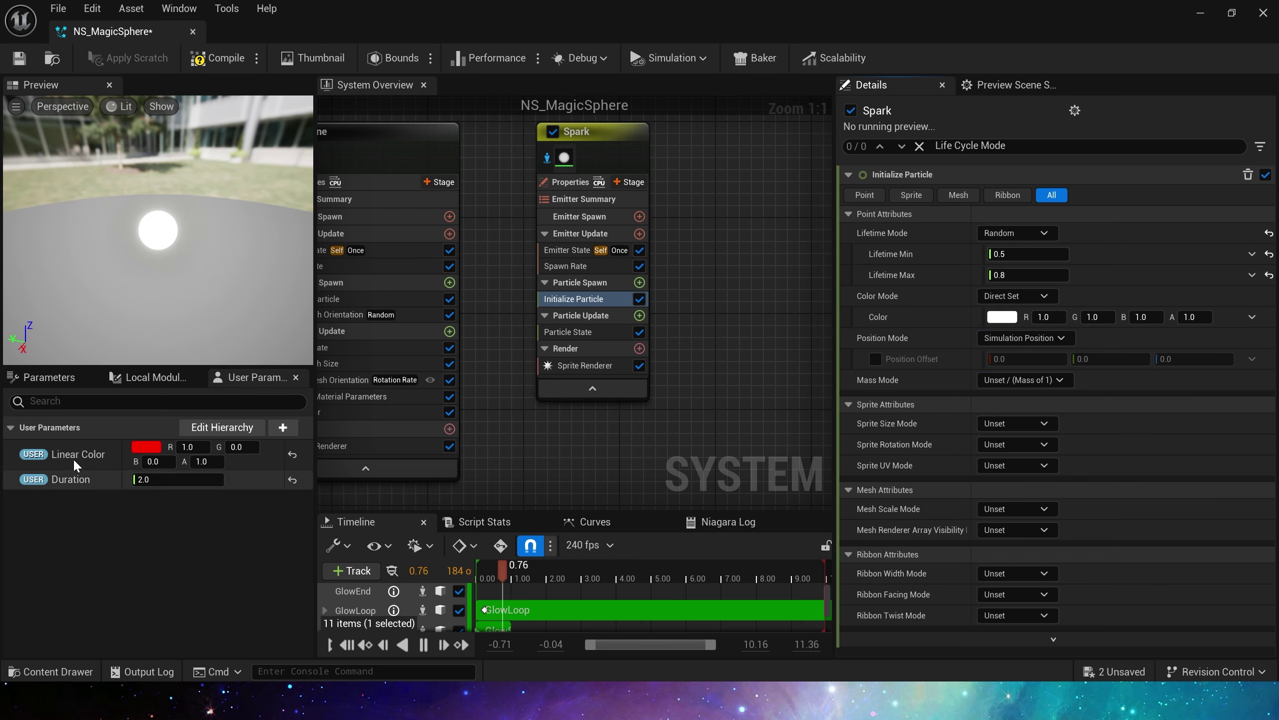
Set the sprite size to Random Non-Uniform from 0.5 × 1.0 to 1.0 × 2.0, and Sprite Rotation Mode to Random
click(1016, 424)
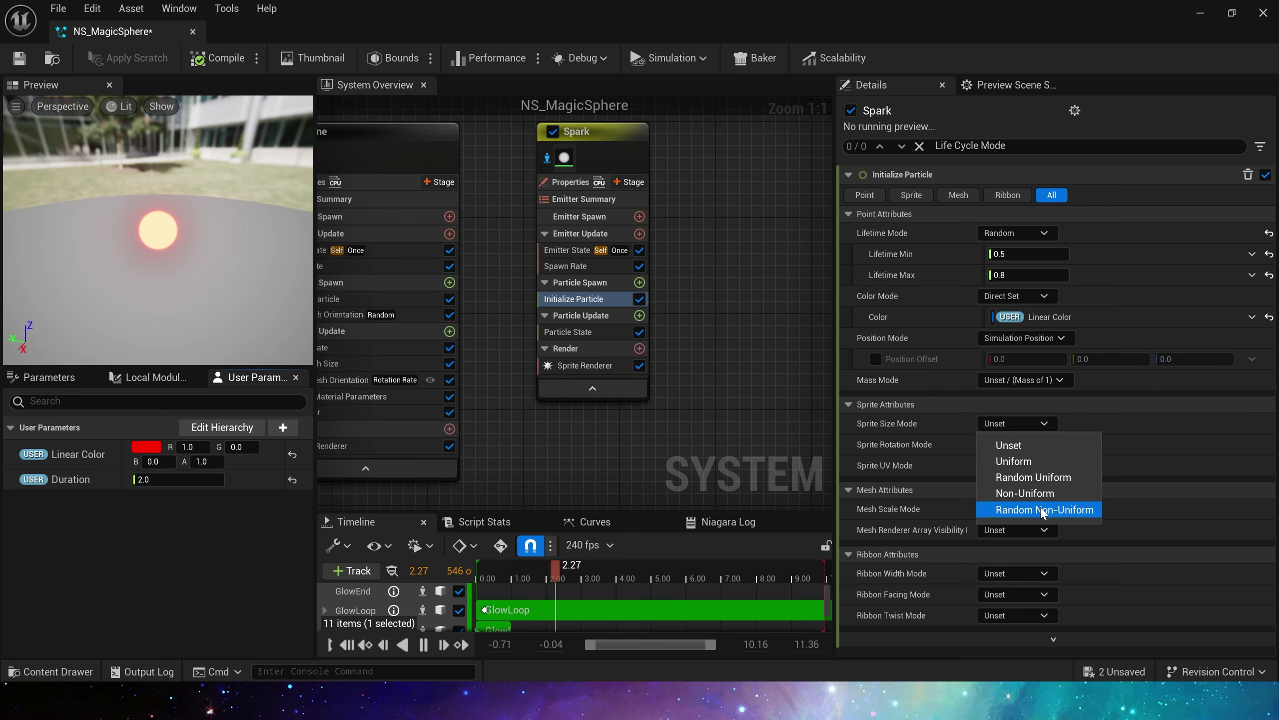
click(1023, 513)
click(1023, 444)
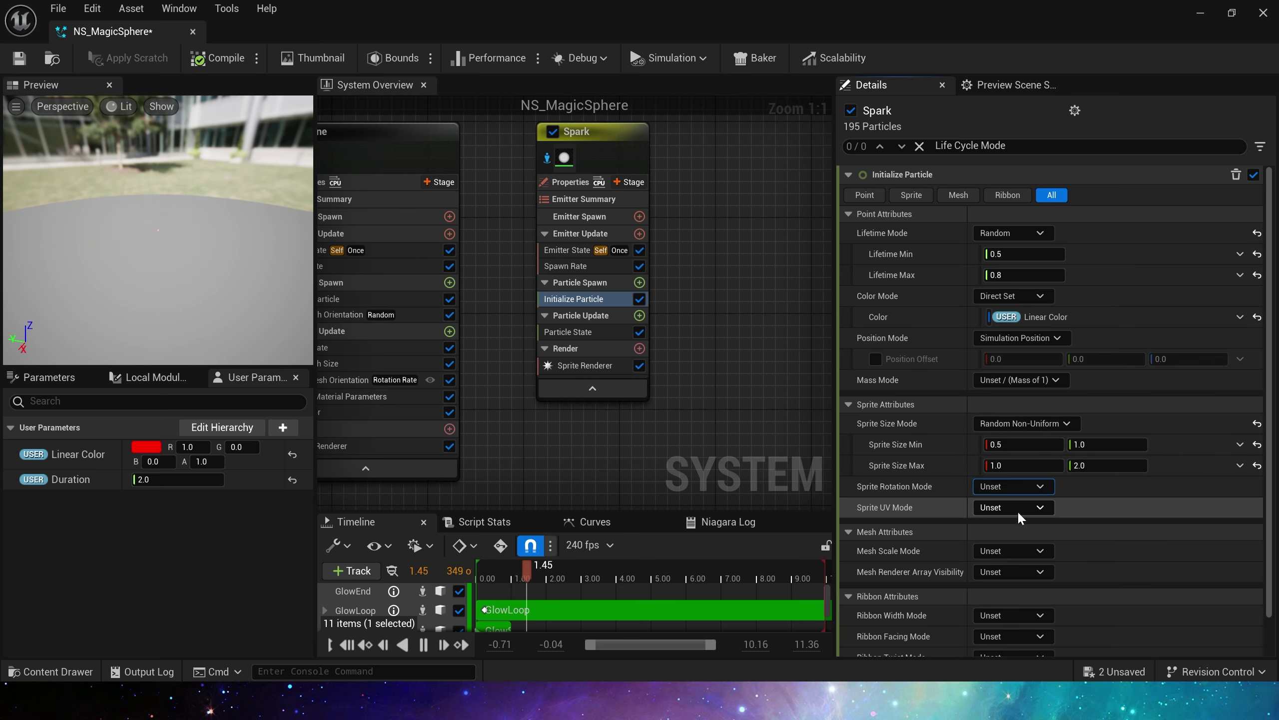
click(1012, 486)
click(1002, 520)
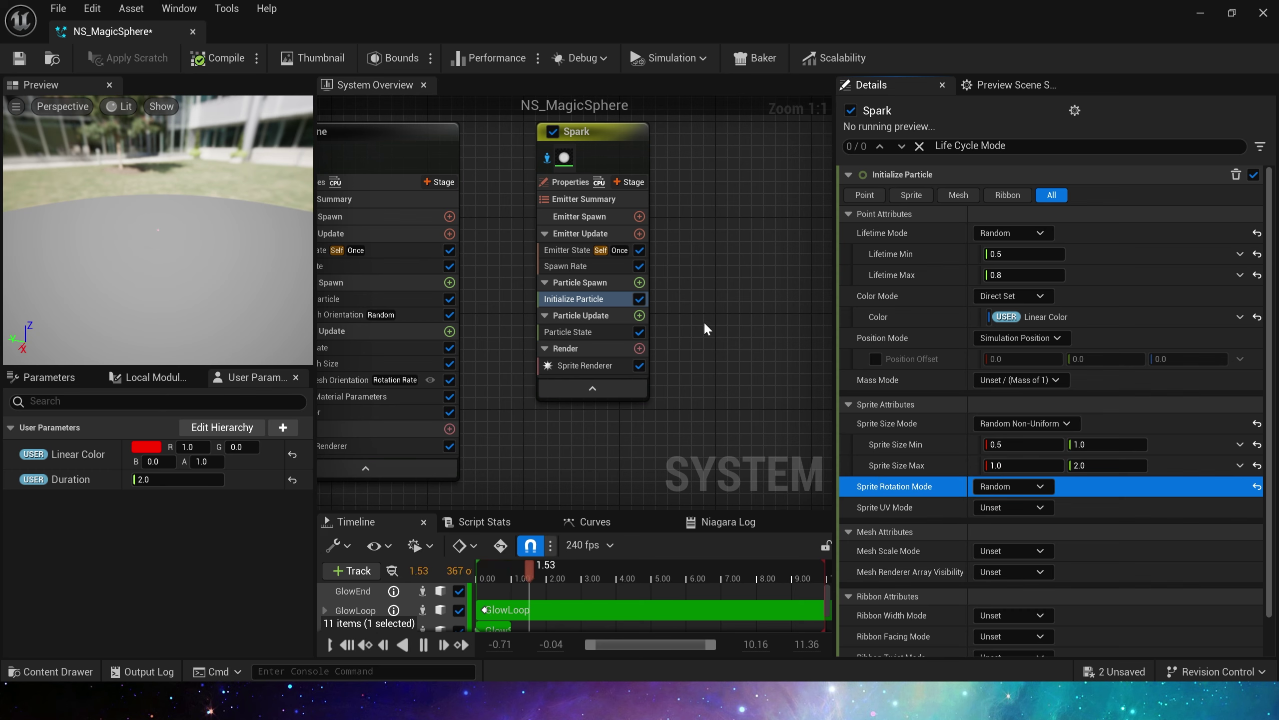
Add a Shape Location module to Spark's Particle Spawn and set its Sphere Radius to 30
click(639, 282)
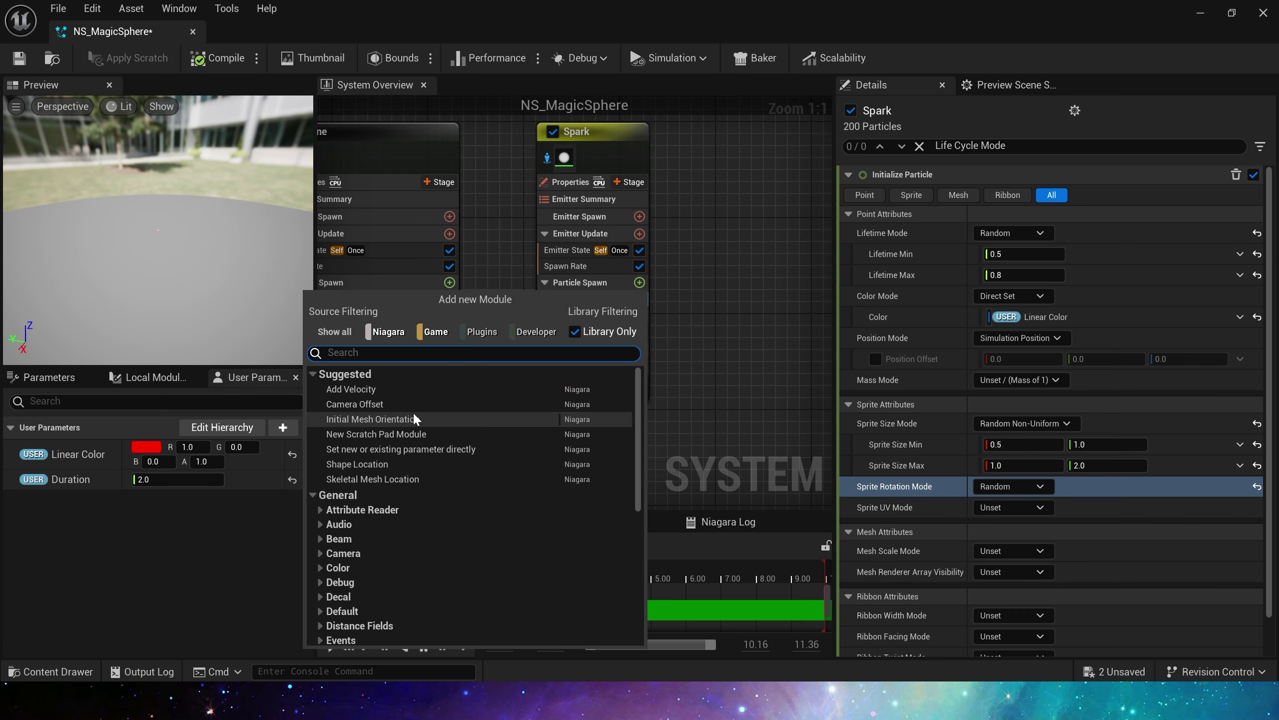
click(420, 463)
click(1028, 254)
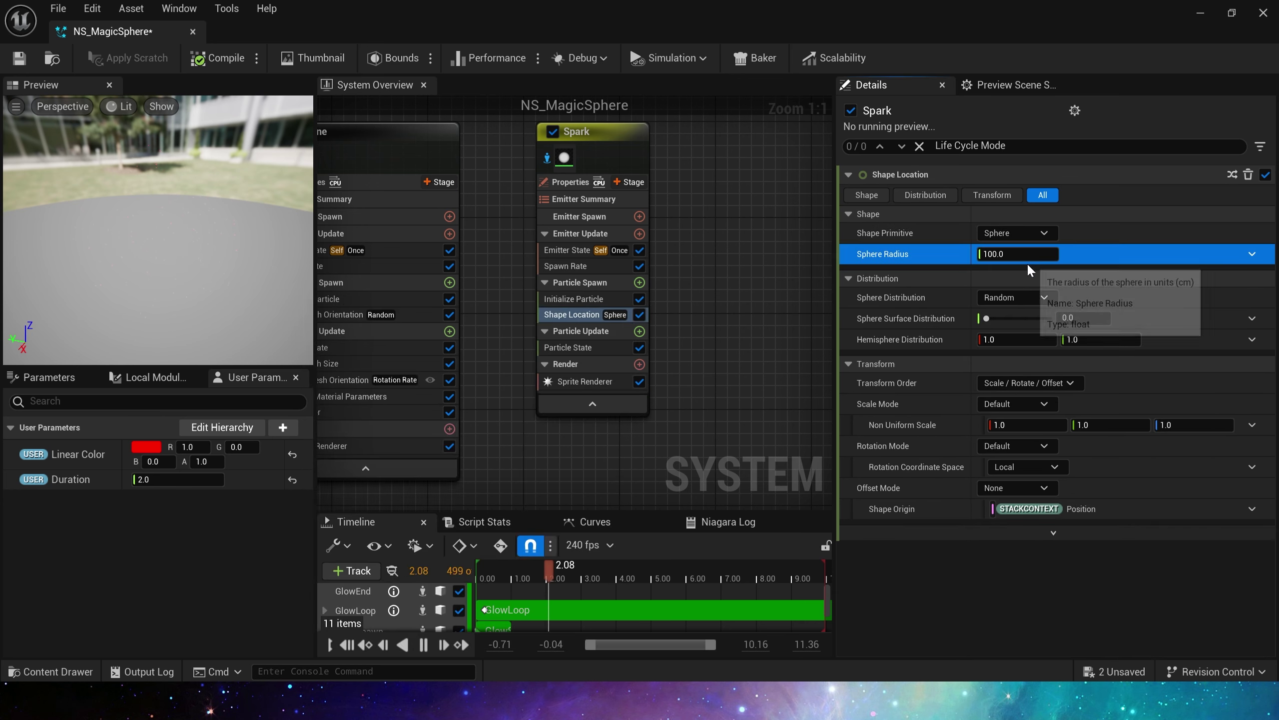
text(30)
key(Return)
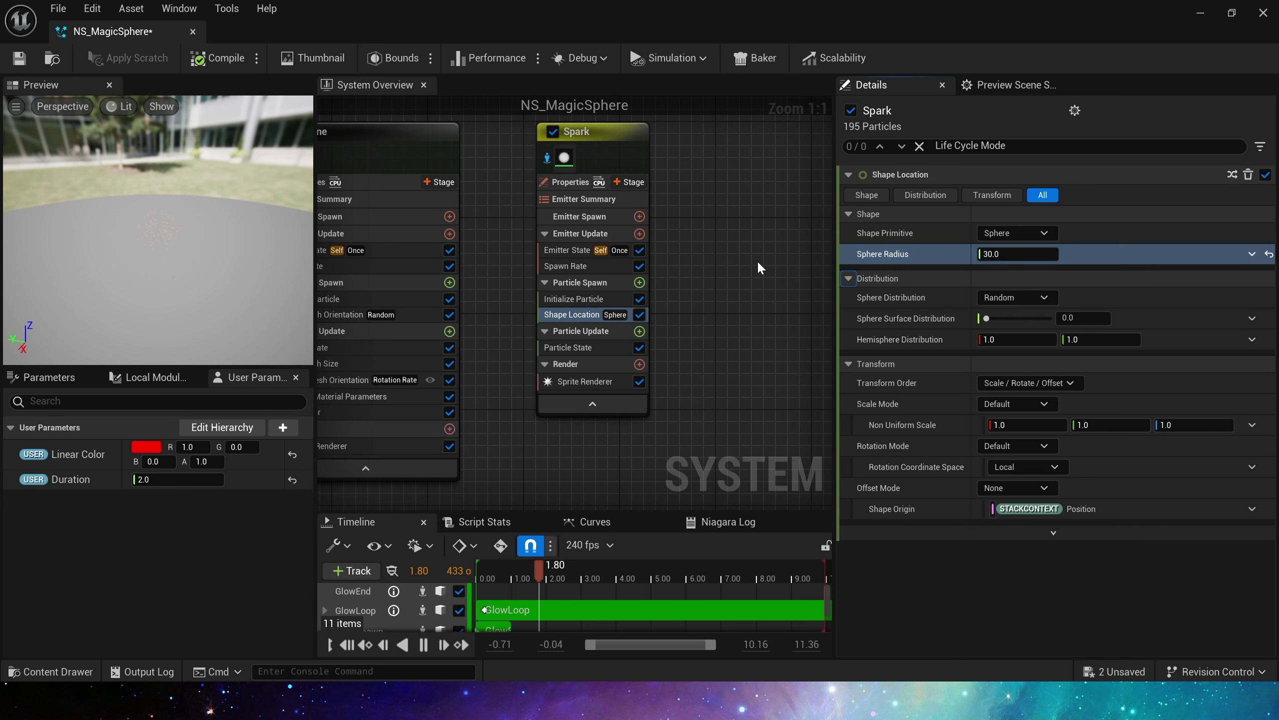
Add a Scale Color module to Spark's Particle Update and drive Scale RGB with Vector from Float
scroll(725, 262, down, 1)
click(649, 262)
text(scale)
click(513, 366)
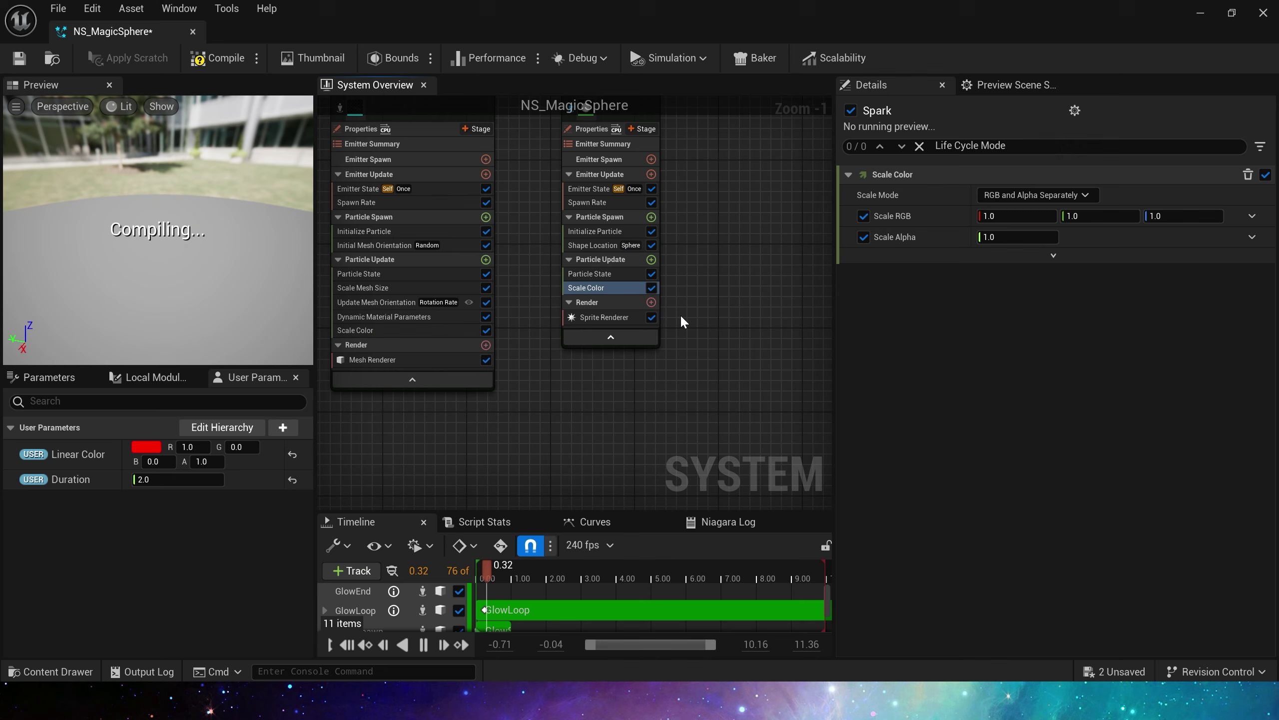
click(1252, 216)
click(1004, 341)
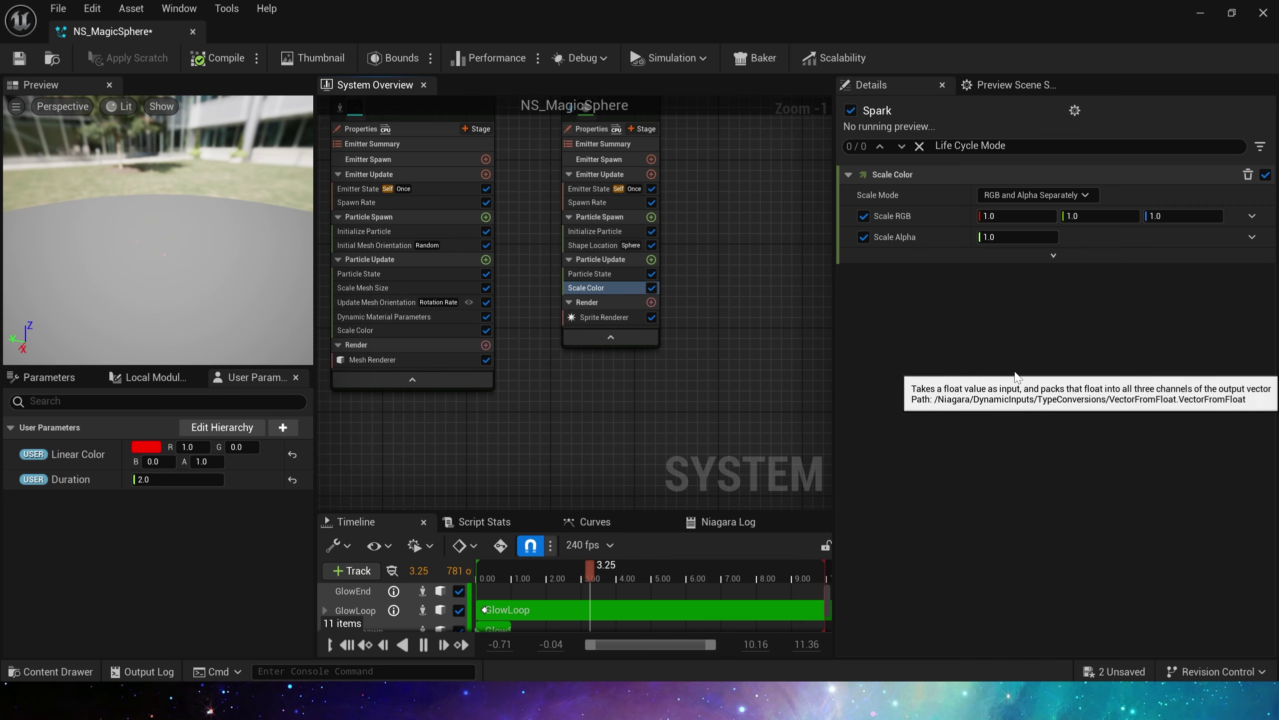
Drive the Scale RGB value with Float from Curve, using the fast-rise, slow-fall template and a Scale Curve of 5
click(1253, 236)
text(cur)
key(Return)
click(1203, 281)
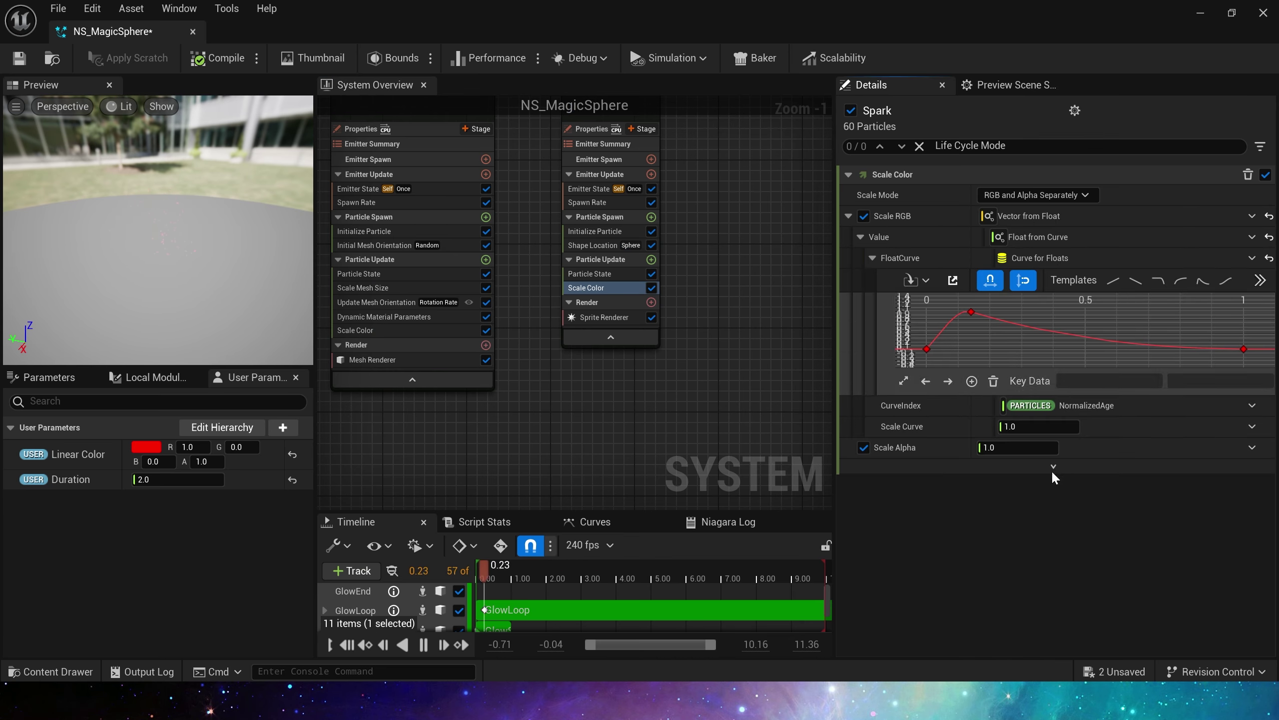
click(1029, 426)
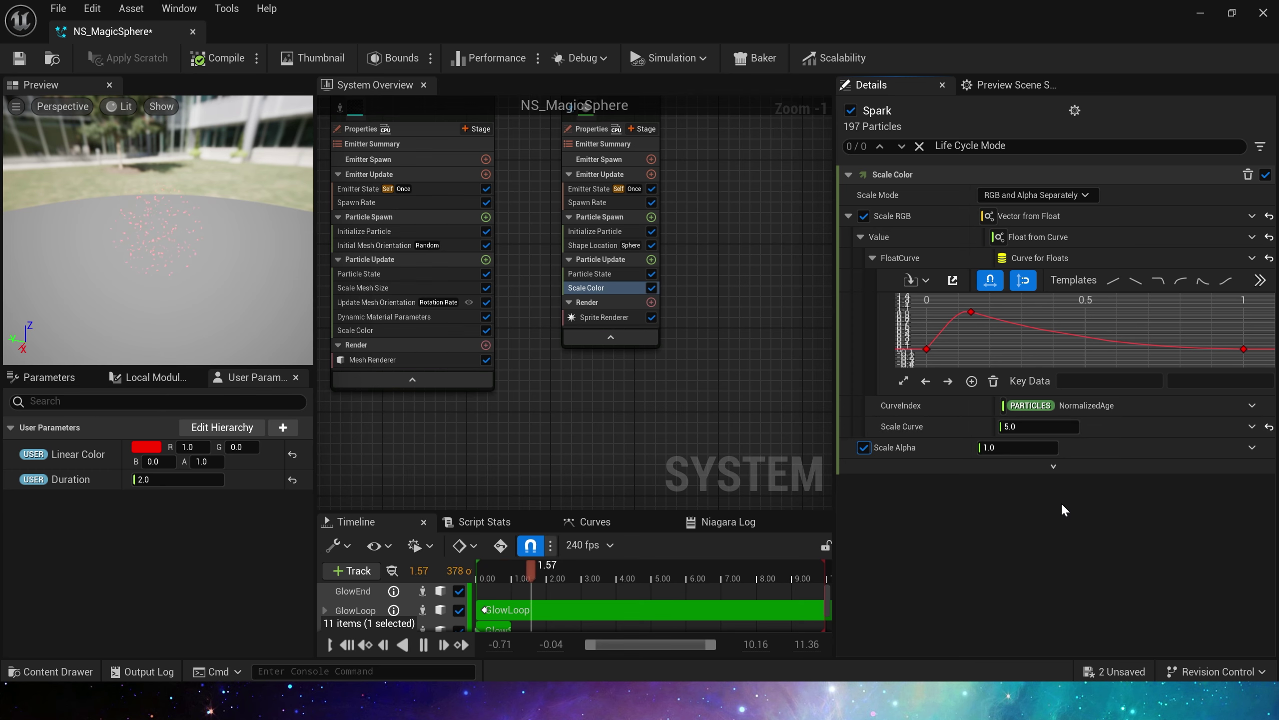
Copy the Float from Curve input of Scale RGB onto Scale Alpha, with a Scale Curve of 1
click(1102, 242)
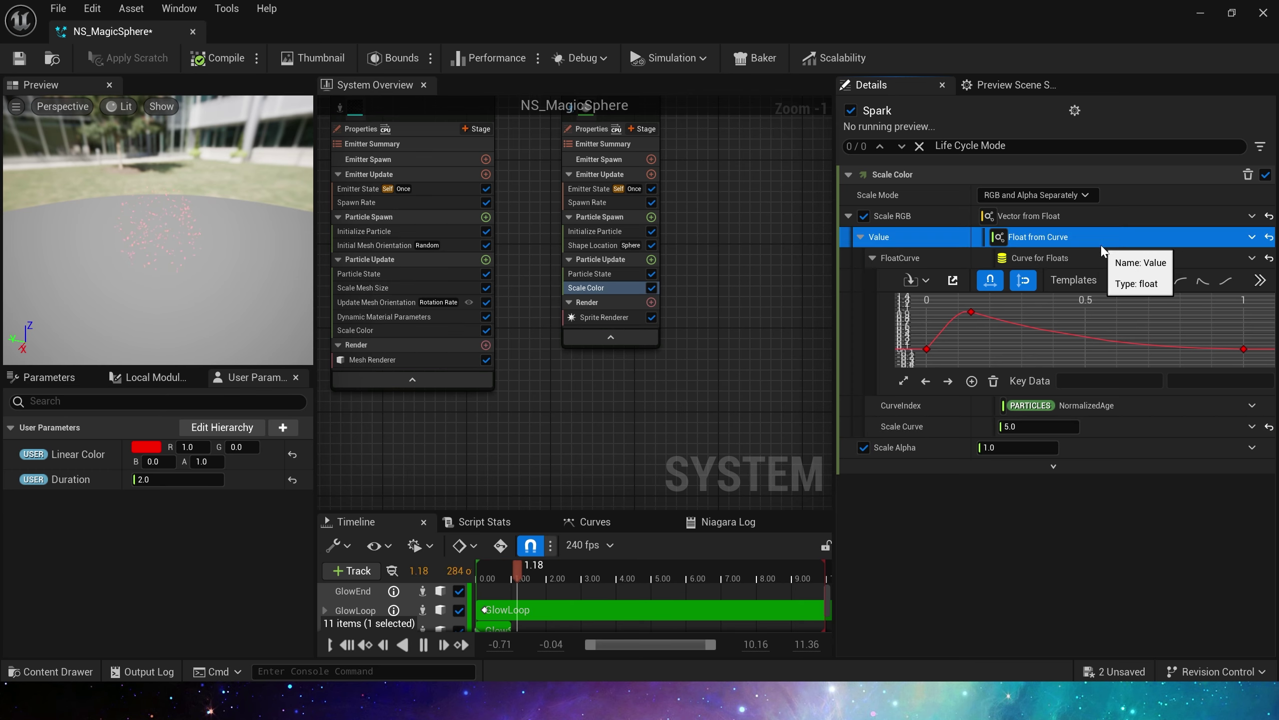
key(ctrl+c)
click(1111, 465)
click(1113, 447)
click(1150, 554)
key(ctrl+v)
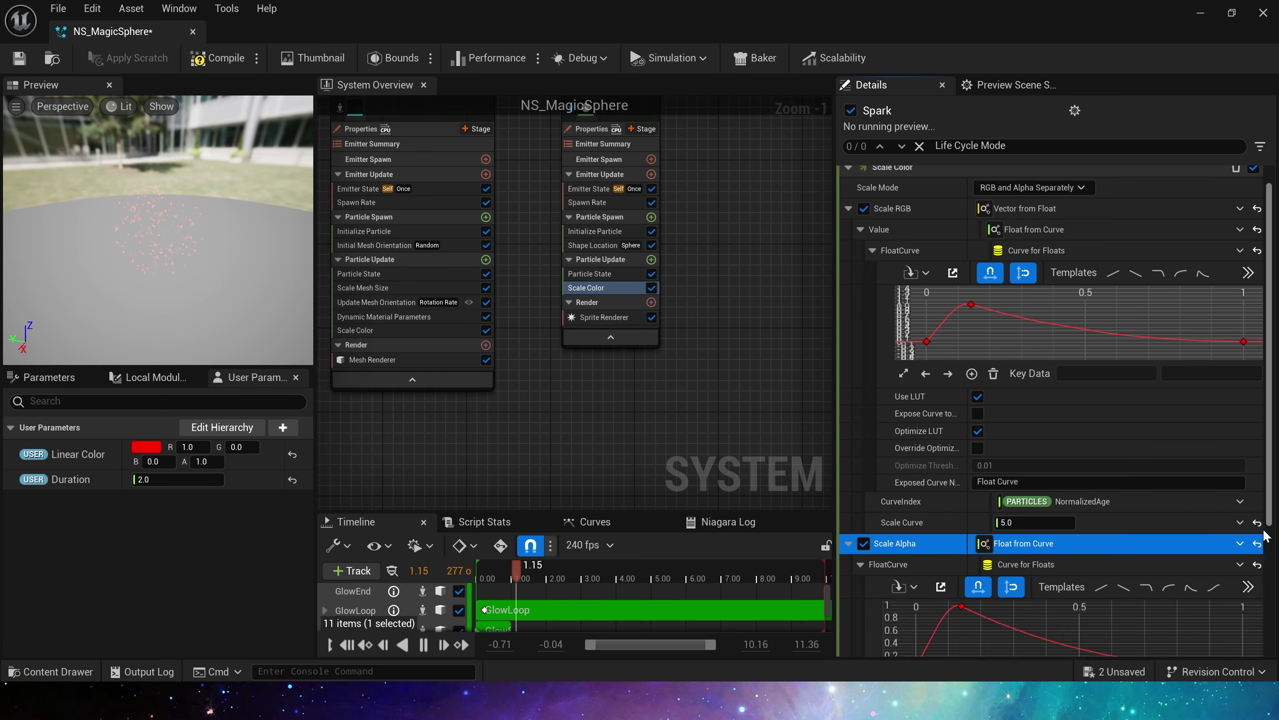
scroll(1158, 504, down, 5)
Add a Curl Noise Force to Spark's Particle Update with Noise Strength as a Random Range Float from 100 to 300
click(652, 259)
text(curl)
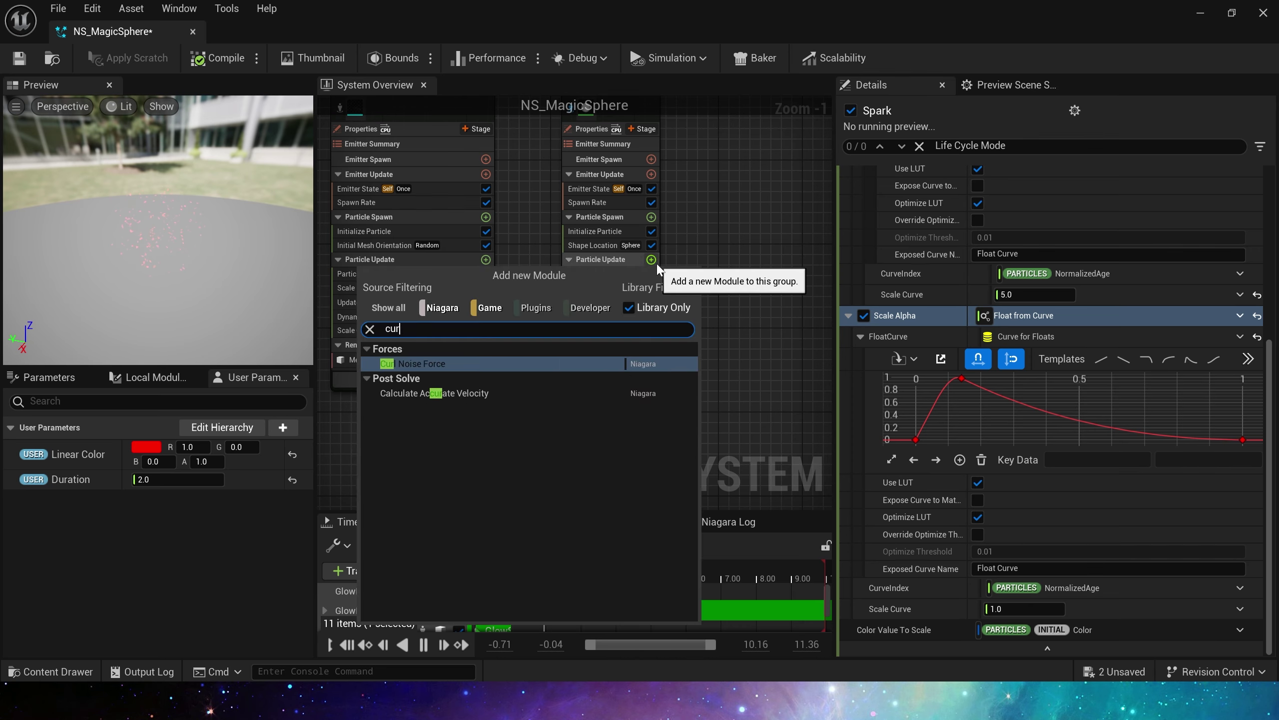
key(Return)
click(1252, 195)
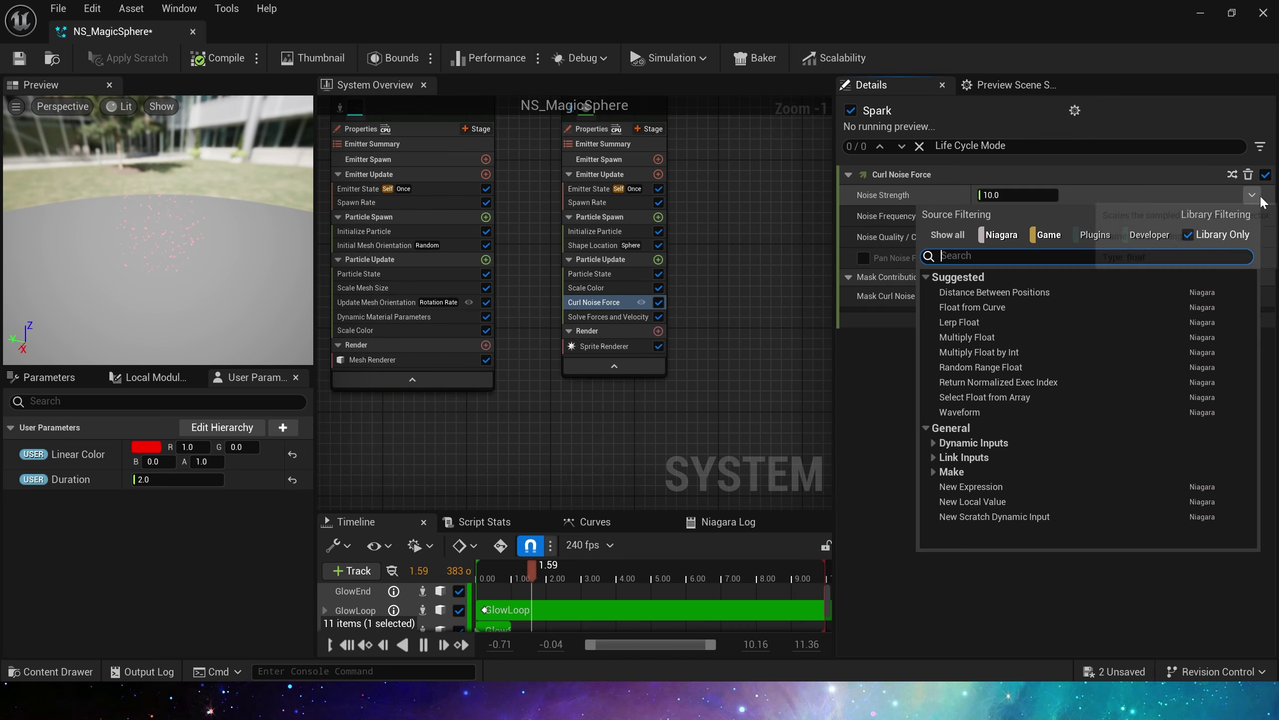
text(random)
click(991, 289)
text(100)
key(Tab)
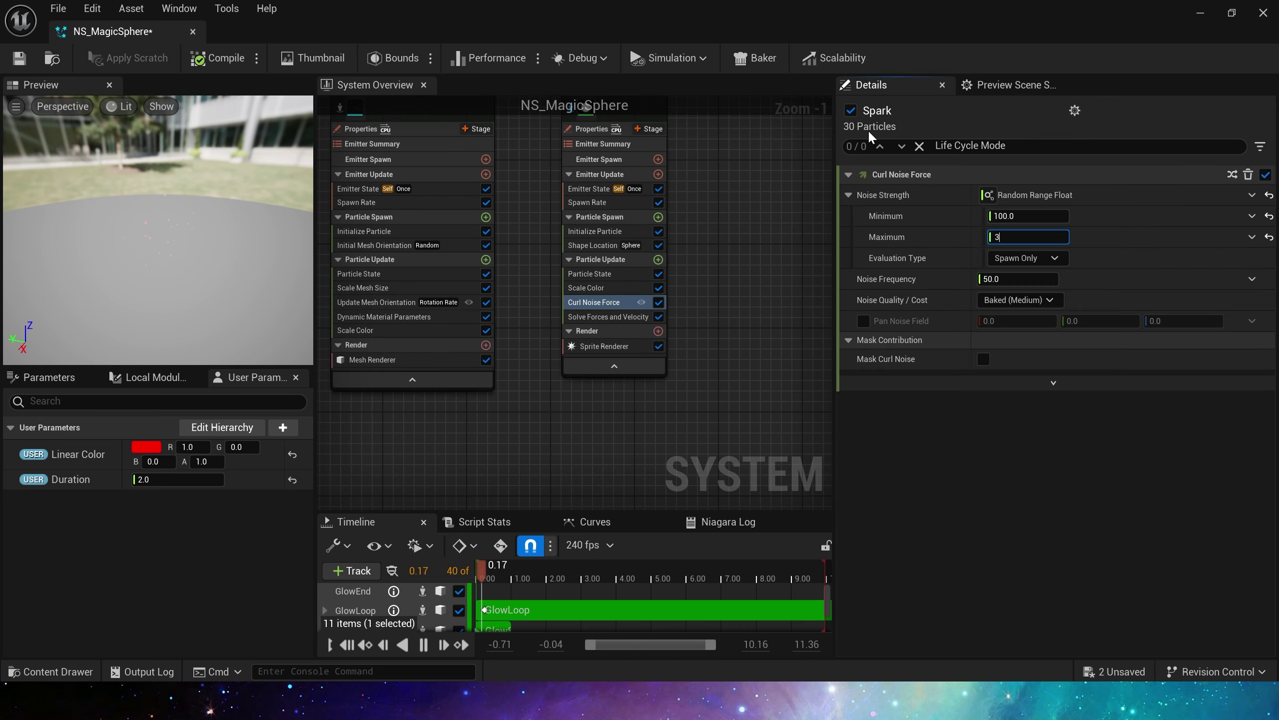
text(300)
Set the Noise Frequency to 25 and enable Pan Noise Field with values 0.2, 0.5, 1.0
key(Tab)
key(Tab)
text(25)
key(Return)
click(862, 321)
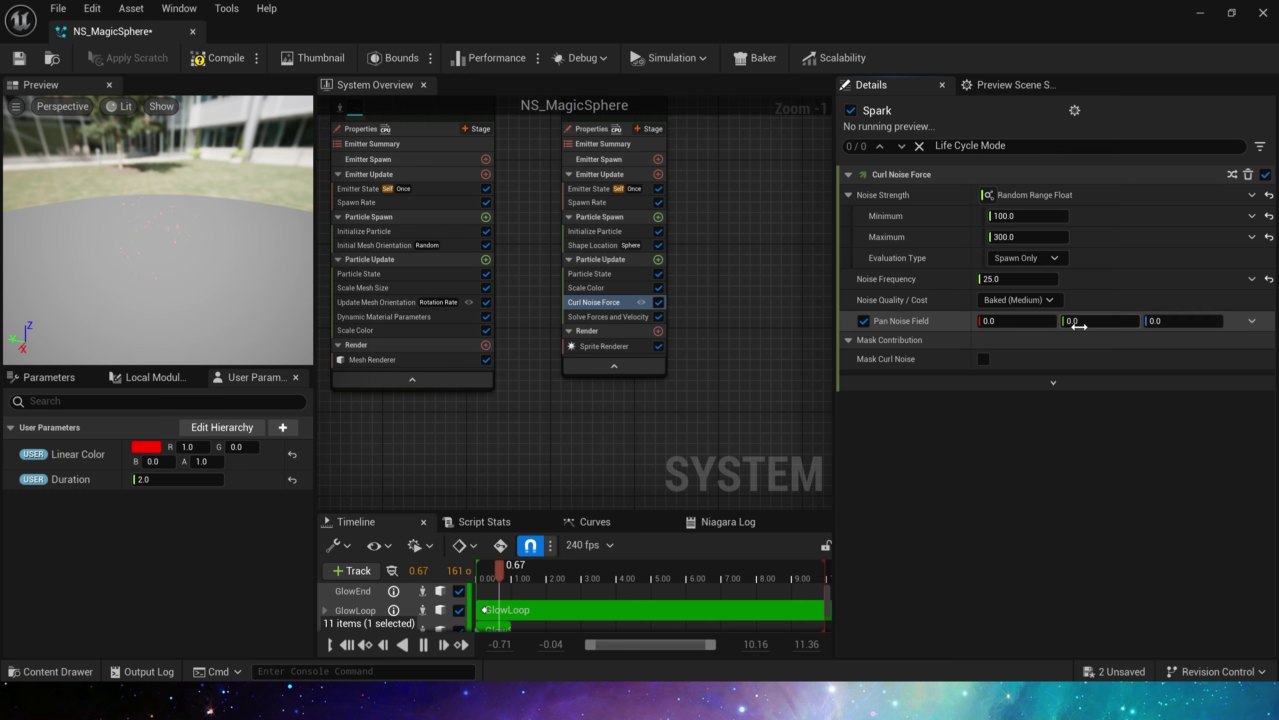
click(1006, 322)
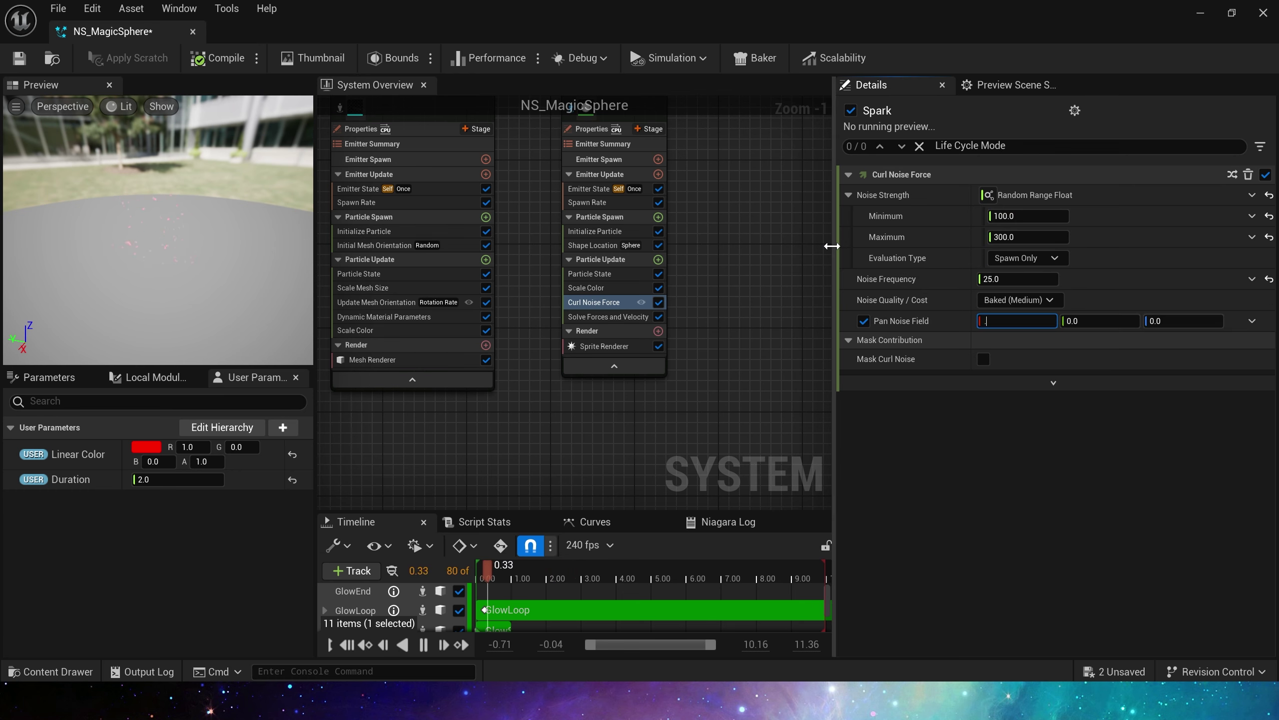
Add an Acceleration Force to Spark's Particle Update and drive its Acceleration with Random Range Vector
click(658, 259)
text(li)
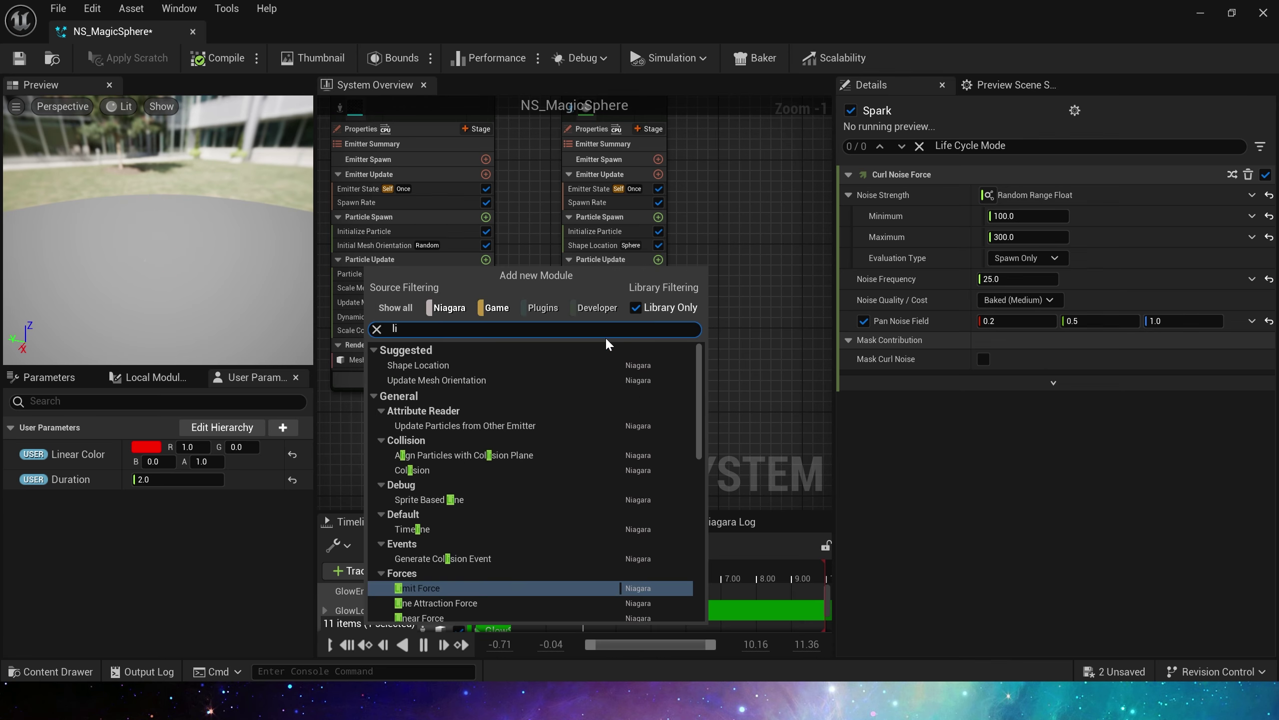
key(BackSpace)
key(BackSpace)
text(acc)
click(505, 362)
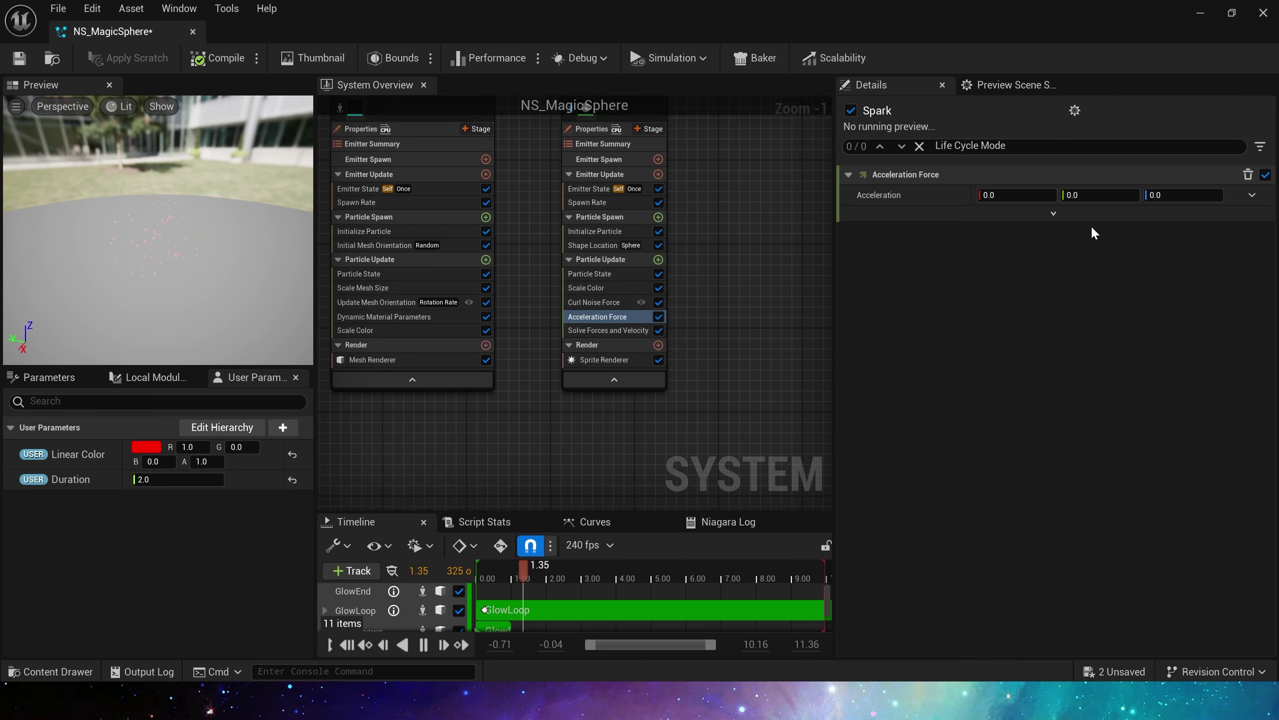
click(1252, 195)
click(1049, 235)
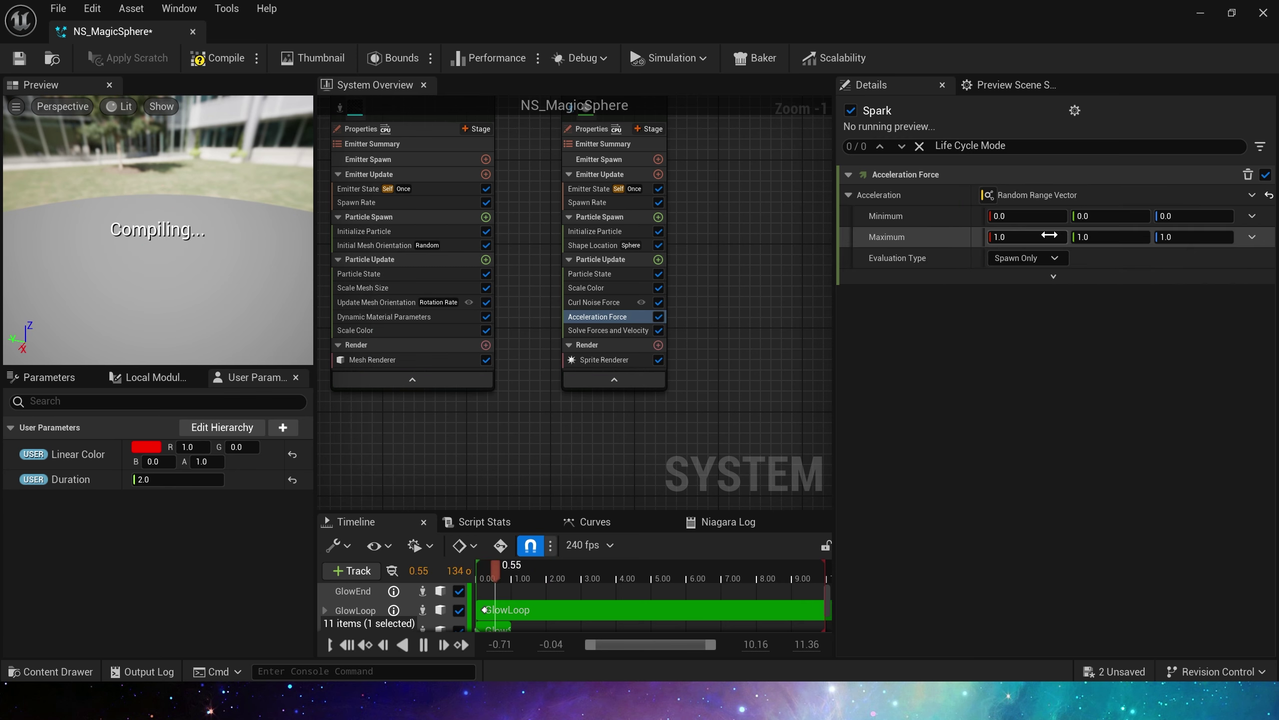
Set the acceleration range from a minimum of -10, -10, 100 to a maximum of 10, 10, 200
click(1204, 217)
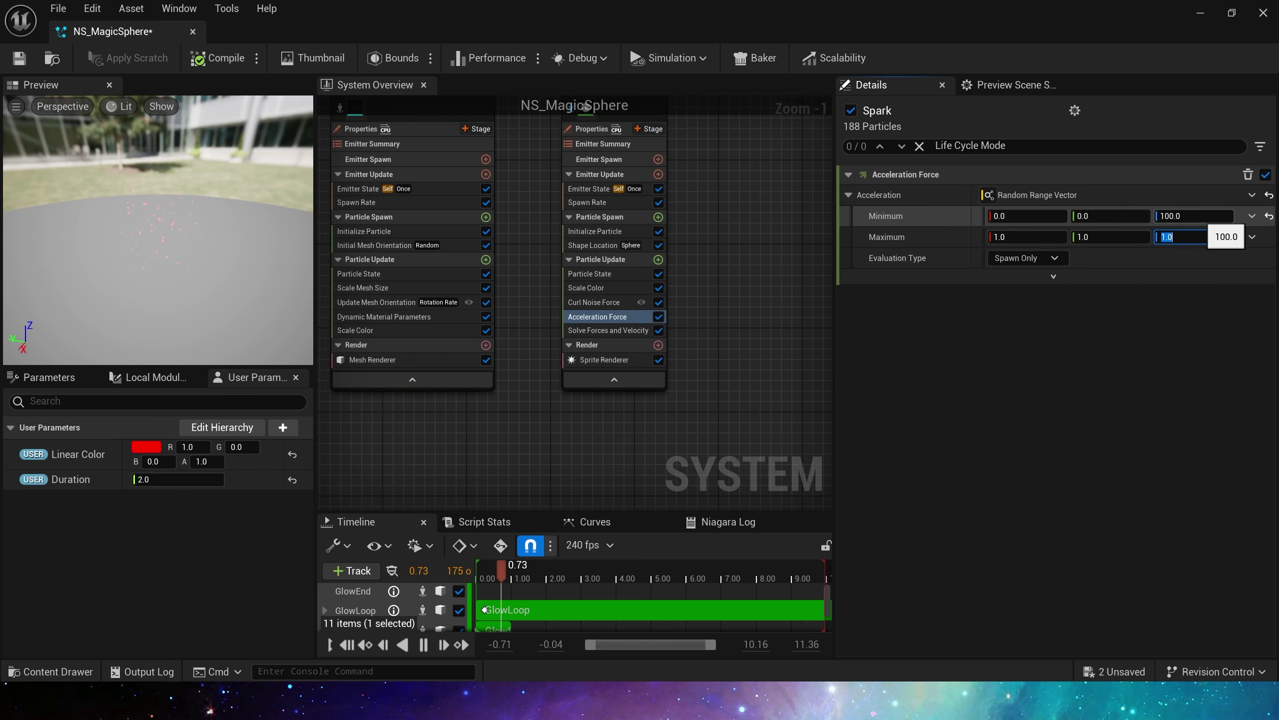
click(1033, 221)
text(-10)
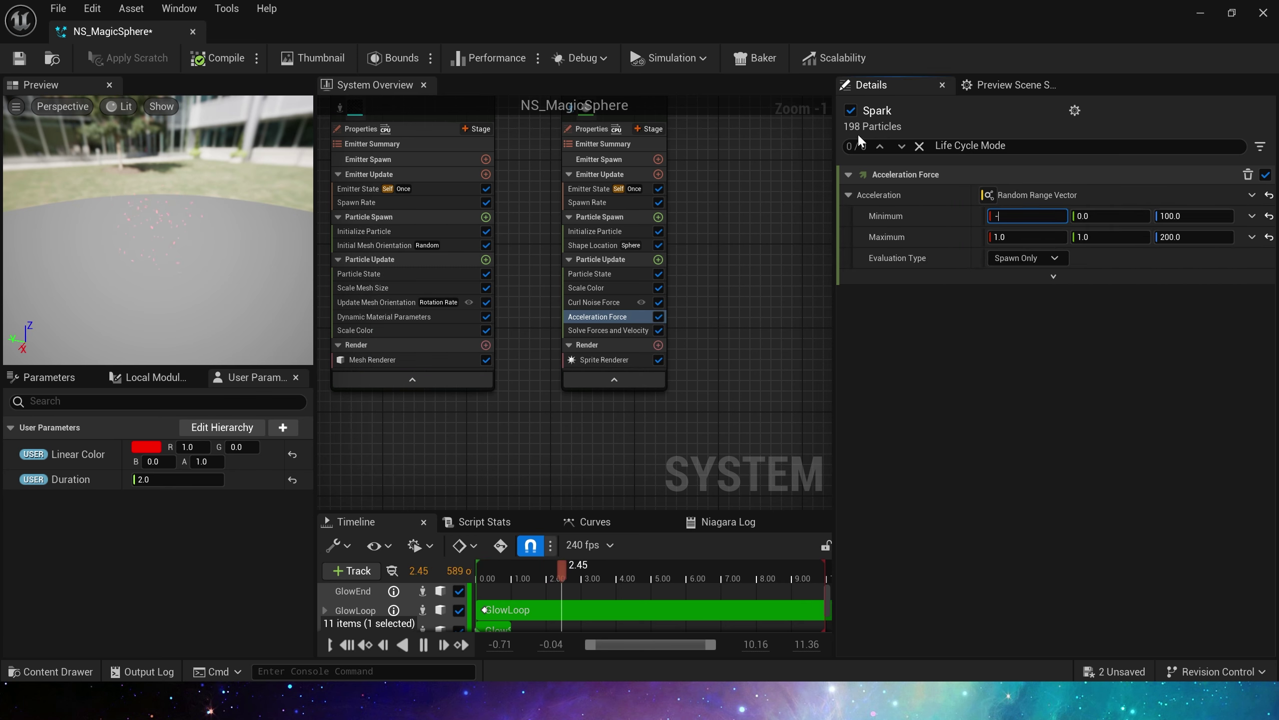
key(Tab)
text(-10)
key(Tab)
key(Tab)
text(10)
key(Tab)
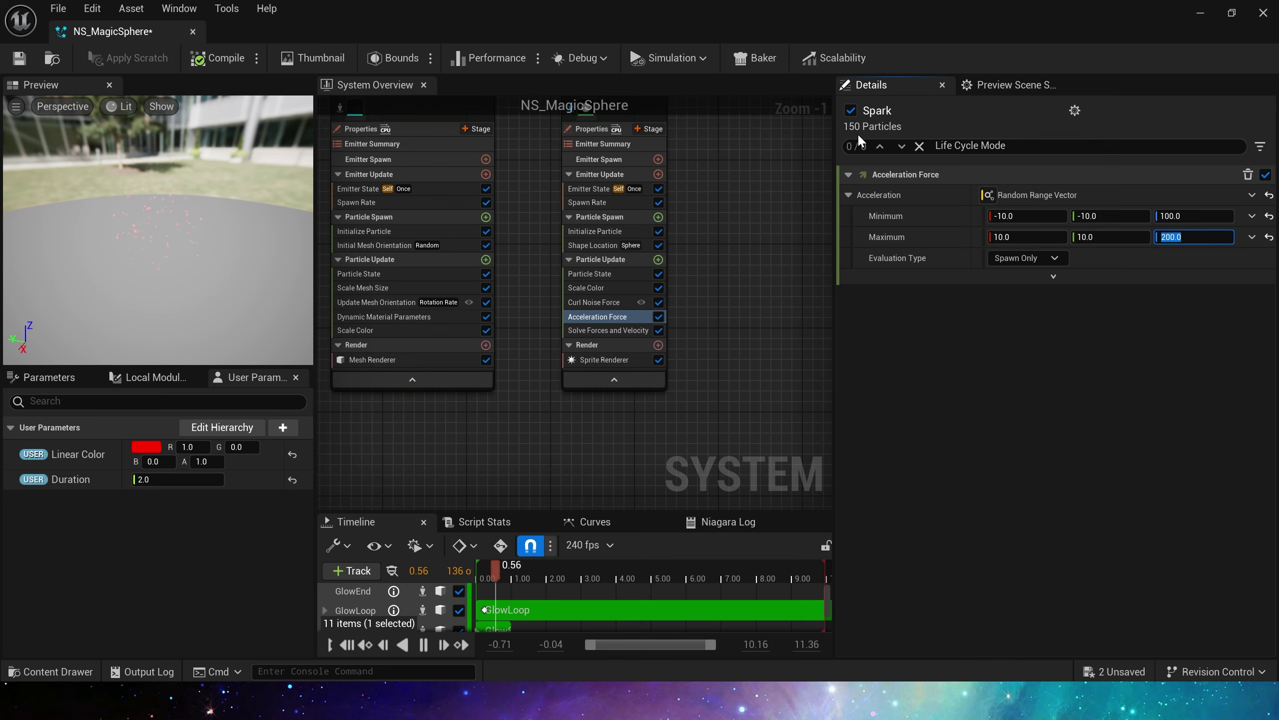
Add a Drag module to Spark's Particle Update
click(657, 260)
text(dr)
click(404, 409)
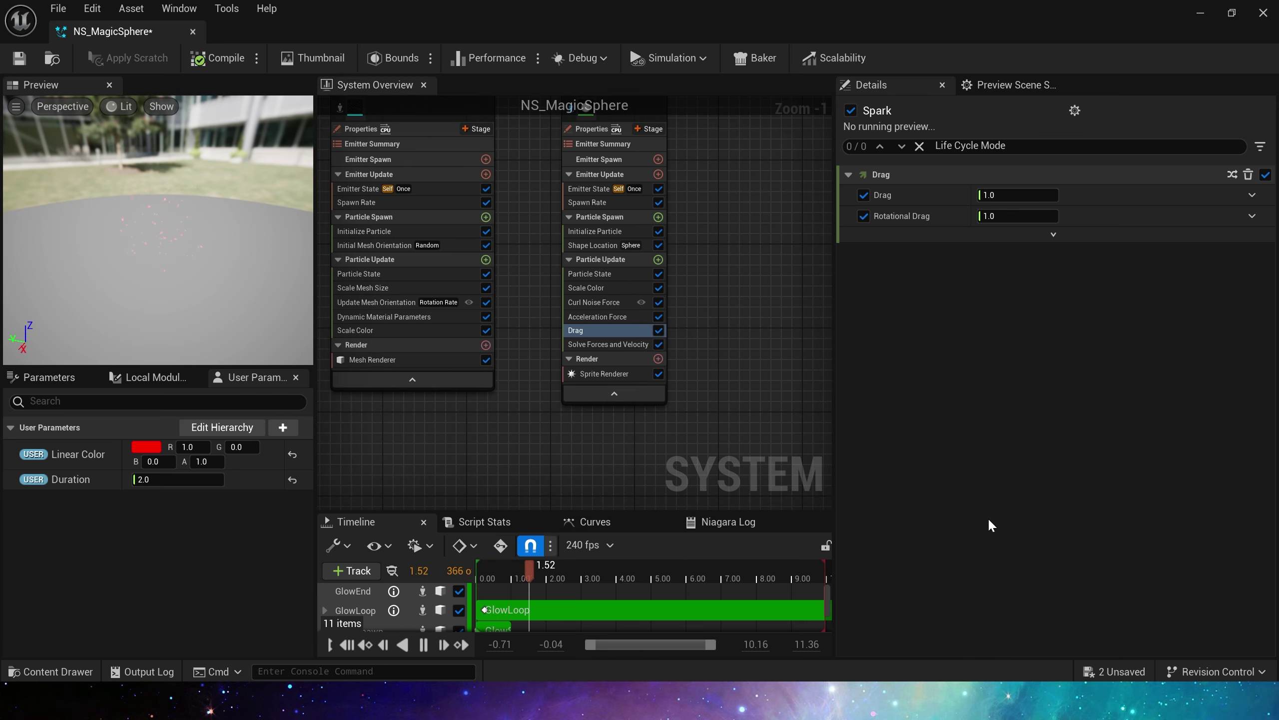
Drive Spark's Drag with Float from Curve, using a smooth rising curve template and a Scale Curve of 5
click(1246, 194)
text(cur)
key(Return)
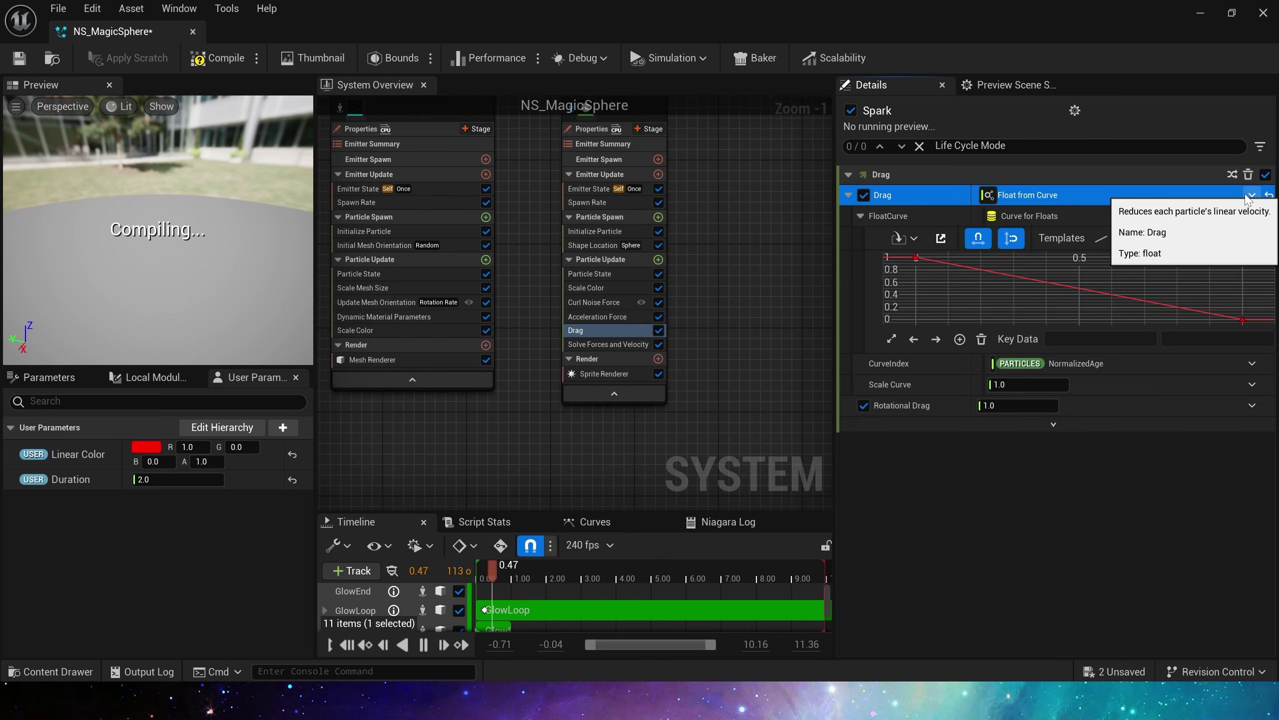
click(1214, 238)
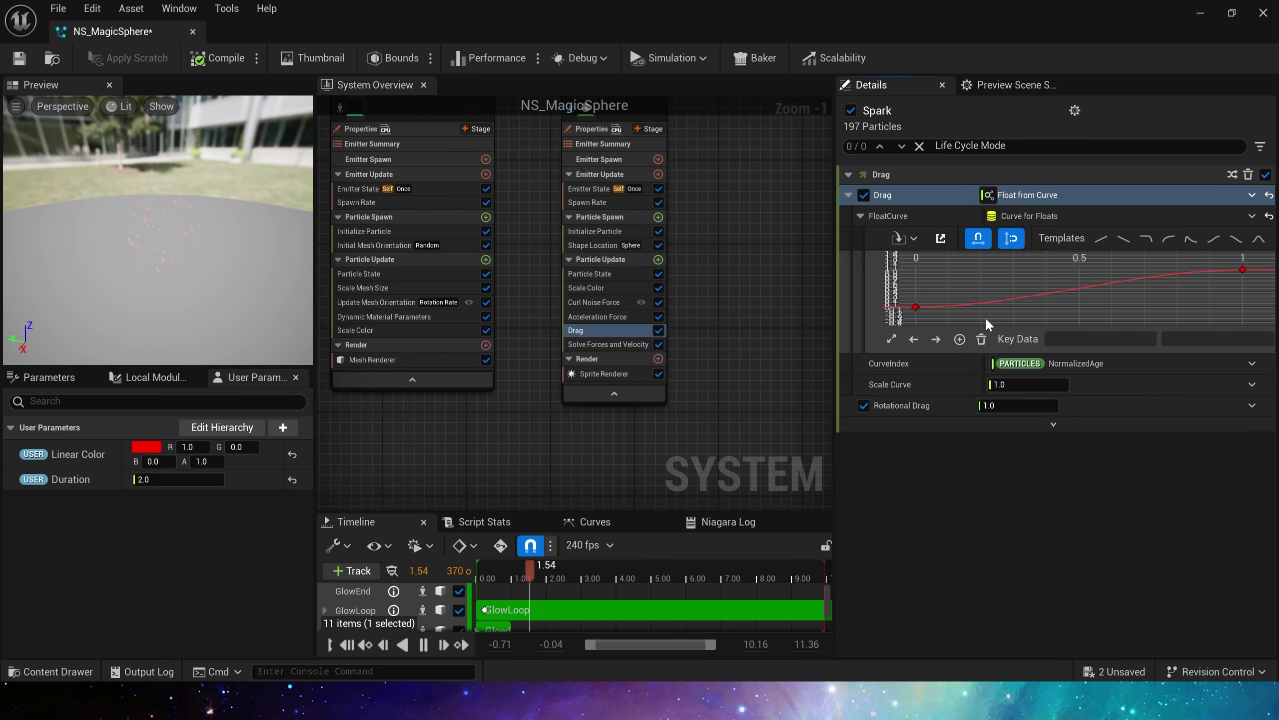
text(5)
key(Return)
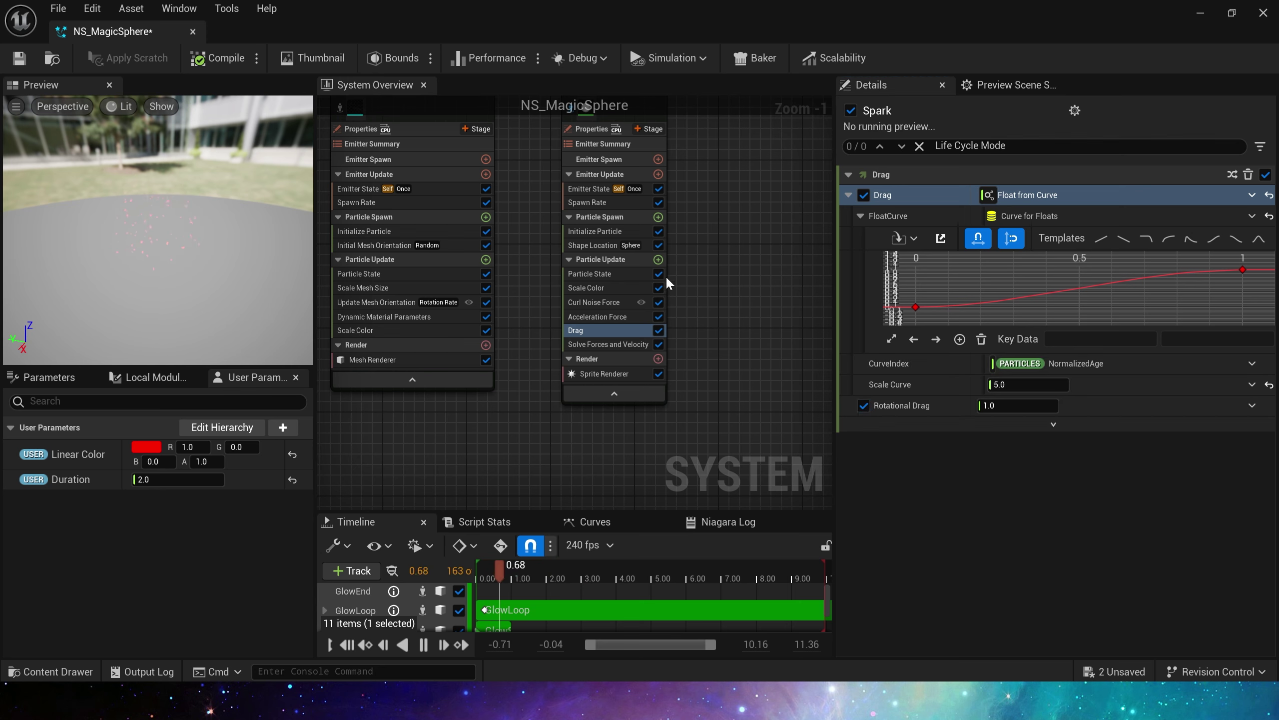
Add a Scale Sprite Size by Speed module to Spark's Particle Update
click(658, 259)
text(spped)
key(BackSpace)
key(BackSpace)
key(BackSpace)
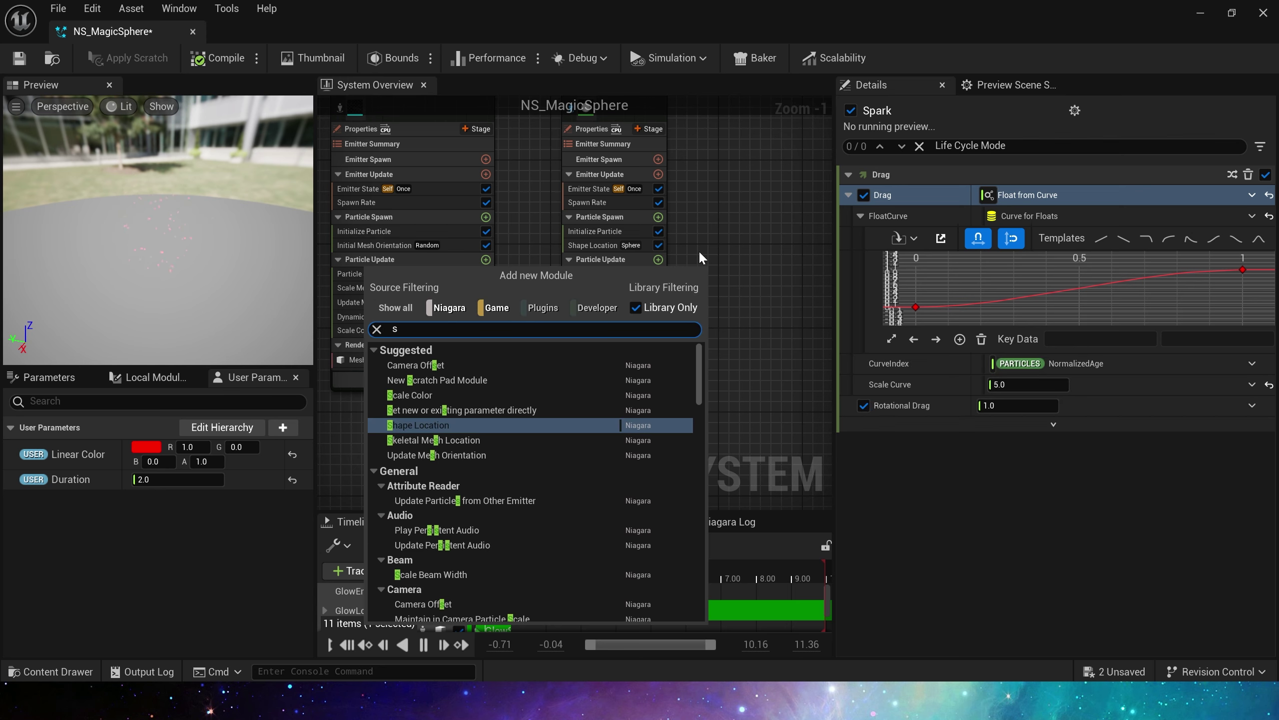
text(eed)
click(504, 413)
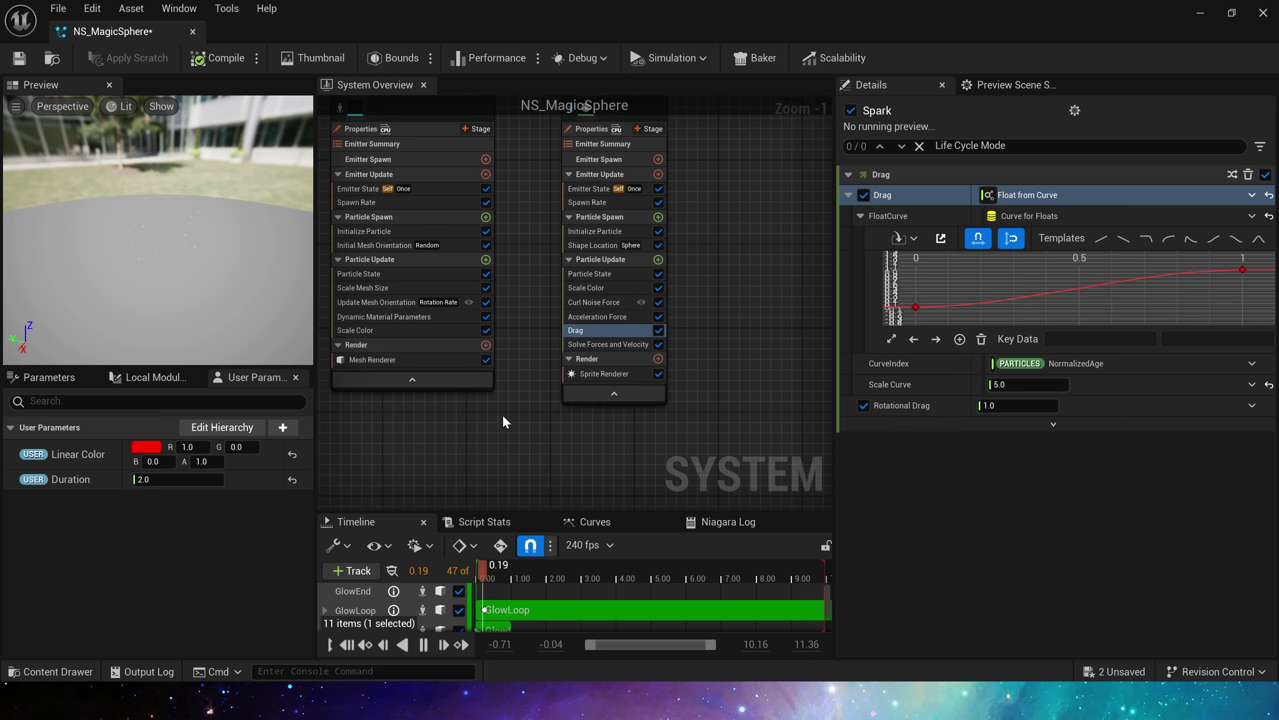
Set Min Scale Factor to 0.5, 0.5, Max Scale Factor to 1.0, 1.0 and Velocity Threshold to 500, and save the system
click(1017, 196)
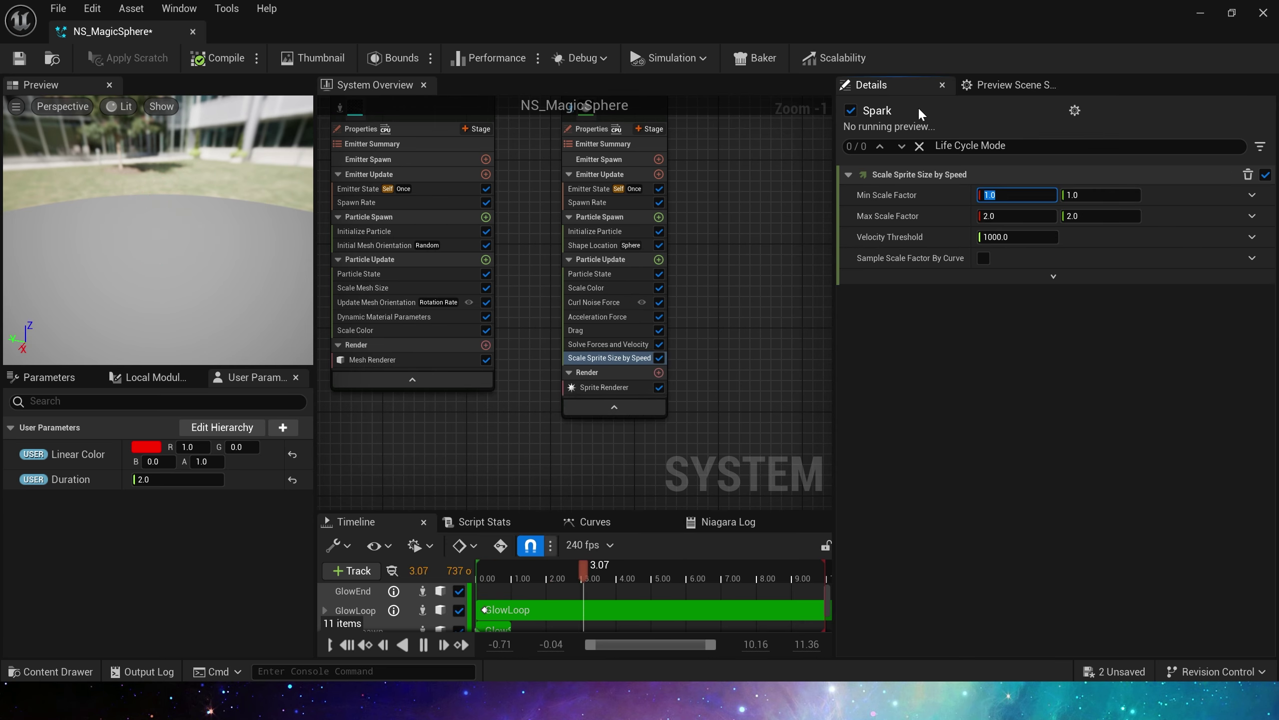
text(0.5)
key(Tab)
text(0.5)
key(Tab)
text(1.0)
key(Tab)
text(1.0)
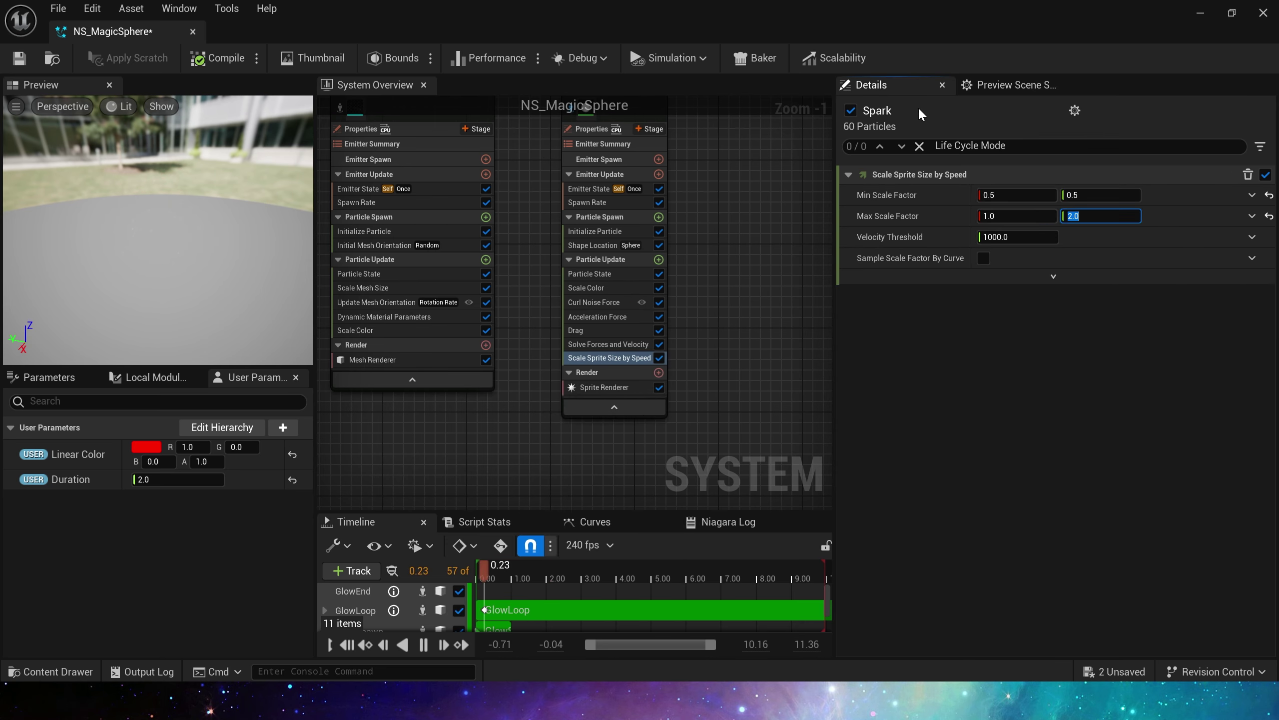
key(Tab)
text(500)
key(Tab)
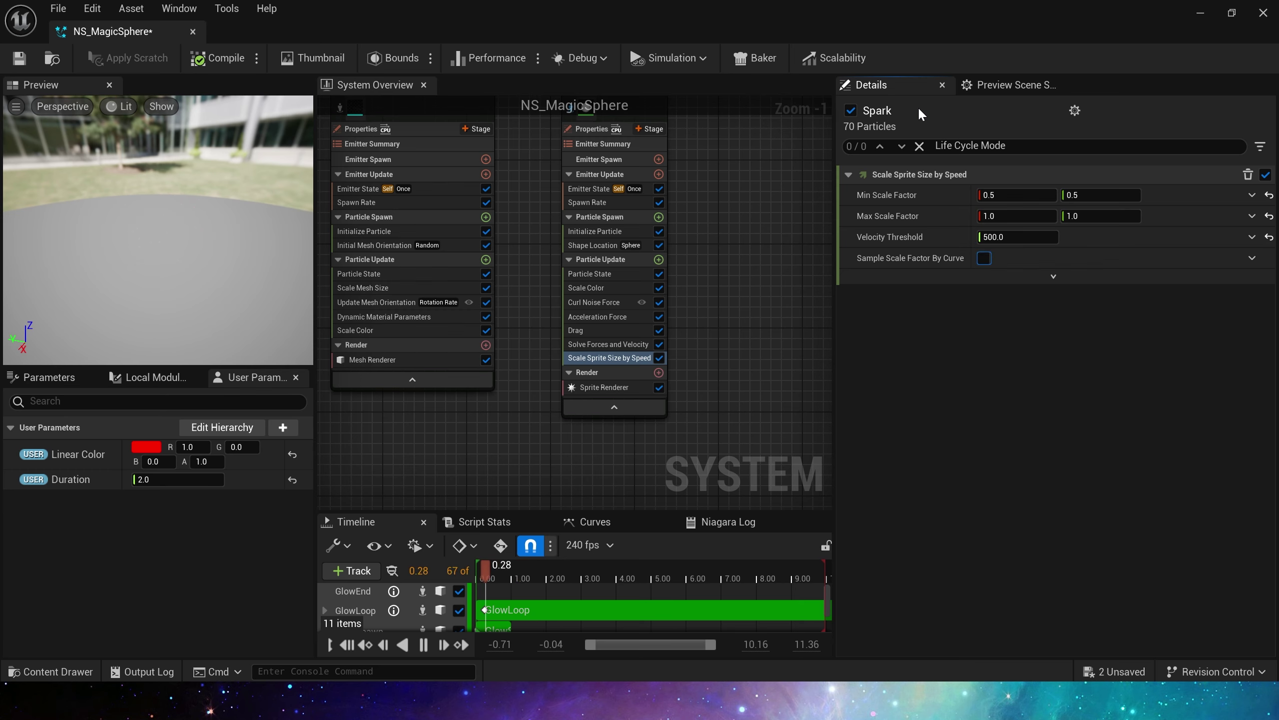
click(18, 59)
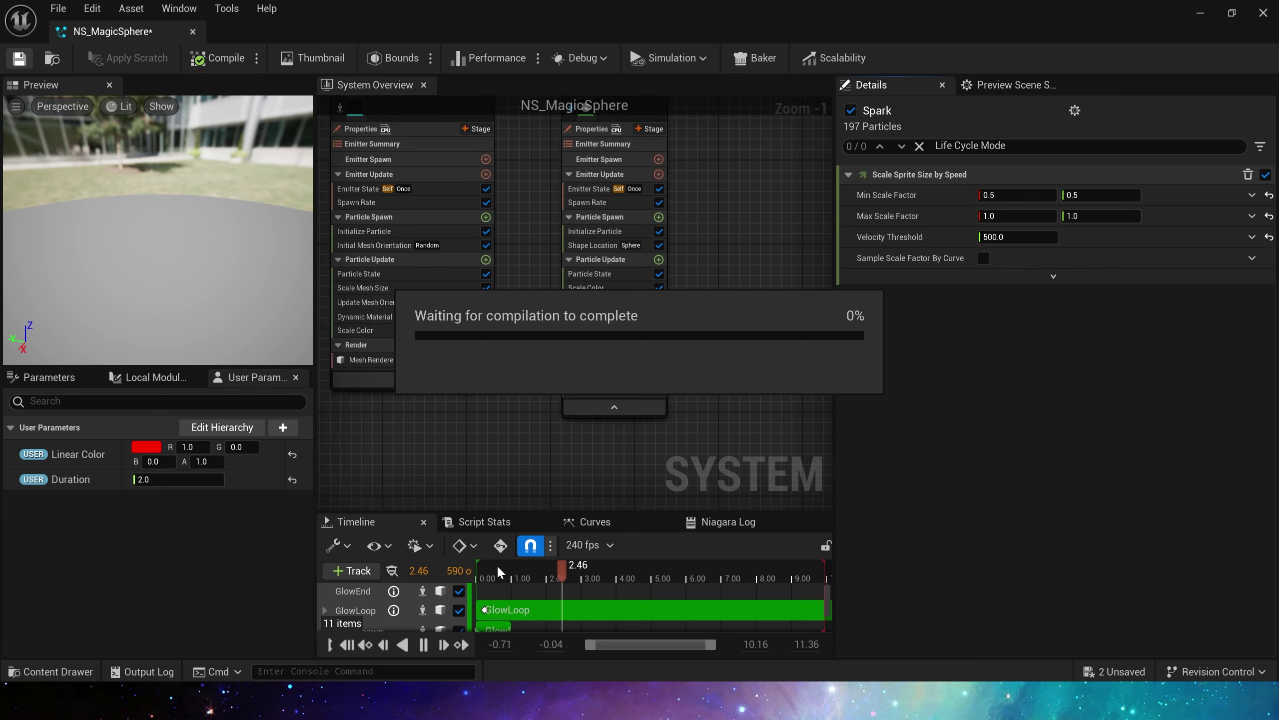
Set Spark's Sprite Renderer Alignment to Velocity Aligned and change its Facing Mode from Automatic
click(604, 387)
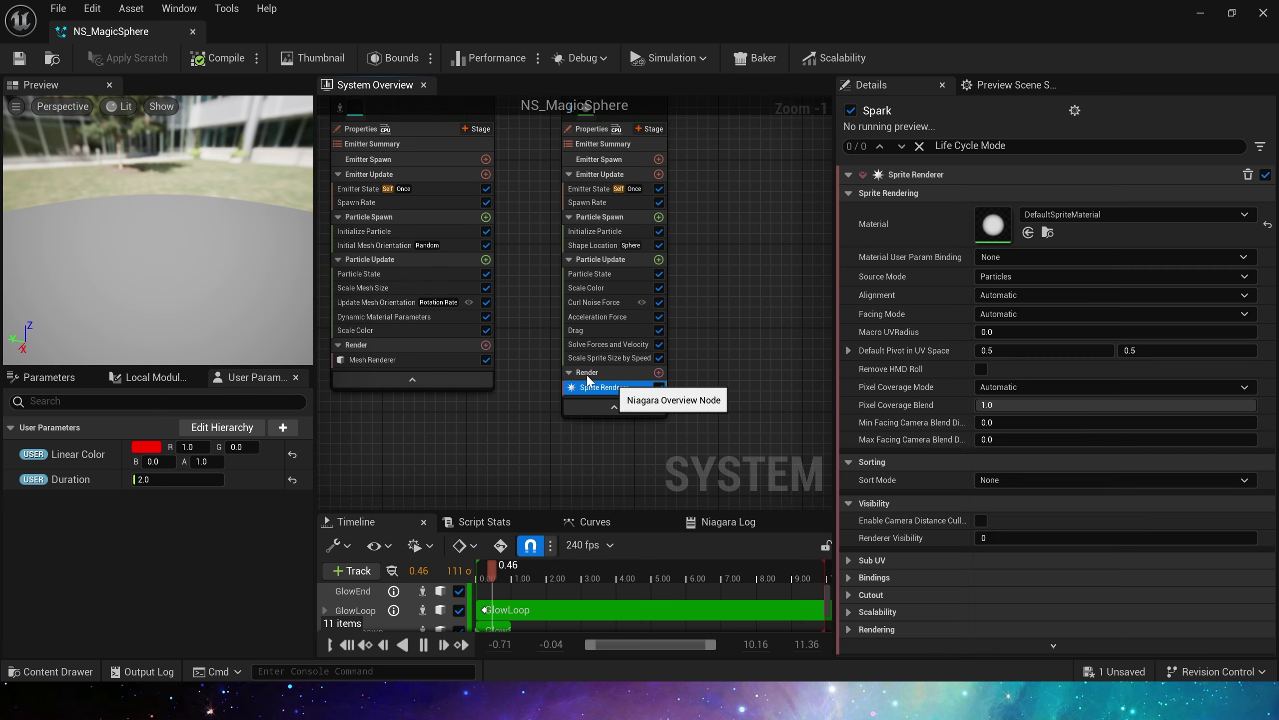
click(1066, 295)
click(1059, 325)
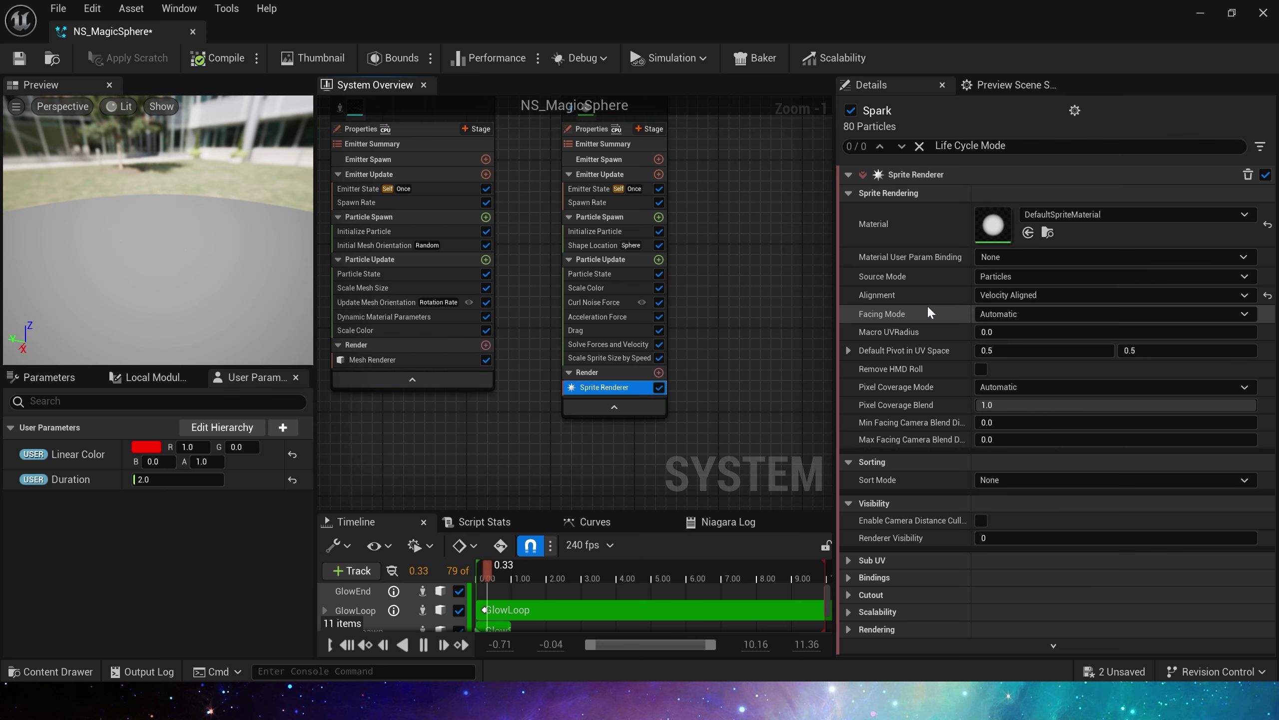
click(995, 314)
click(998, 328)
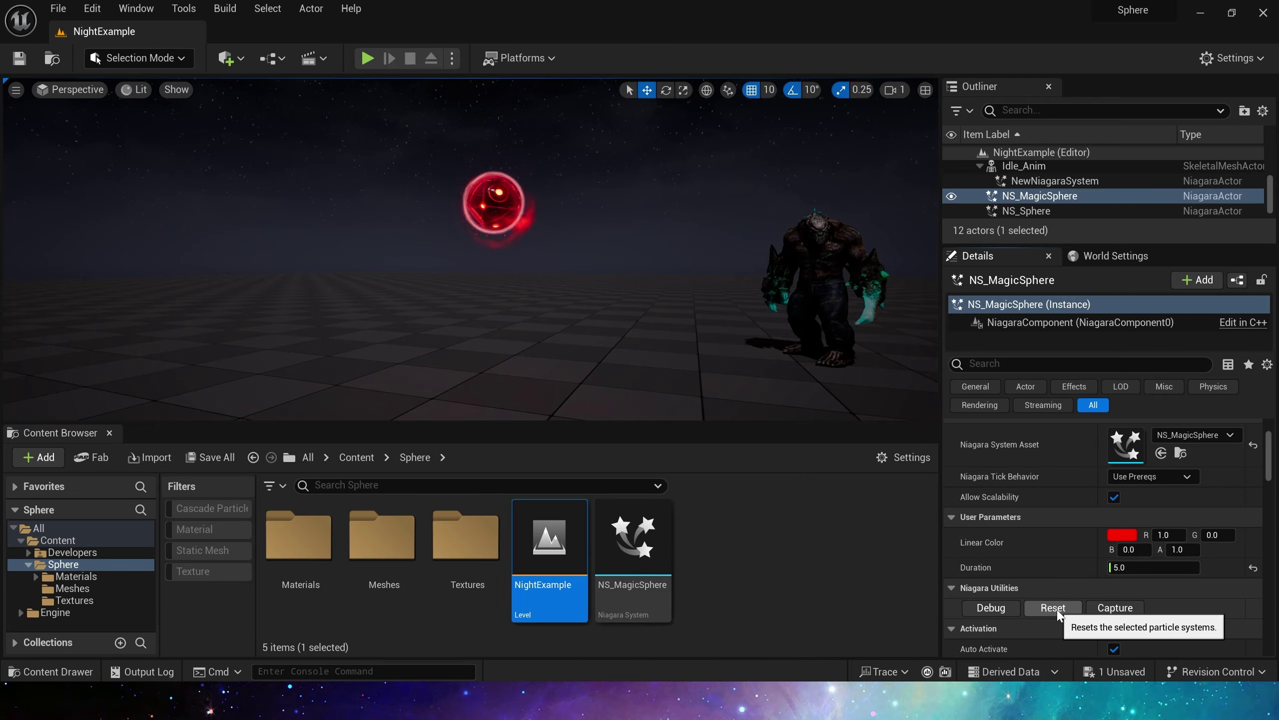
Reset NS_MagicSphere in the NightExample level to replay and examine the effect
click(1053, 608)
click(1046, 610)
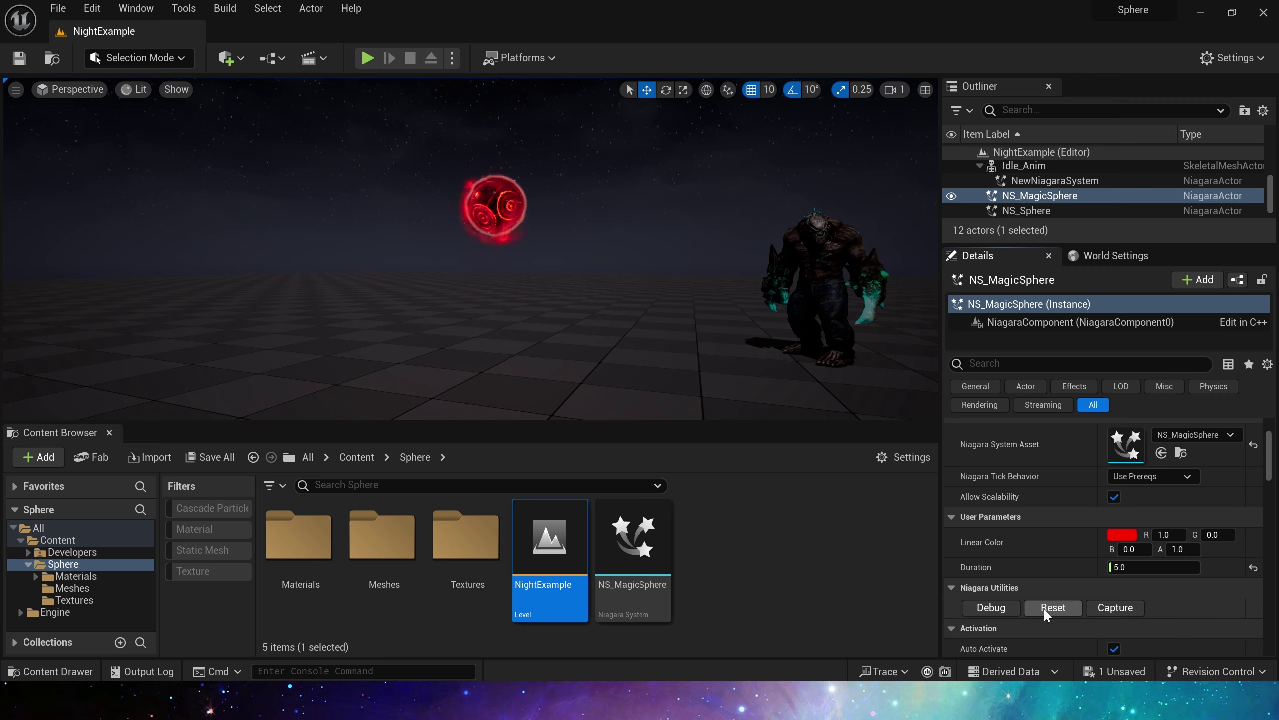
right_drag(655, 353, 675, 333)
key(s)
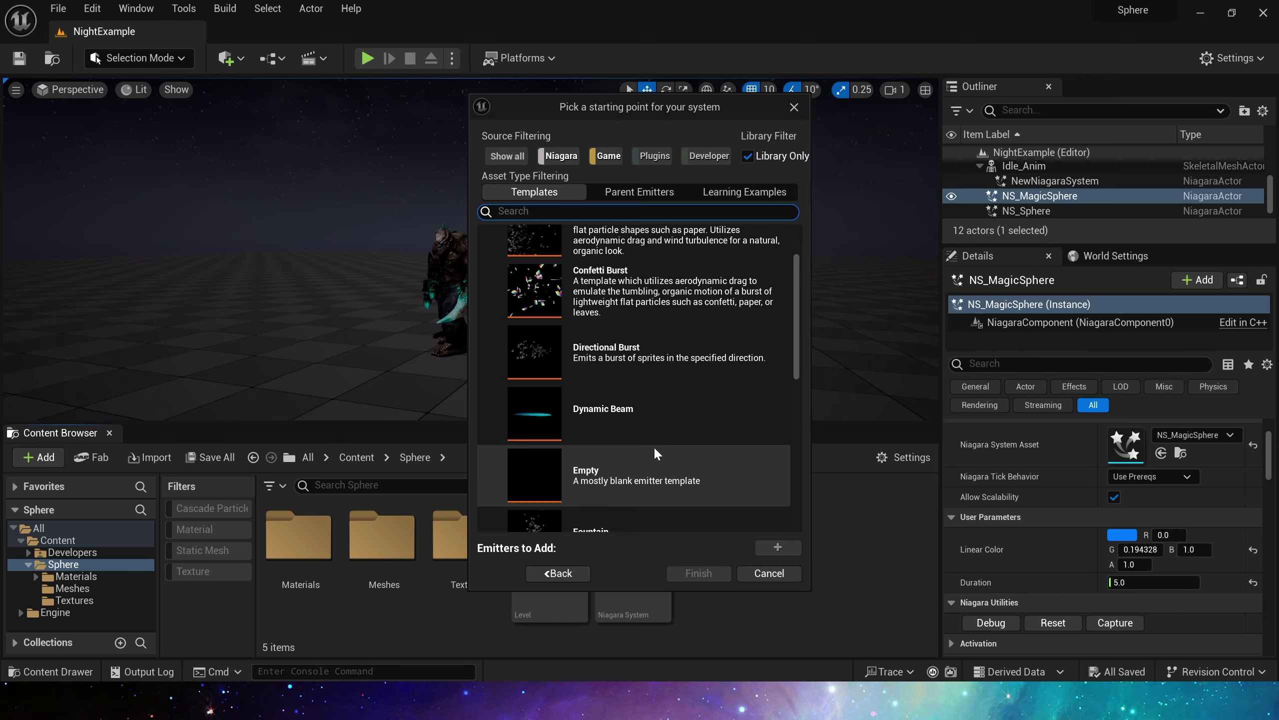
Create a Niagara system from the Empty emitter template, name it NS_Around and open it
click(655, 454)
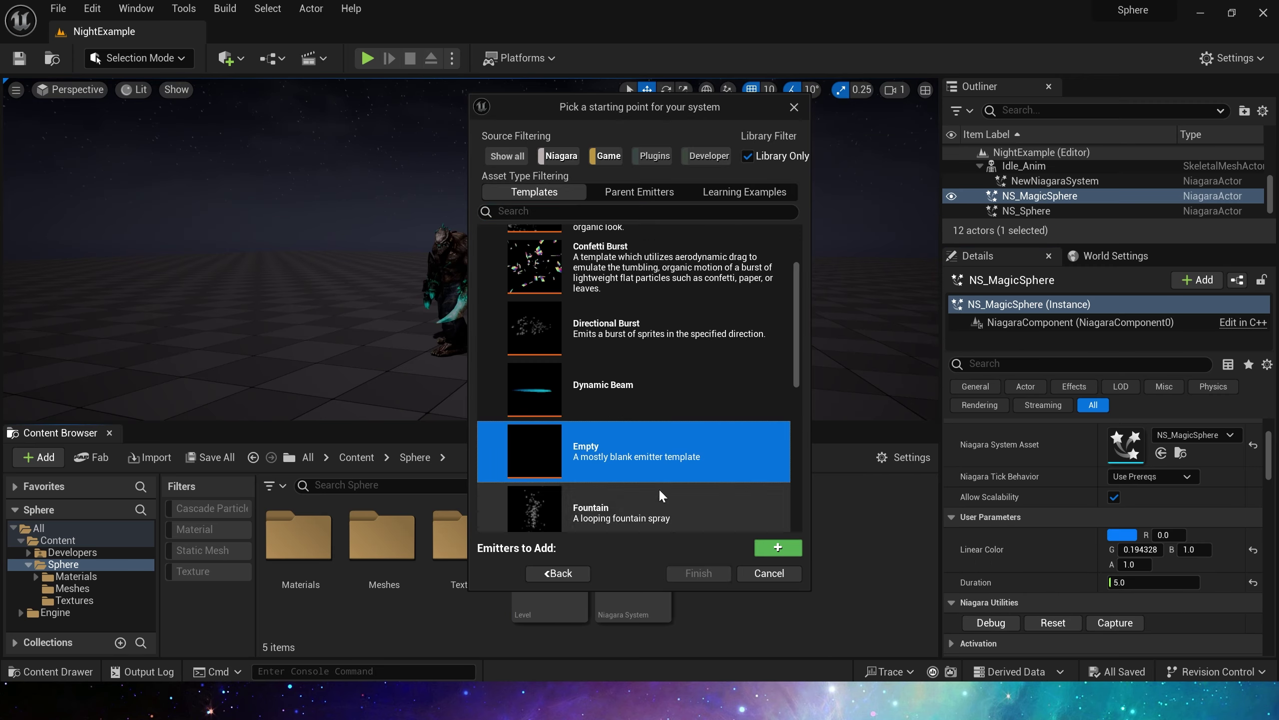
click(698, 574)
text(NS_Around)
key(Return)
double_click(637, 547)
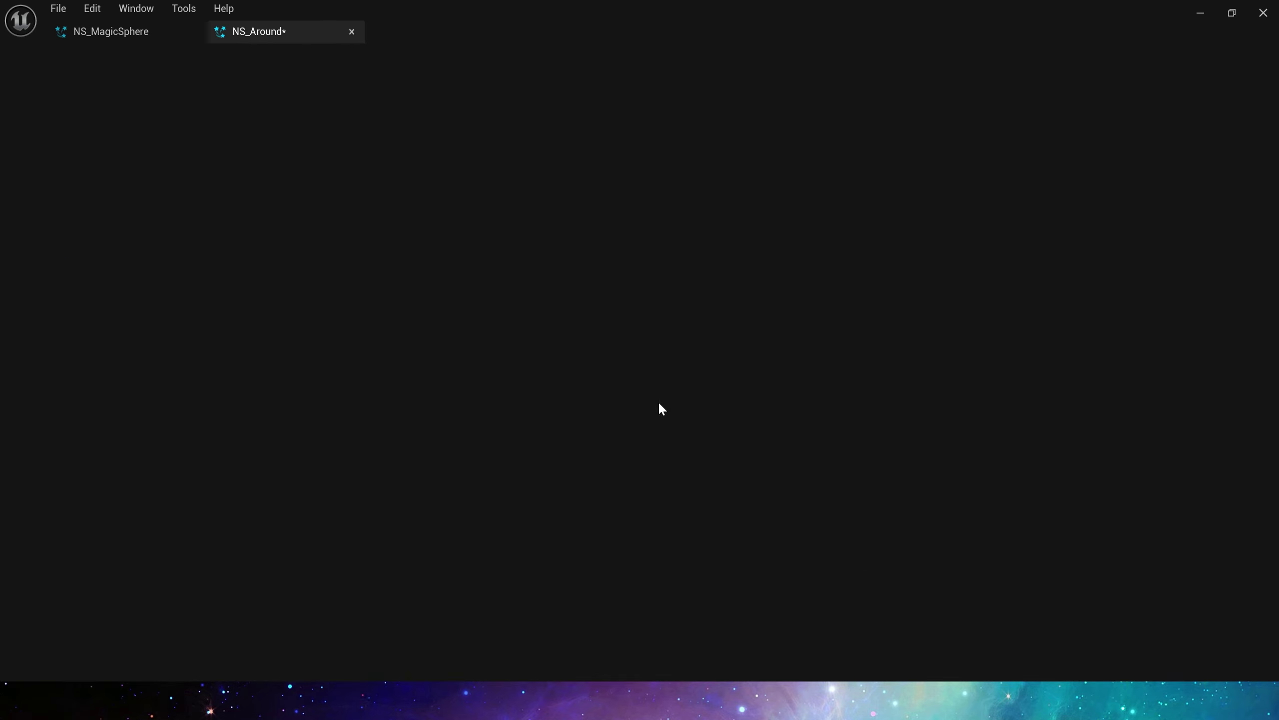
Rename the empty emitter in NS_Around as Around
double_click(674, 182)
text(Around)
key(Return)
Replace Around's Sprite Renderer with a Component Renderer of component type NiagaraComponent
click(660, 397)
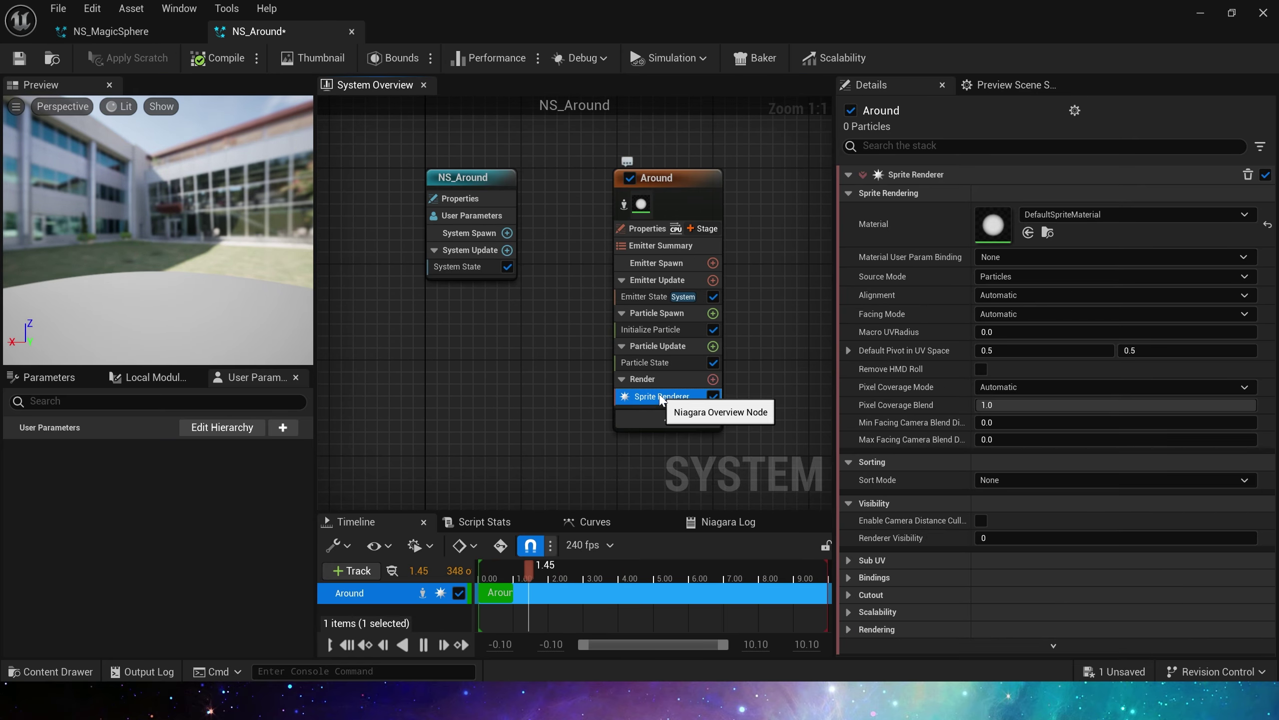
key(Delete)
click(1267, 175)
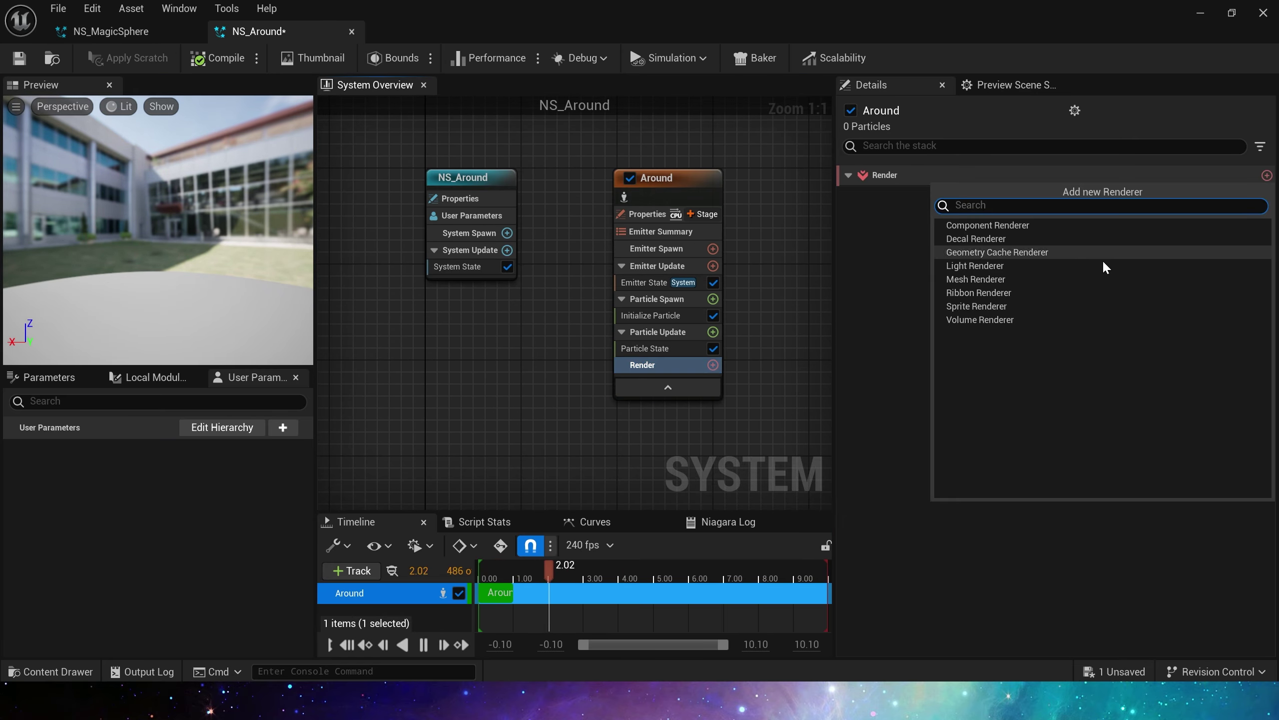
click(1047, 225)
click(1000, 242)
text(niagara)
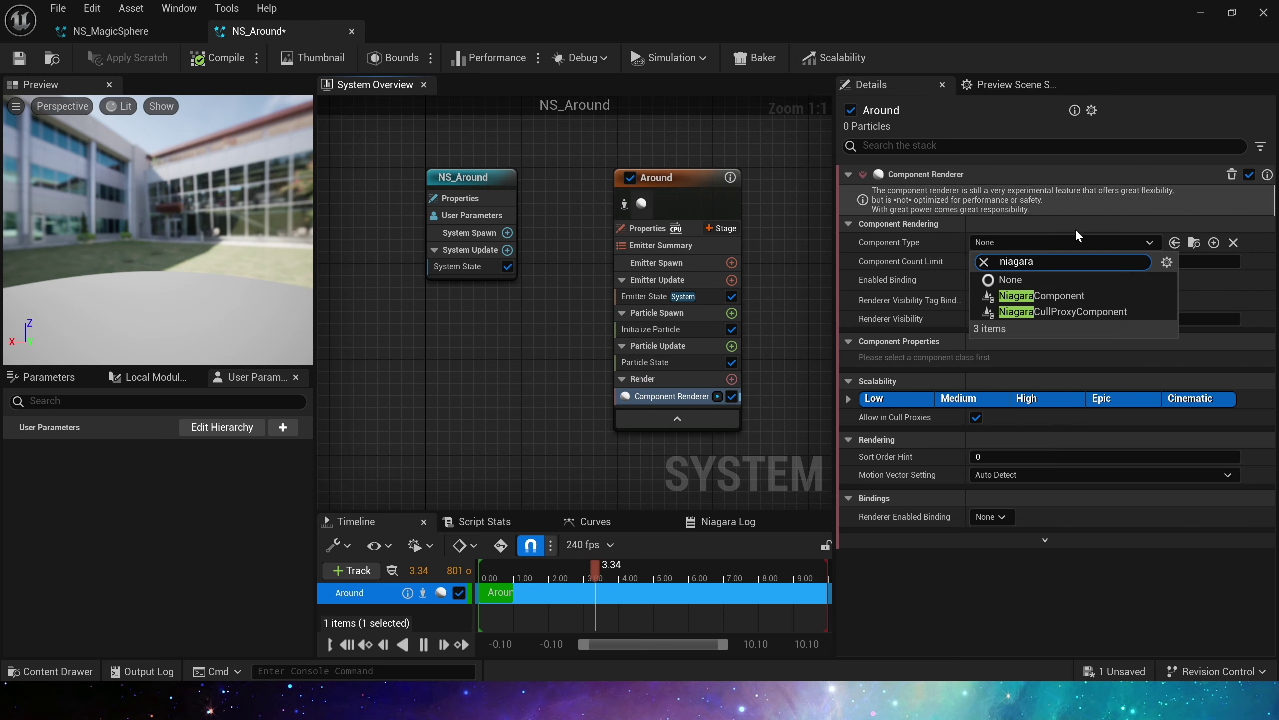
click(1032, 296)
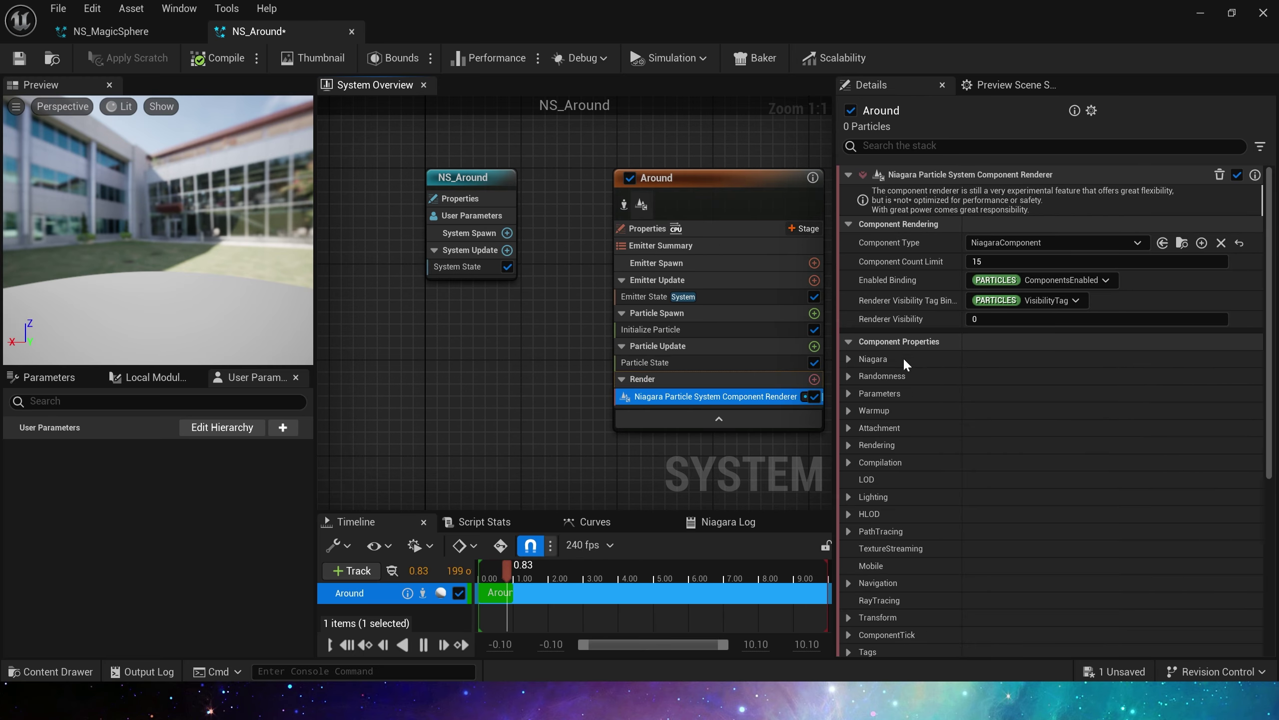
Assign NS_MagicSphere as the Niagara system asset of Around's component renderer
click(850, 357)
click(116, 31)
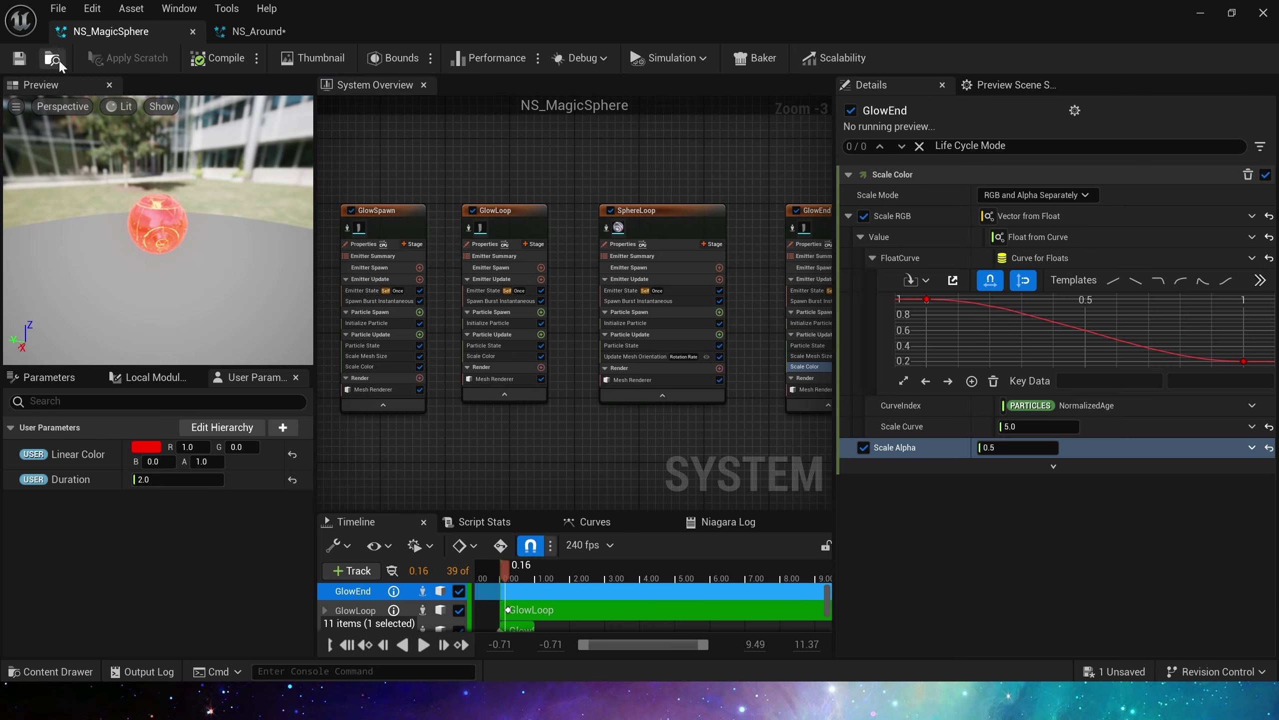
click(286, 32)
scroll(573, 367, up, 2)
Set the Life Cycle Mode in Around's Emitter State to Self
click(578, 282)
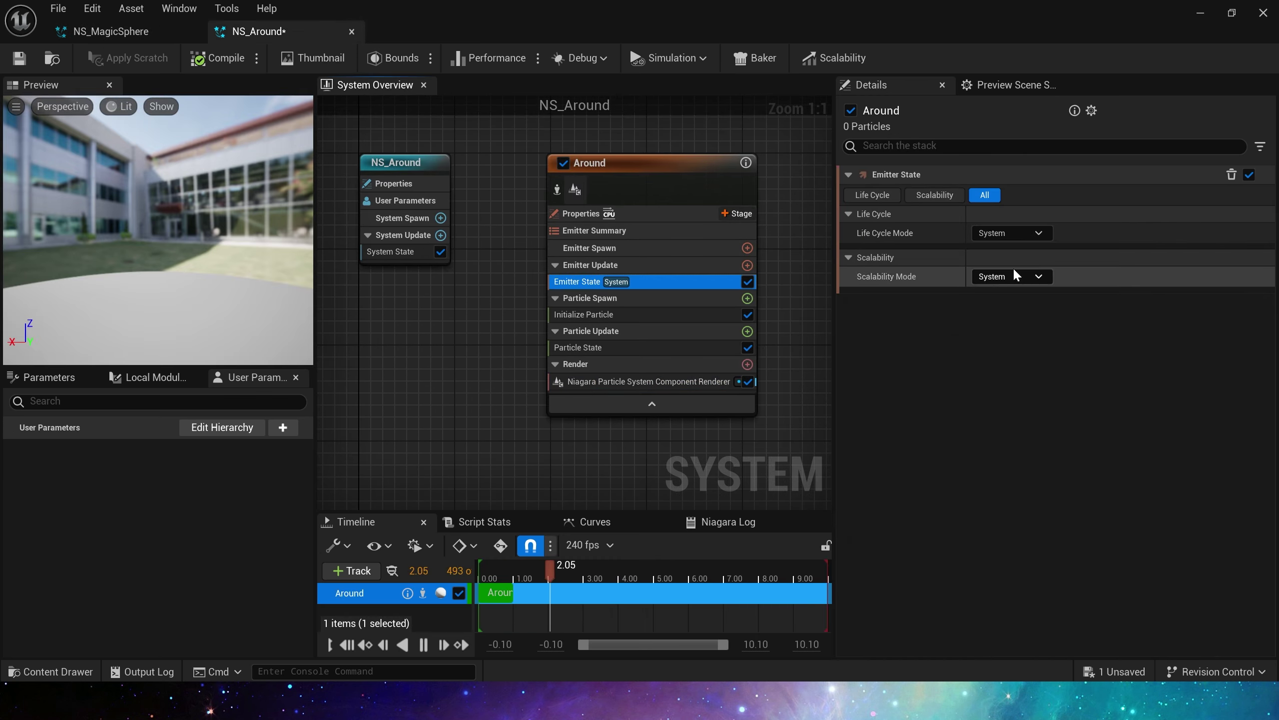
click(1012, 233)
click(1002, 272)
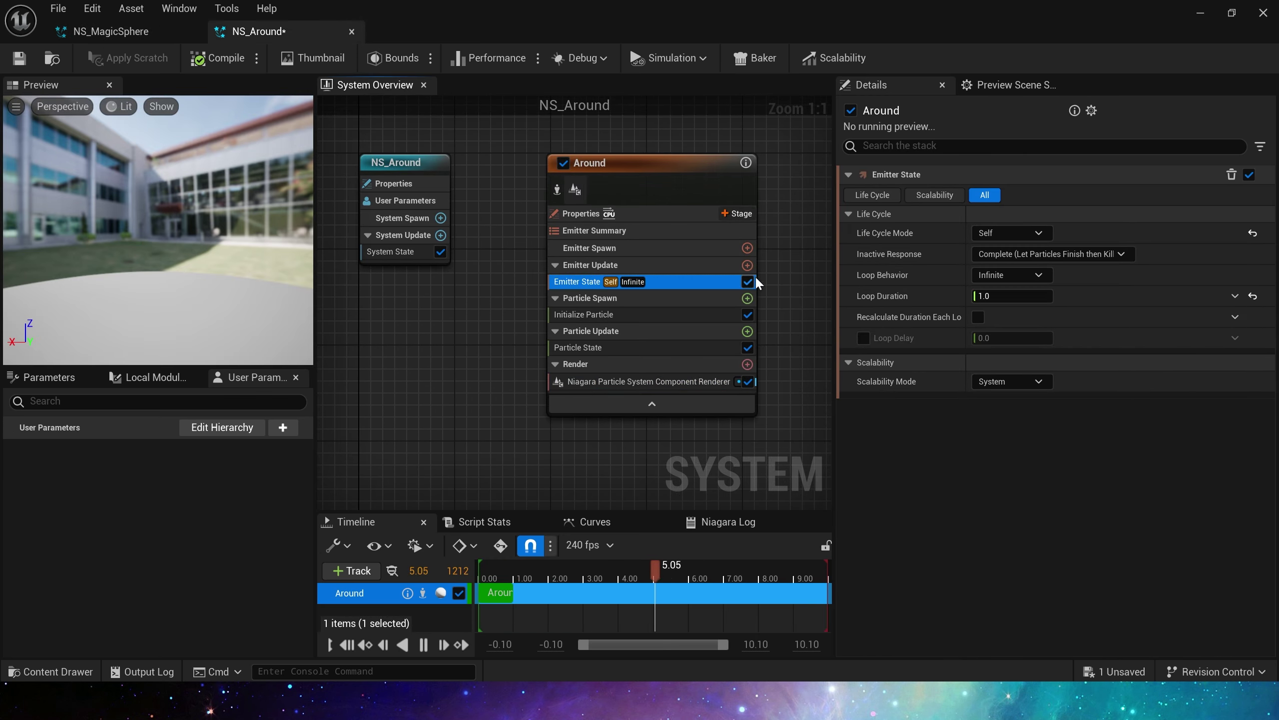
Add Spawn Burst Instantaneous to Around's Emitter Update with a Spawn Count of 3
click(748, 265)
click(518, 398)
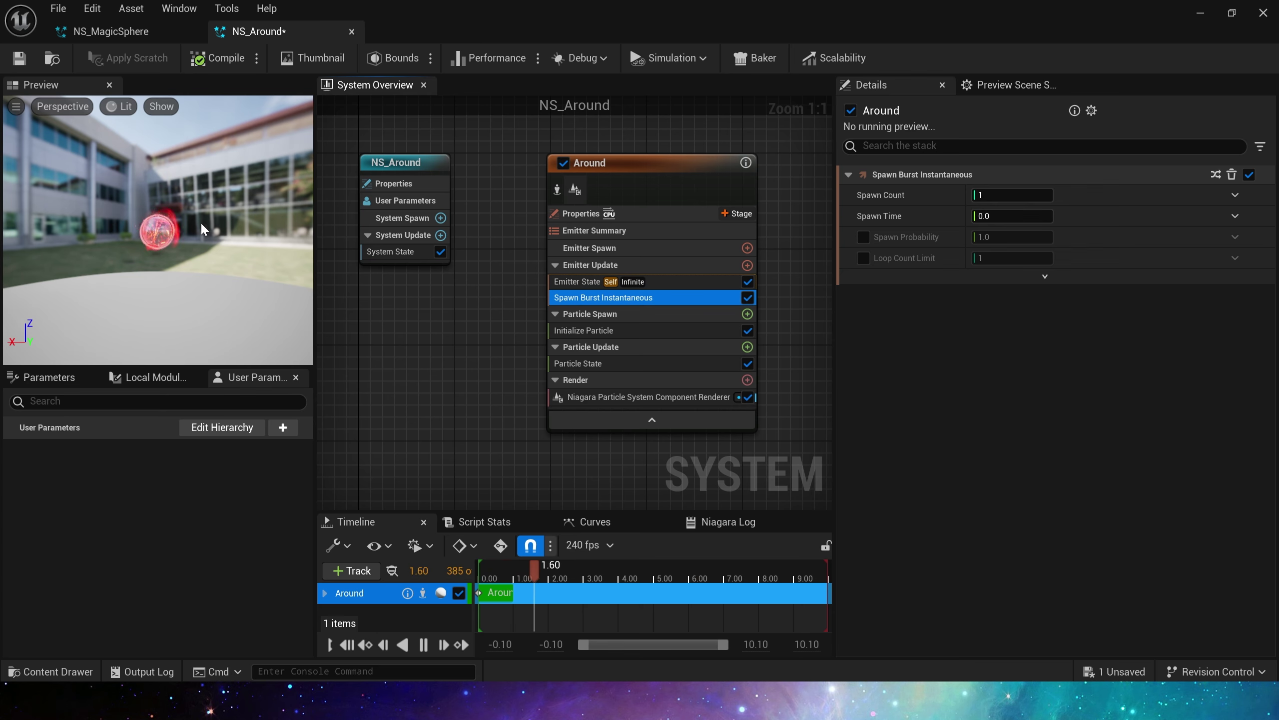
drag(202, 223, 202, 257)
click(1000, 195)
text(3)
key(Tab)
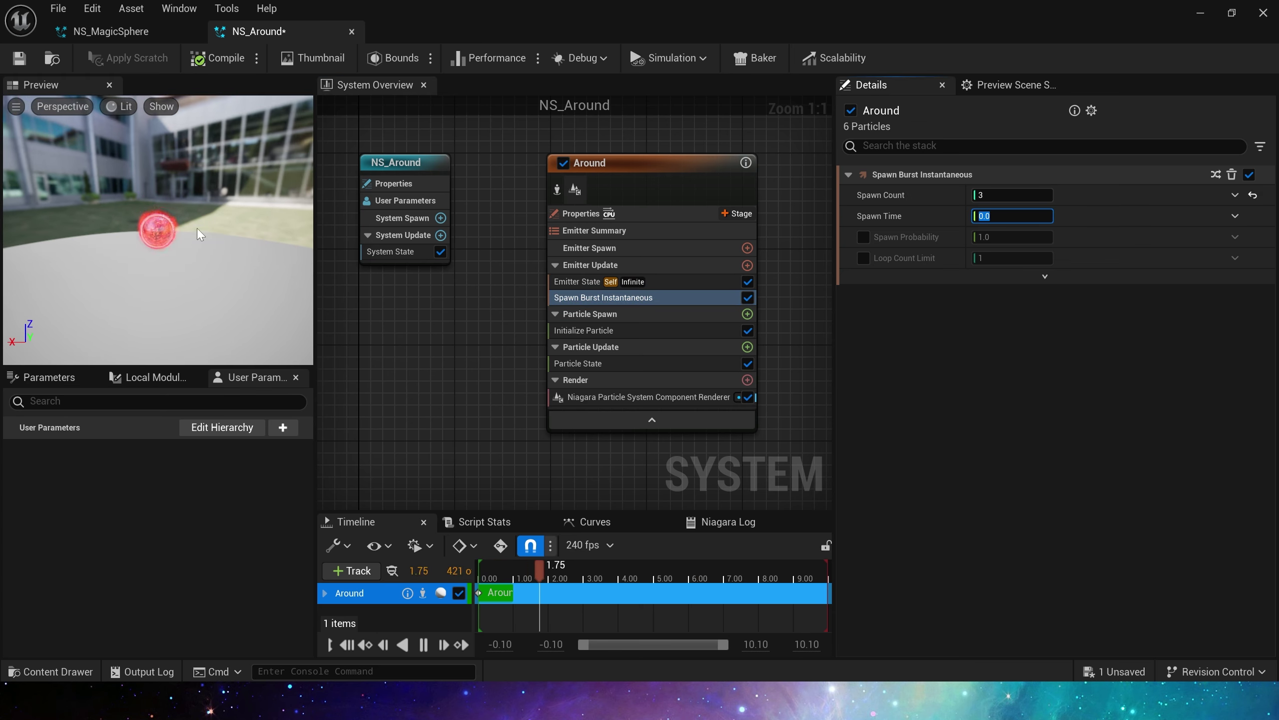
Set the Loop Behavior in Around's Emitter State to Once
click(657, 282)
click(1012, 275)
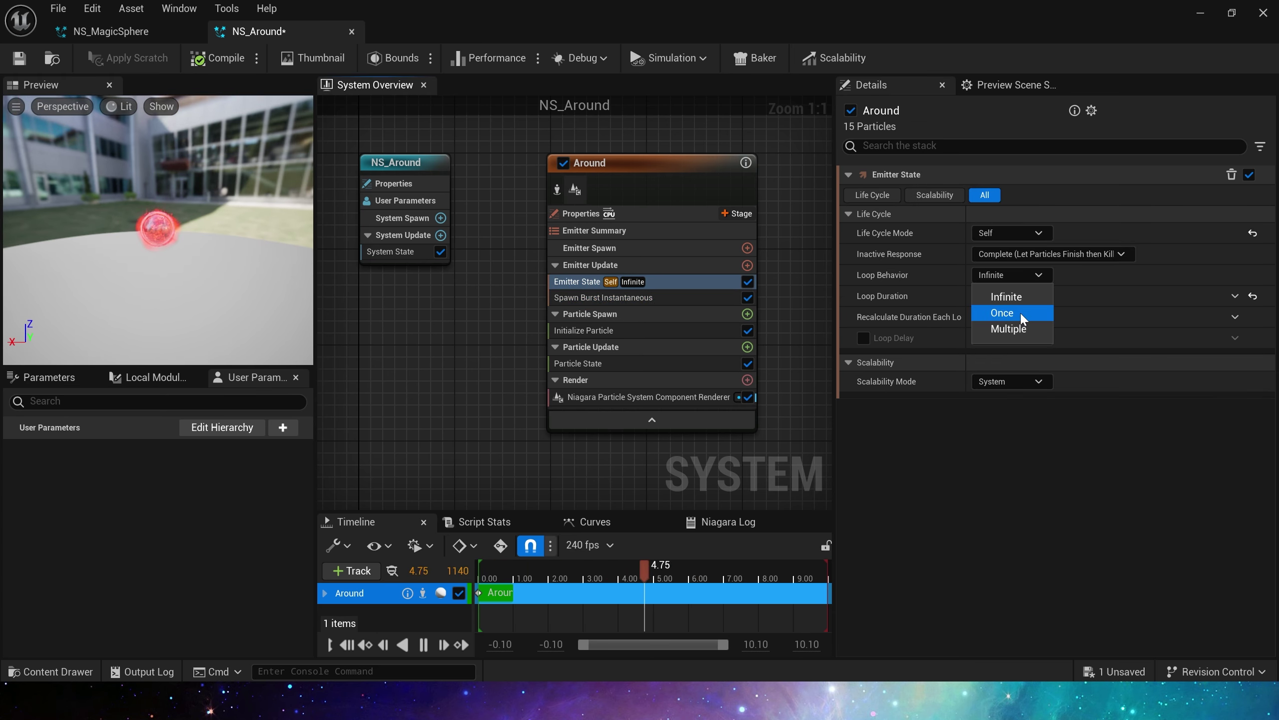
click(1002, 313)
Add a Sphere Shape Location to Around's Particle Spawn with Sphere Surface Distribution 1.0, and save the system
click(747, 313)
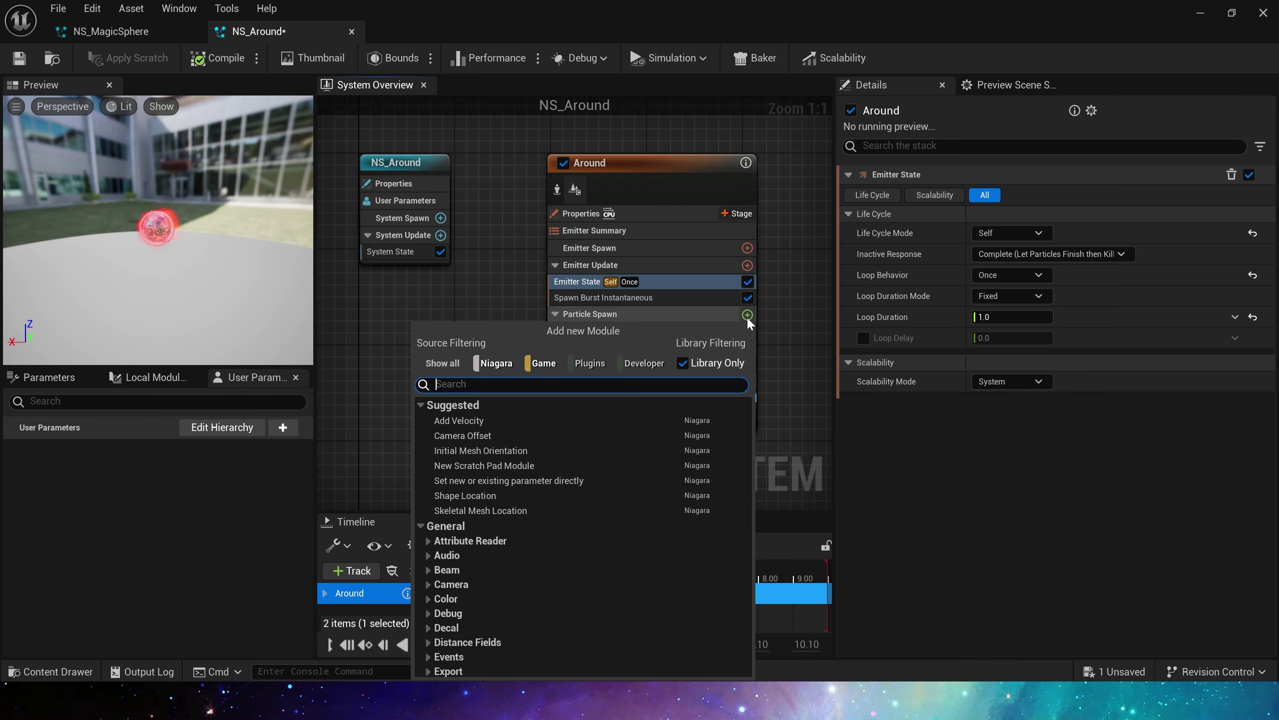
click(503, 488)
drag(1022, 318, 1050, 318)
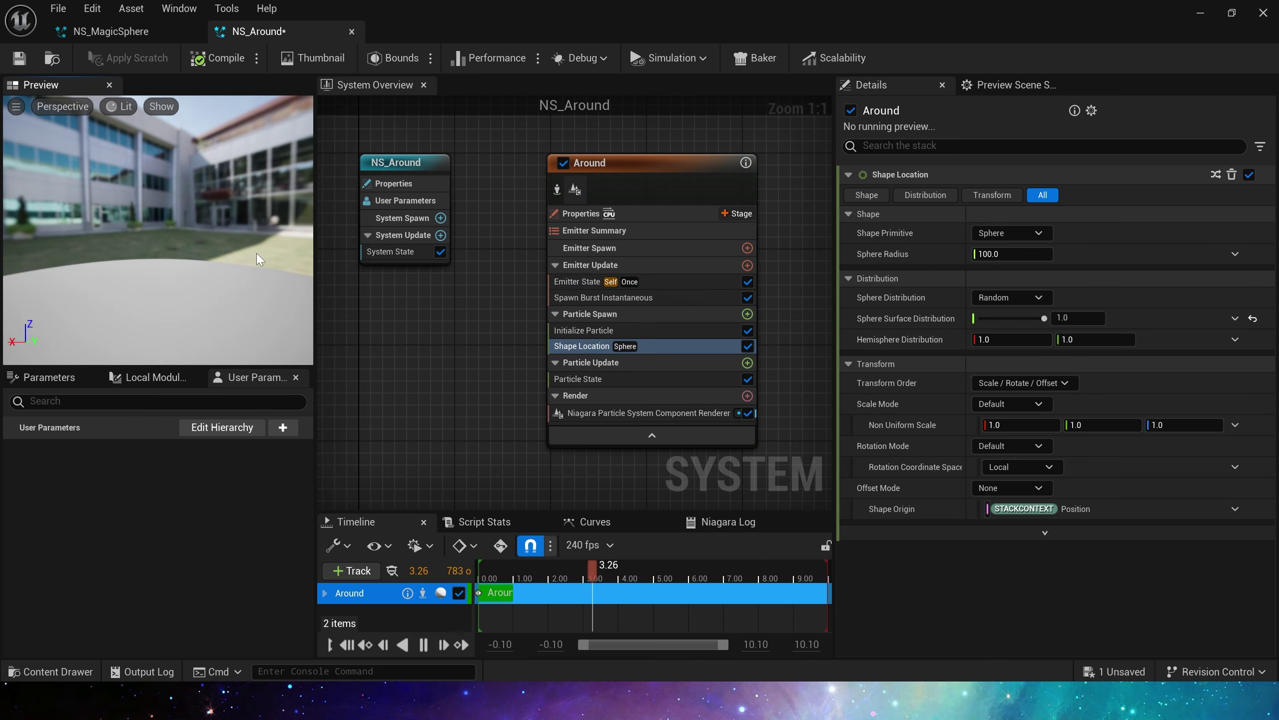
click(20, 58)
Add a Vortex Velocity module to Around's Particle Update
drag(232, 221, 254, 298)
right_drag(516, 346, 492, 261)
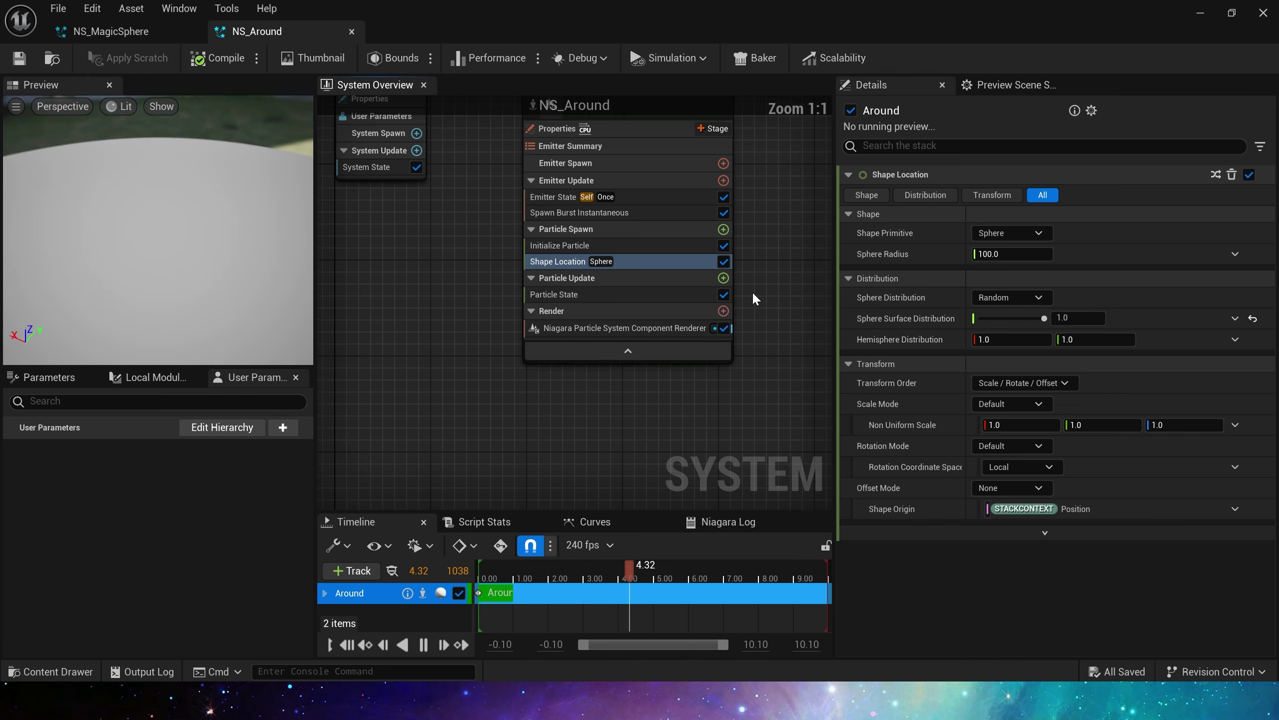
click(724, 278)
text(vor)
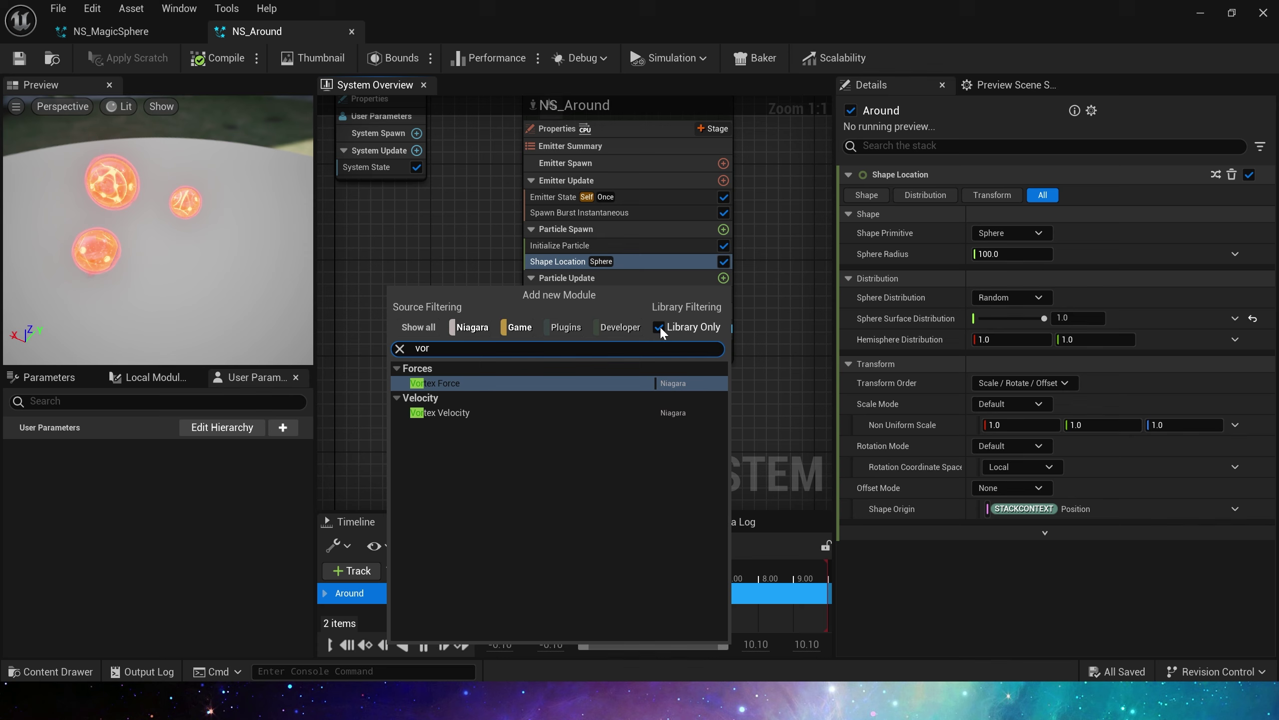
click(469, 412)
Drive the Vortex Axis with a Random Vector
click(1229, 228)
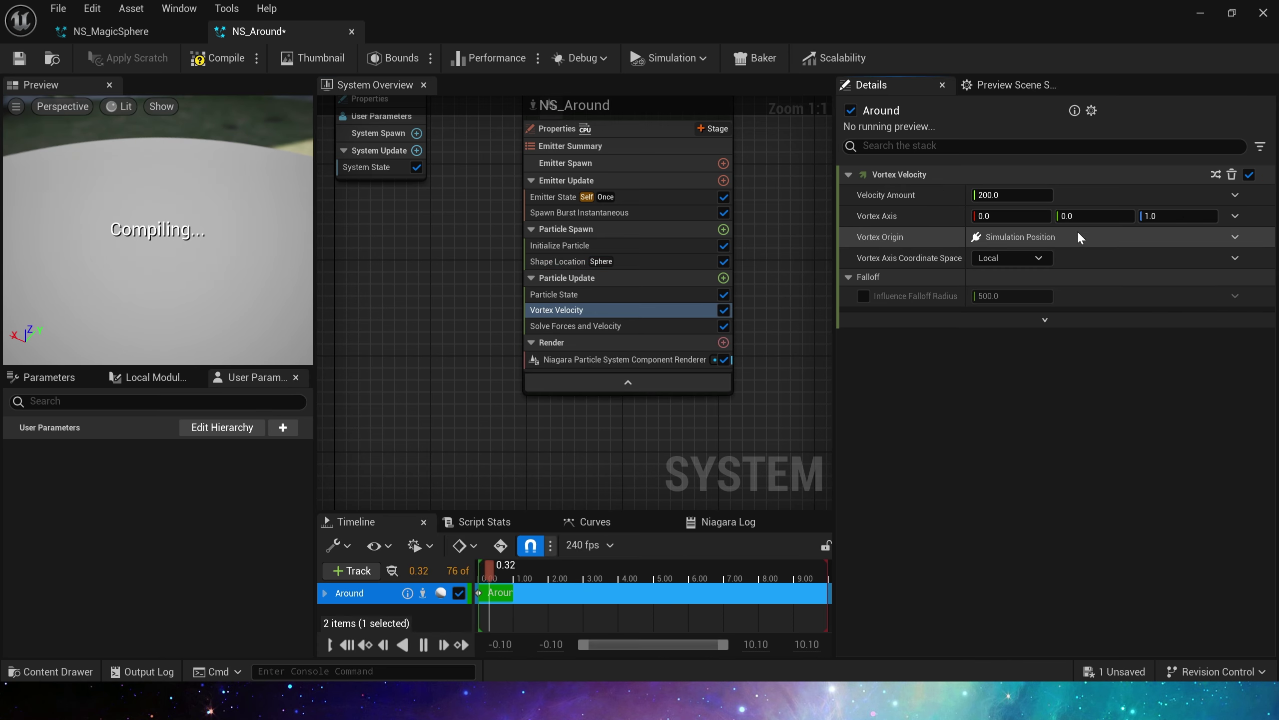
click(1235, 216)
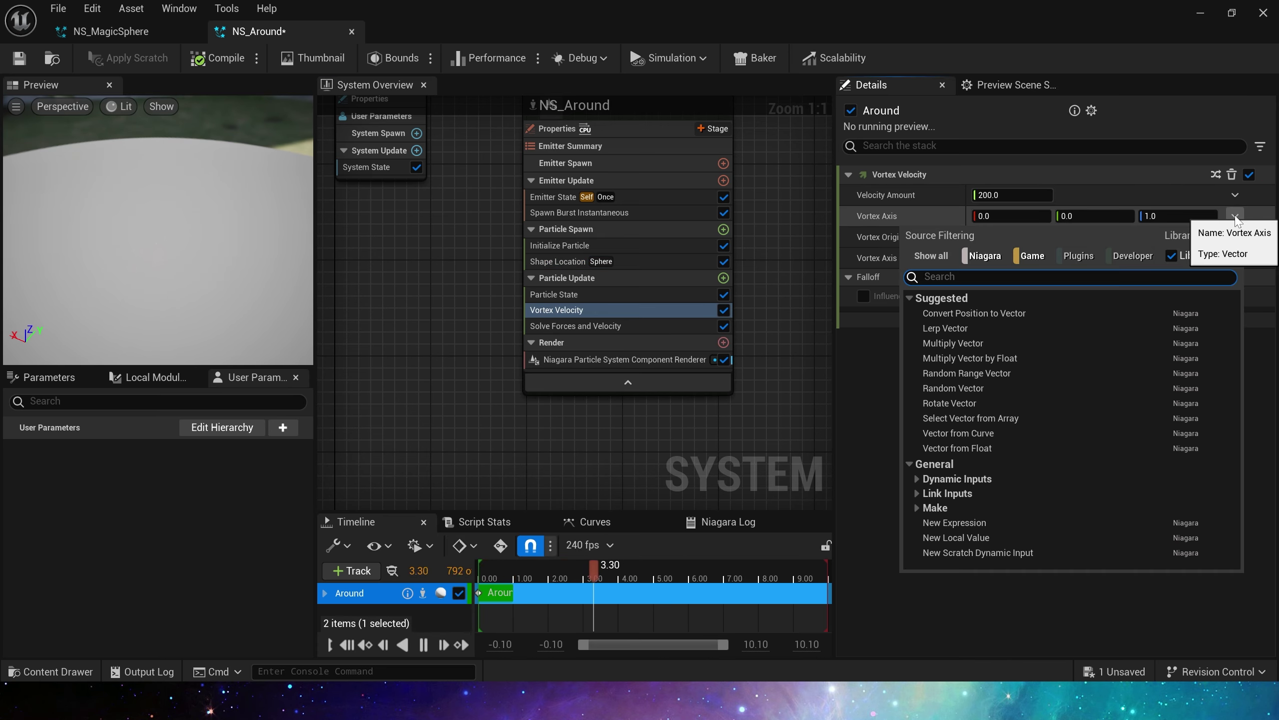
text(random)
click(1004, 314)
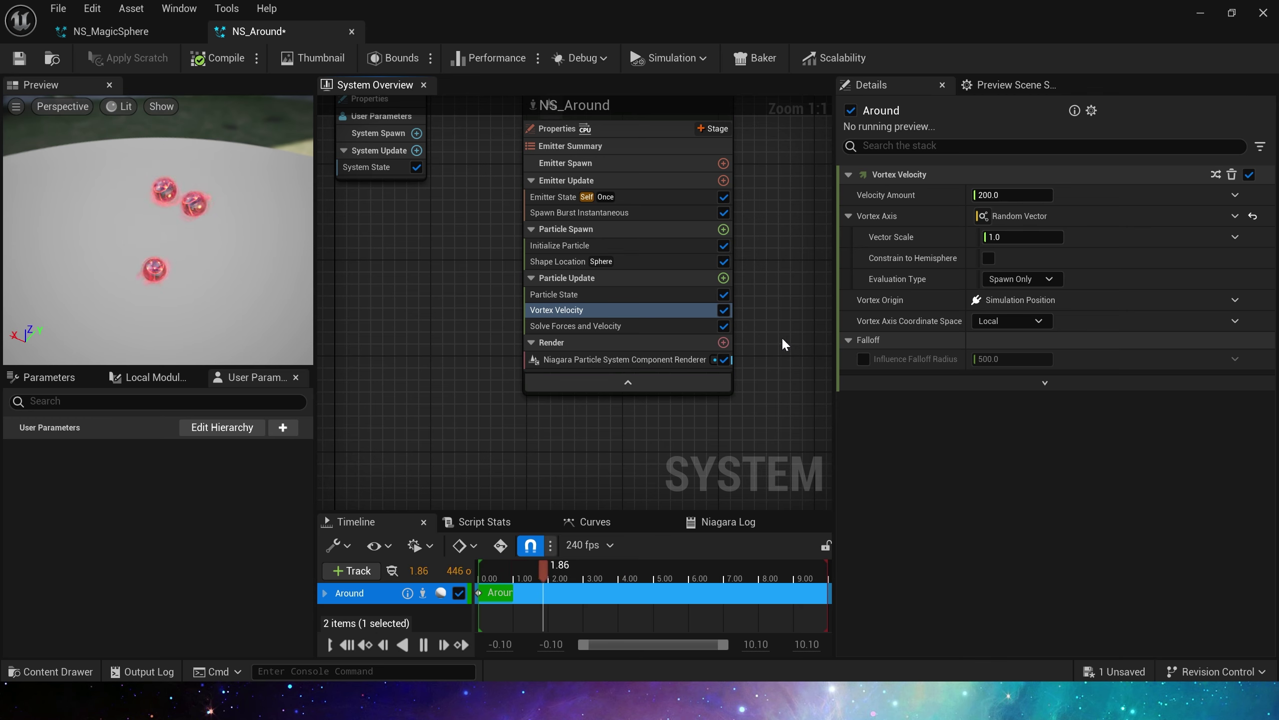
Set the vortex Velocity Amount to 5000 and check the orbiting spheres in the preview
click(1012, 195)
text(5000)
key(Return)
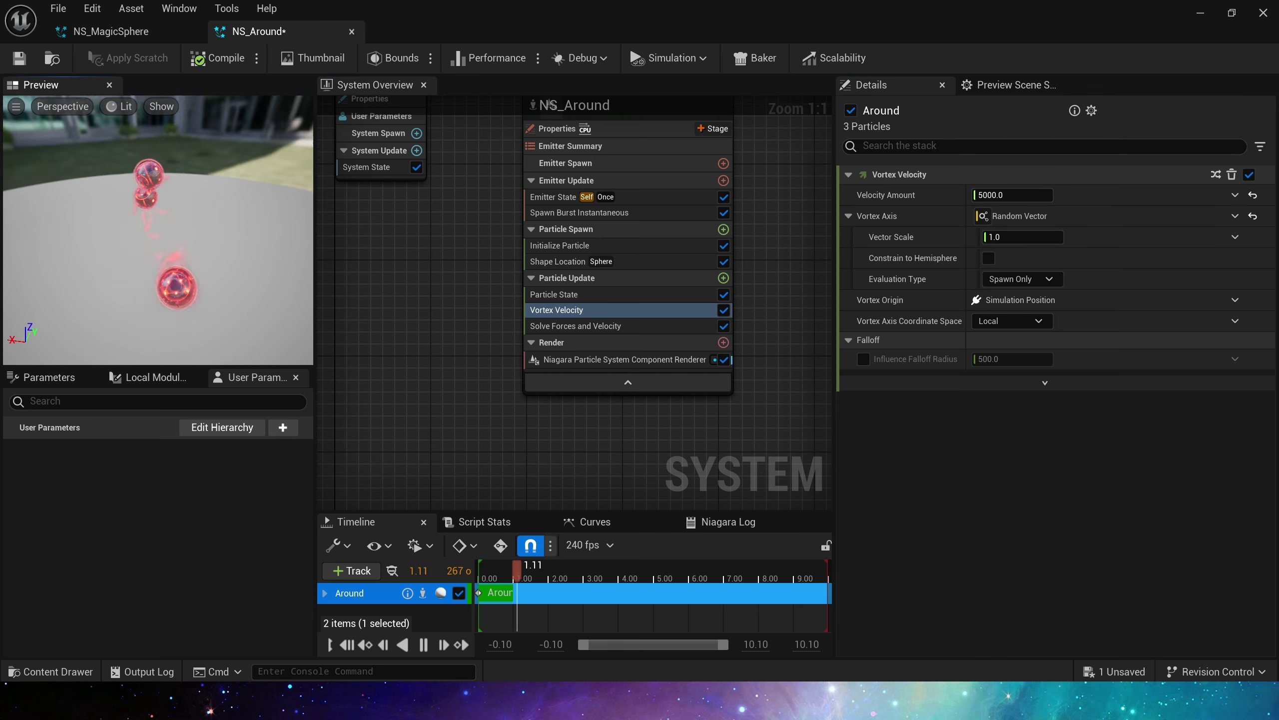
drag(262, 302, 302, 290)
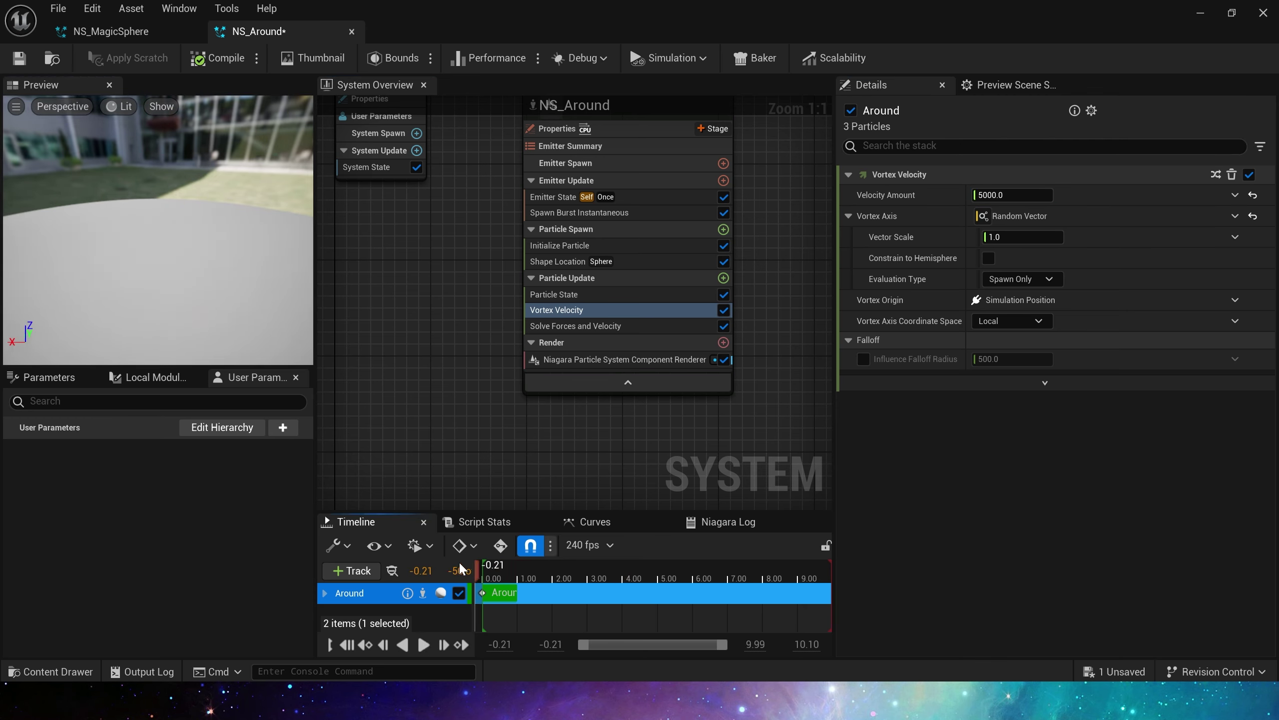
Open Around's Initialize Particle settings, check the orbiting spheres from another angle in the preview, and save NS_Around
click(621, 245)
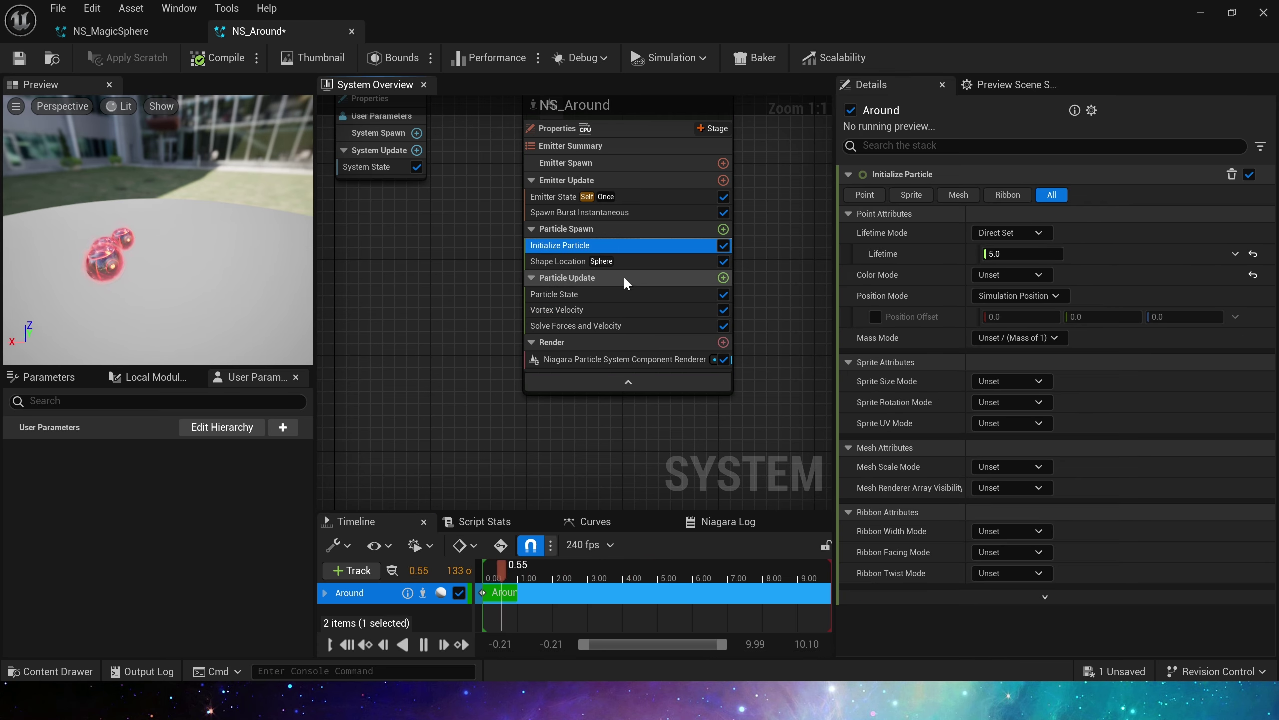
drag(237, 259, 209, 288)
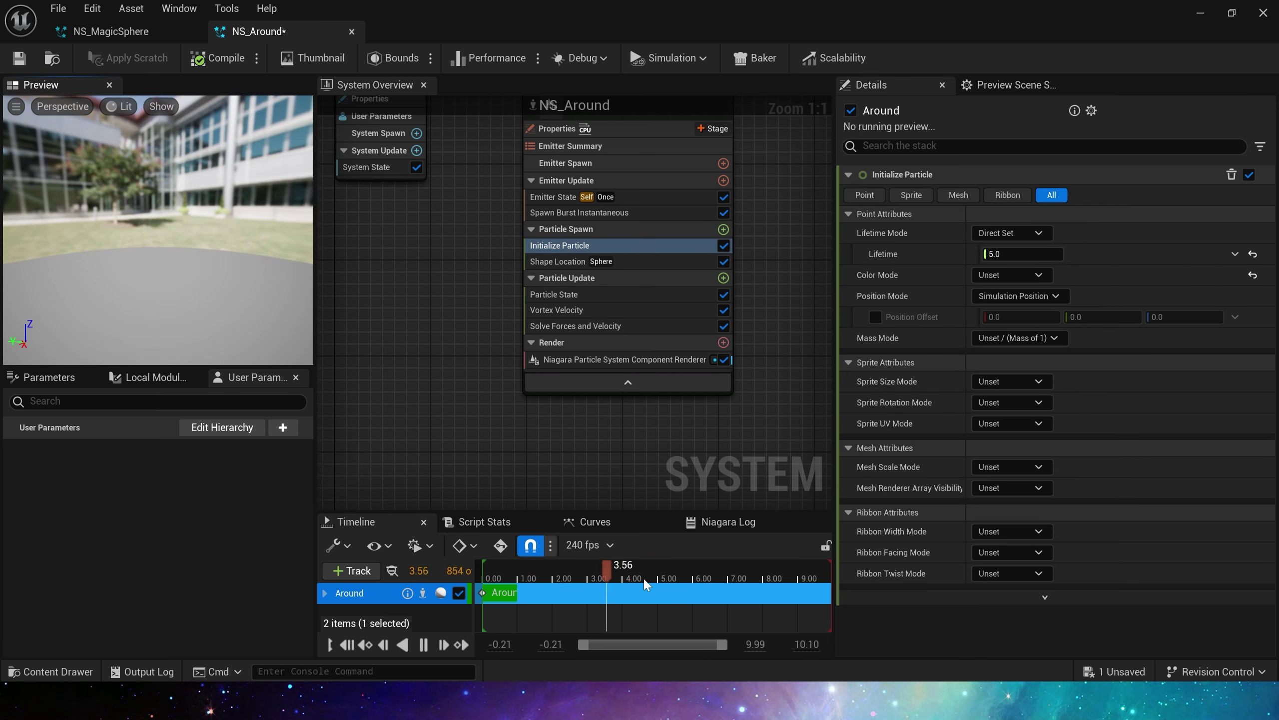
click(19, 58)
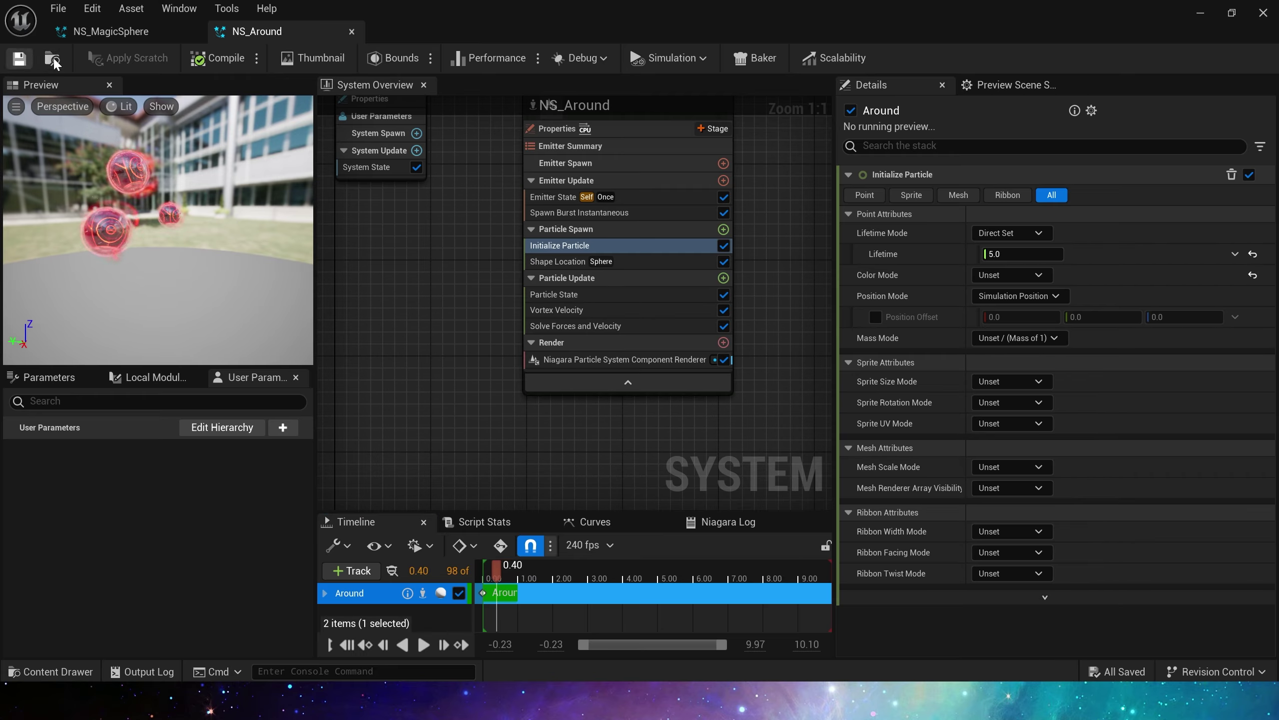
Place NS_Around in the NightExample level beside the character and view its orbiting spheres up close
click(1201, 12)
drag(638, 531, 554, 292)
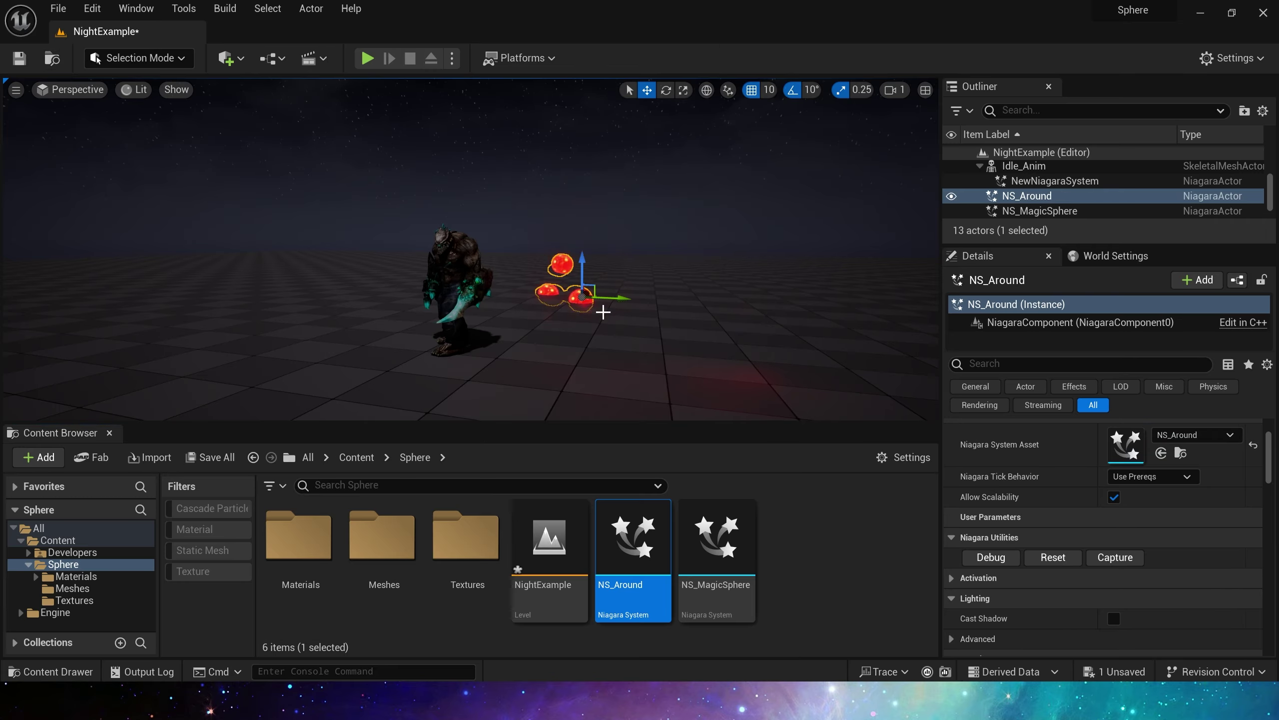
key(f)
key(s)
right_drag(563, 240, 526, 238)
key(w)
right_drag(635, 333, 676, 305)
right_drag(551, 275, 558, 285)
right_drag(763, 352, 680, 323)
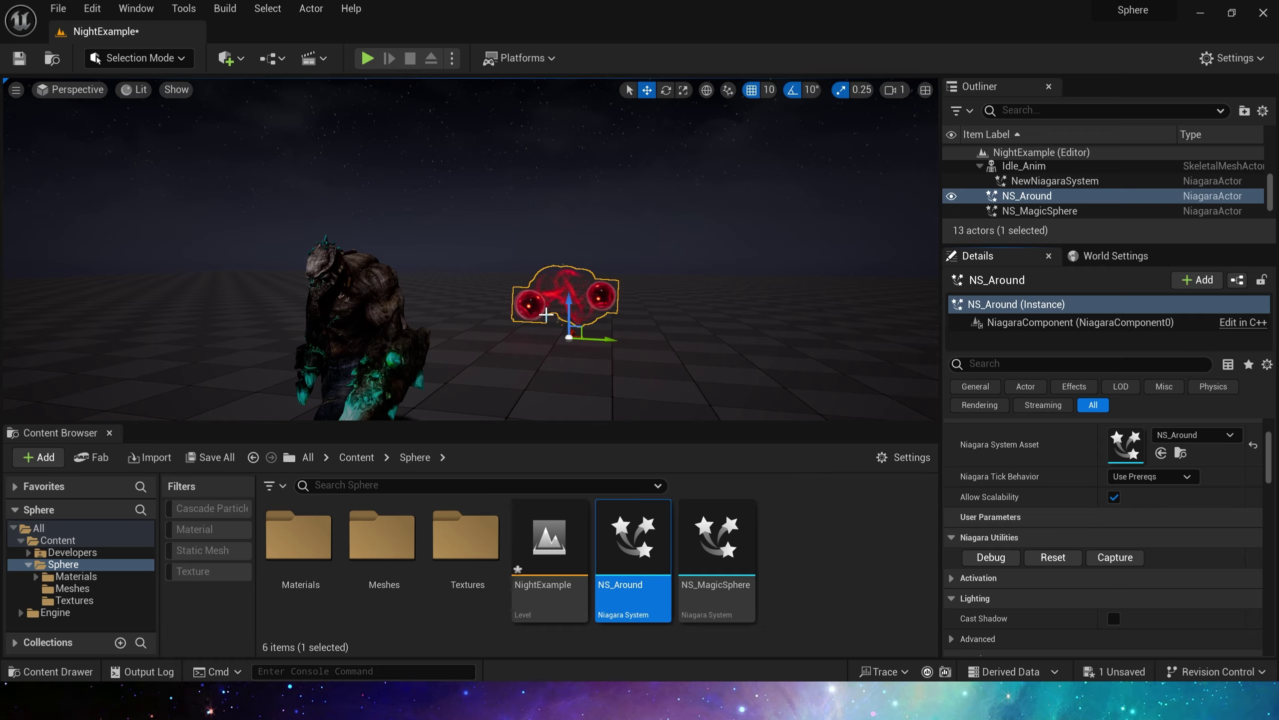
Open NS_MagicSphere and enable Local Space on the sphere's spawn emitter
double_click(717, 537)
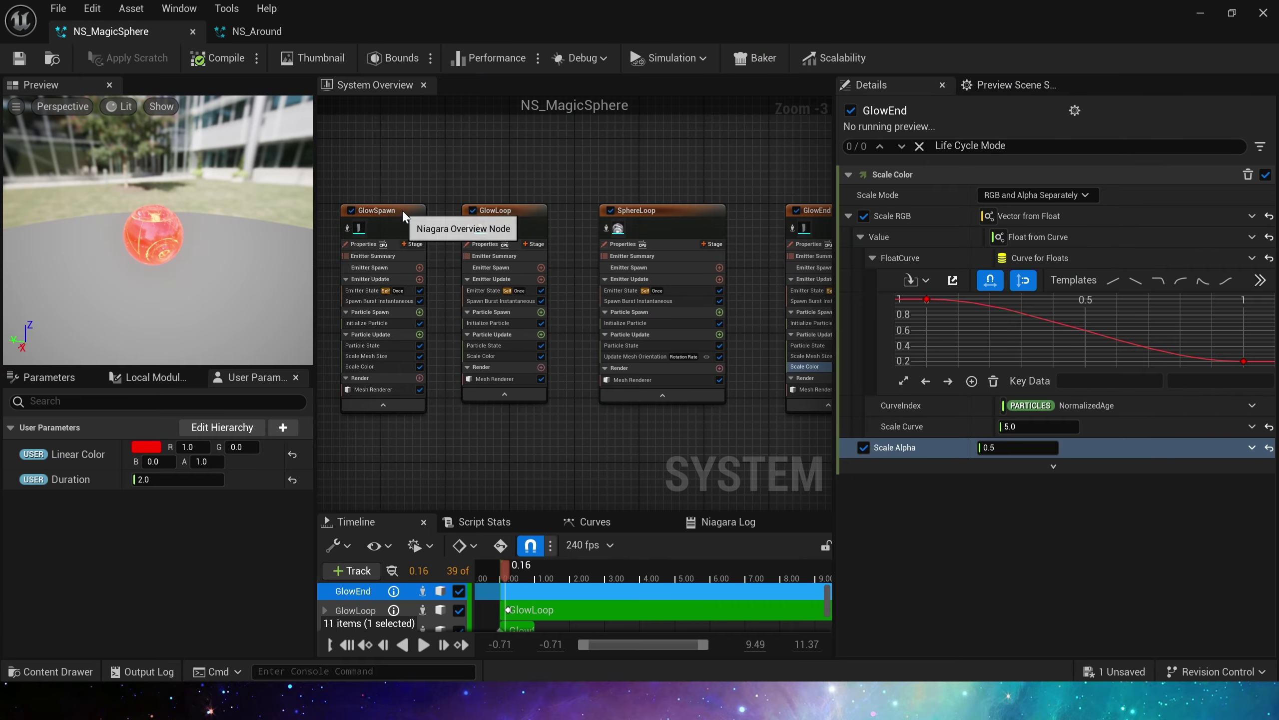
right_drag(461, 191, 367, 190)
scroll(638, 221, up, 1)
right_drag(638, 221, 535, 197)
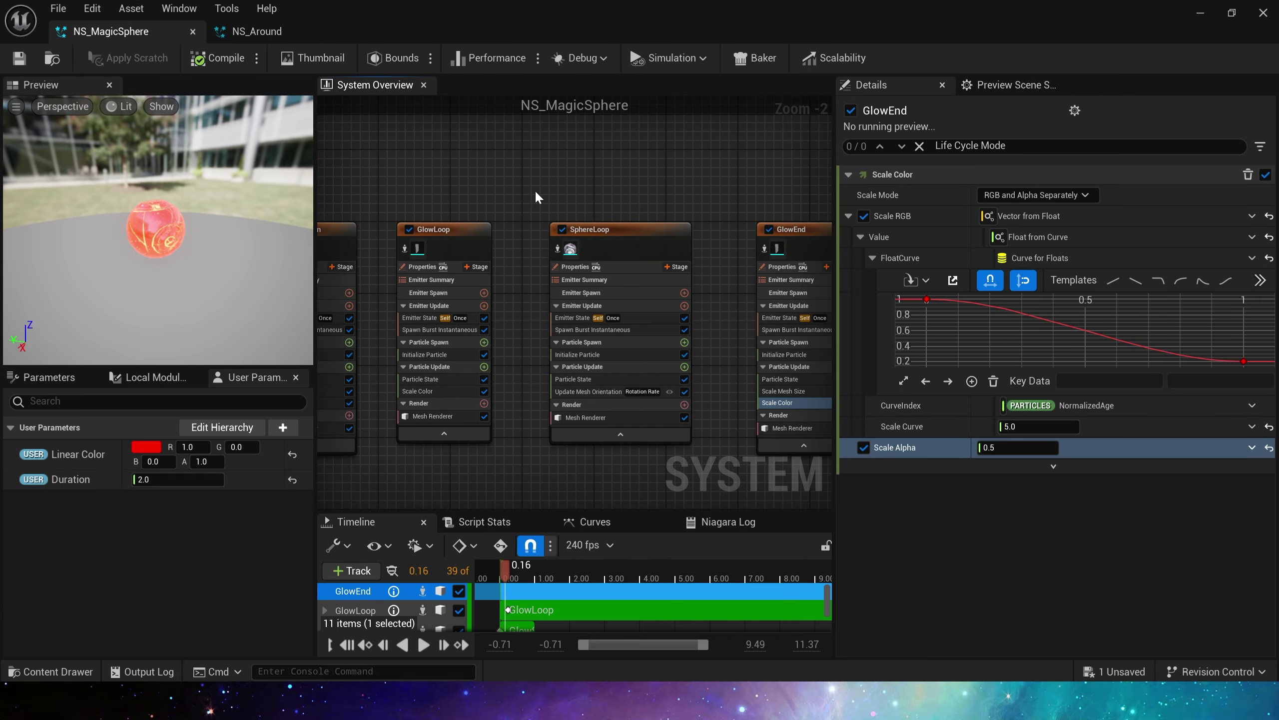
scroll(535, 196, down, 1)
right_drag(402, 202, 785, 219)
scroll(535, 261, up, 1)
click(535, 264)
click(977, 208)
Enable Local Space on the SphereLoop and SphereEnd emitters of NS_MagicSphere
right_drag(694, 206, 410, 193)
click(614, 244)
click(977, 208)
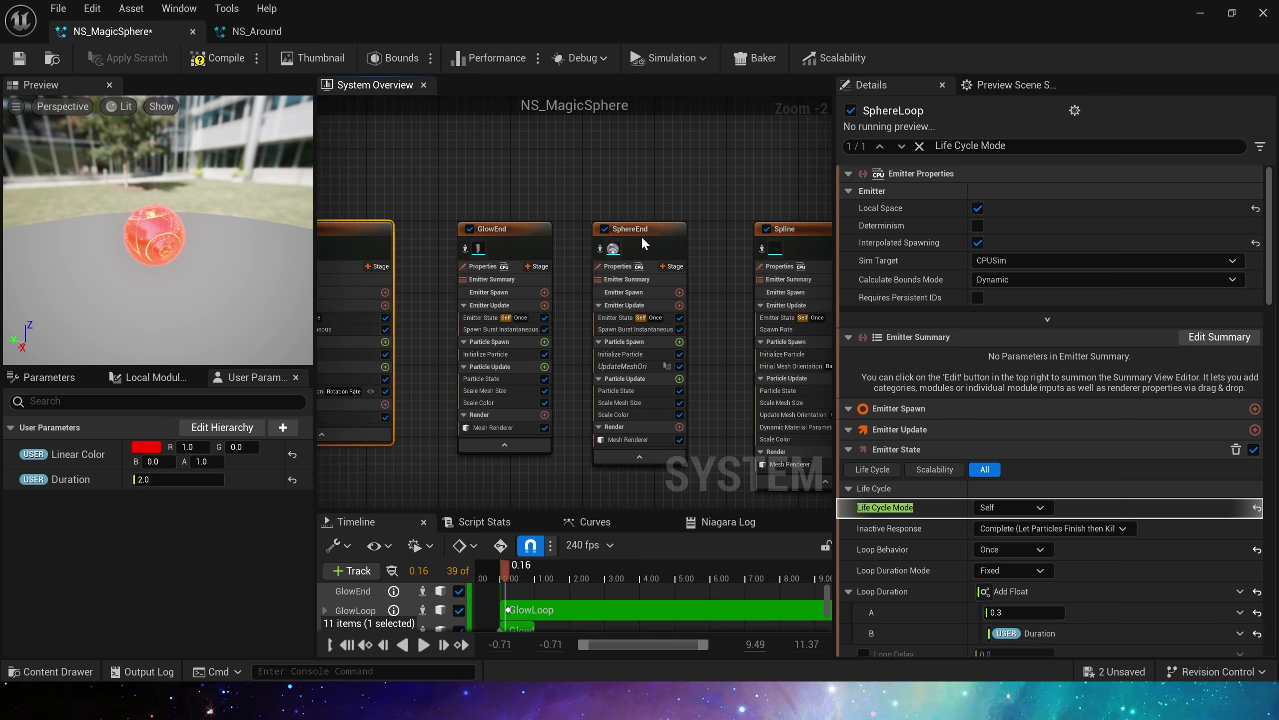
click(643, 243)
click(977, 208)
text(10)
key(Return)
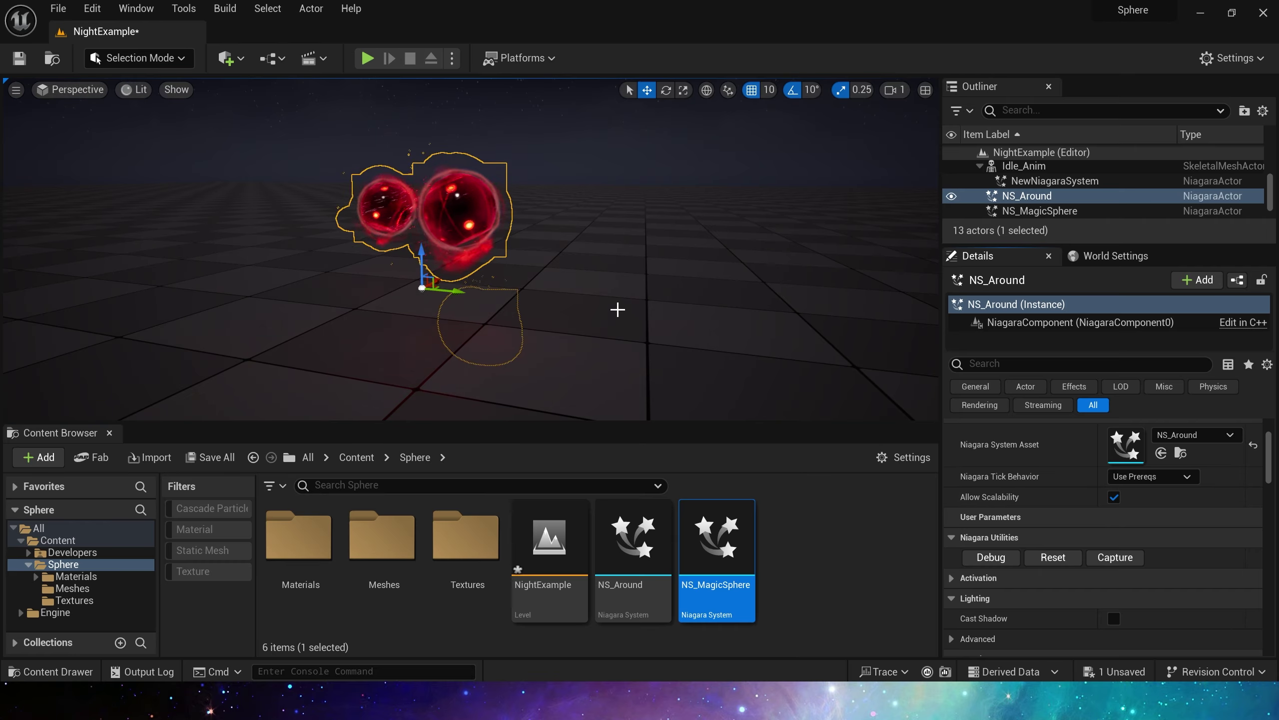
Check the orbiting spheres in the level from farther away and restart the placed NS_Around effect
right_drag(618, 309, 577, 277)
scroll(577, 289, down, 5)
key(s)
click(1067, 559)
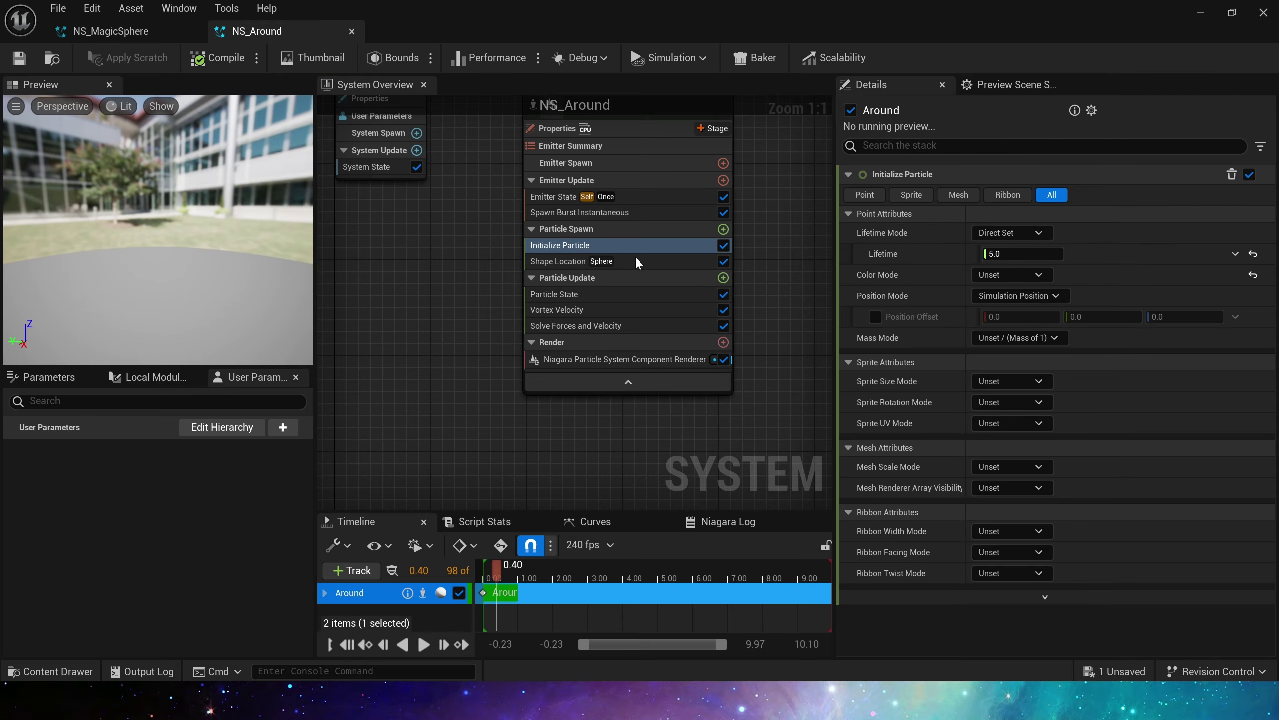
Set the Lifetime in NS_Around's Initialize Particle module to 10.0 and save the system
click(1027, 254)
text(10.0)
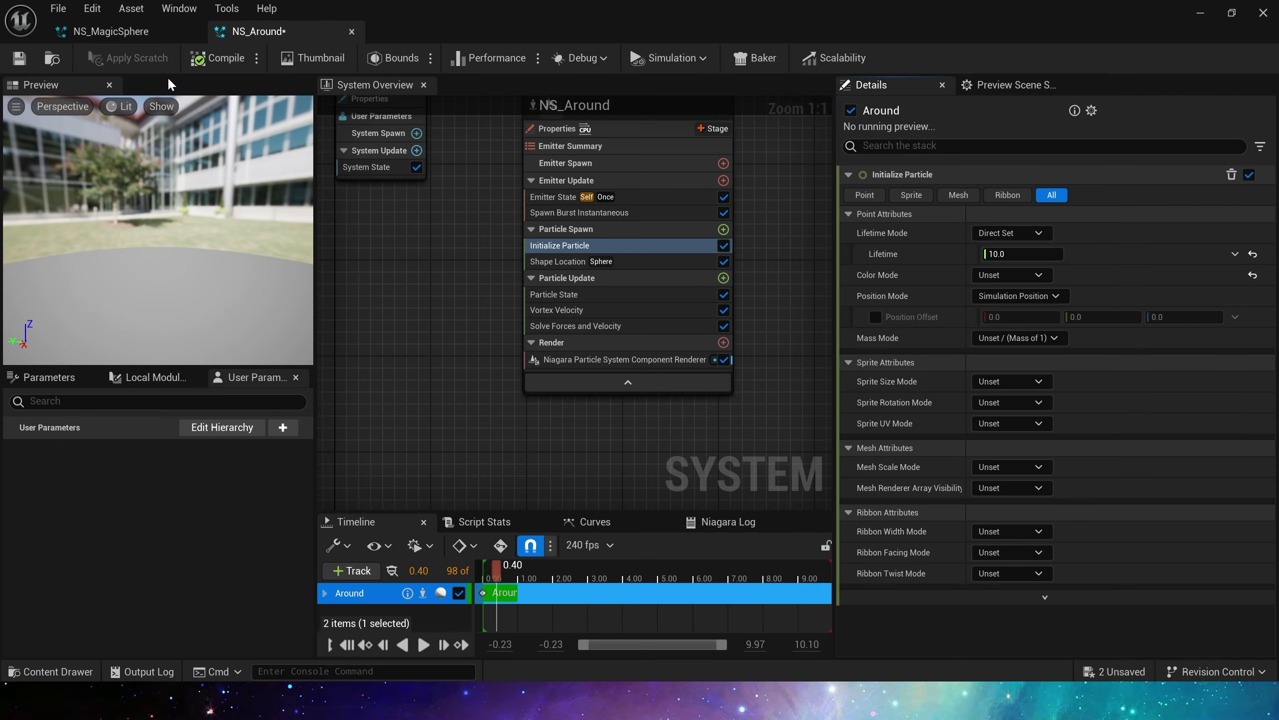
click(19, 58)
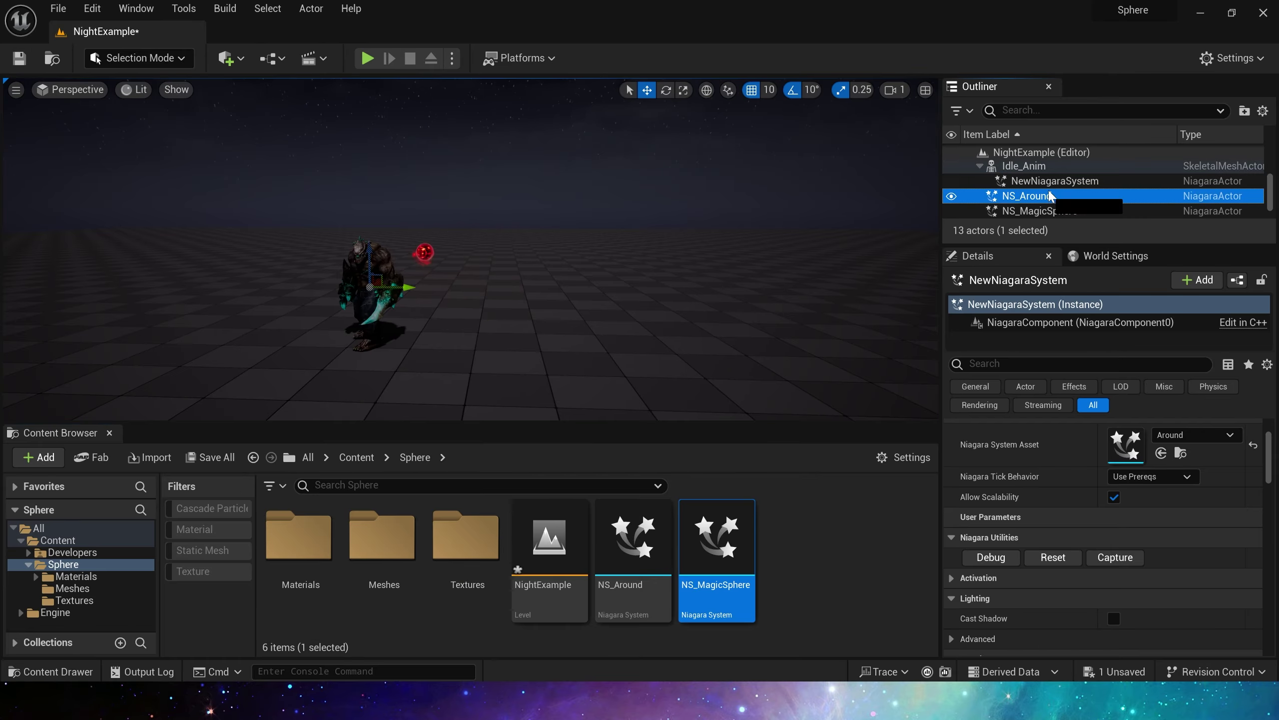
Attach the NS_Around actor to Idle_Anim in the level hierarchy and reset its Location to 0, 0, 0
drag(1020, 195, 1055, 171)
click(1121, 221)
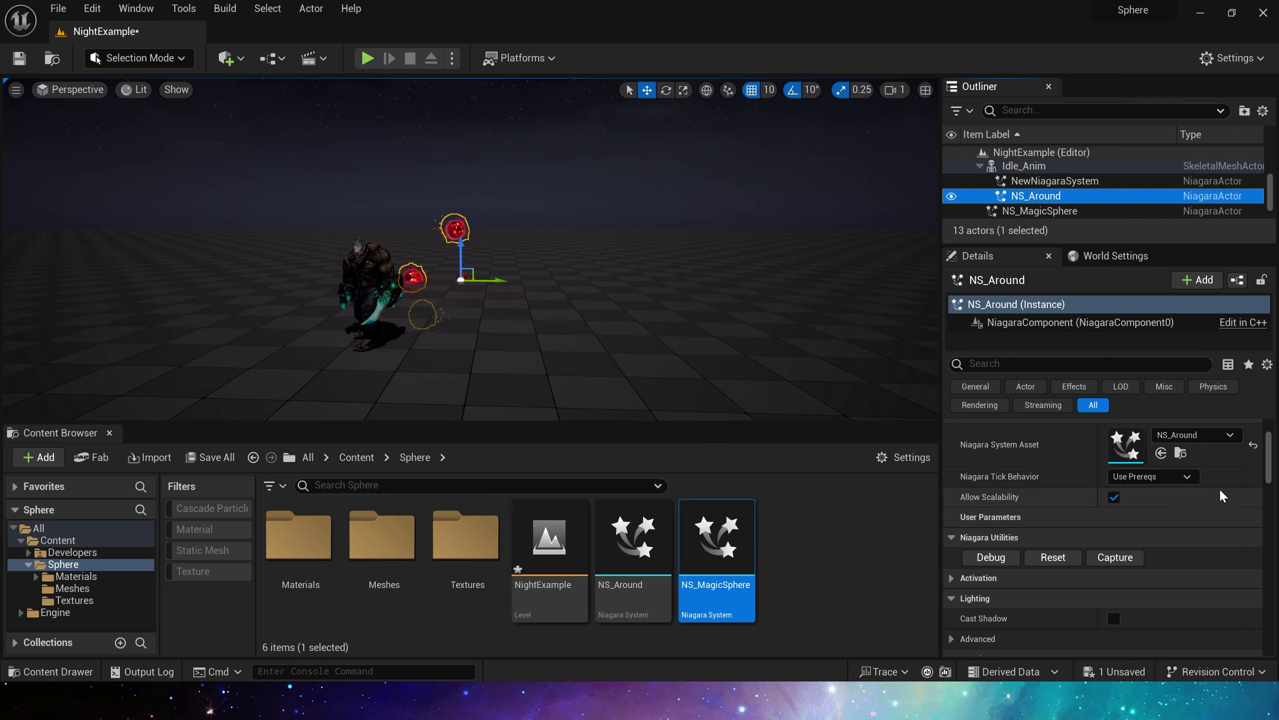
scroll(1222, 494, up, 3)
click(1254, 448)
View the spheres orbiting the character from near and far, and undo the accidental selection of BP_Sky_Sphere
right_drag(594, 282, 544, 297)
click(615, 357)
right_drag(615, 357, 615, 322)
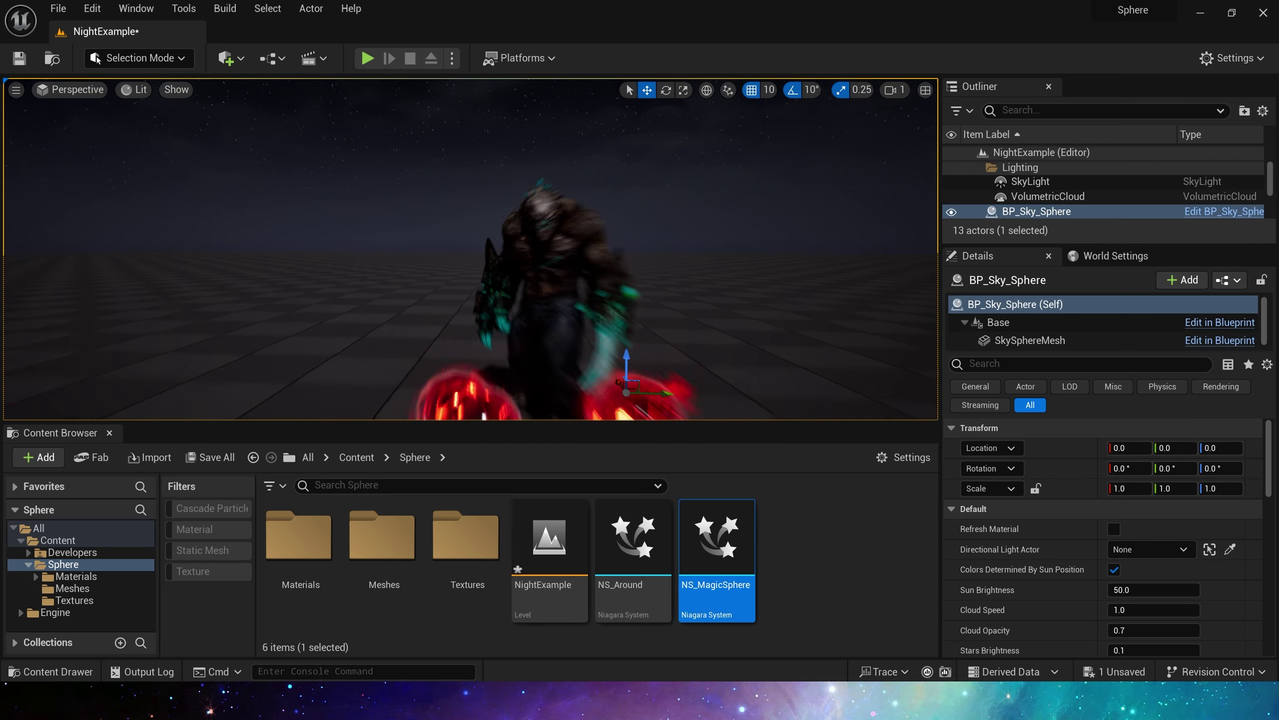
scroll(615, 358, down, 4)
key(ctrl+z)
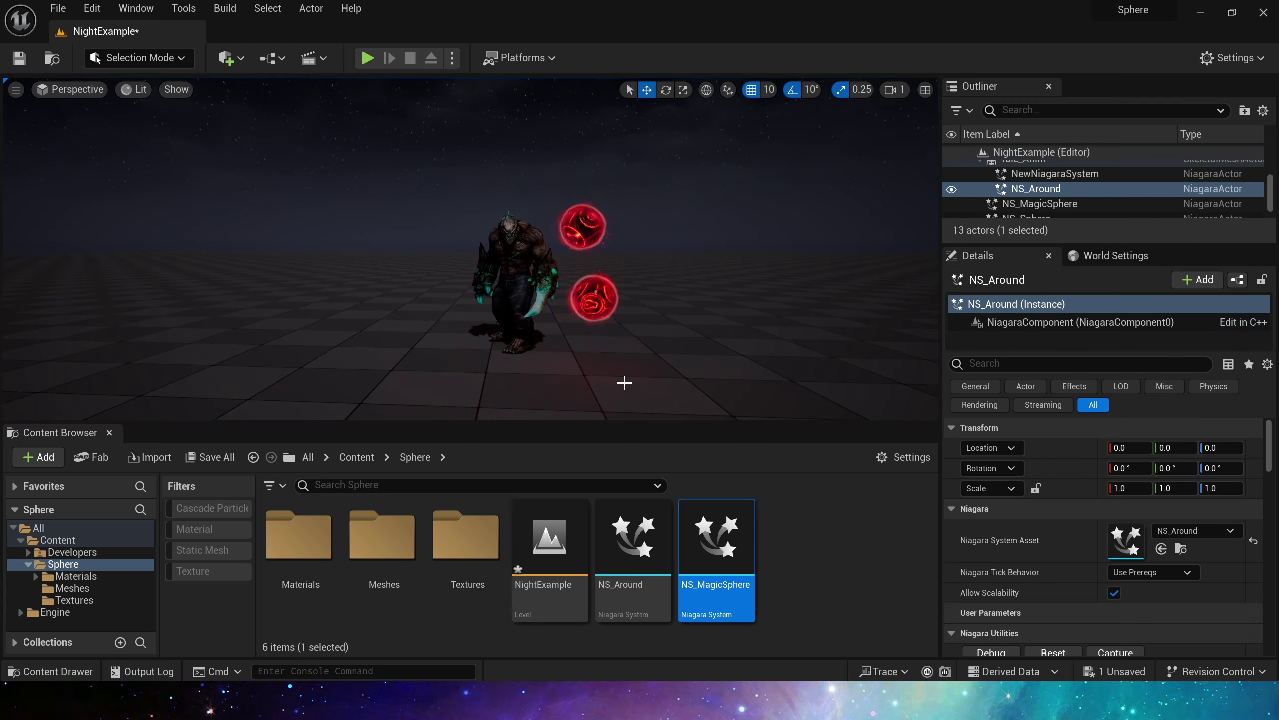